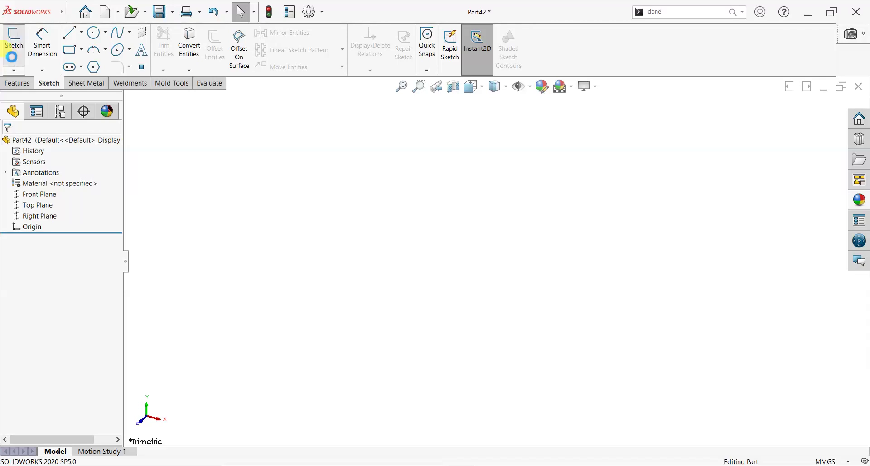
Start a Front Plane sketch and draw a small circle centred directly above the origin
click(365, 158)
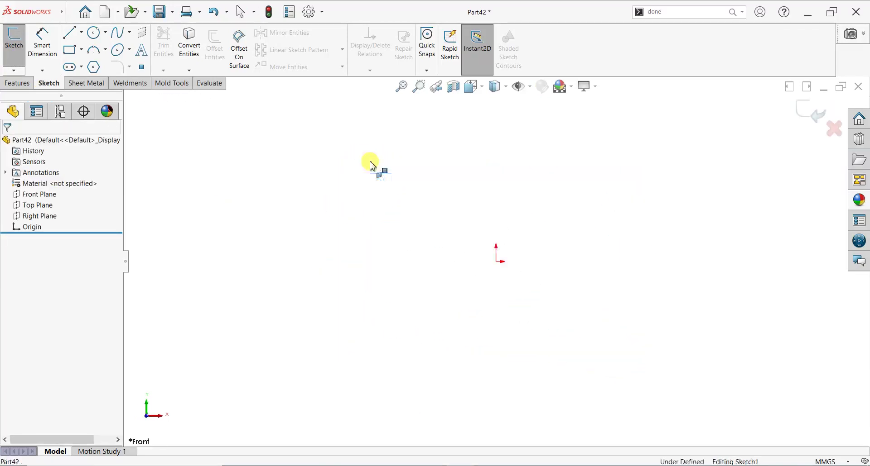
click(97, 51)
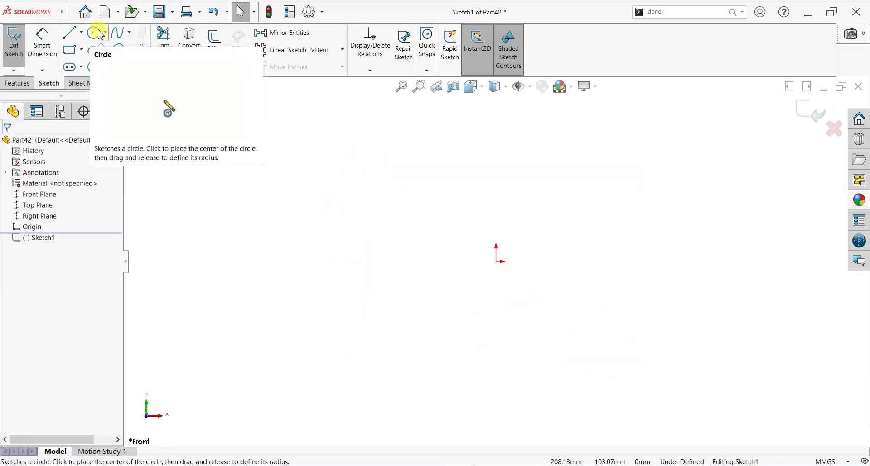
click(100, 34)
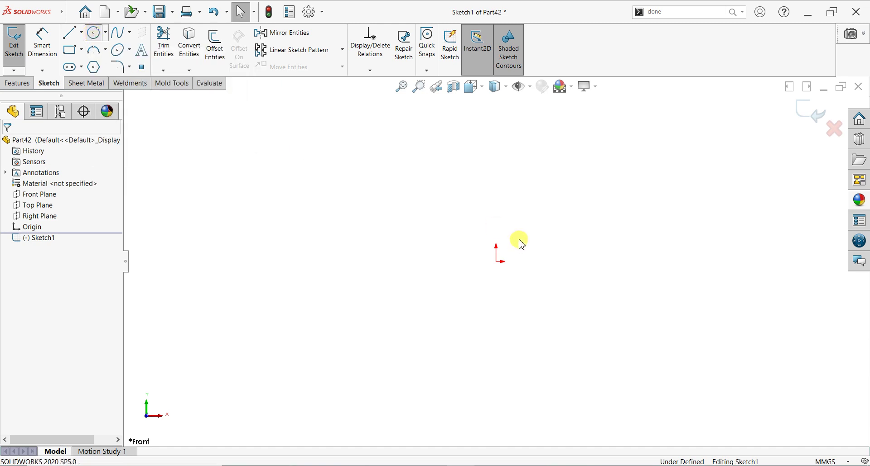
click(495, 157)
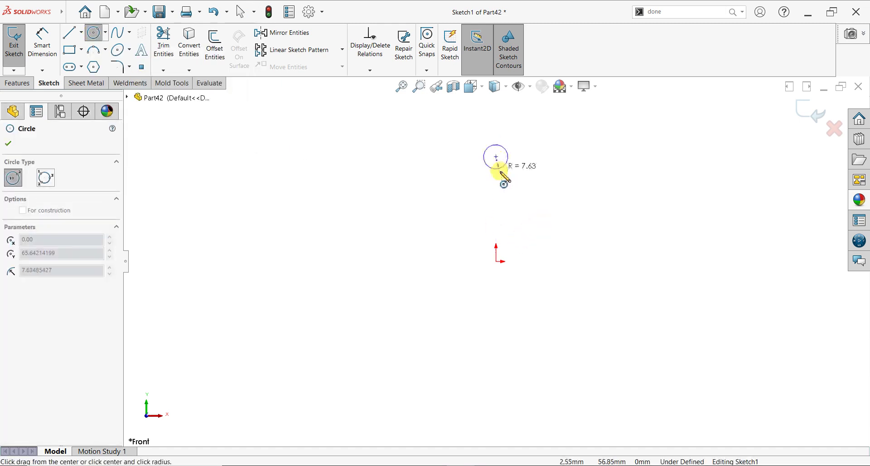
click(502, 175)
key(Escape)
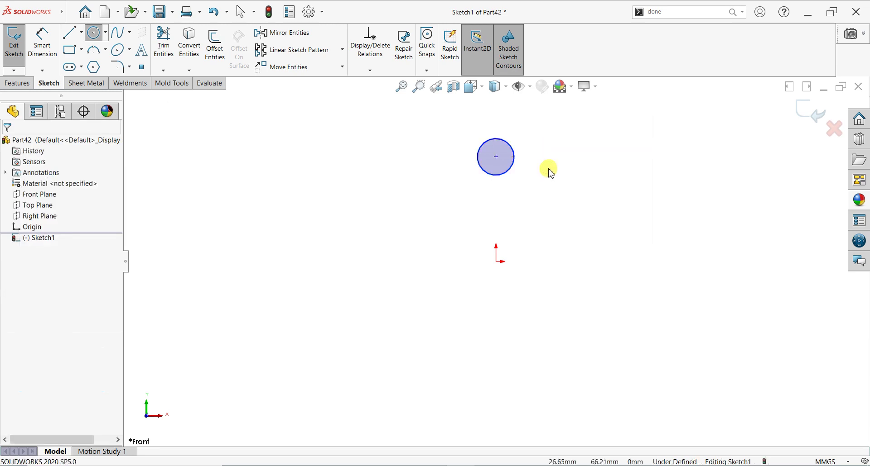
scroll(562, 183, down, 2)
Dimension the circle's diameter to 120
click(58, 45)
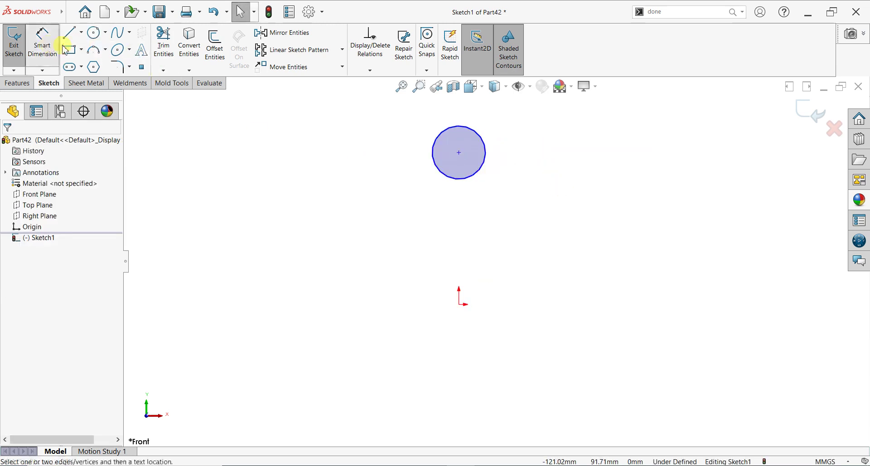
click(475, 132)
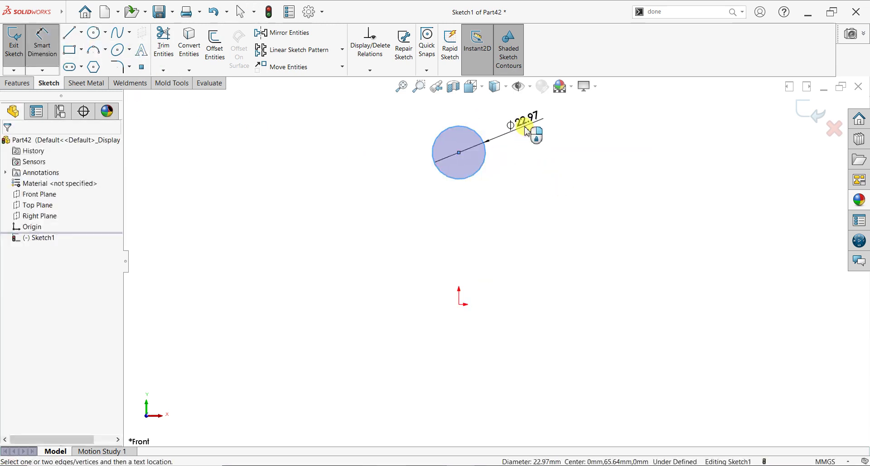
click(527, 131)
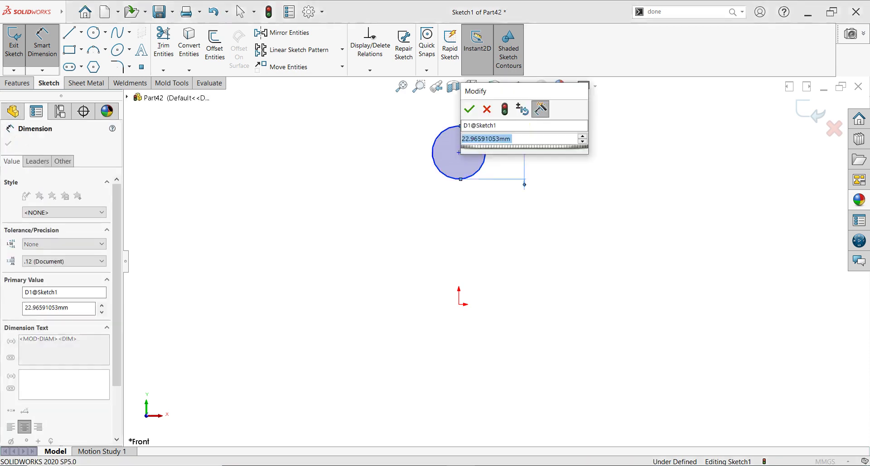
text(120)
key(Return)
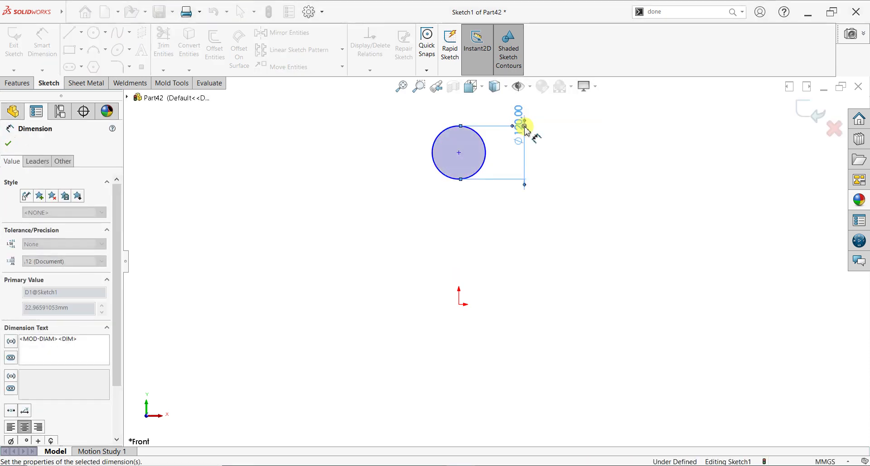
Dimension the circle's centre 167 vertically above the origin
click(459, 153)
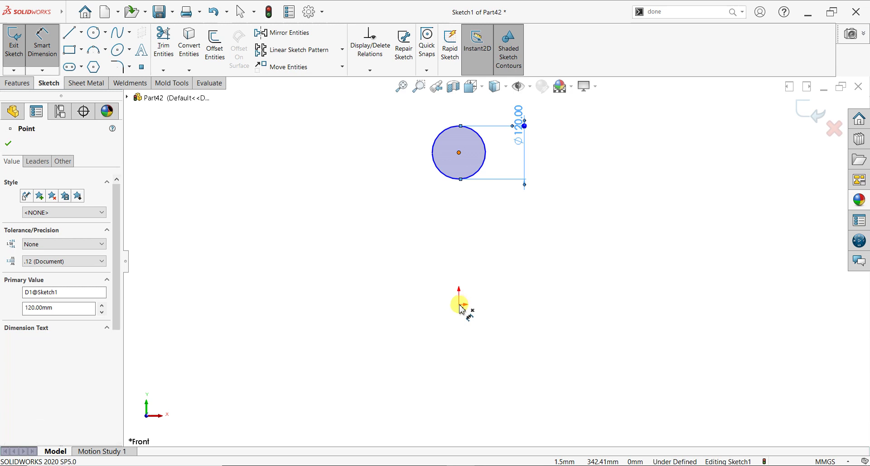
click(459, 304)
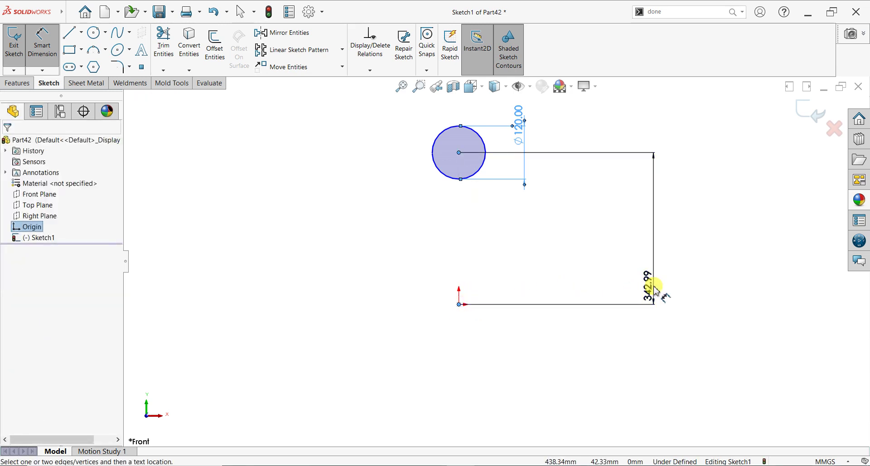
click(654, 286)
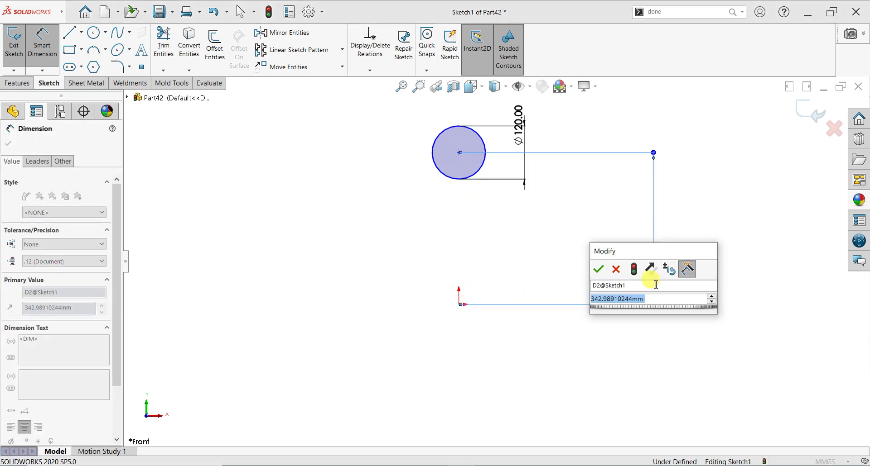
text(16)
key(Return)
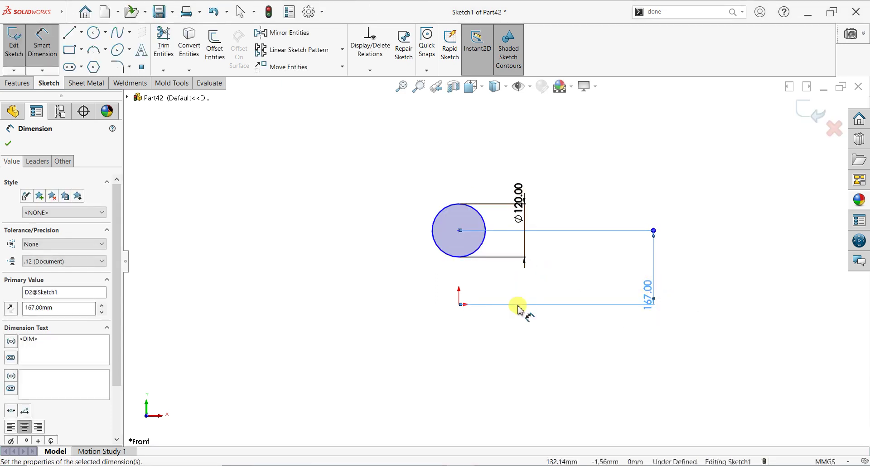
scroll(521, 307, down, 1)
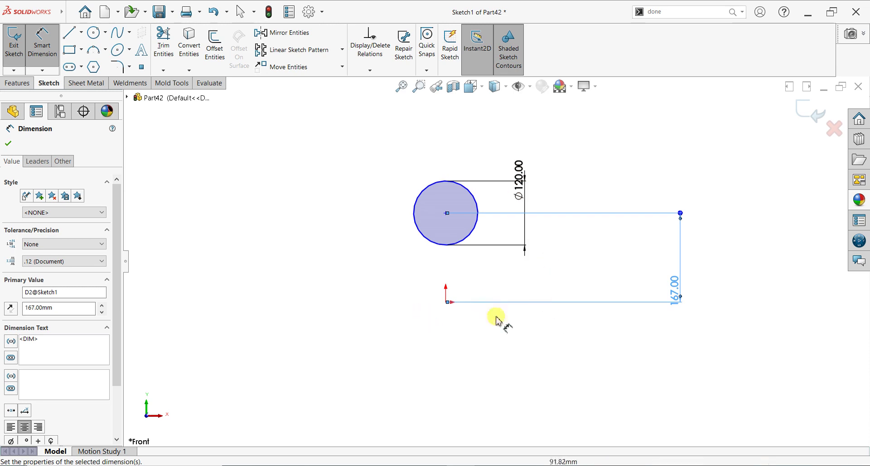
click(9, 144)
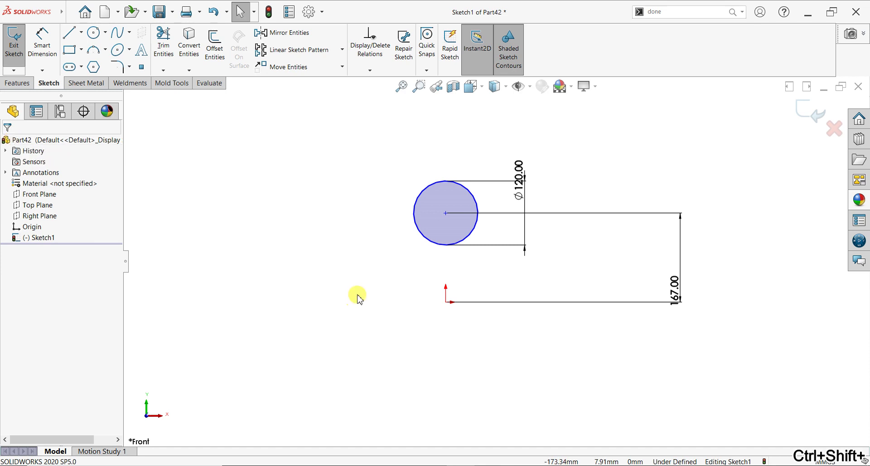
Circular-pattern the 120 circle into 3 equally spaced instances around the origin
click(342, 50)
click(322, 78)
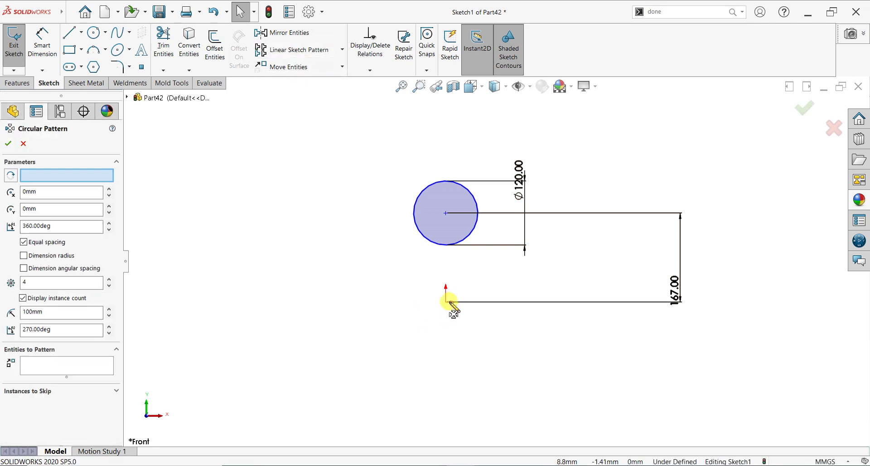
click(66, 376)
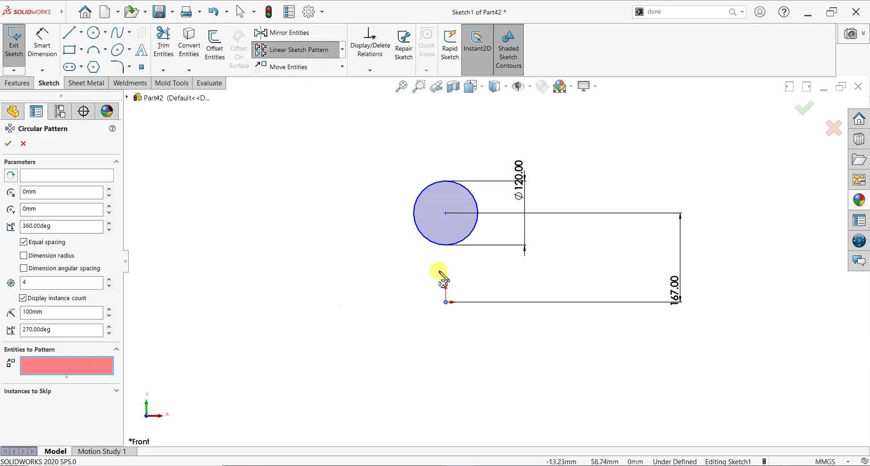
click(447, 245)
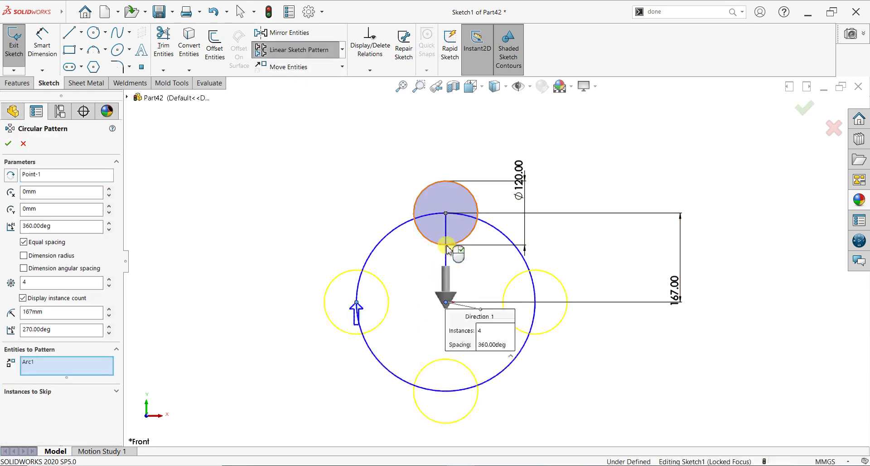
click(109, 286)
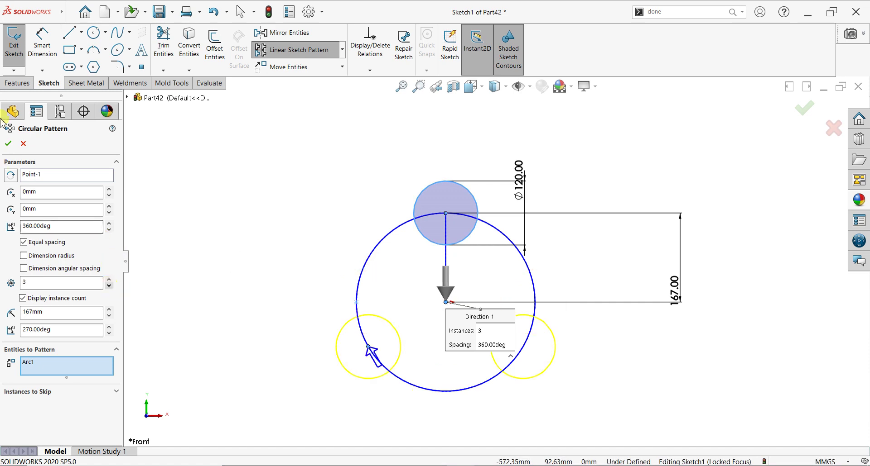
click(8, 145)
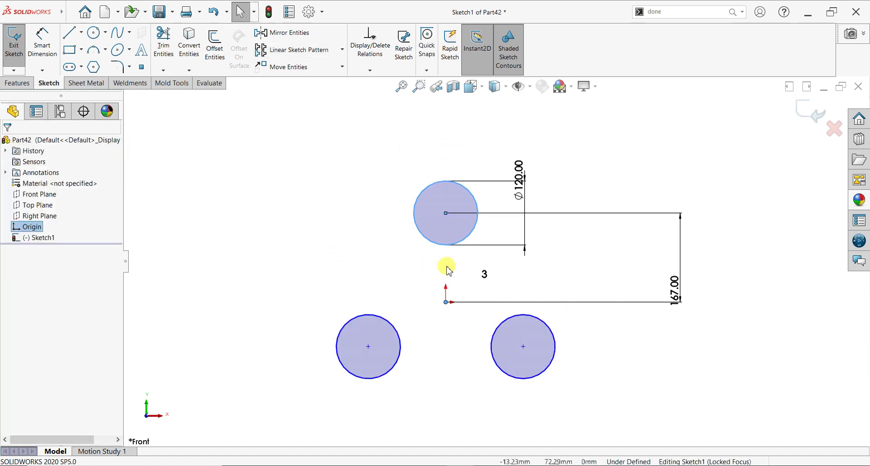
Draw a centrepoint arc concentric with the top circle, wrapping around it
click(92, 50)
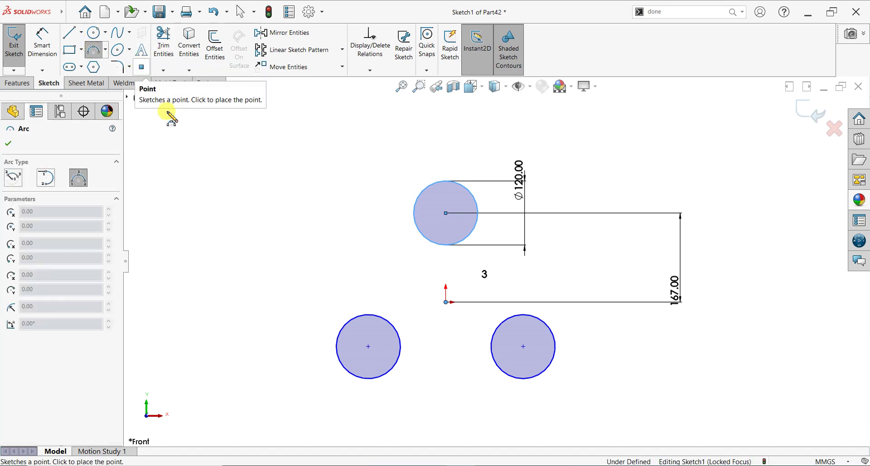
click(445, 213)
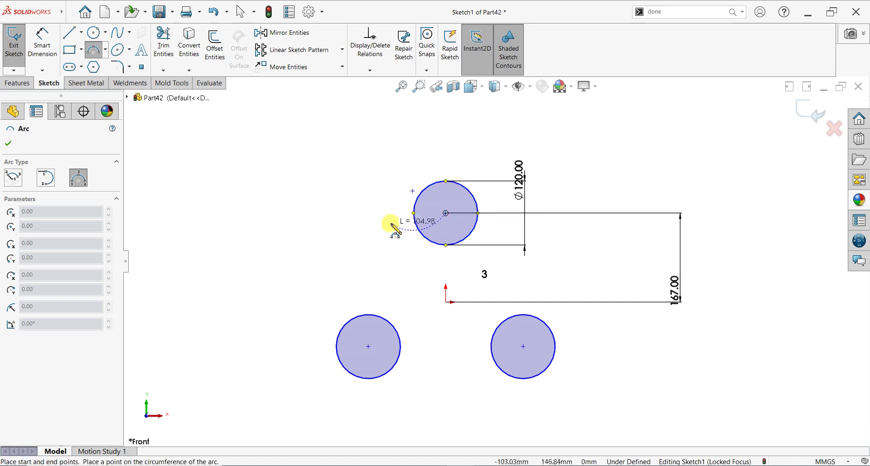
click(94, 50)
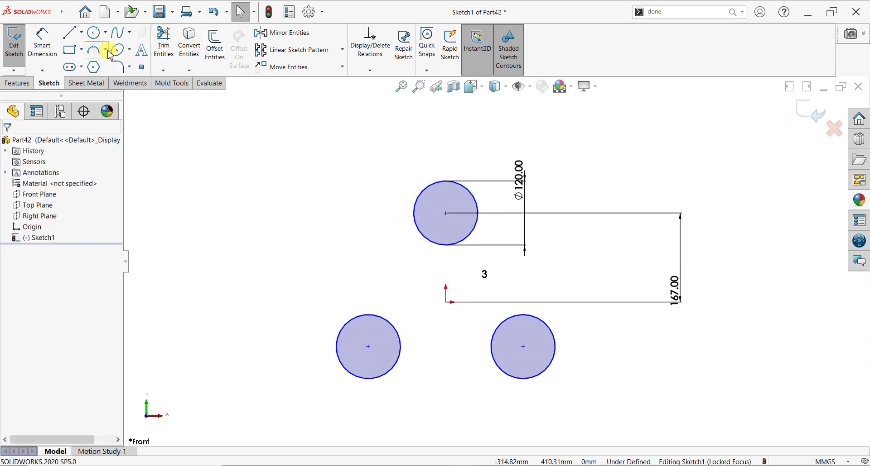
click(105, 50)
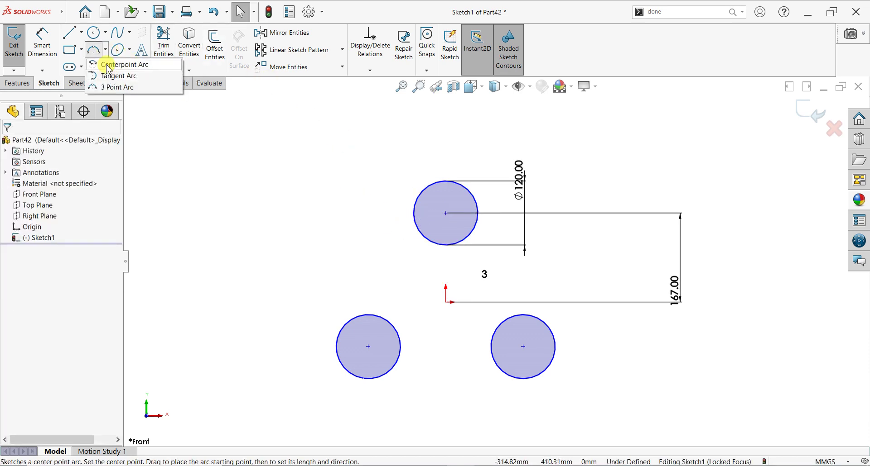
click(108, 66)
click(445, 213)
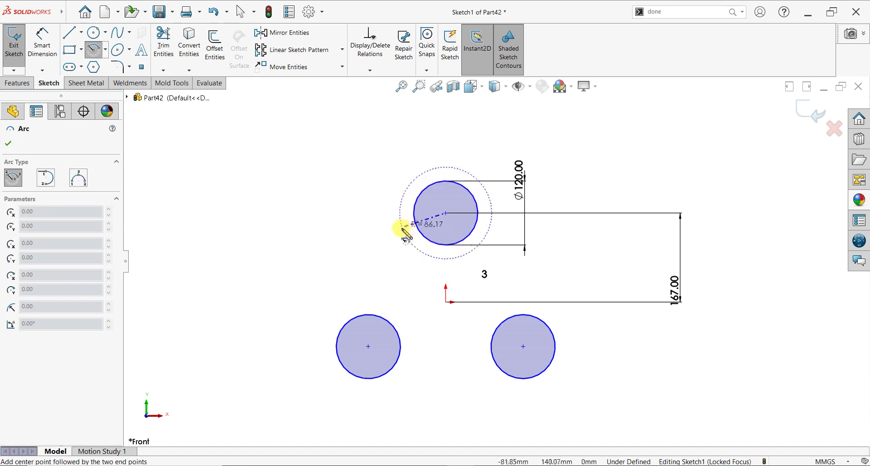
click(407, 232)
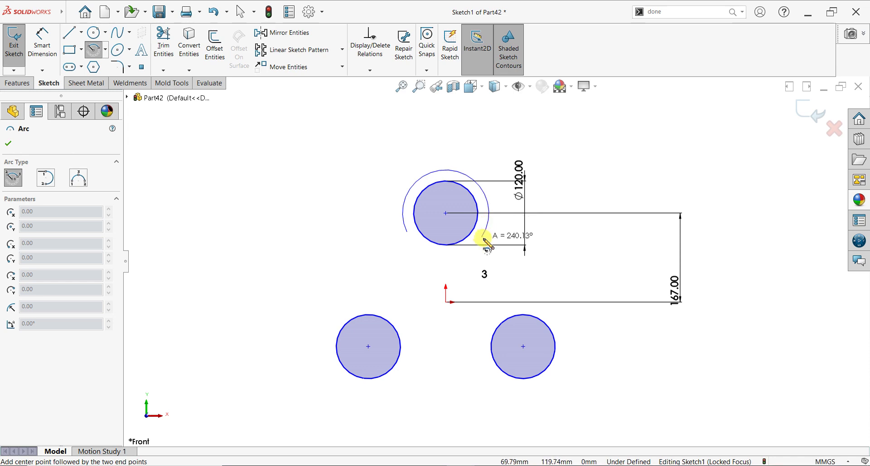
click(487, 245)
key(Escape)
scroll(424, 212, down, 1)
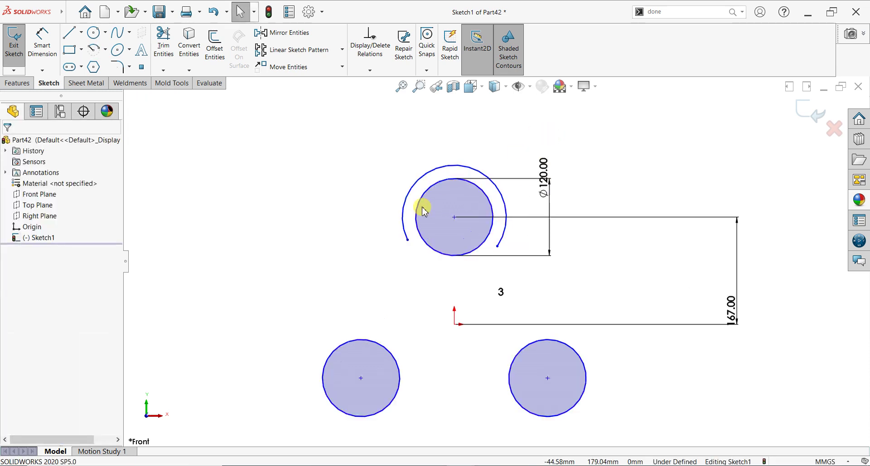
Add a Horizontal relation between the arc's two endpoints
click(407, 240)
click(498, 246)
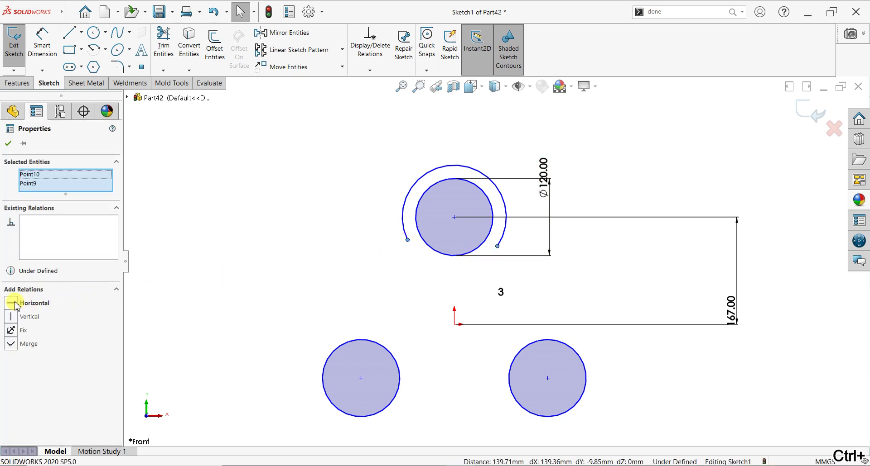
click(12, 303)
click(42, 43)
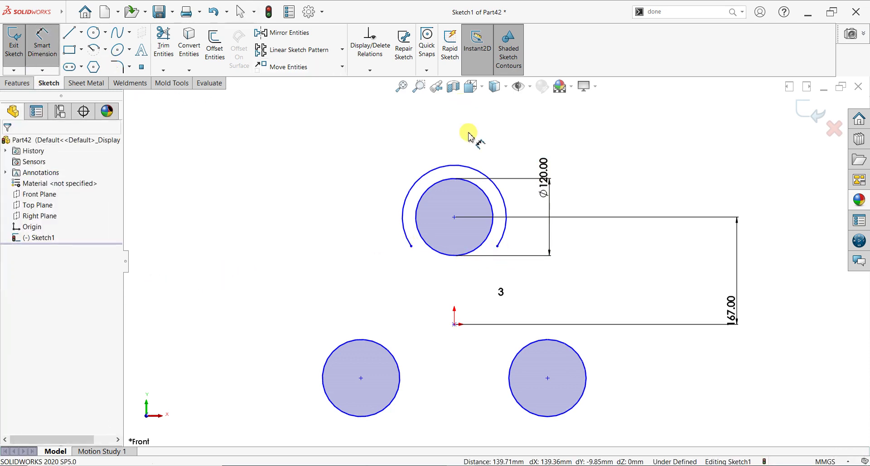
Give the upper outer arc an R85 radius and shift the 167 dimension text upward
click(463, 169)
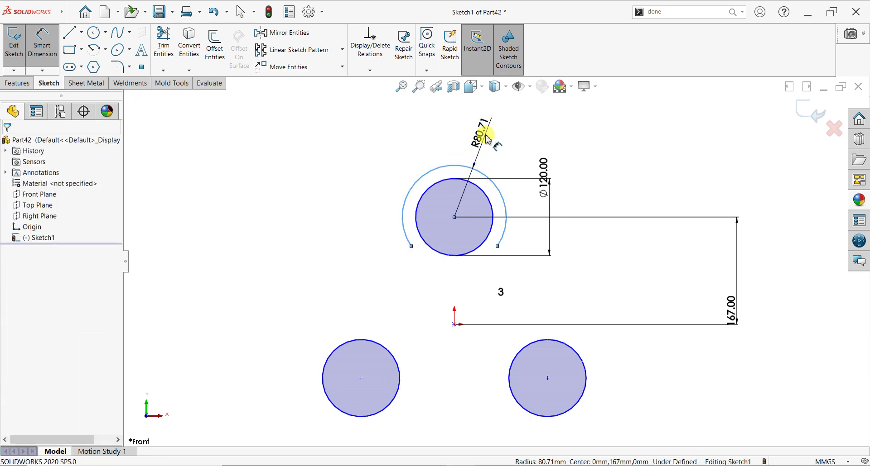
click(487, 138)
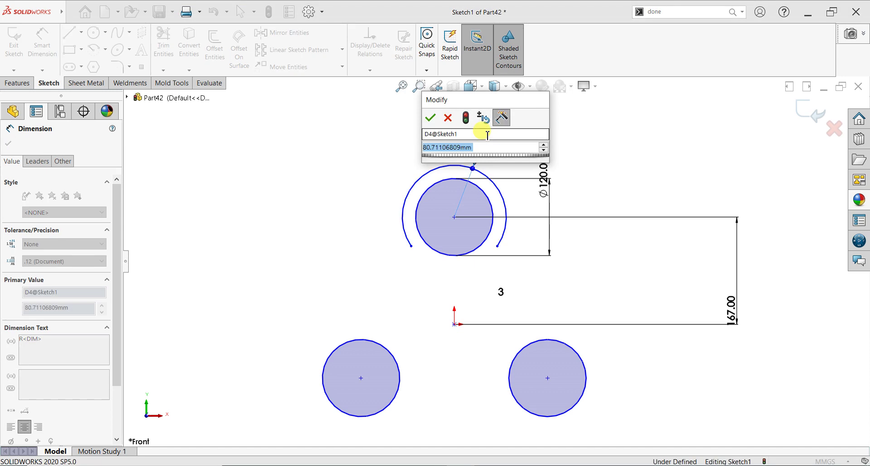
text(85)
key(Return)
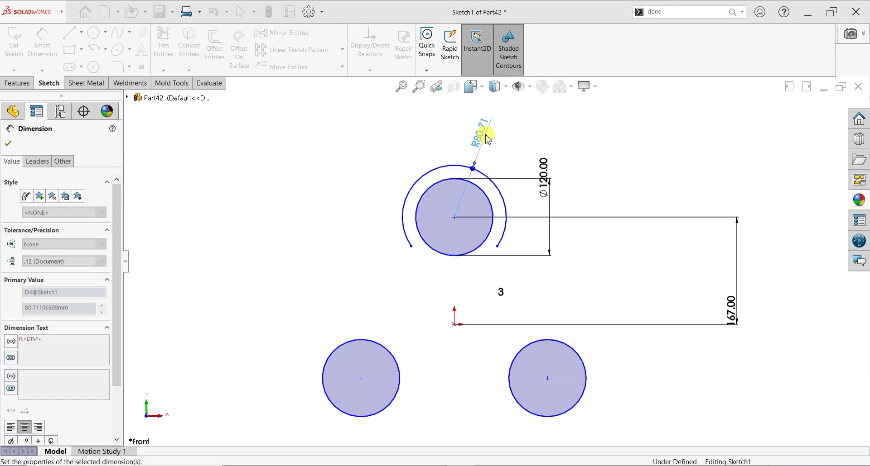
click(9, 144)
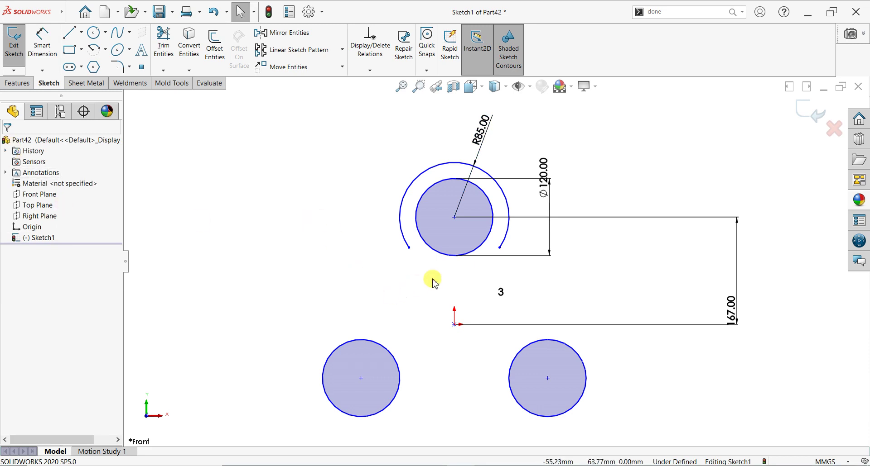
drag(740, 300, 739, 272)
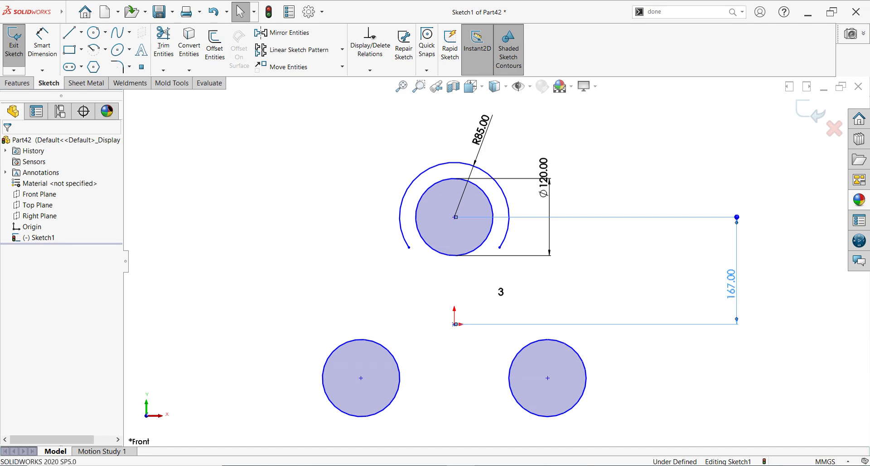
click(640, 165)
Circular-pattern the R85 arc 3 times about the origin around all three circles
click(343, 50)
click(317, 77)
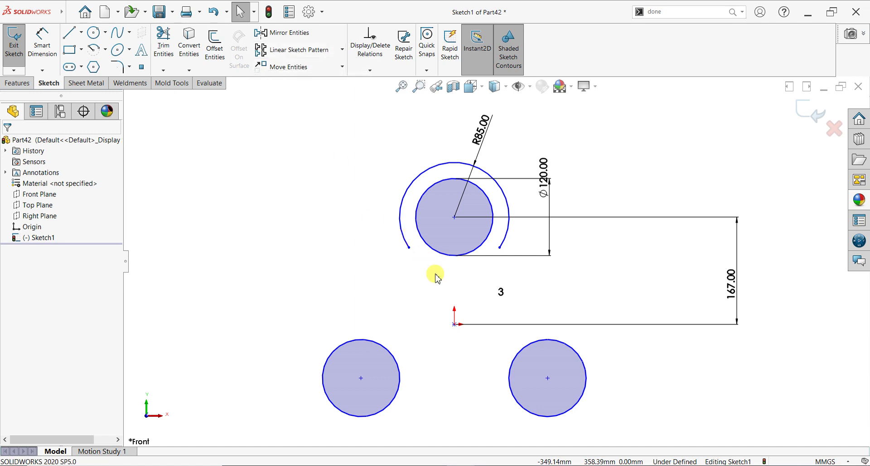
click(455, 325)
click(45, 366)
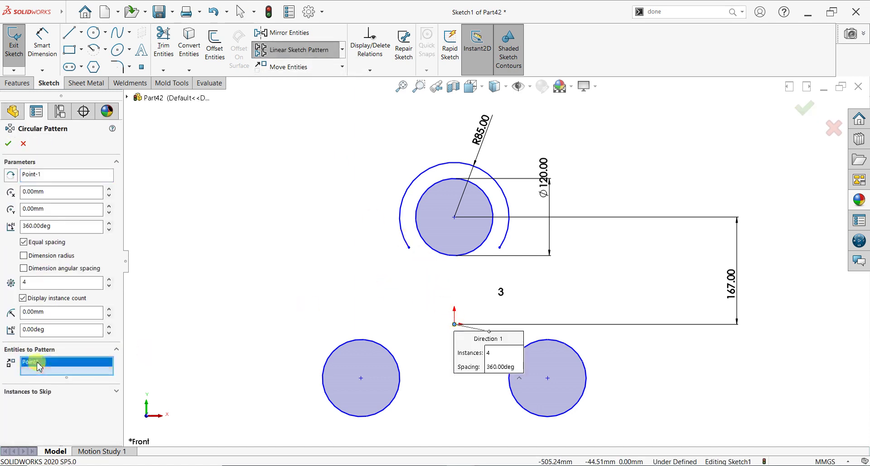
click(451, 161)
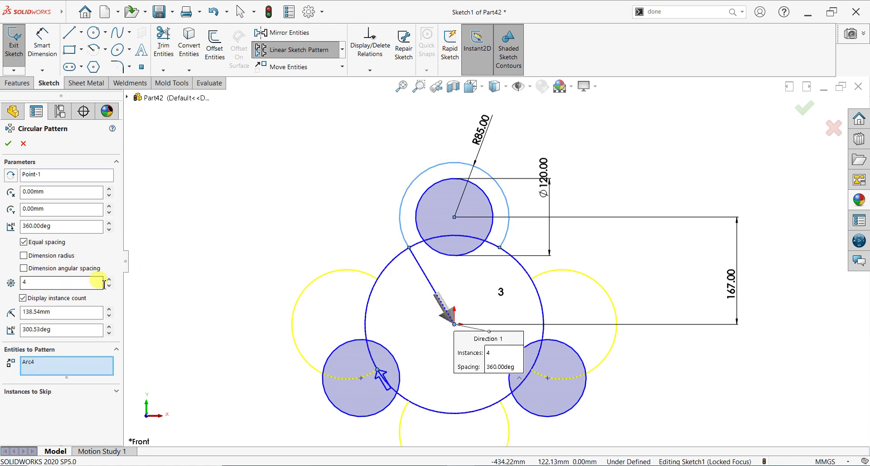
click(8, 144)
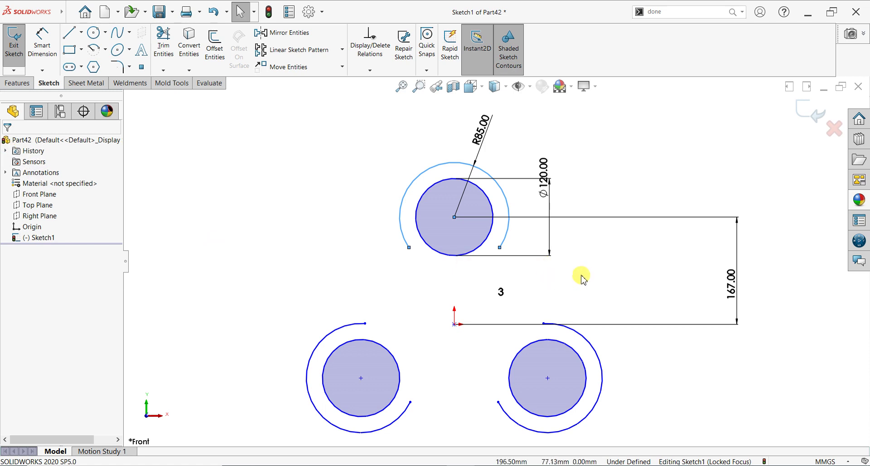
click(104, 50)
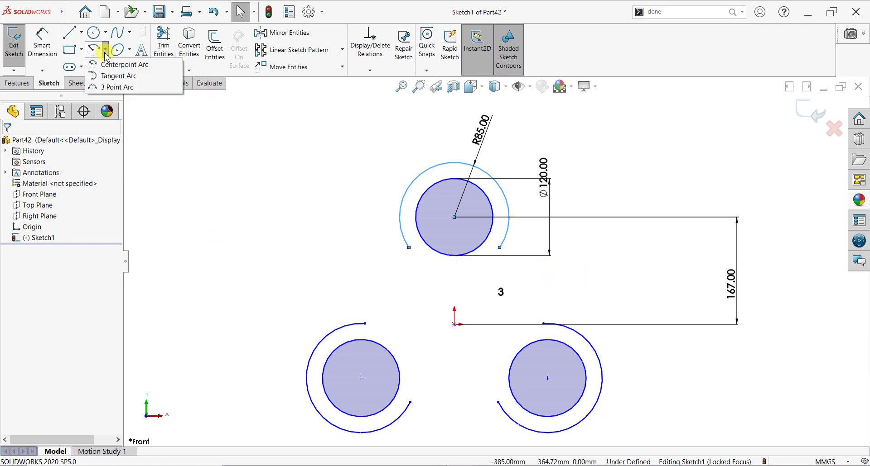
Draw a 3-point arc from the upper outer arc's end to the lower-left arc's end
click(101, 90)
click(409, 248)
click(365, 324)
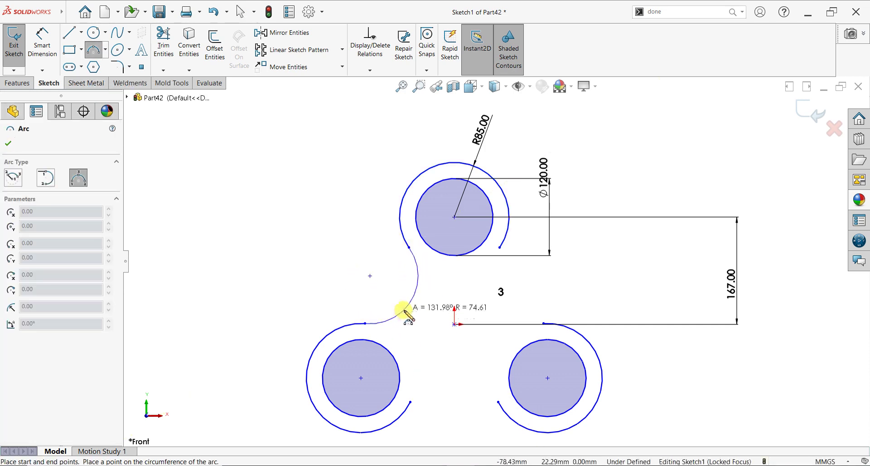
click(403, 312)
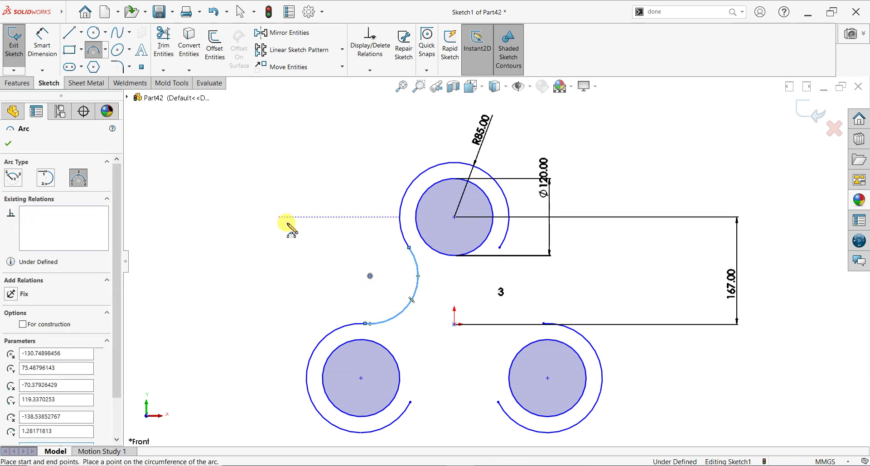
key(Escape)
scroll(419, 258, down, 3)
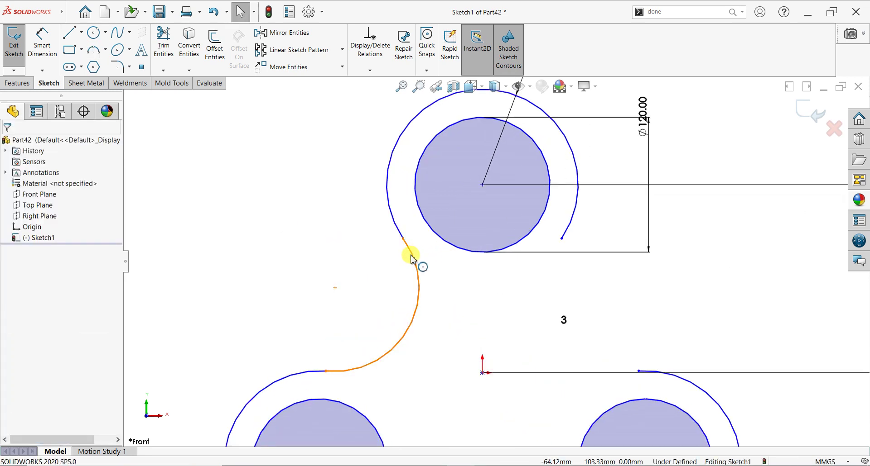
Make the connecting arc tangent to the upper outer arc
click(412, 259)
ctrl+click(396, 227)
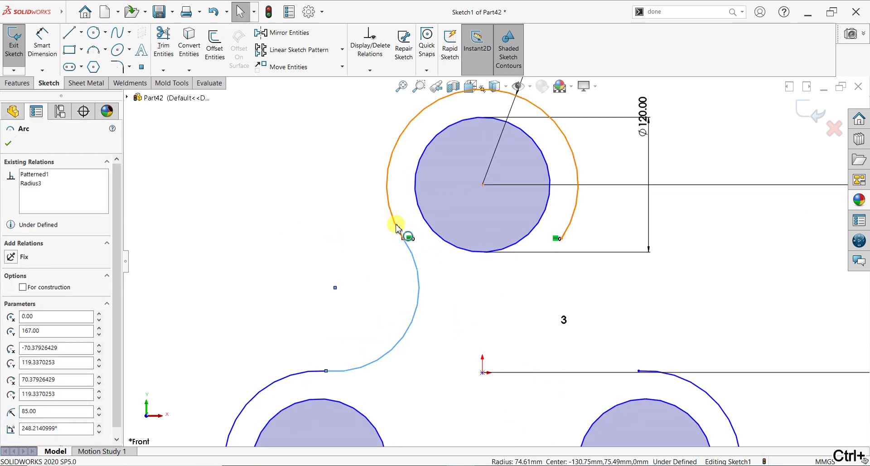
ctrl+click(396, 227)
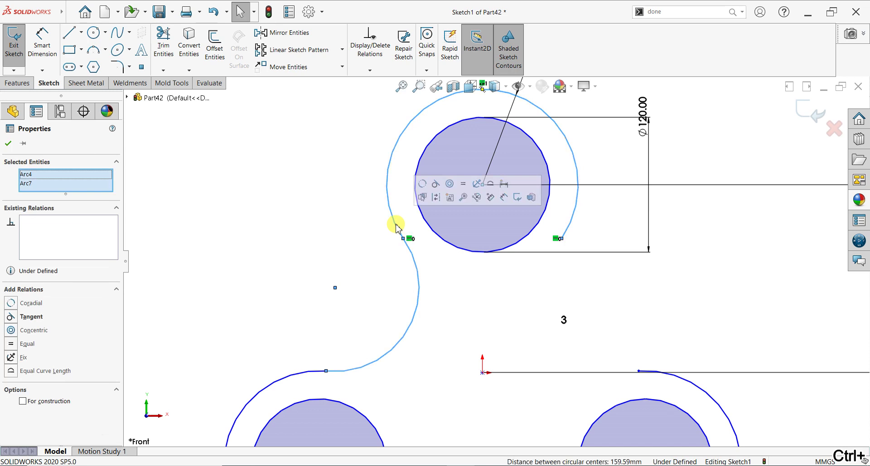
click(13, 319)
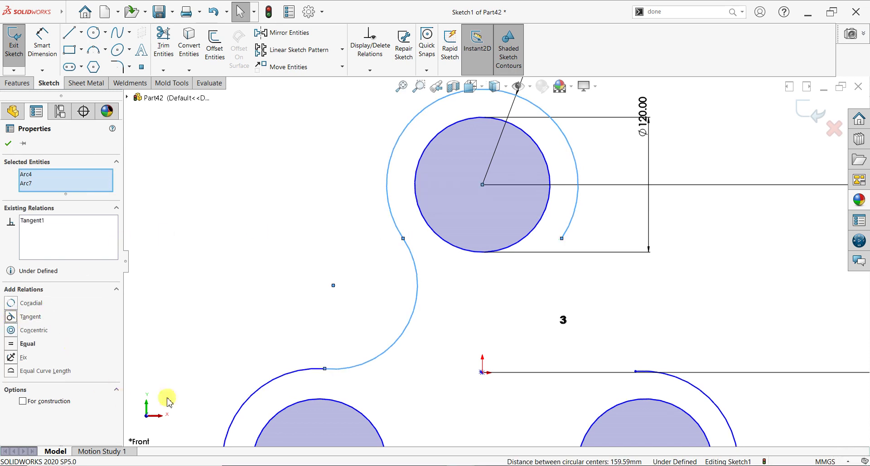
click(10, 144)
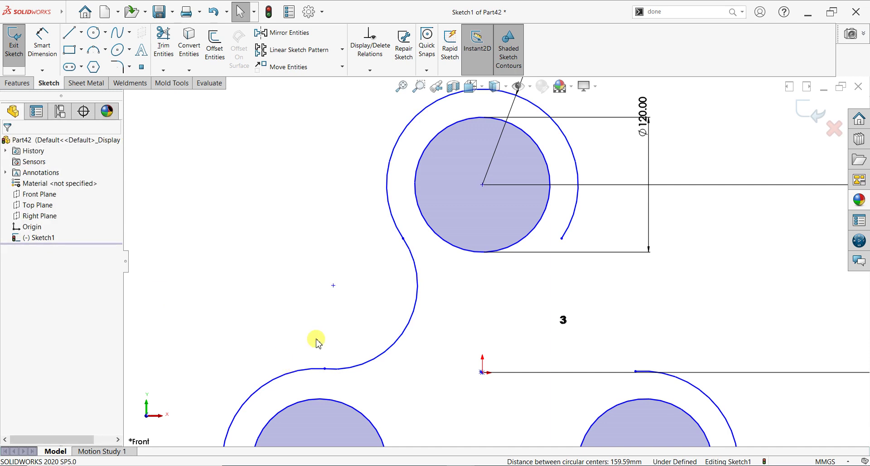
Make the connecting arc tangent to the lower-left outer arc
ctrl+click(342, 370)
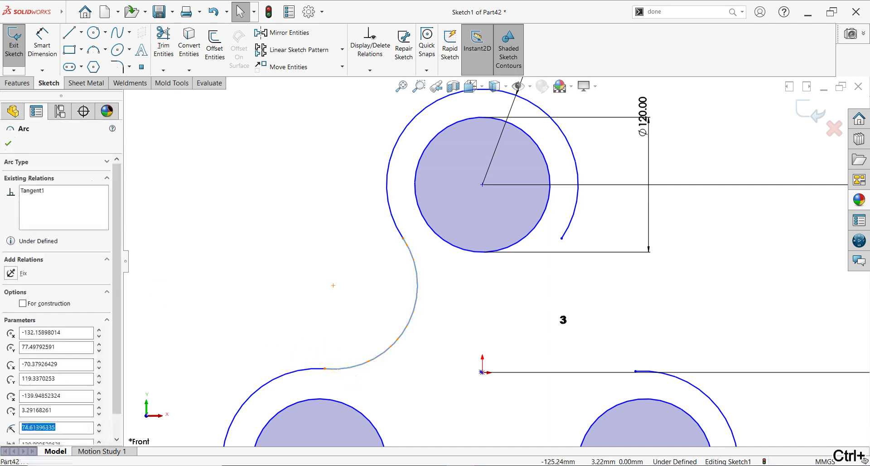
ctrl+click(282, 373)
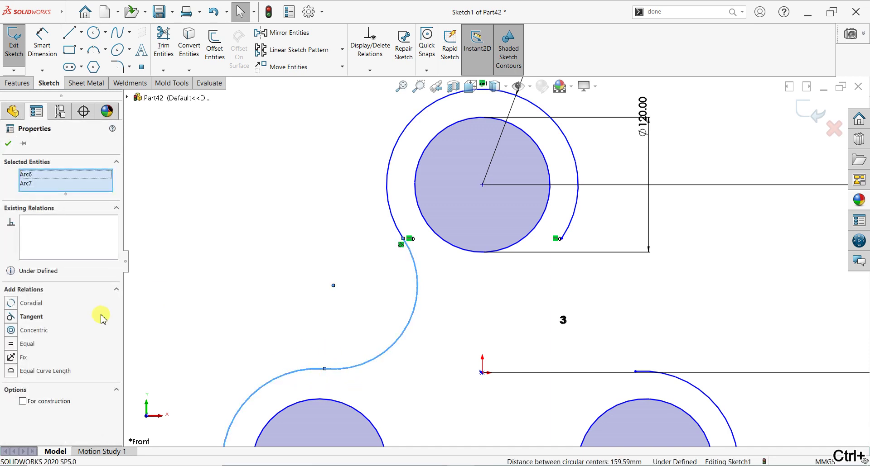
click(12, 318)
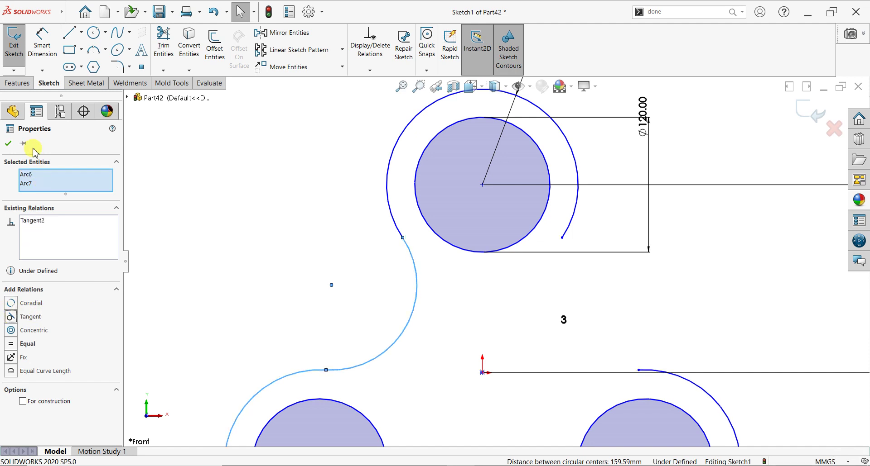
click(7, 145)
scroll(494, 375, up, 2)
scroll(518, 349, up, 2)
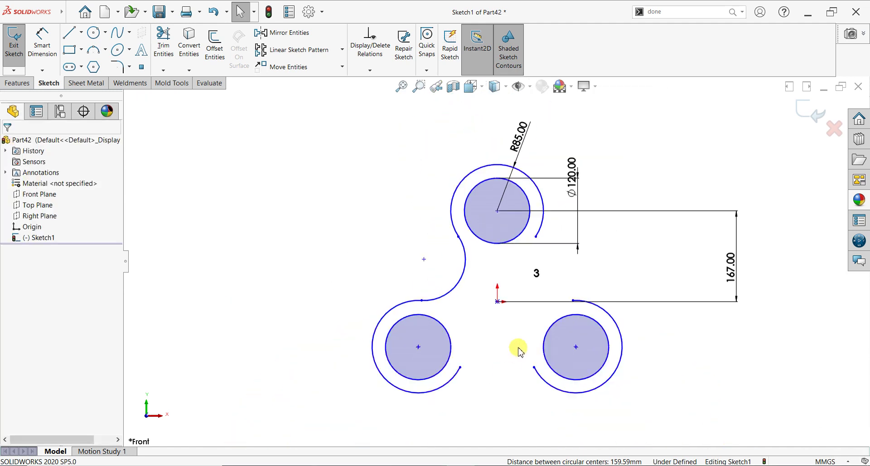
scroll(518, 349, down, 2)
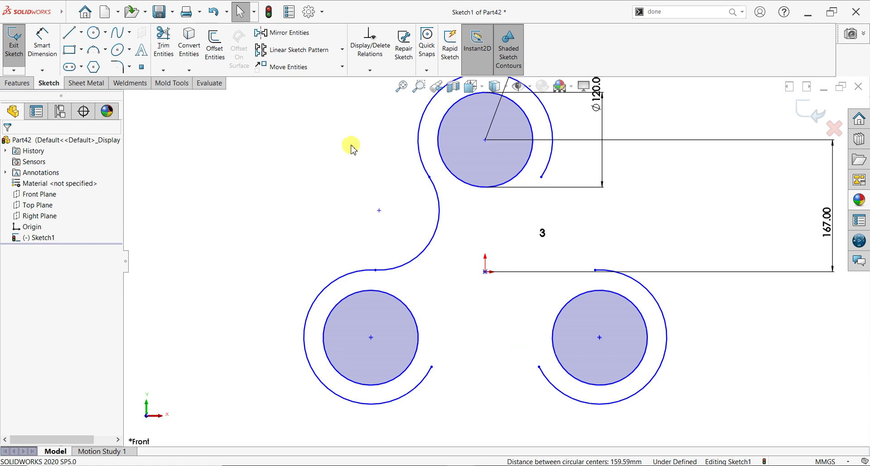
Circular-pattern the connecting S-arc 3 times about the origin
click(342, 50)
click(308, 77)
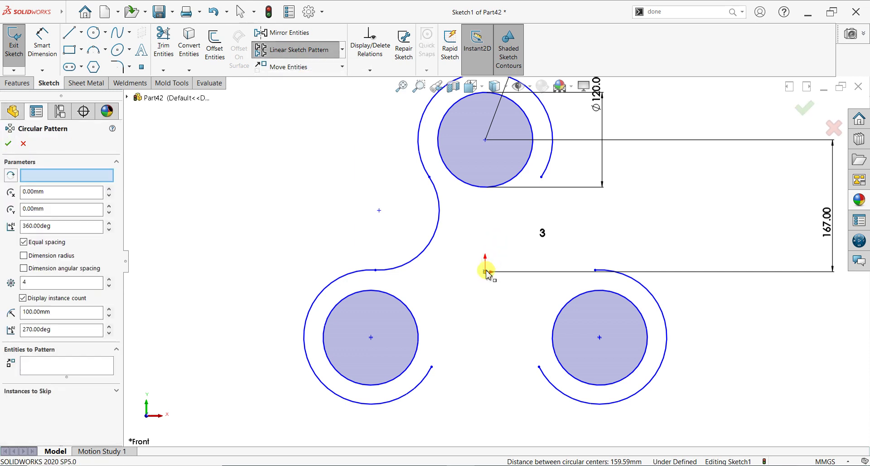
click(110, 365)
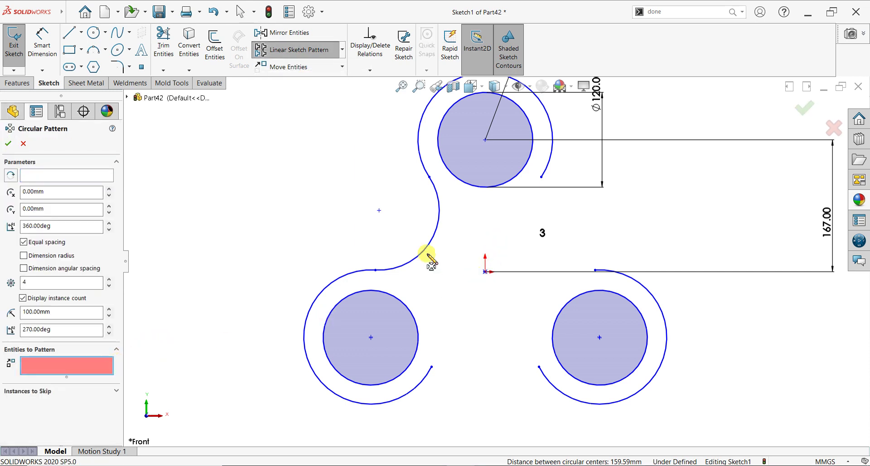
click(426, 251)
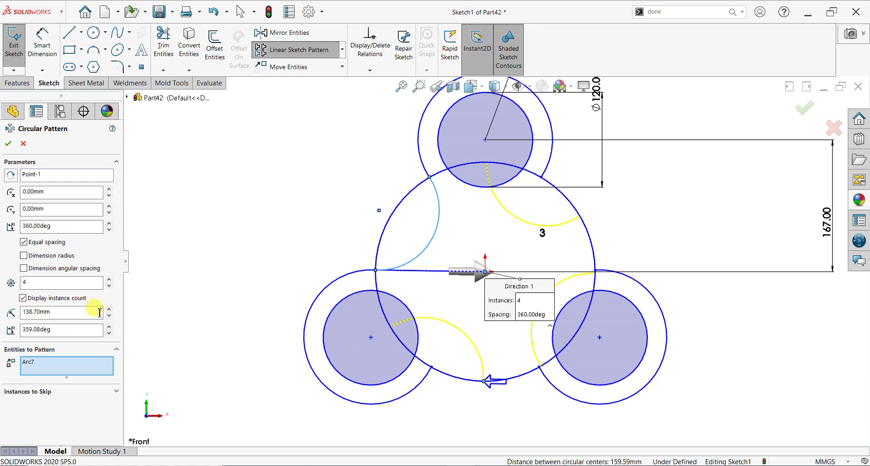
click(108, 288)
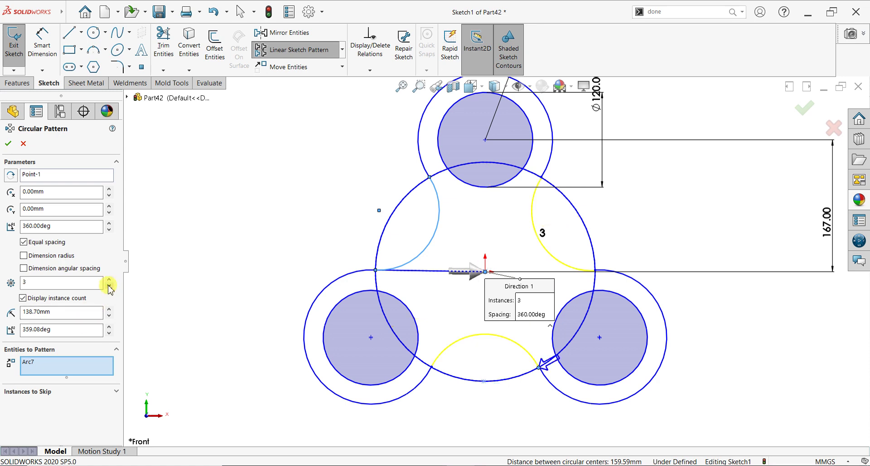
click(9, 144)
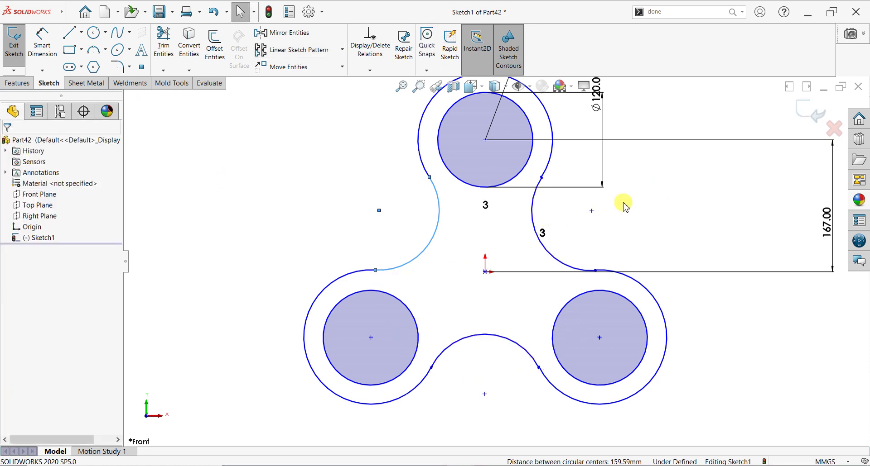
Make the upper outer arc tangent to the right-hand connecting arc
scroll(558, 188, down, 4)
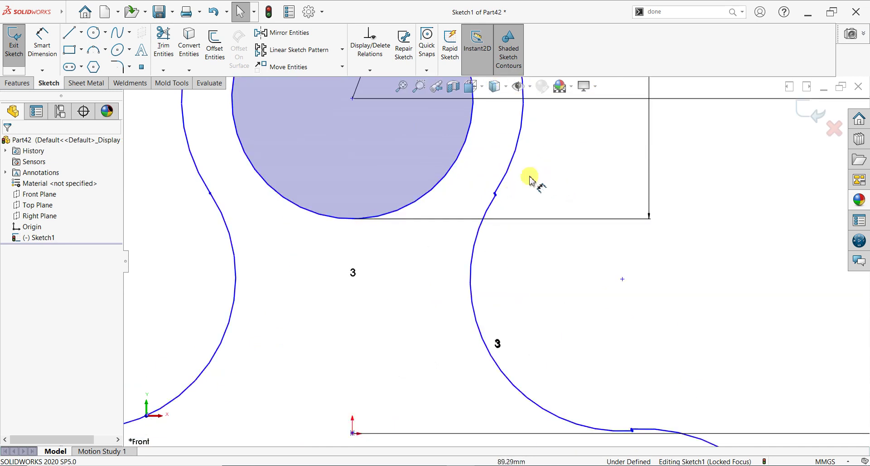
ctrl+click(503, 186)
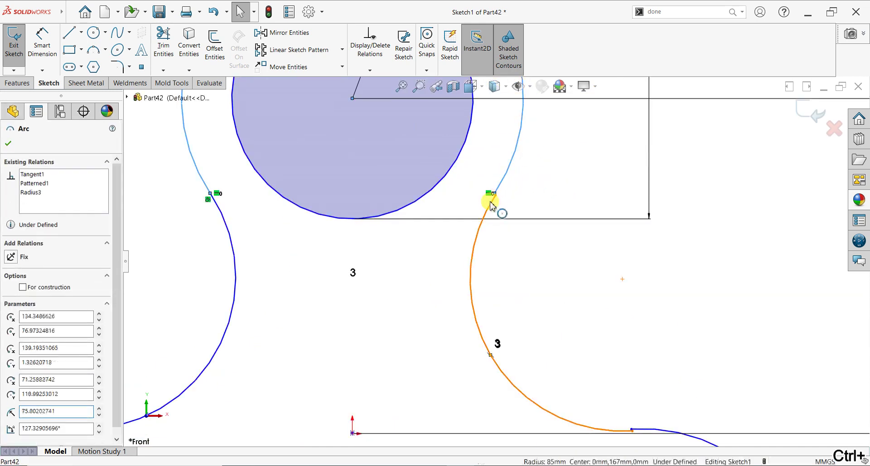
ctrl+click(424, 229)
click(16, 317)
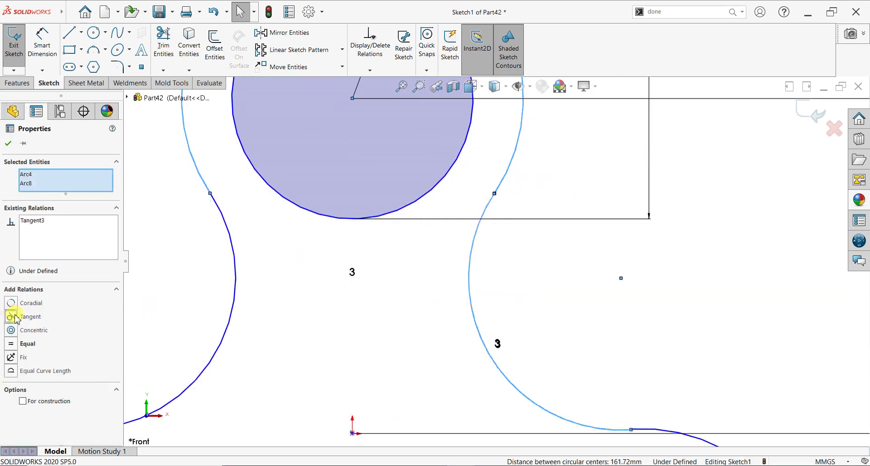
scroll(634, 339, down, 1)
scroll(641, 342, up, 1)
scroll(641, 339, down, 1)
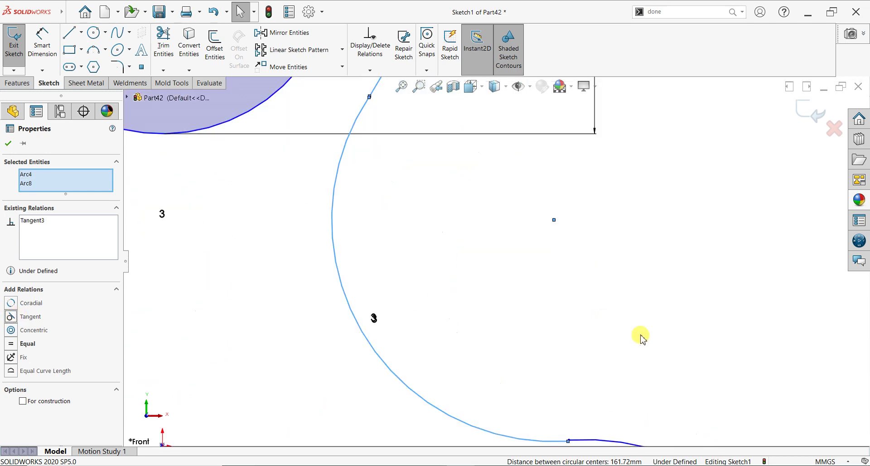
scroll(625, 340, down, 1)
scroll(616, 335, up, 2)
scroll(589, 328, up, 2)
scroll(474, 313, up, 3)
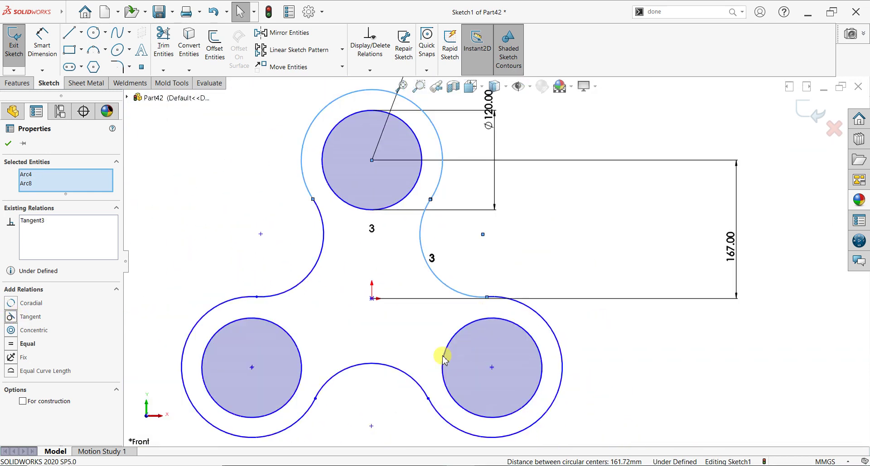
scroll(338, 401, down, 1)
scroll(335, 403, down, 2)
Make the upper-right spoke arc tangent to the lower-right outer arc
click(344, 387)
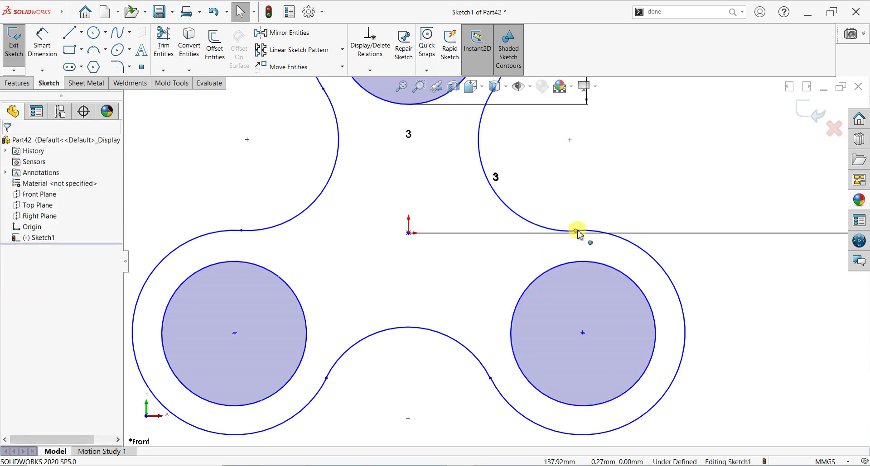
ctrl+click(560, 232)
ctrl+click(580, 230)
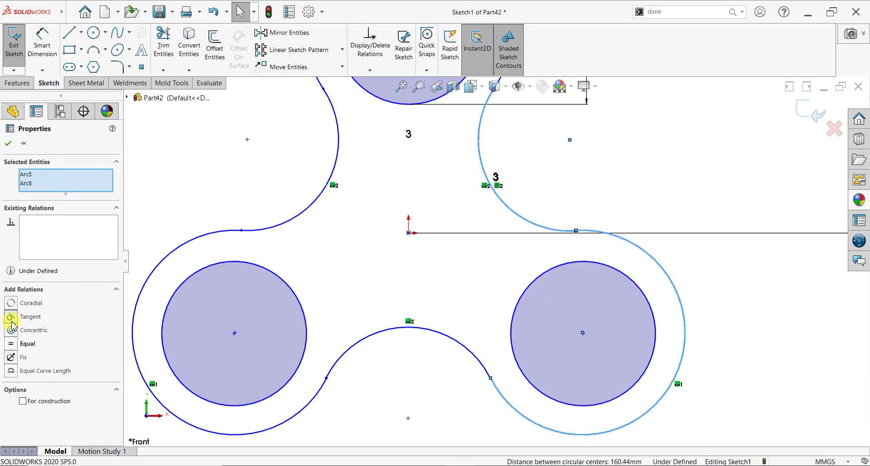
click(11, 319)
click(7, 144)
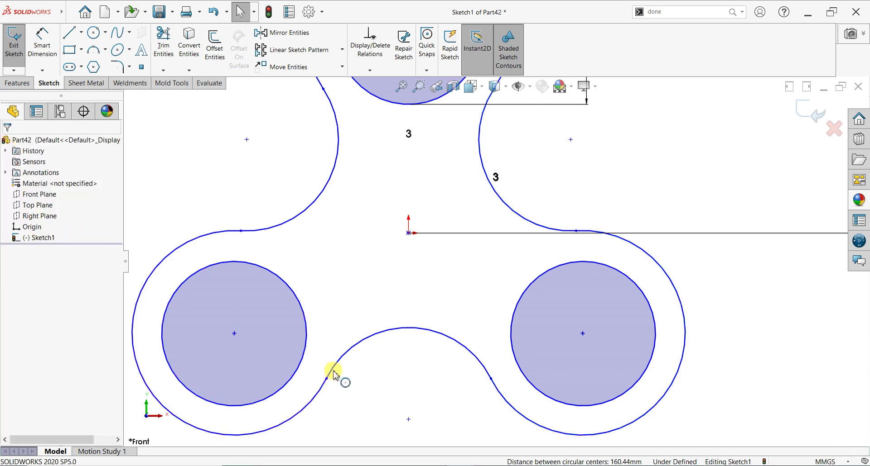
Make the bottom connecting arc tangent to the lower-left outer arc
ctrl+click(325, 383)
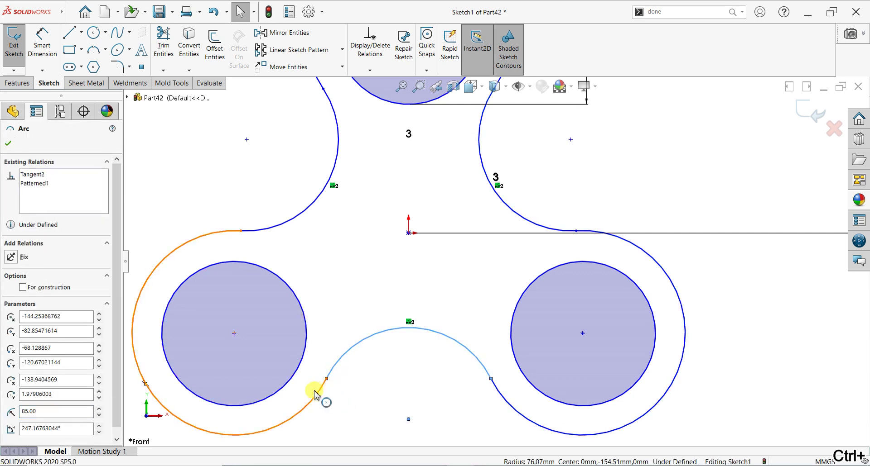
ctrl+click(315, 394)
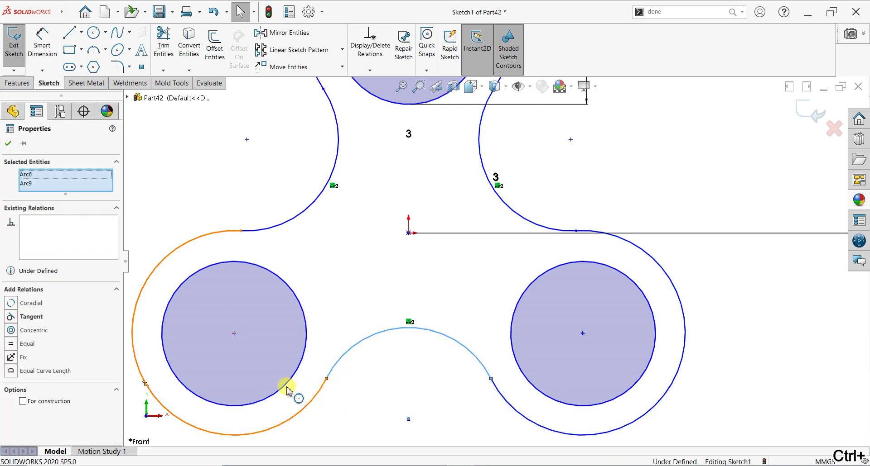
click(11, 317)
click(8, 144)
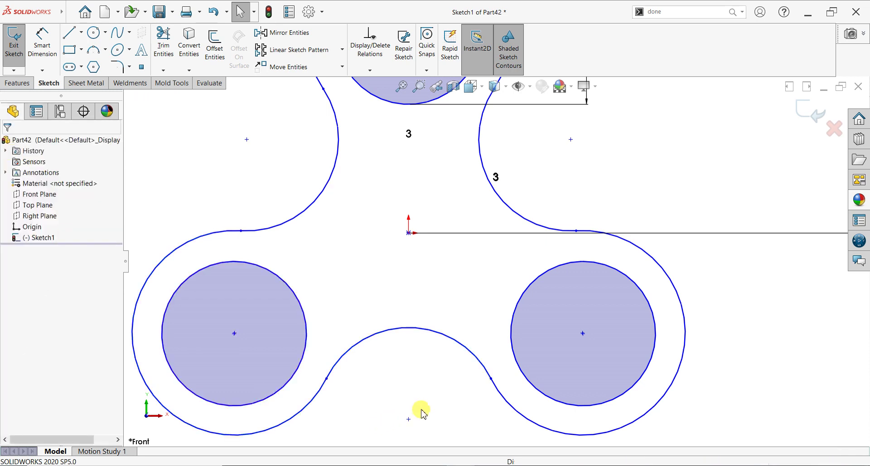
Make the bottom connecting arc tangent to the lower-right outer arc
ctrl+click(480, 369)
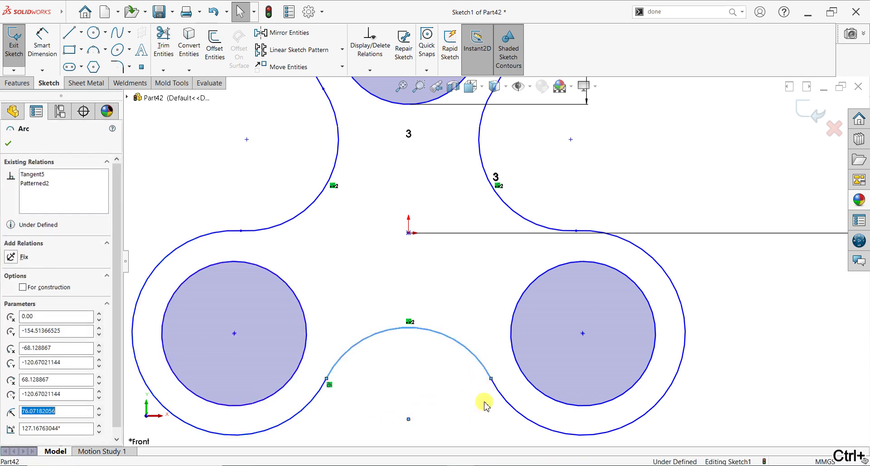
ctrl+click(501, 398)
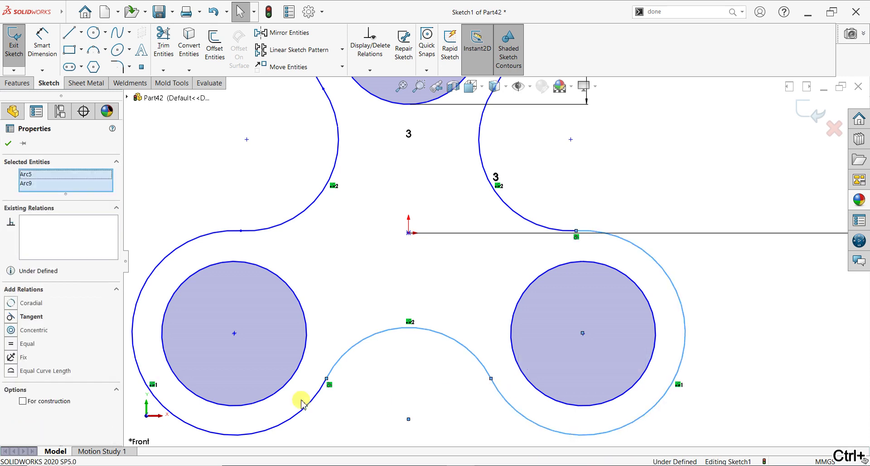
click(8, 144)
scroll(471, 161, up, 2)
scroll(508, 150, up, 2)
scroll(490, 208, down, 6)
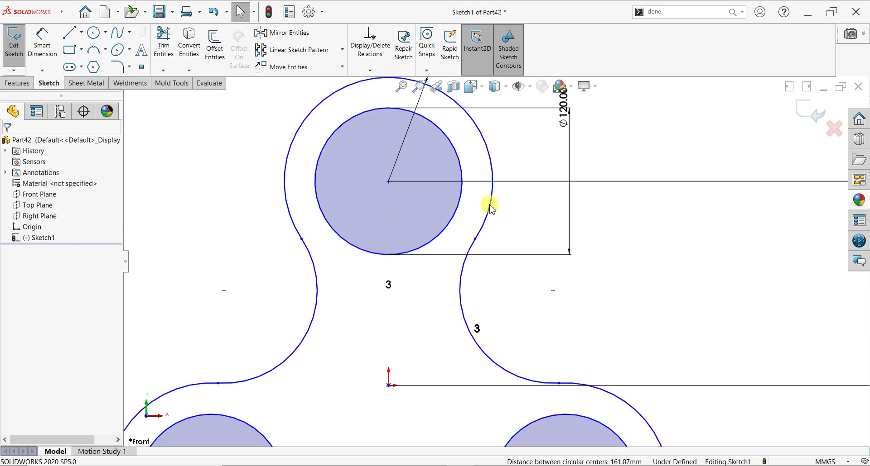
scroll(511, 249, up, 4)
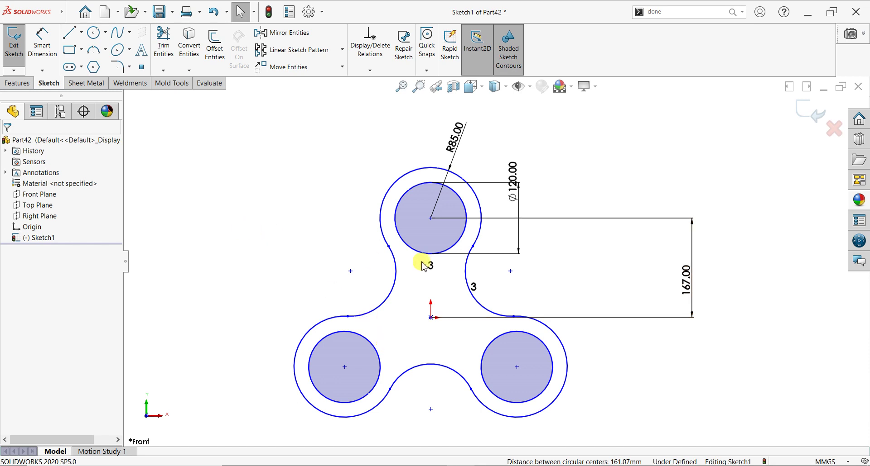
Dimension the horizontal distance between the top outer arc's two endpoints to 150 mm
click(42, 39)
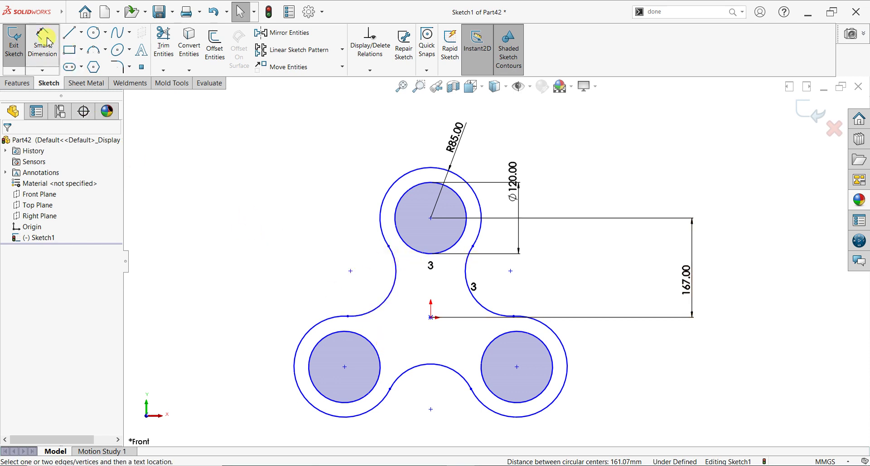
click(388, 246)
click(472, 246)
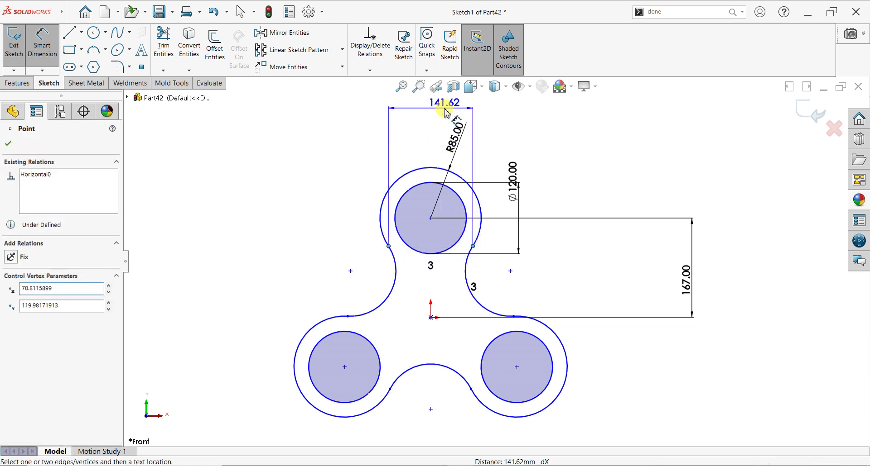
click(445, 110)
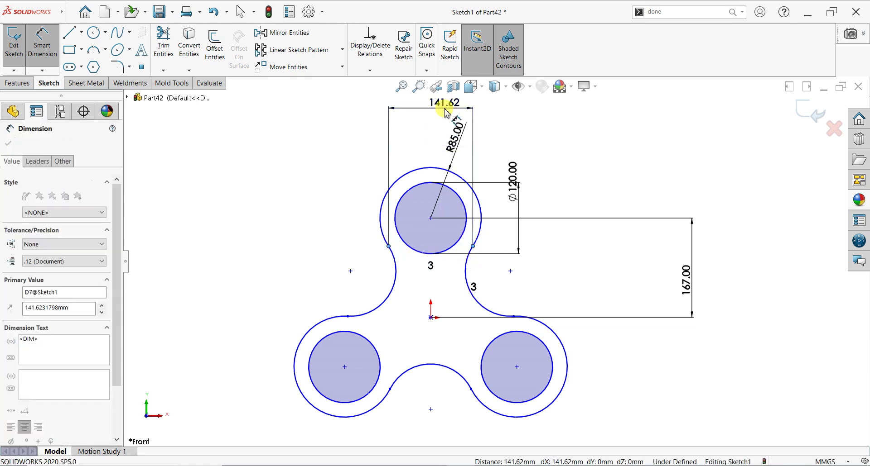
text(150)
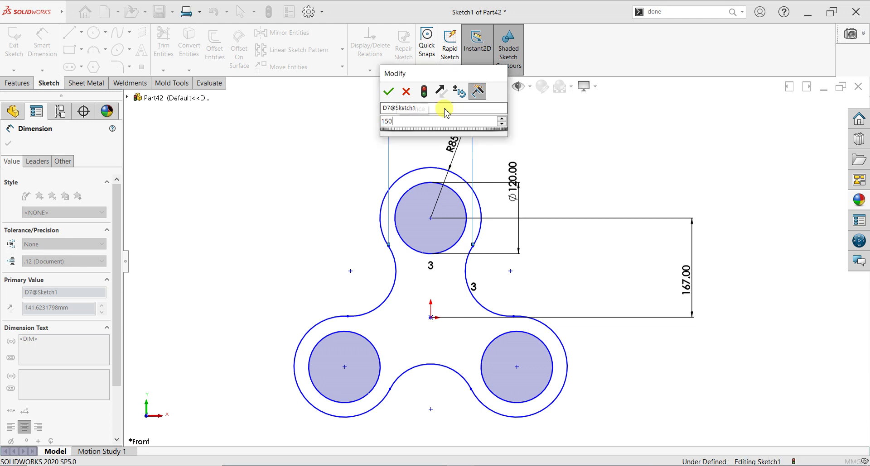
key(Return)
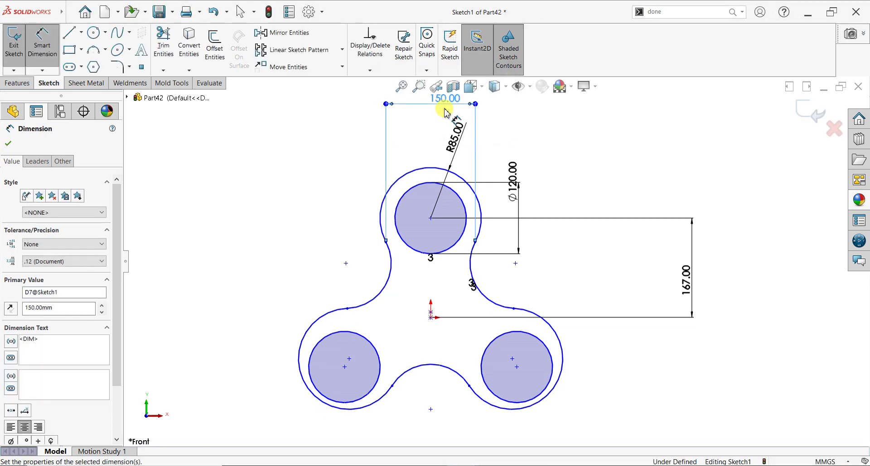
click(5, 140)
scroll(384, 356, down, 5)
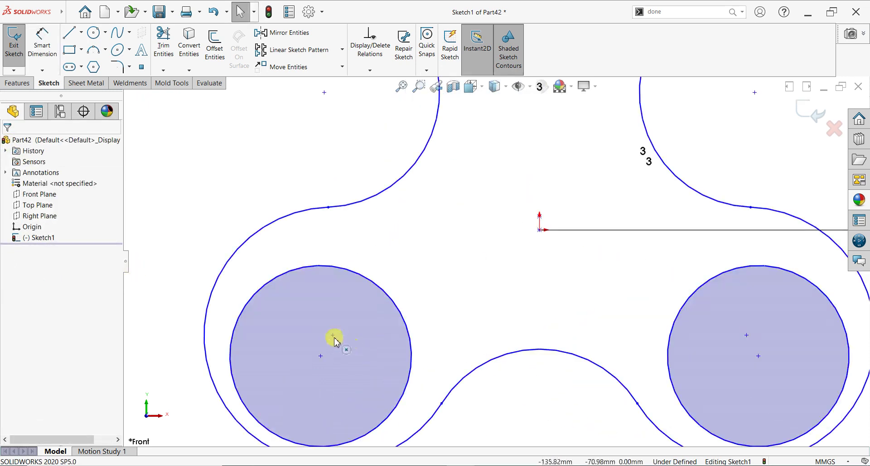
Merge the lower-left circle's two duplicate centre points into one
ctrl+click(320, 357)
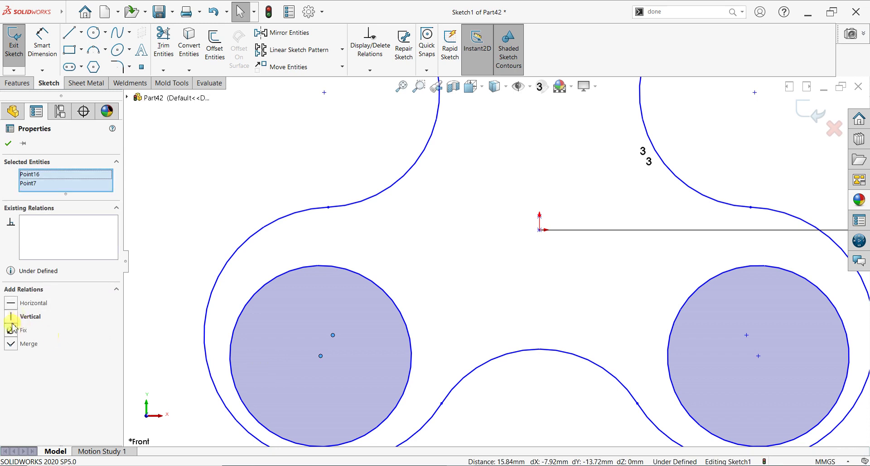
click(10, 346)
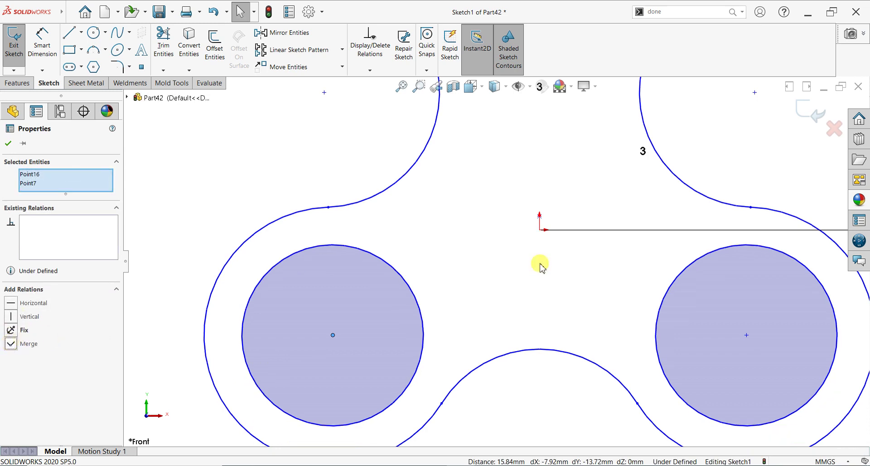
key(f)
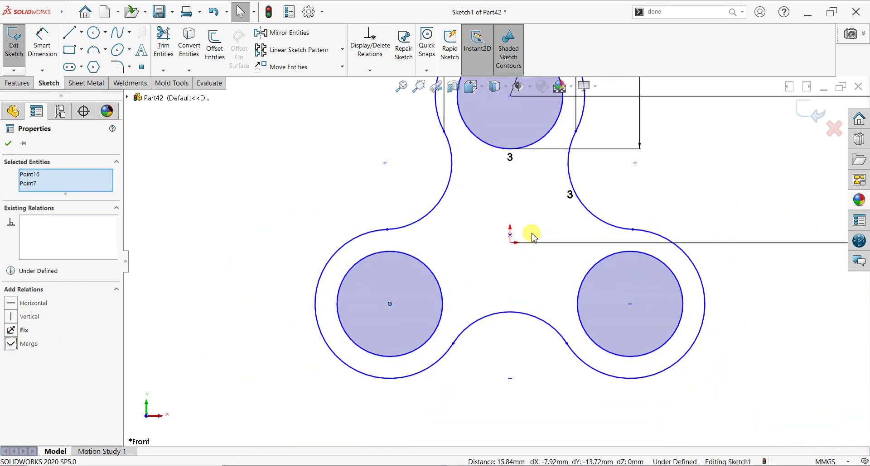
key(f)
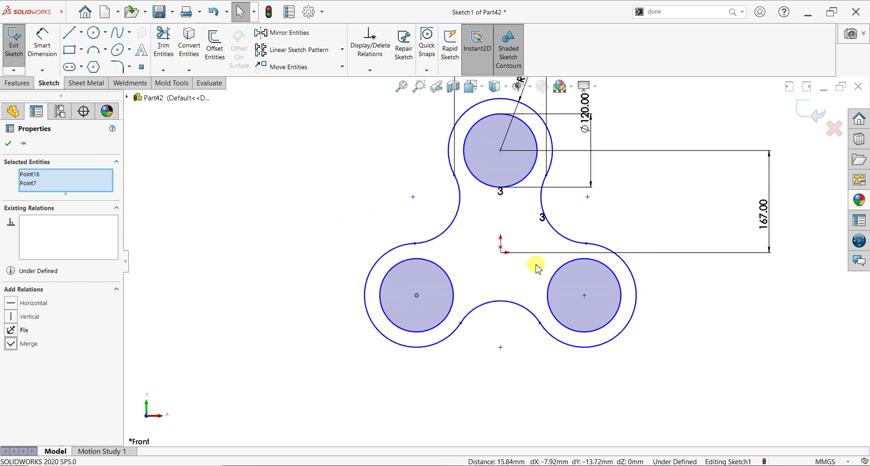
Make the stray point coincident with the origin so the sketch is fully defined
click(501, 250)
ctrl+click(500, 248)
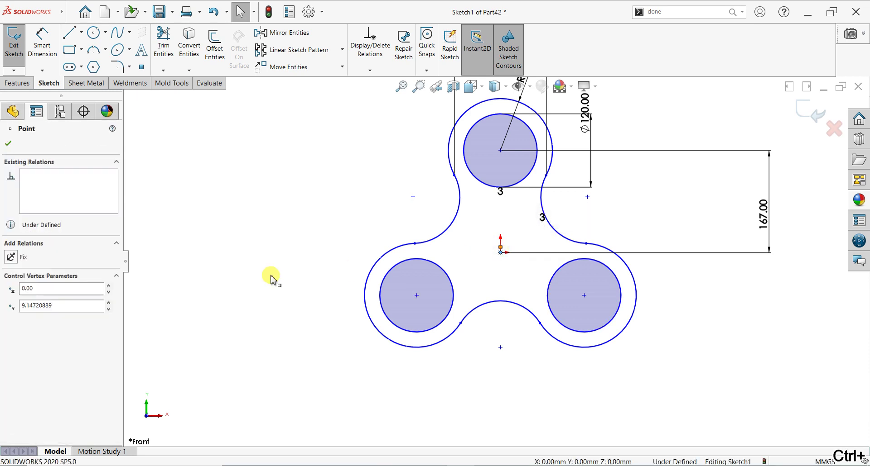
click(10, 331)
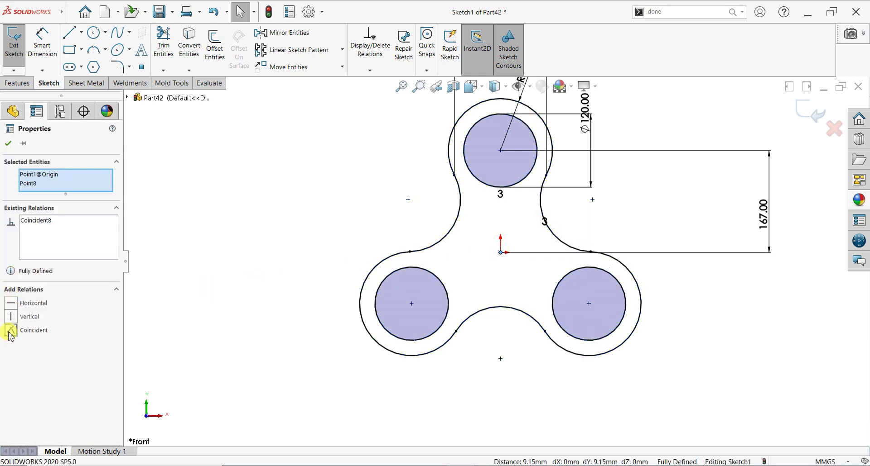
click(9, 143)
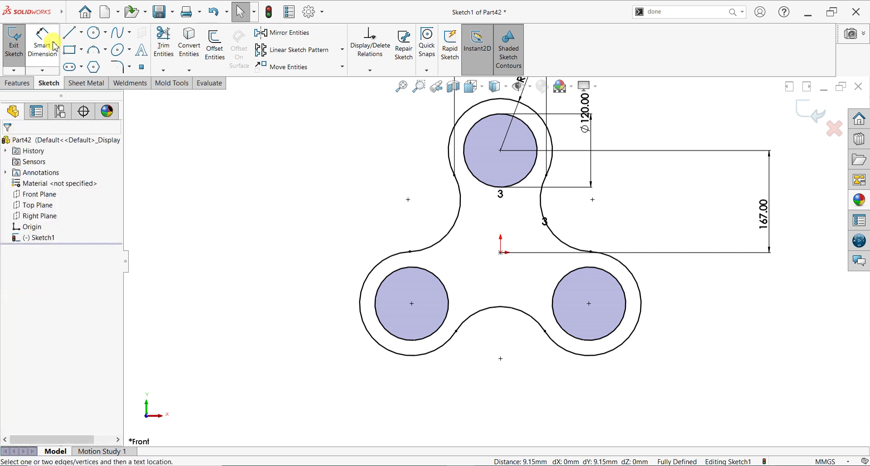
Try dimensioning between the lower-left and right circle centres, then cancel both attempts
click(42, 40)
click(412, 304)
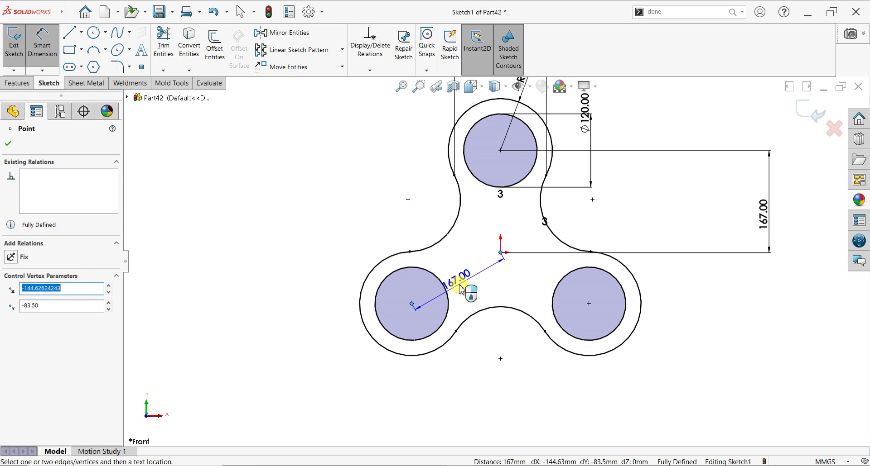
key(Escape)
click(501, 252)
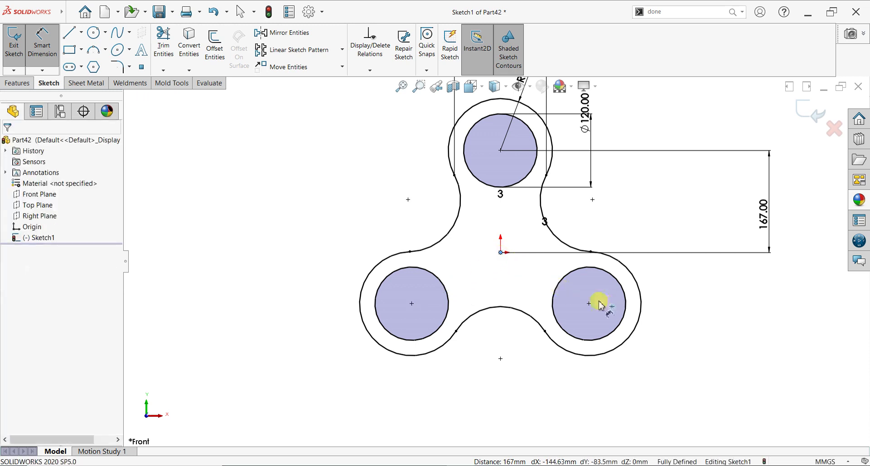
click(588, 304)
key(Escape)
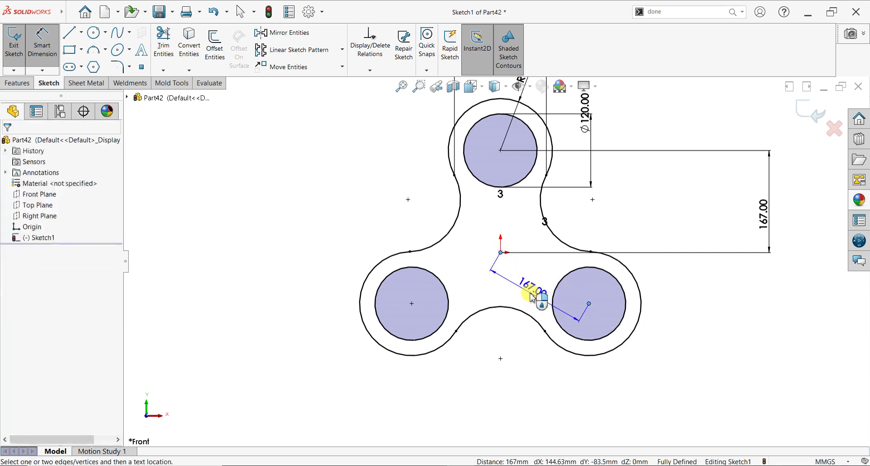
scroll(496, 258, up, 3)
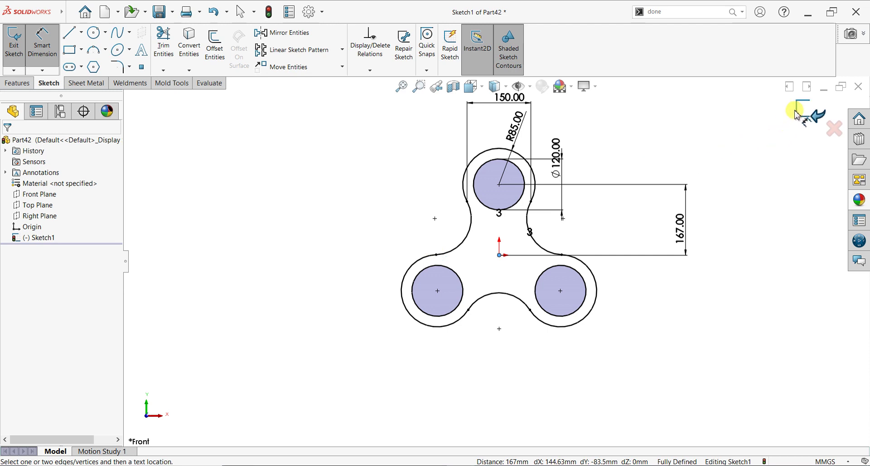
Extrude the spinner sketch Mid Plane to 30 mm thick as Boss-Extrude1
click(18, 83)
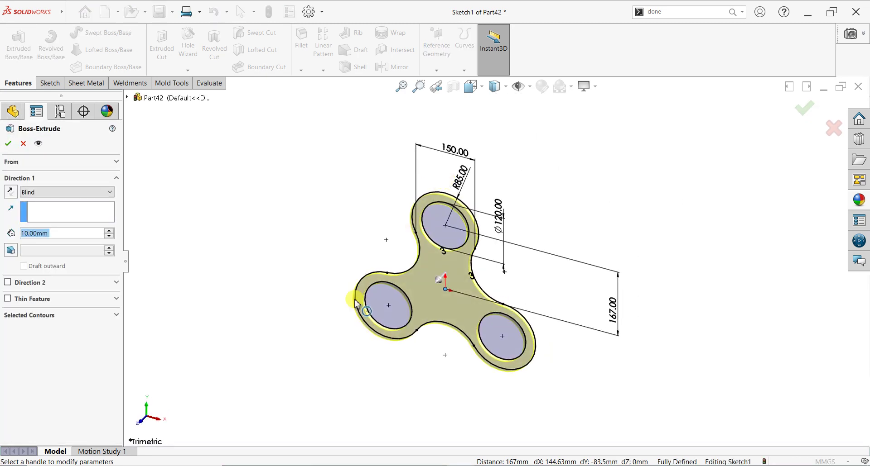
click(55, 192)
click(57, 241)
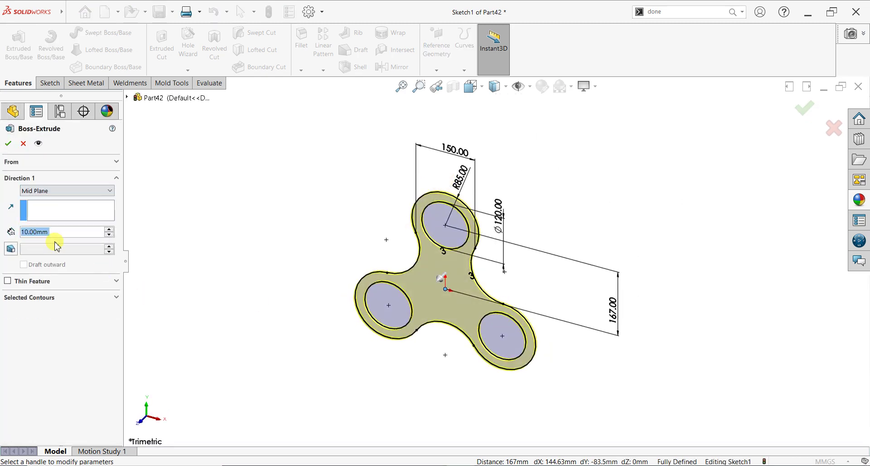
scroll(55, 240, up, 2)
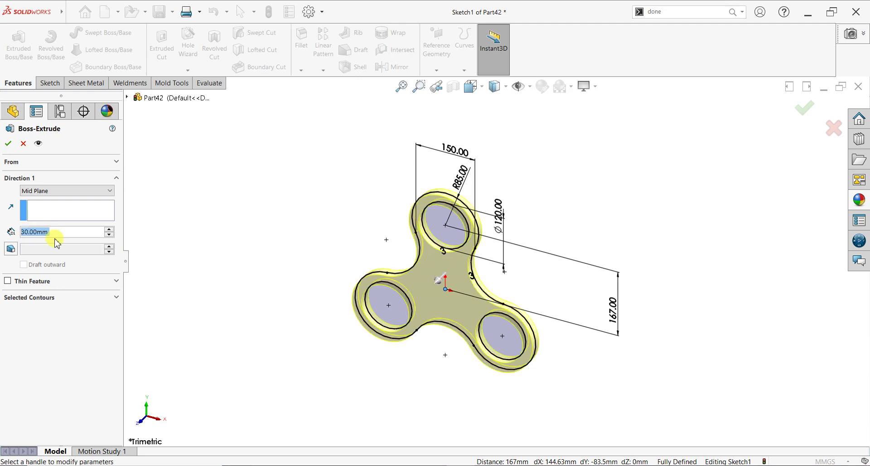
click(6, 144)
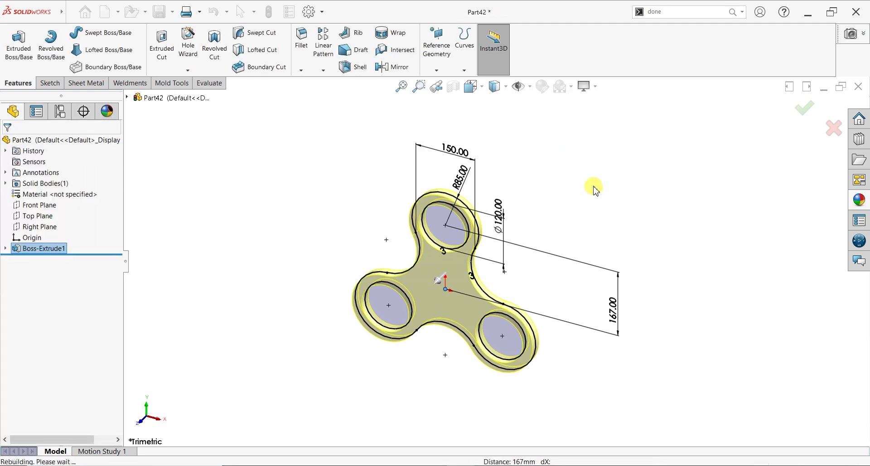
Open Sketch2 on the spinner's flat front face after checking the display and scene options
click(579, 87)
click(573, 87)
click(376, 306)
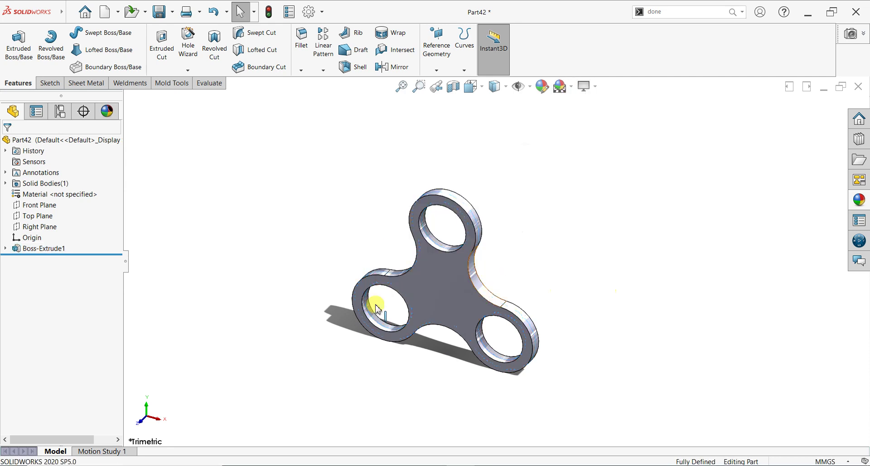
scroll(272, 346, down, 2)
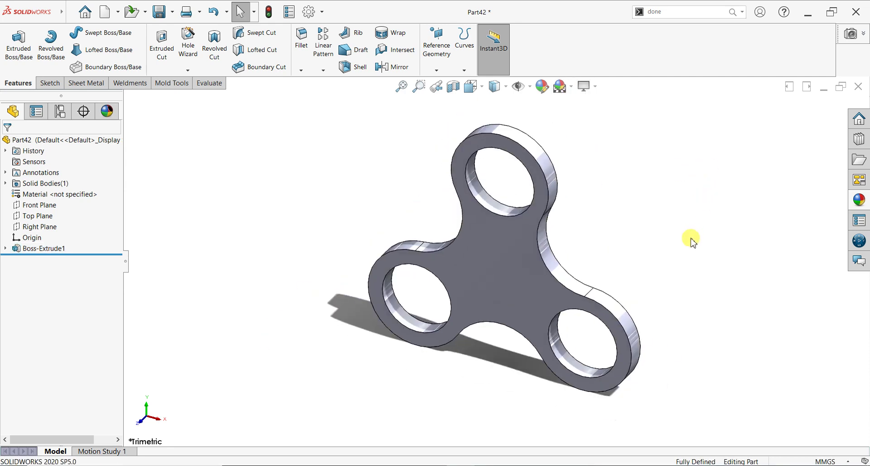
click(525, 274)
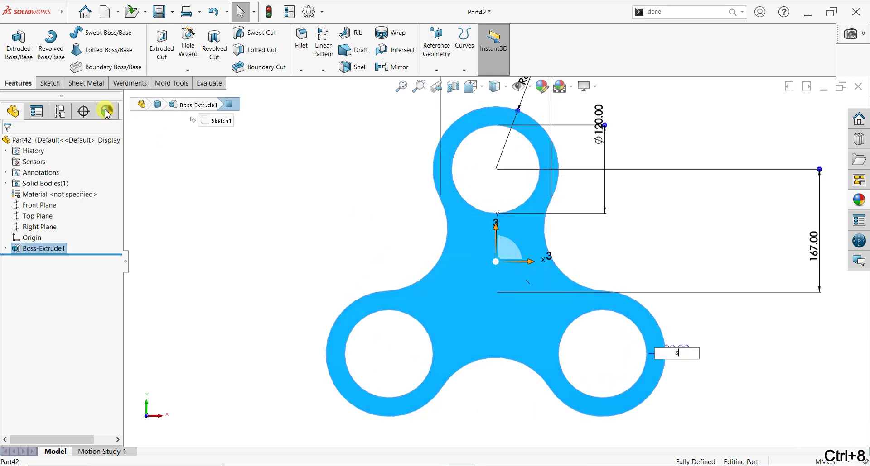
click(49, 83)
click(26, 44)
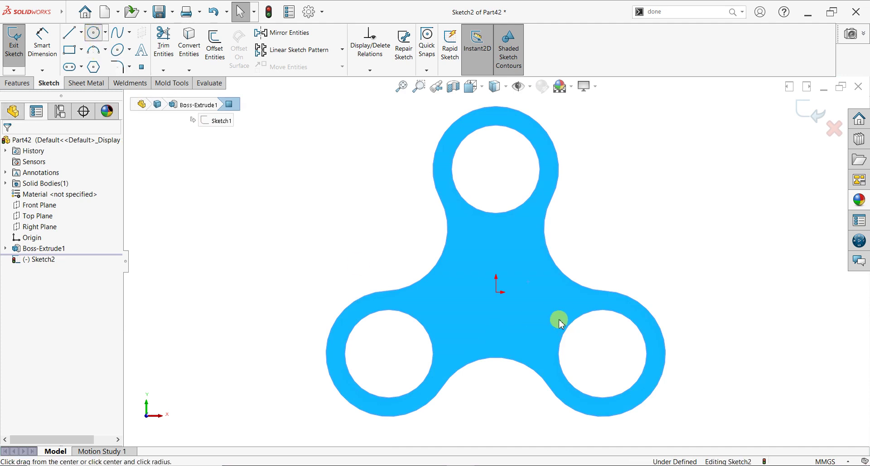
Draw a circle centred on the origin and dimension it to 140 mm diameter
click(496, 292)
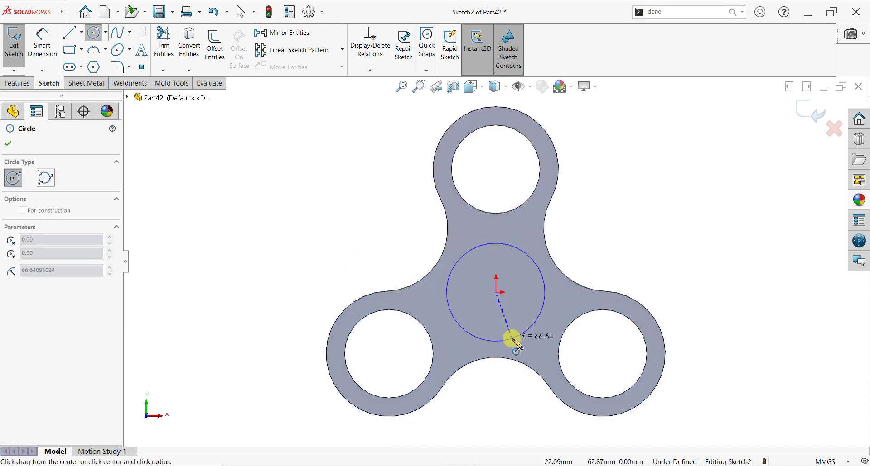
click(515, 345)
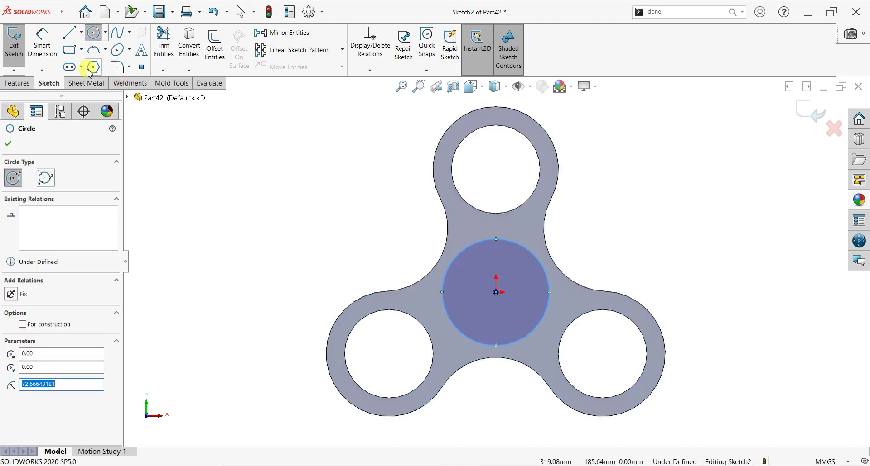
click(39, 36)
click(513, 247)
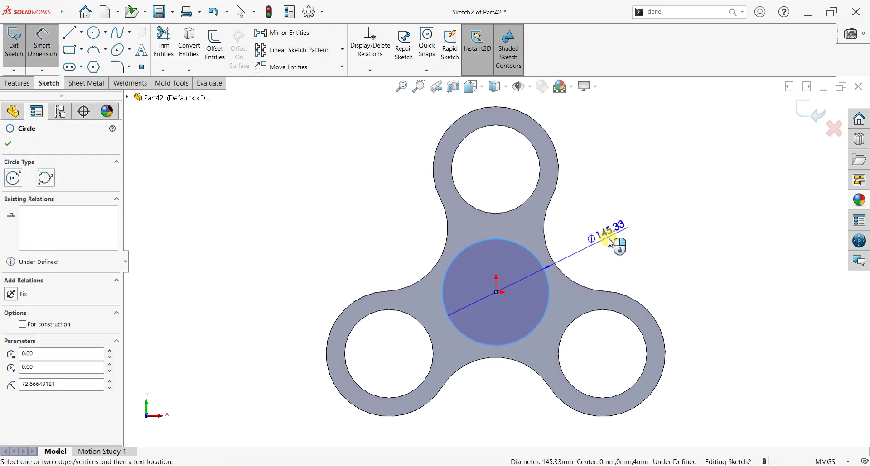
click(609, 243)
text(140)
key(Return)
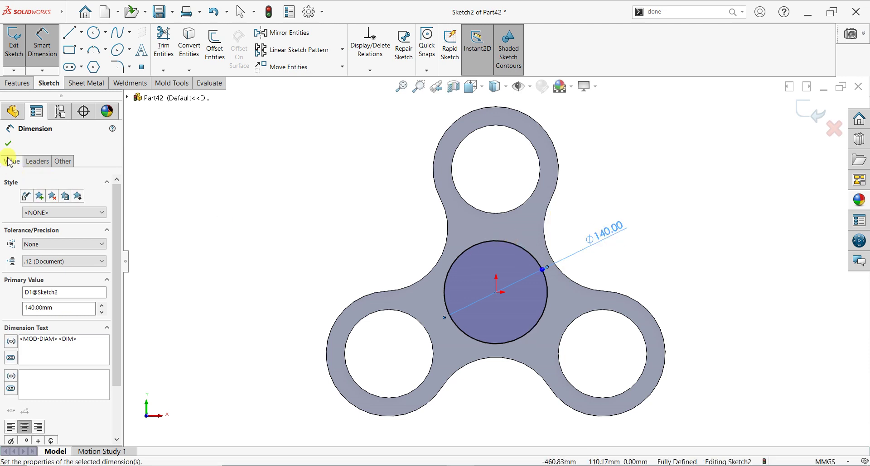
click(8, 144)
Extrude the Ø140 circle 50 mm into the hub and orbit to inspect it
click(16, 83)
click(11, 66)
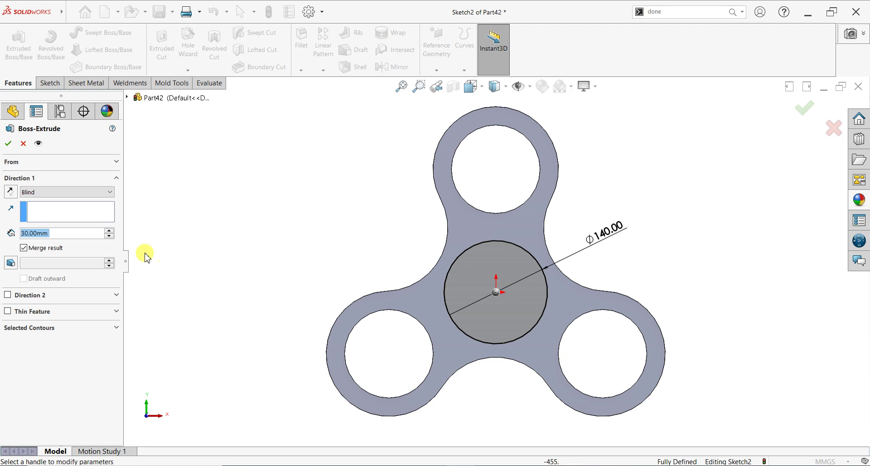
text(50)
key(Return)
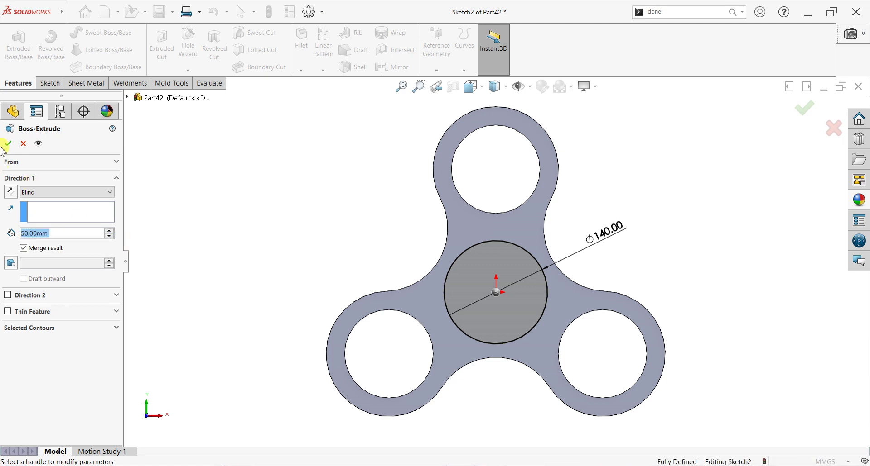
right_click(608, 192)
mouse_move(563, 227)
middle_down()
mouse_move(611, 252)
mouse_move(537, 209)
mouse_move(645, 221)
mouse_move(620, 173)
mouse_move(623, 181)
middle_up()
click(626, 185)
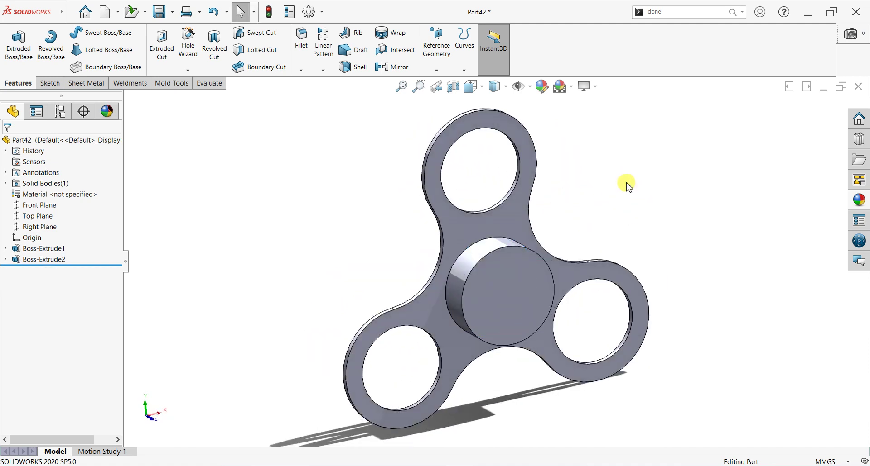
Start a new sketch on the hub's front face, viewed normal to it
click(499, 303)
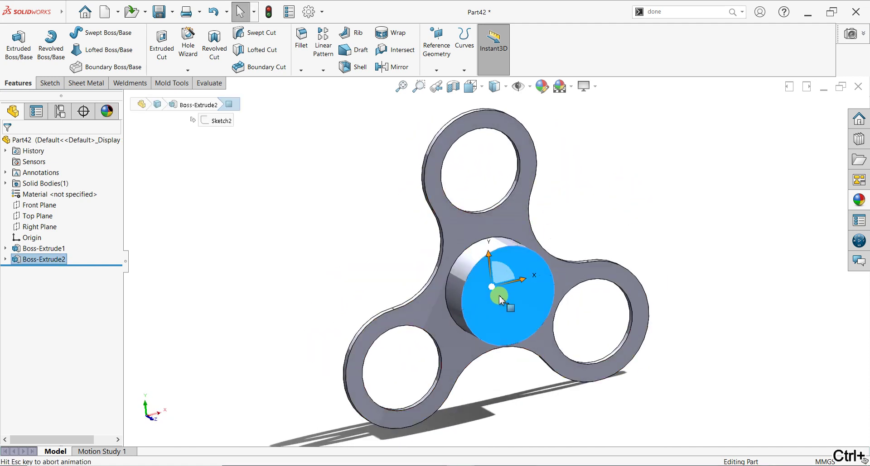
key(ctrl+8)
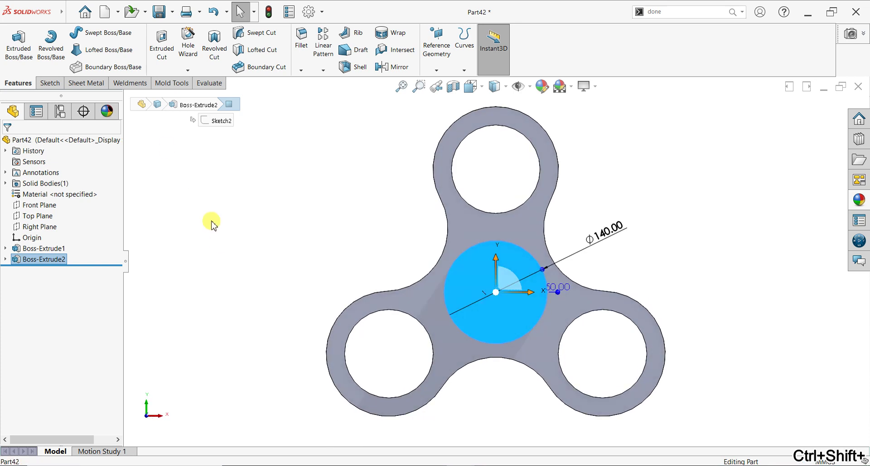
click(49, 83)
click(24, 57)
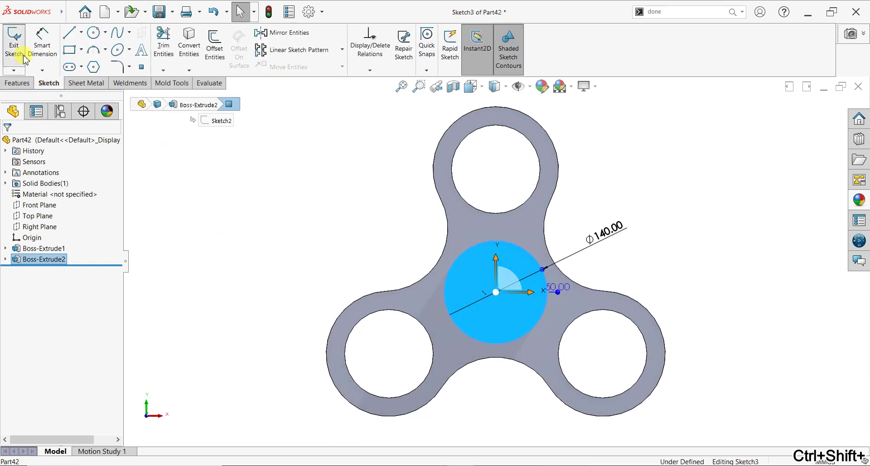
Draw a circle at the origin and dimension it to 60 mm diameter
click(90, 39)
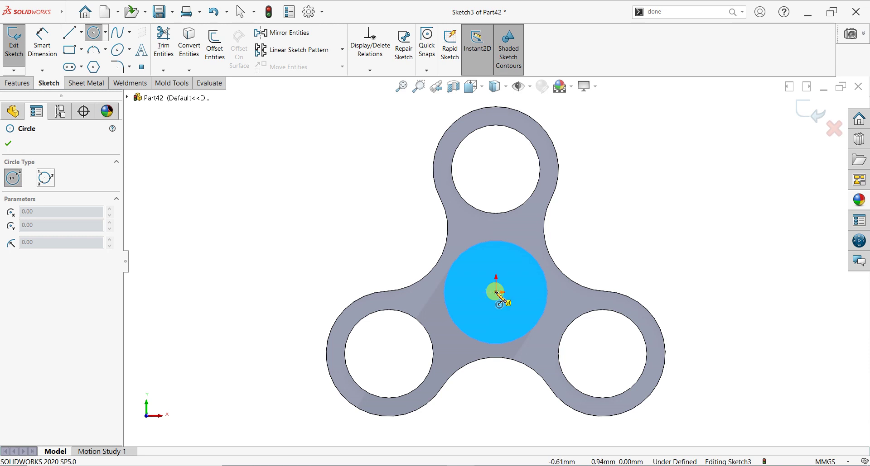
click(496, 294)
click(492, 316)
click(41, 41)
click(492, 280)
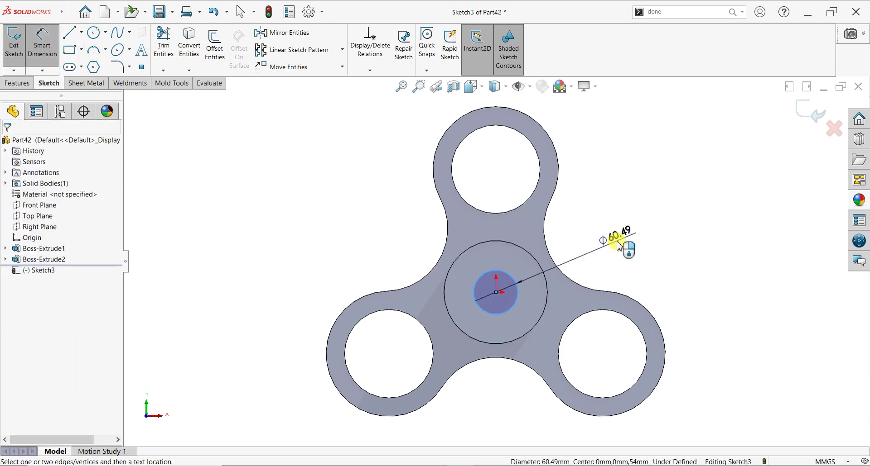
click(619, 246)
text(60)
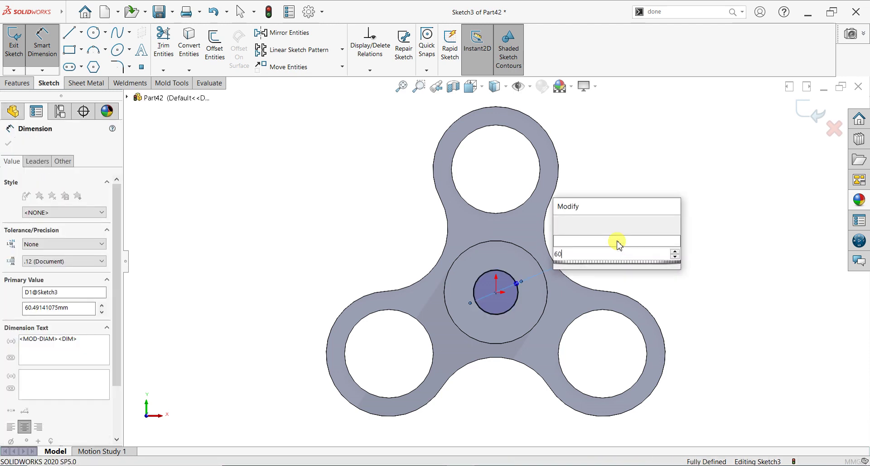
key(Return)
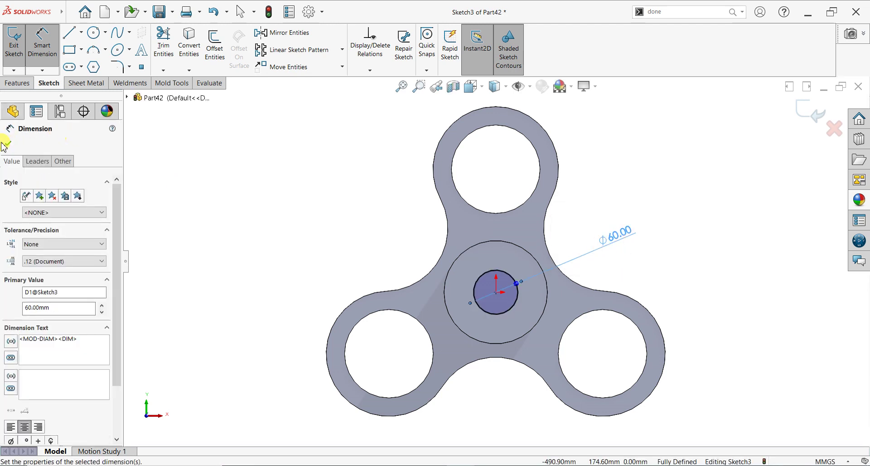
click(9, 144)
Extrude the Ø60 circle 120 mm to form the shaft
click(17, 83)
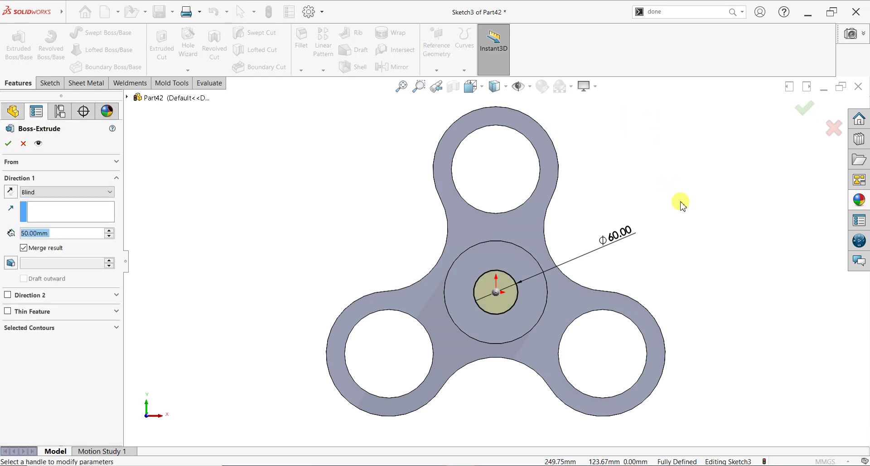
text(120)
key(Return)
middle_drag(654, 253, 605, 273)
click(6, 144)
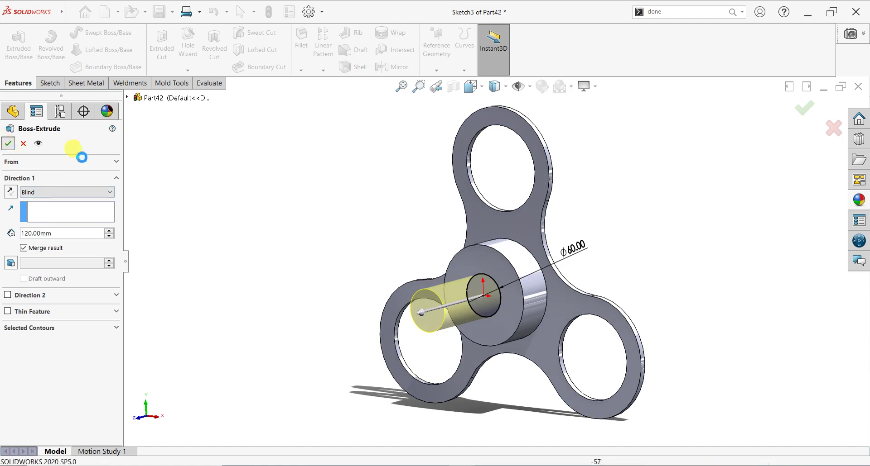
click(621, 241)
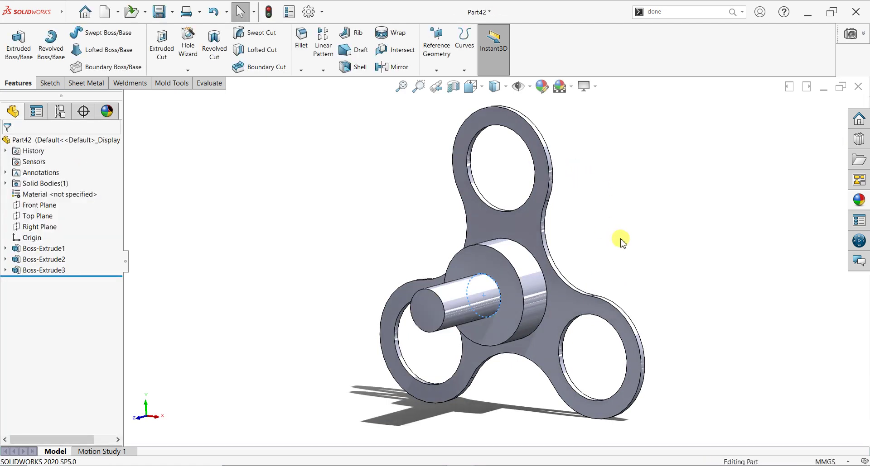
scroll(612, 254, up, 2)
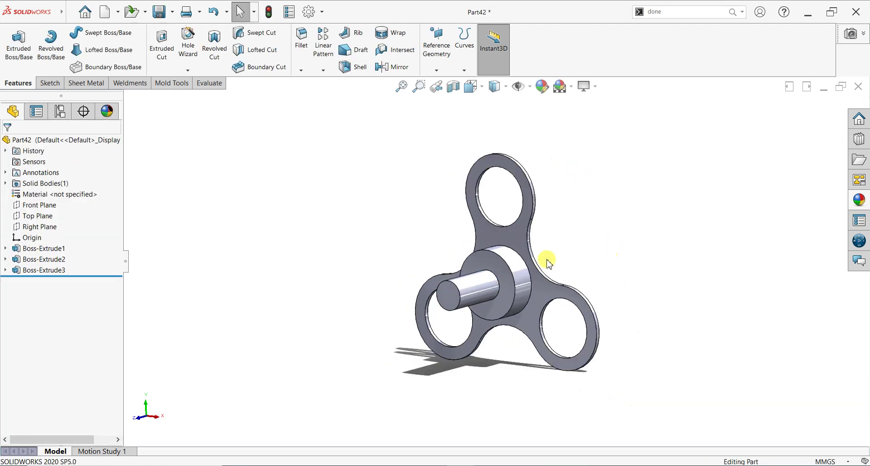
click(452, 290)
Start a new sketch on the shaft's end face, viewed normal to it
key(ctrl+8)
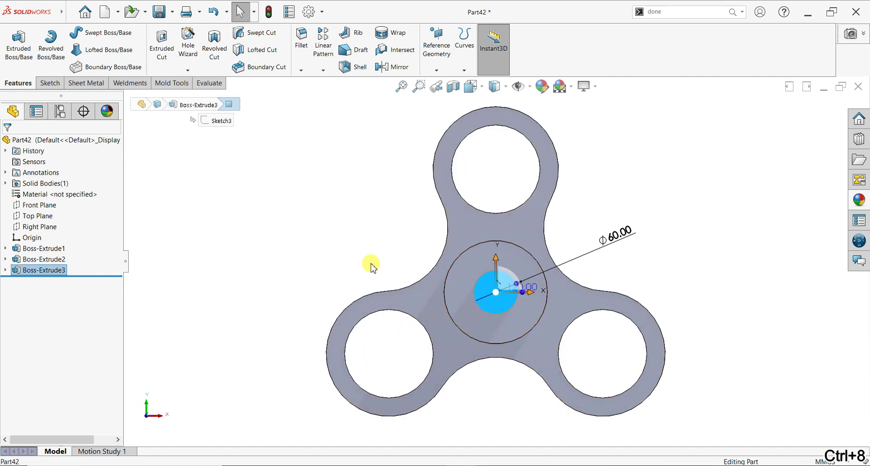
click(49, 84)
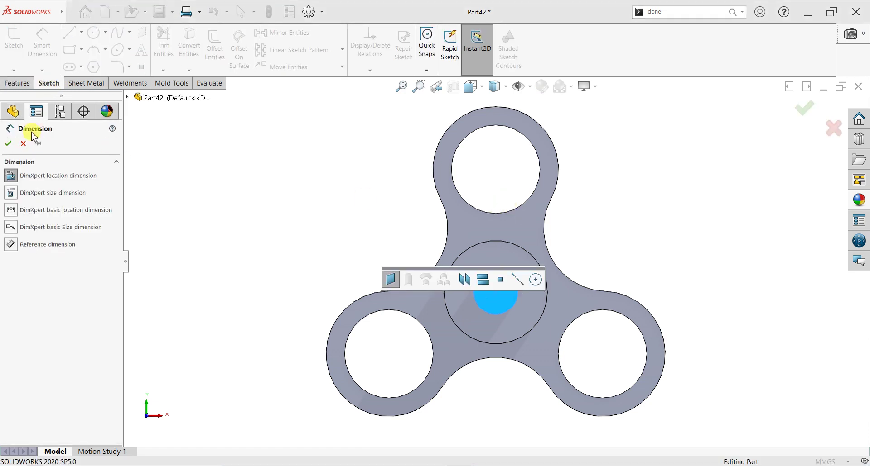
click(16, 142)
click(25, 144)
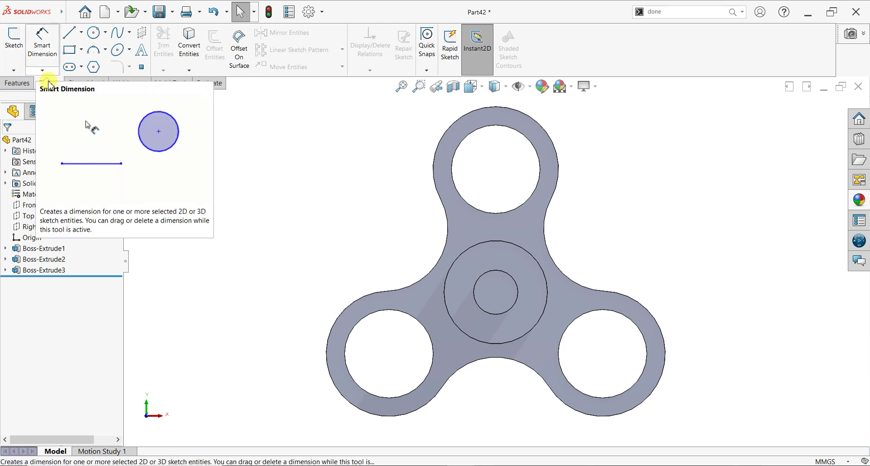
click(500, 294)
click(13, 40)
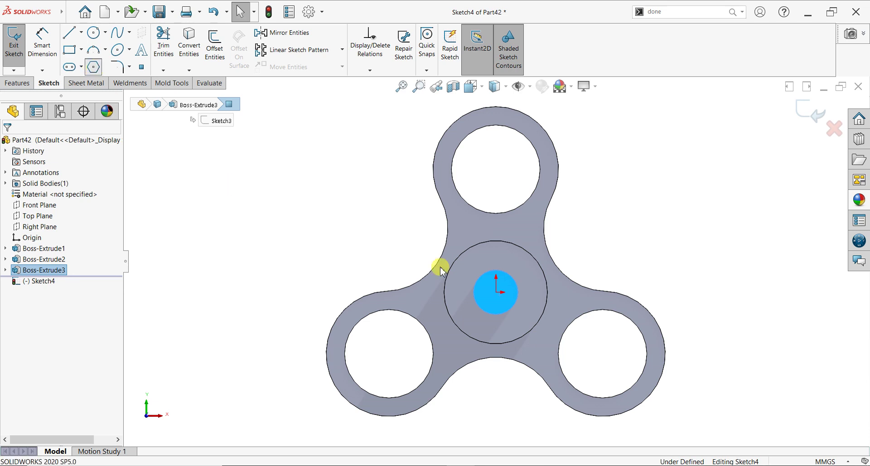
Draw a hexagon centred on the origin at the shaft end
click(496, 292)
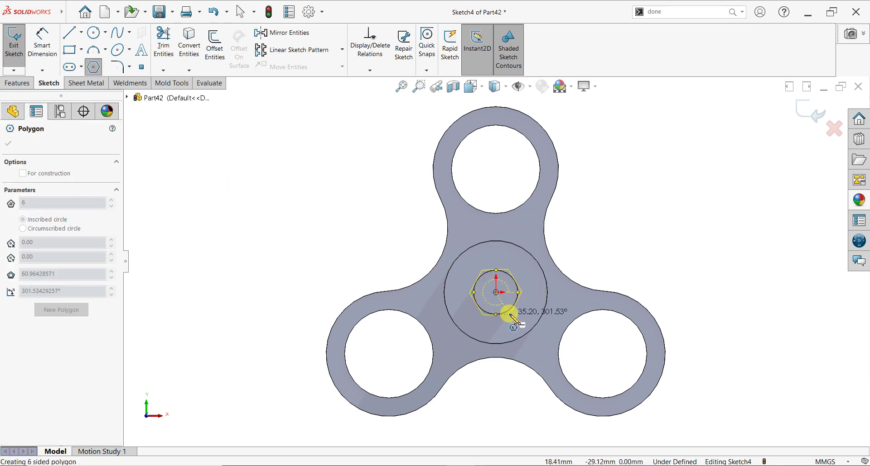
click(506, 312)
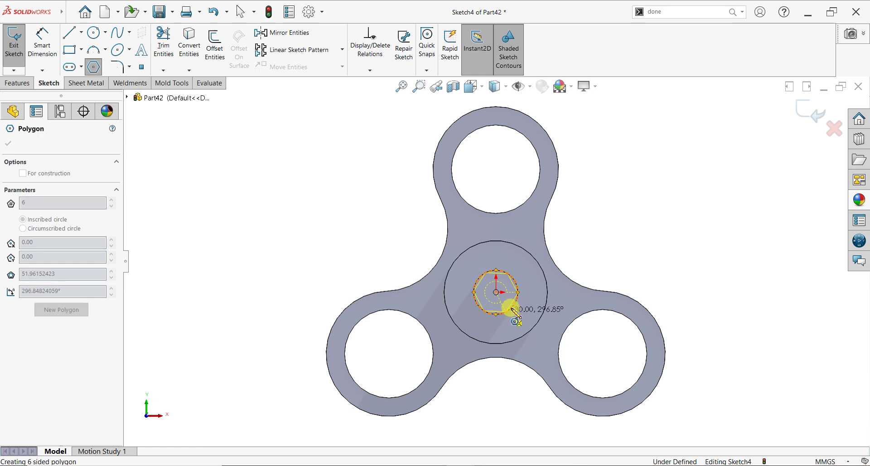
right_click(613, 233)
click(615, 235)
scroll(584, 246, down, 3)
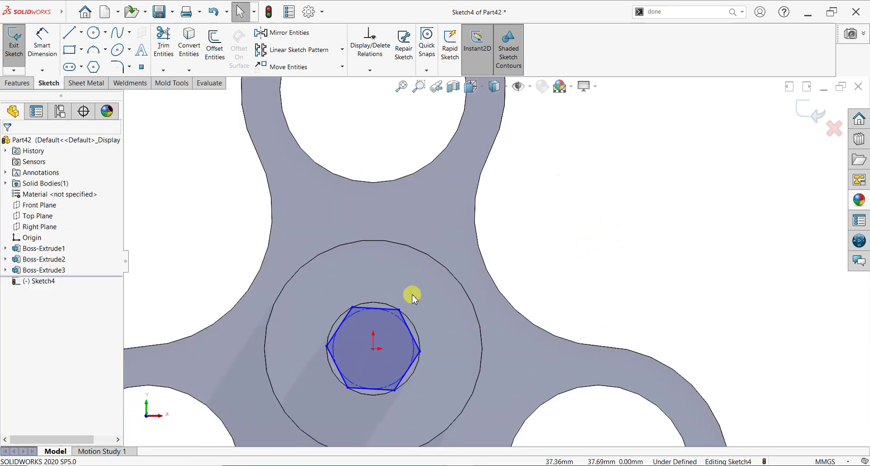
Make the hexagon's top edge horizontal and its corner coincident with the circle
click(379, 312)
click(405, 271)
scroll(358, 328, down, 2)
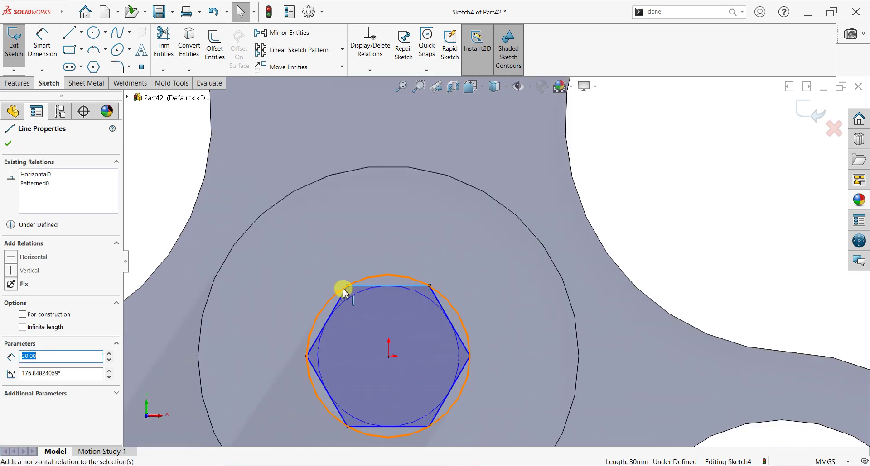
click(434, 289)
ctrl+click(436, 289)
click(13, 317)
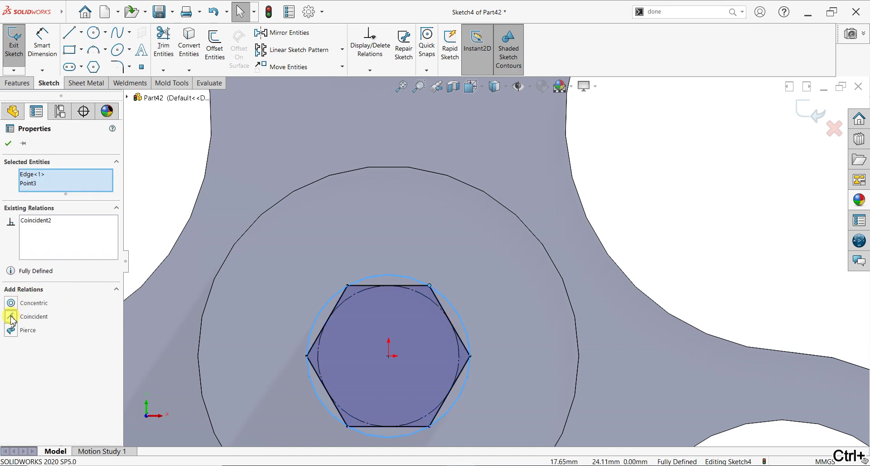
click(7, 144)
Extrude the hexagon 70 mm Blind to form the hex tip
click(17, 83)
click(17, 50)
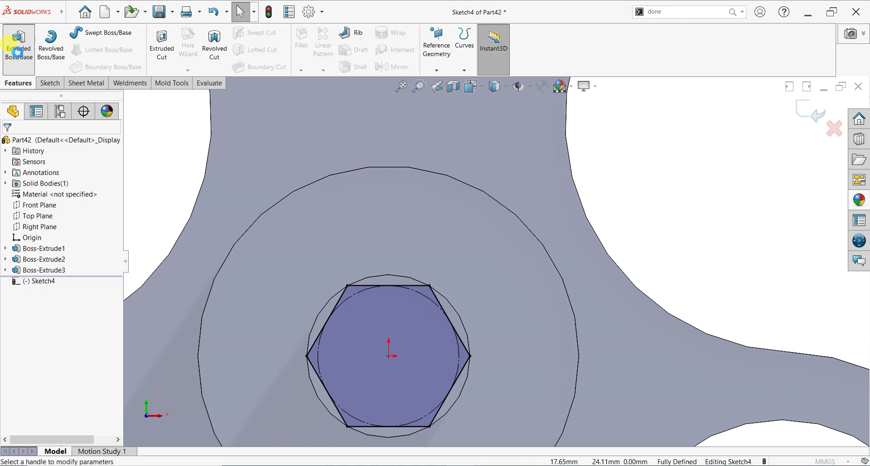
scroll(433, 248, up, 2)
scroll(558, 272, up, 3)
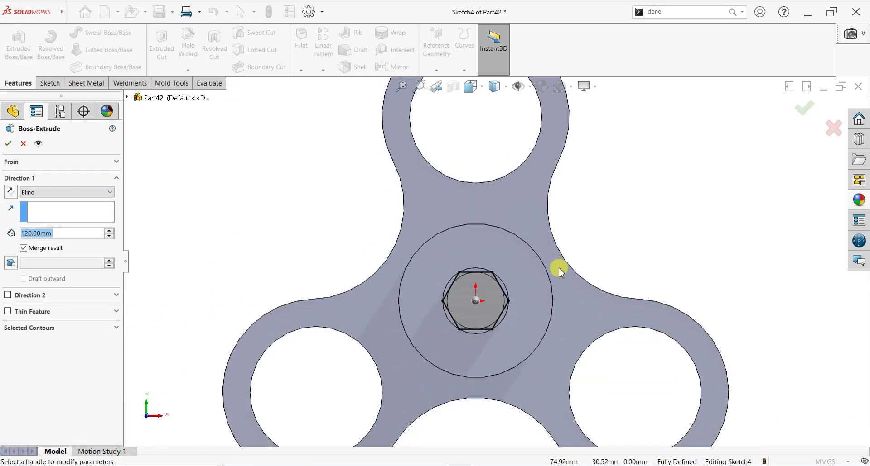
click(53, 217)
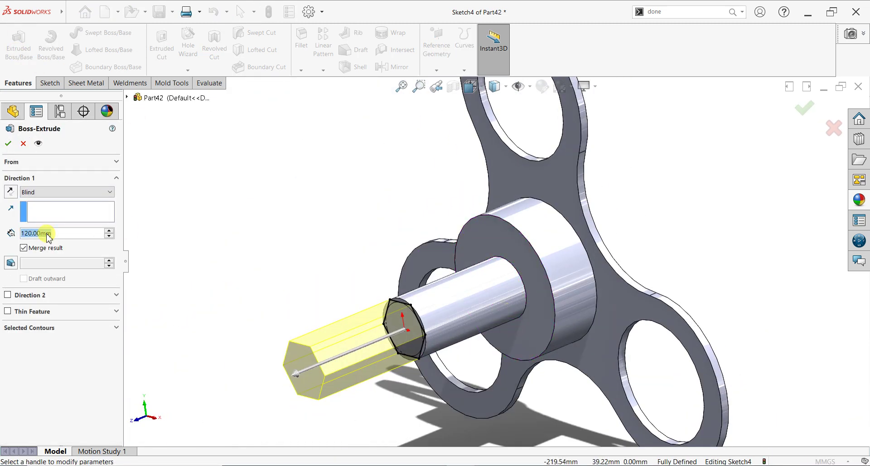
text(70)
key(Return)
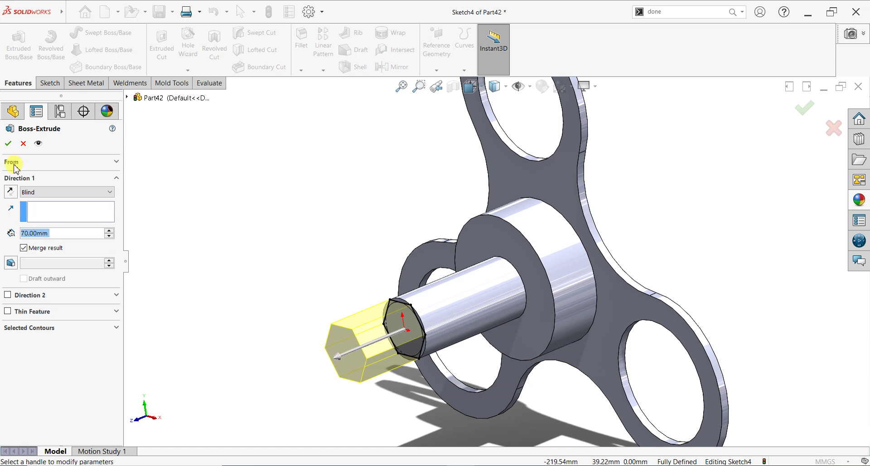
click(8, 144)
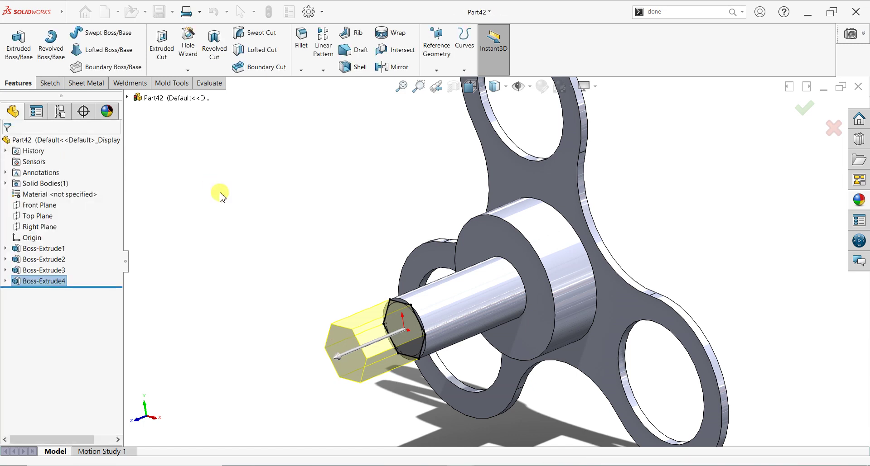
click(313, 252)
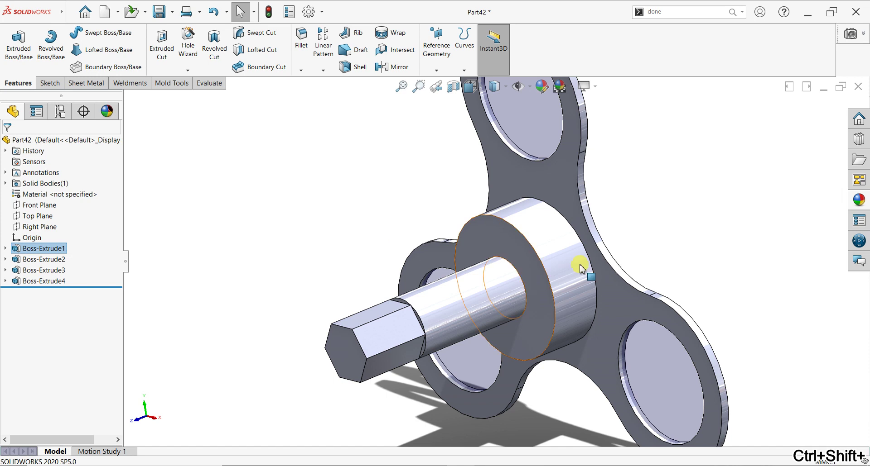
key(f)
mouse_move(564, 263)
middle_down()
mouse_move(430, 273)
mouse_move(456, 307)
mouse_move(401, 276)
mouse_move(491, 255)
mouse_move(437, 217)
mouse_move(281, 209)
middle_up()
click(50, 250)
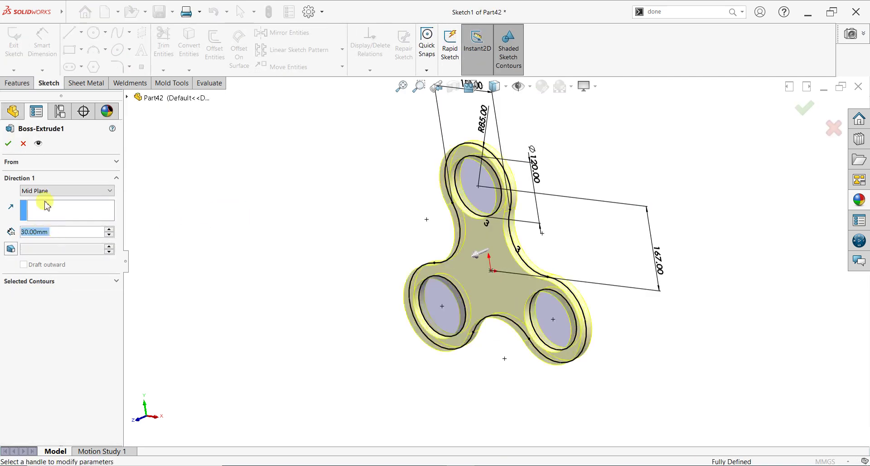
click(8, 141)
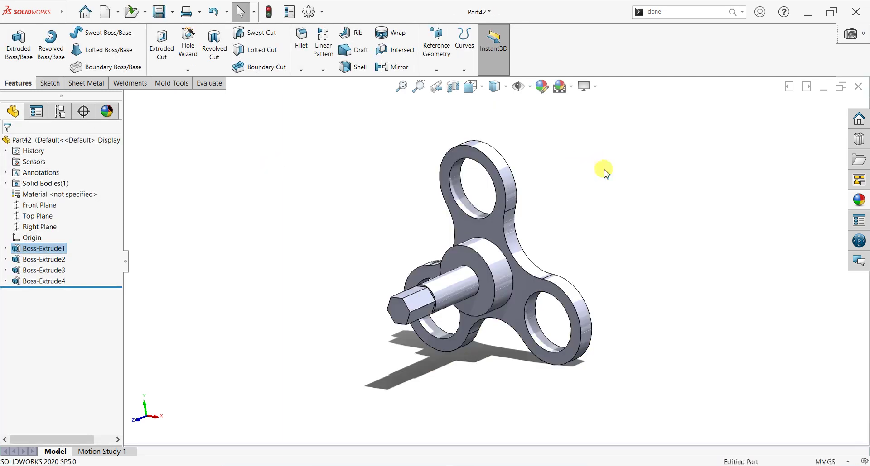
mouse_move(573, 232)
middle_down()
mouse_move(536, 210)
mouse_move(658, 216)
mouse_move(702, 198)
mouse_move(625, 202)
mouse_move(566, 231)
mouse_move(647, 216)
middle_up()
scroll(391, 226, down, 2)
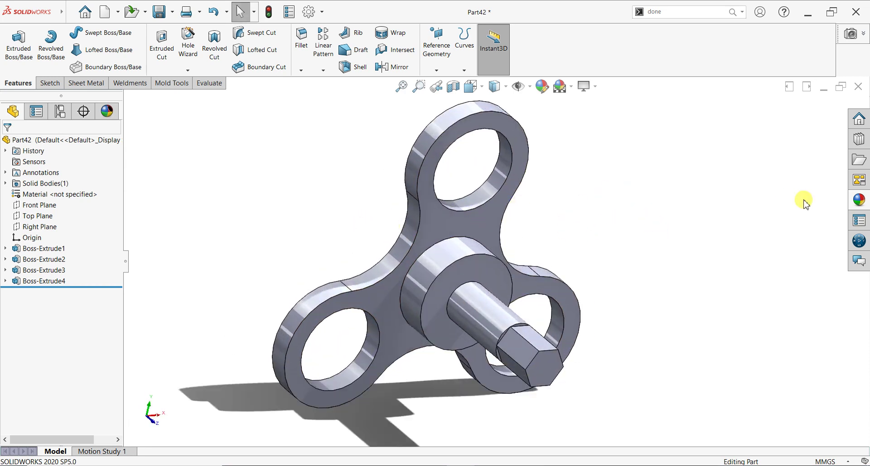
Try a polished gold appearance on the part, then cancel it
click(858, 200)
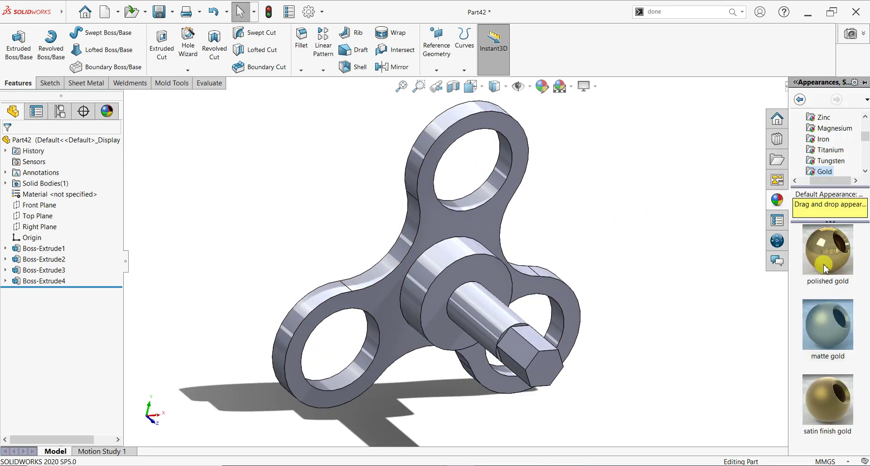
drag(831, 283, 491, 257)
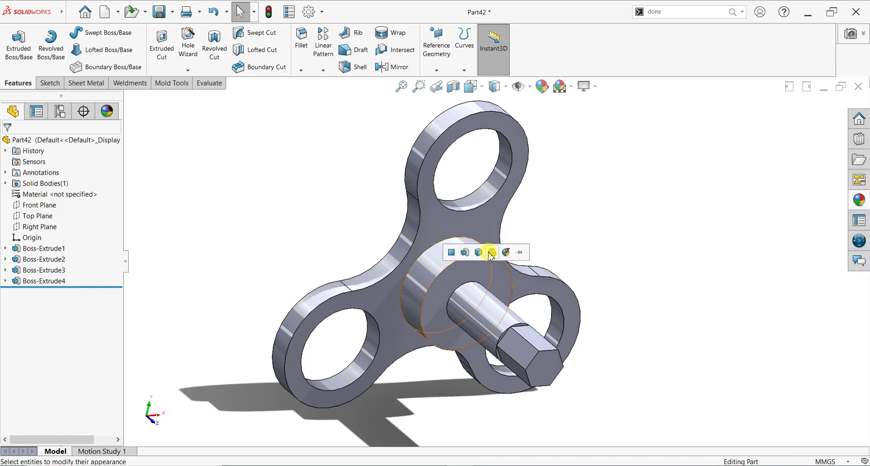
click(858, 199)
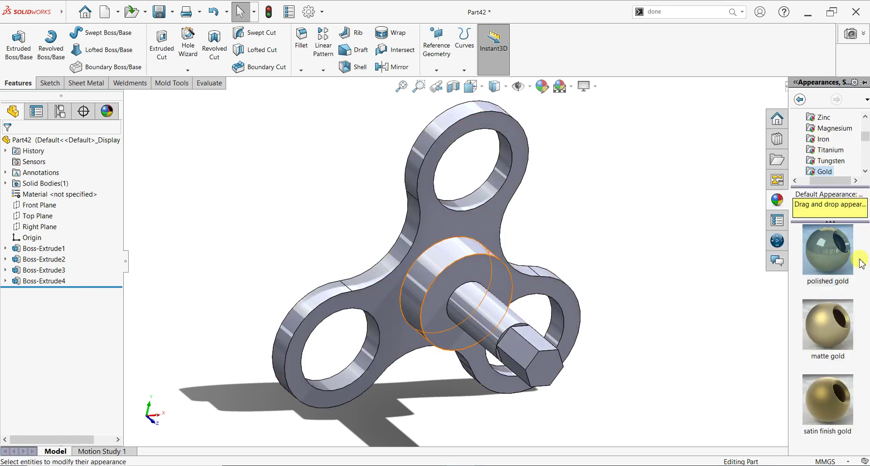
scroll(824, 165, up, 5)
Apply blue high gloss plastic to the whole spinner part
click(811, 128)
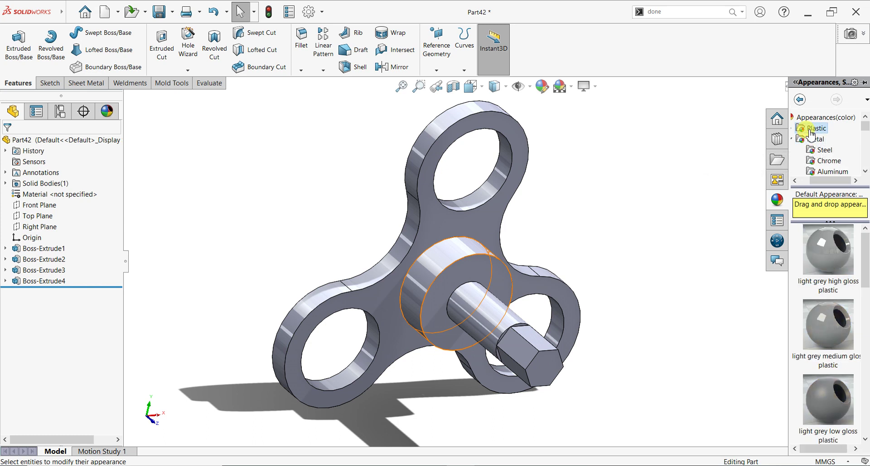
scroll(813, 315, down, 5)
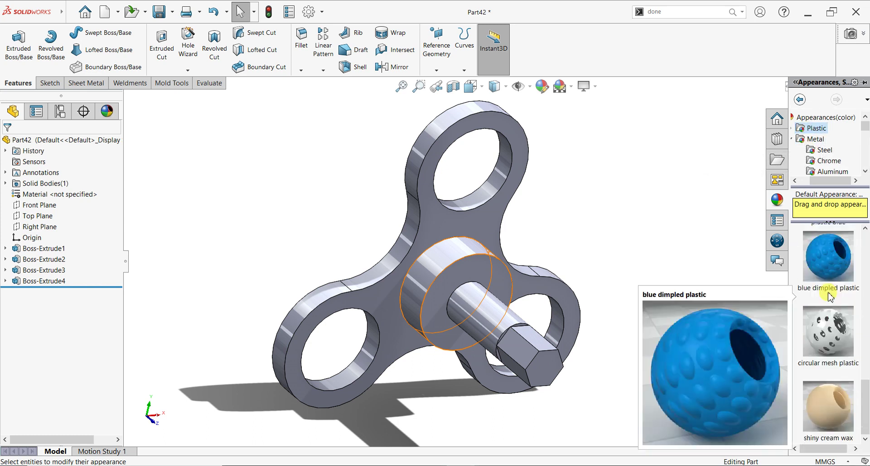
scroll(828, 290, up, 5)
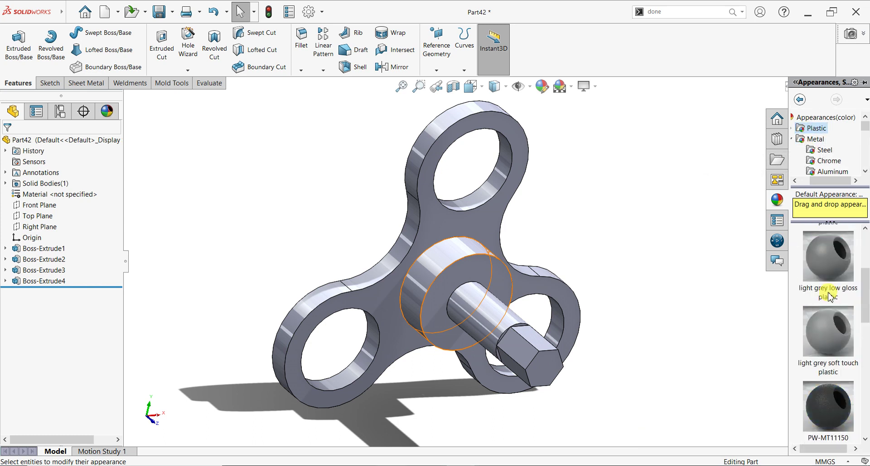
click(793, 131)
click(817, 128)
scroll(832, 299, down, 3)
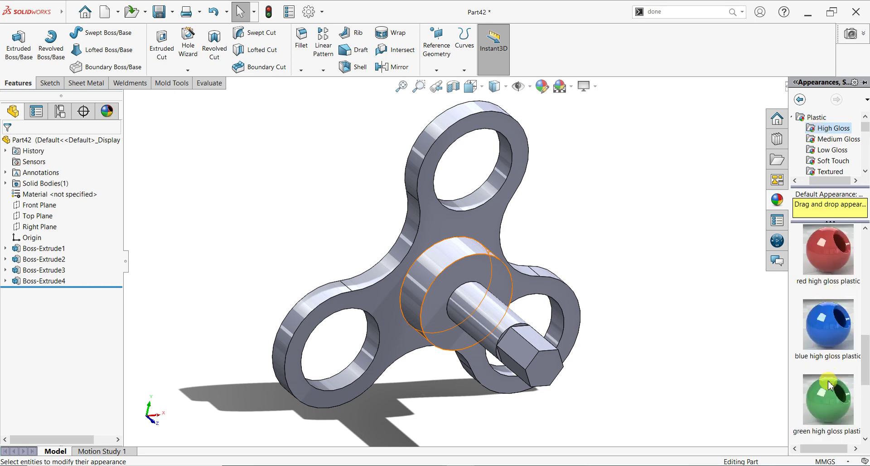
scroll(835, 272, down, 3)
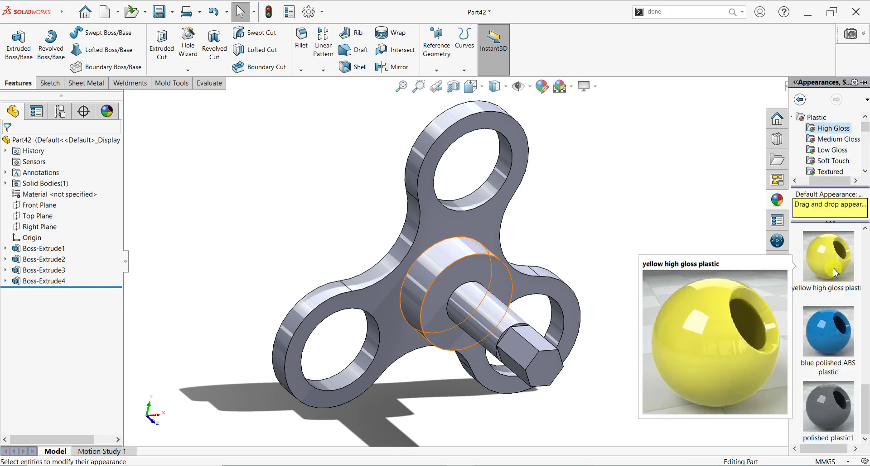
scroll(830, 257, up, 3)
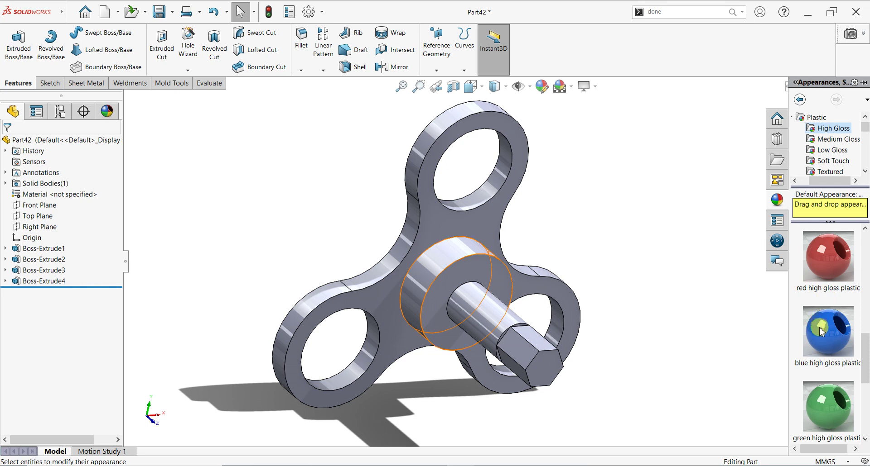
drag(821, 332, 437, 248)
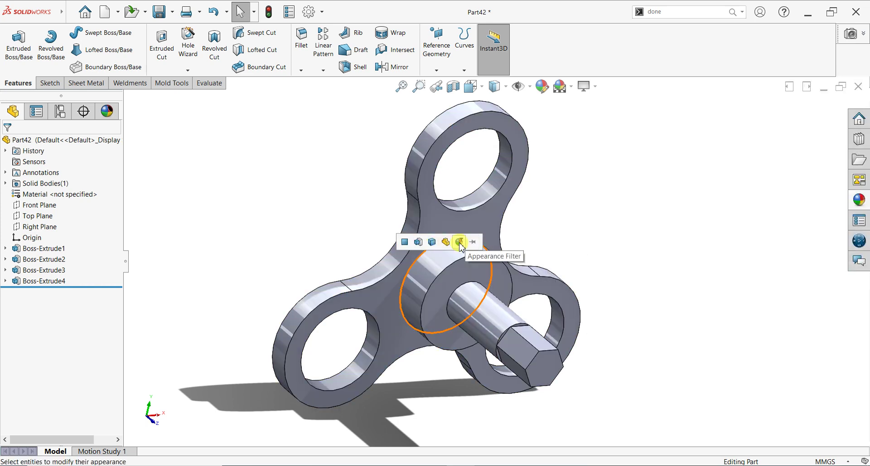
click(471, 243)
mouse_move(576, 344)
middle_down()
mouse_move(489, 307)
mouse_move(569, 354)
mouse_move(667, 335)
middle_up()
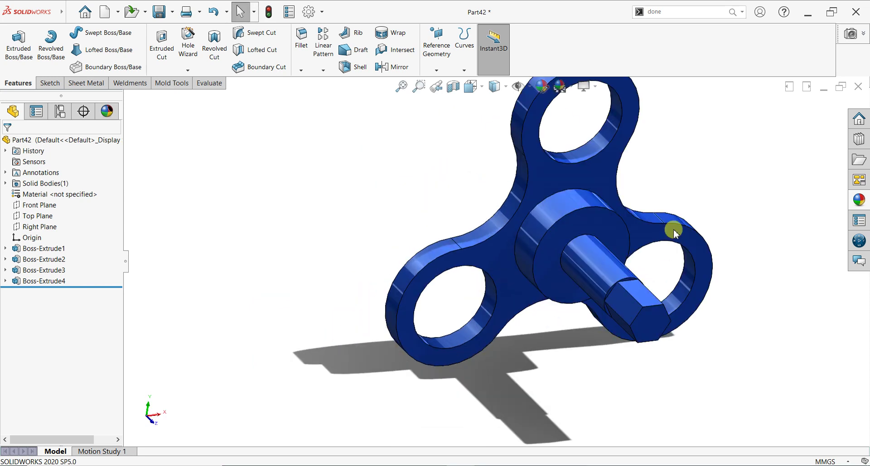
Colour the inner faces of the right, top and lower-left holes white plastic
click(860, 206)
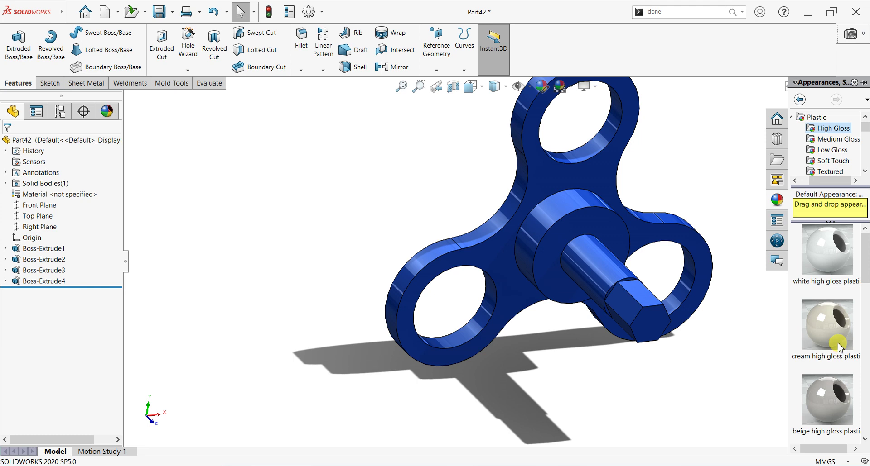
drag(830, 268, 682, 300)
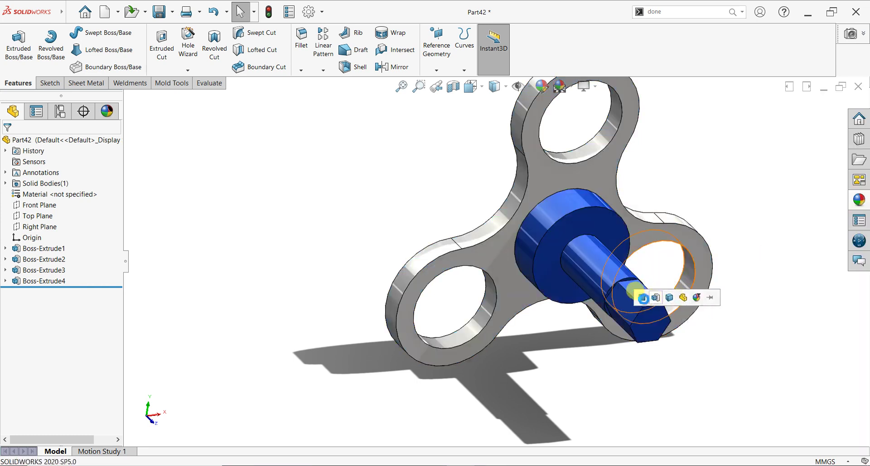
click(642, 298)
click(860, 200)
drag(829, 247, 597, 155)
click(596, 153)
click(859, 200)
drag(829, 246, 471, 338)
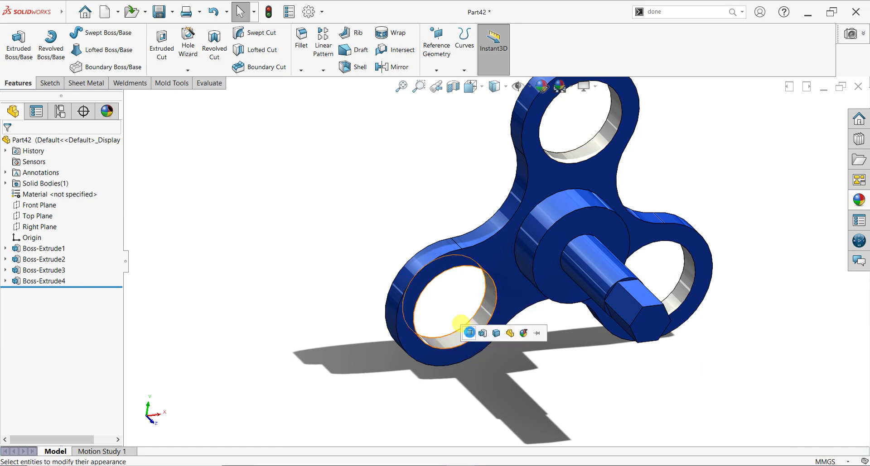
click(469, 330)
Colour the central boss face white plastic and orbit so the axle points left
click(858, 200)
drag(829, 246, 570, 194)
click(589, 202)
scroll(722, 310, down, 3)
mouse_move(722, 311)
middle_down()
mouse_move(612, 283)
mouse_move(720, 283)
middle_up()
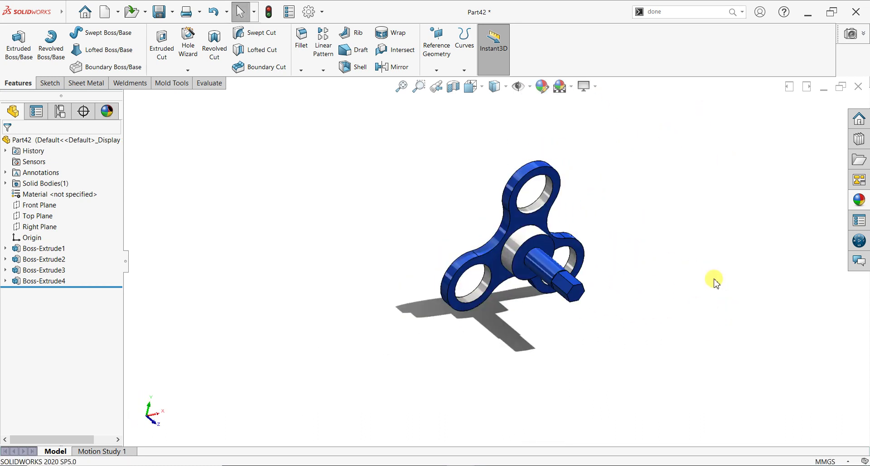
Switch to an isometric view and save the part in a new Practice\Mechanism 2 folder
key(space)
click(376, 294)
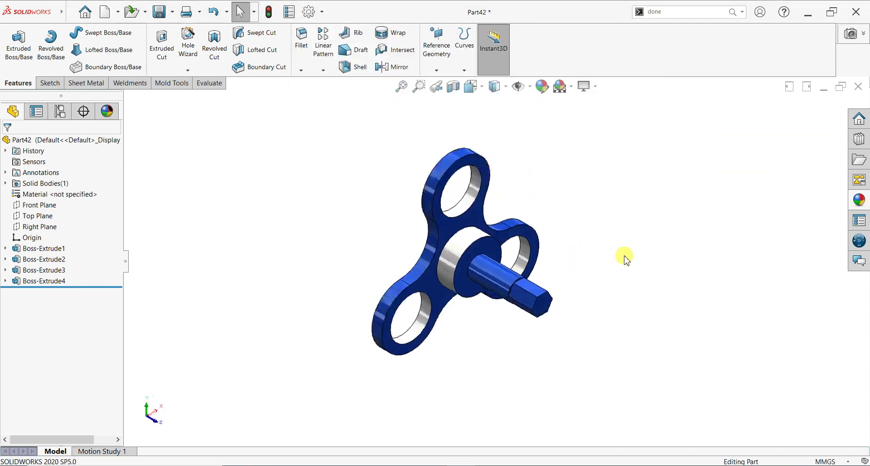
click(171, 11)
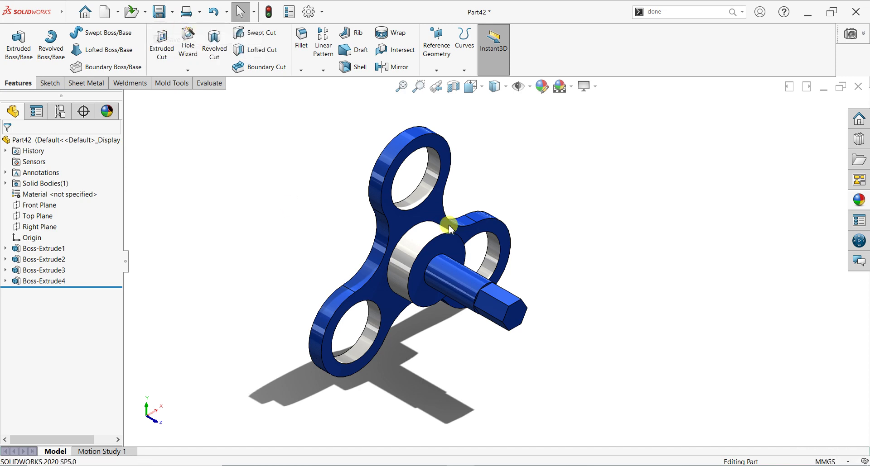
key(ctrl+s)
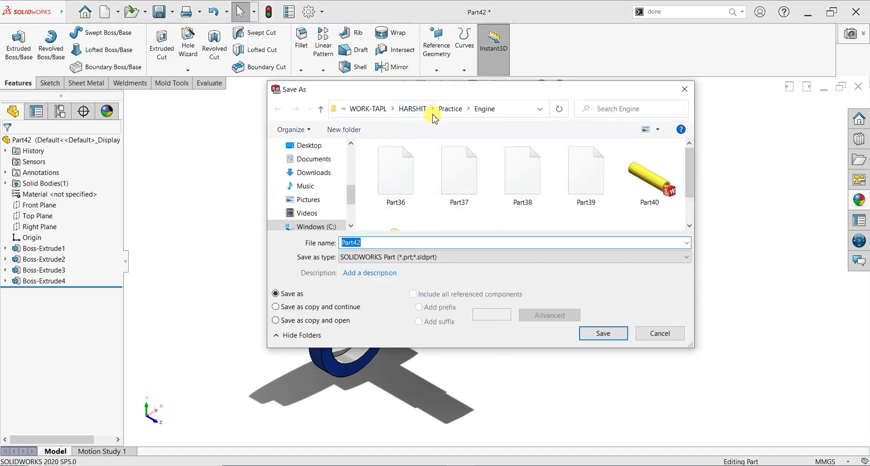
click(447, 111)
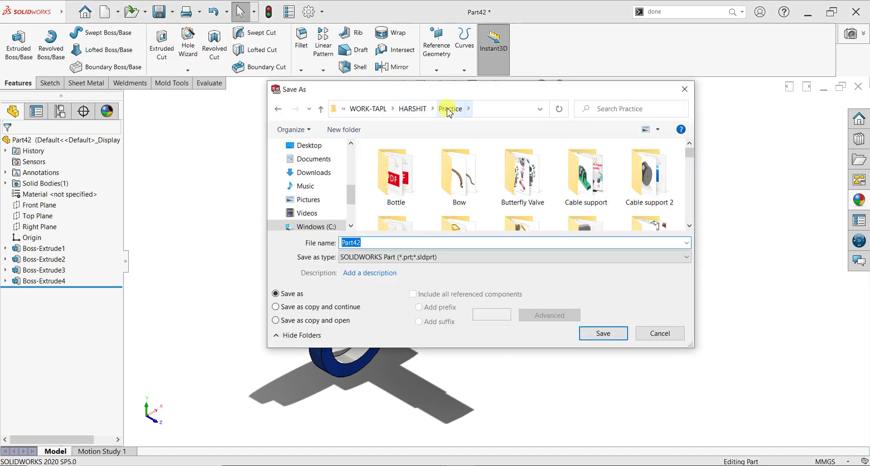
click(348, 130)
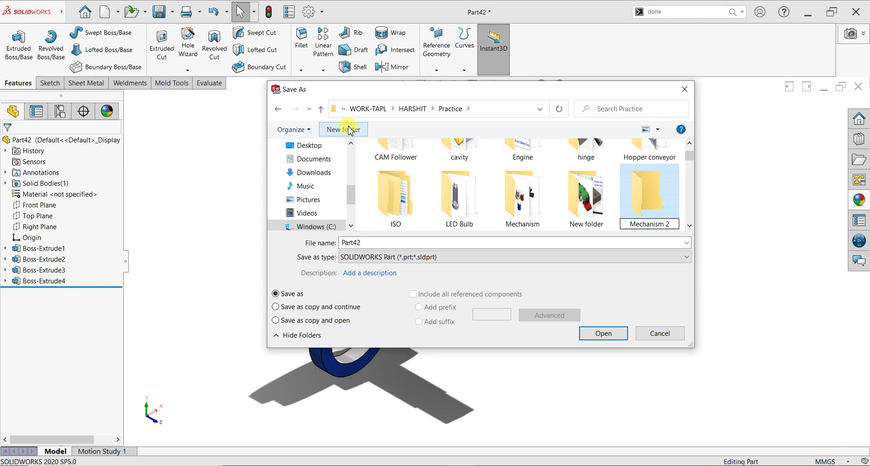
key(Return)
double_click(356, 243)
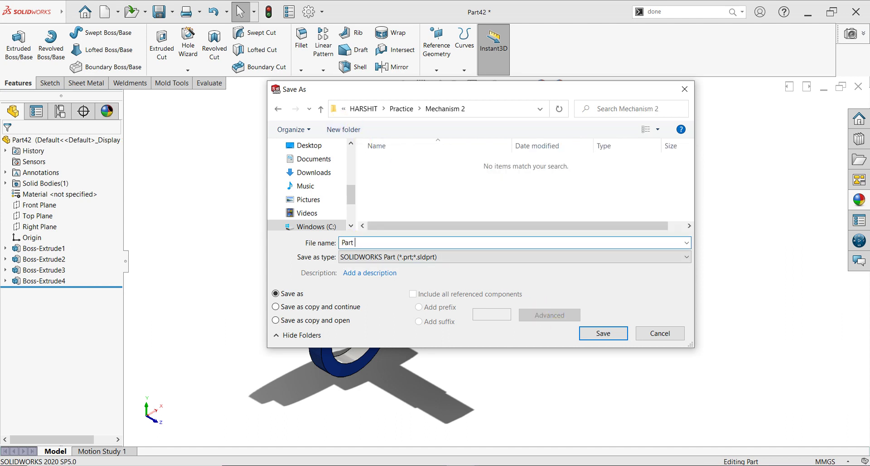
text(1)
click(602, 334)
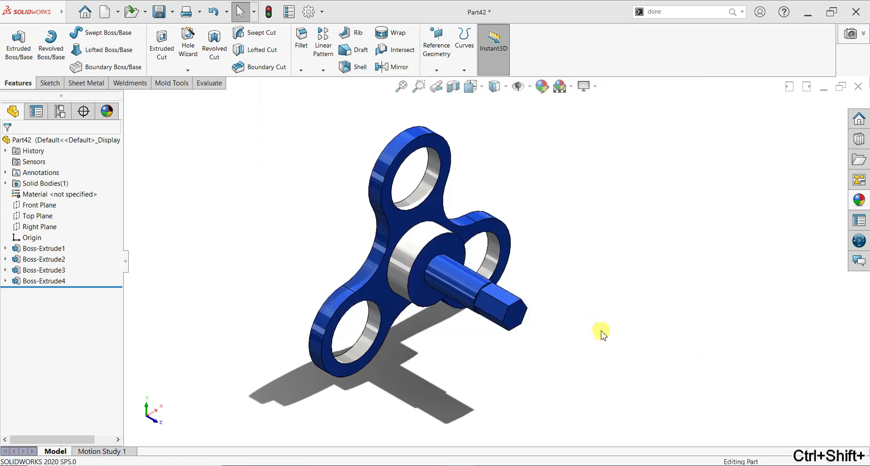
key(ctrl+shift+n)
Start a sketch on the Front Plane and draw outer and inner circles centred on the origin
click(54, 86)
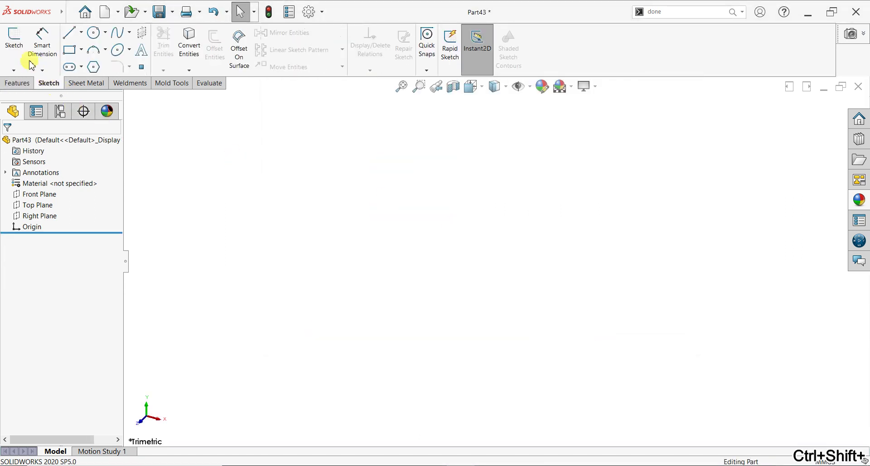
click(15, 42)
click(377, 157)
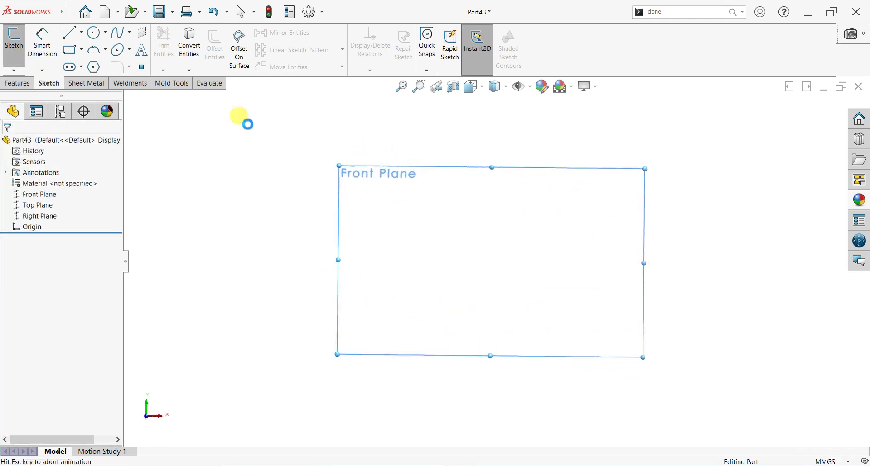
click(98, 38)
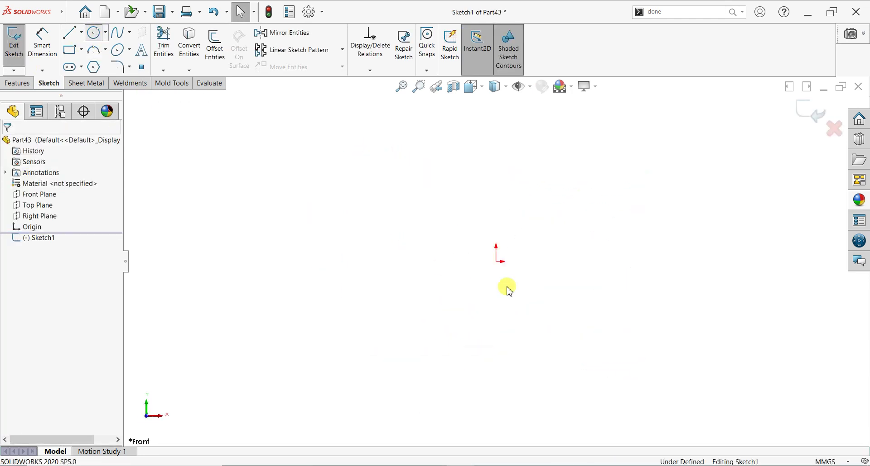
click(497, 262)
click(378, 413)
click(497, 262)
click(474, 346)
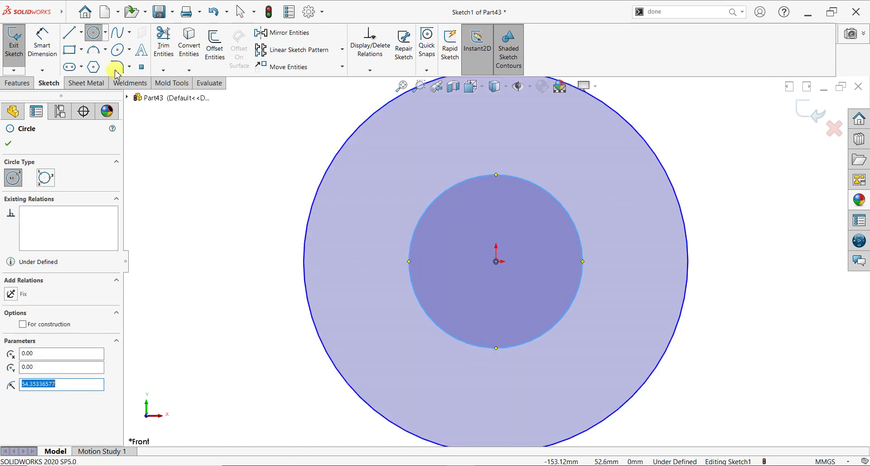
Draw two spokes from the origin out to the inner circle as centerlines
click(80, 35)
key(Escape)
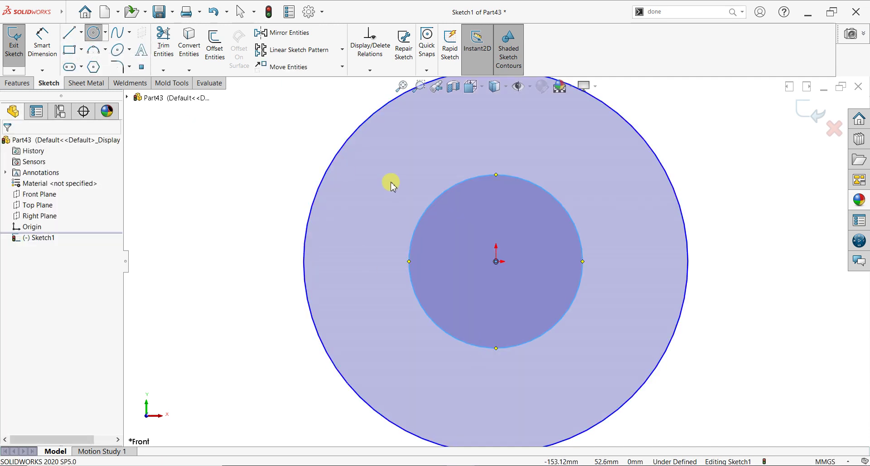
key(l)
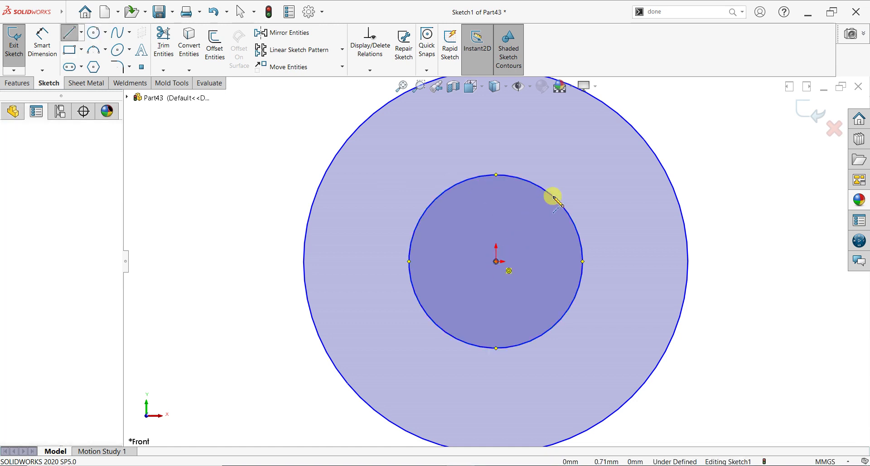
click(553, 197)
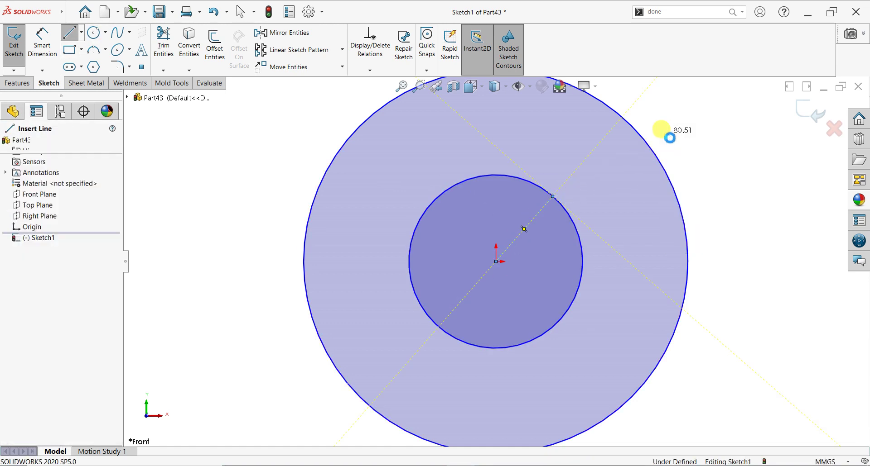
key(Escape)
click(81, 33)
click(503, 229)
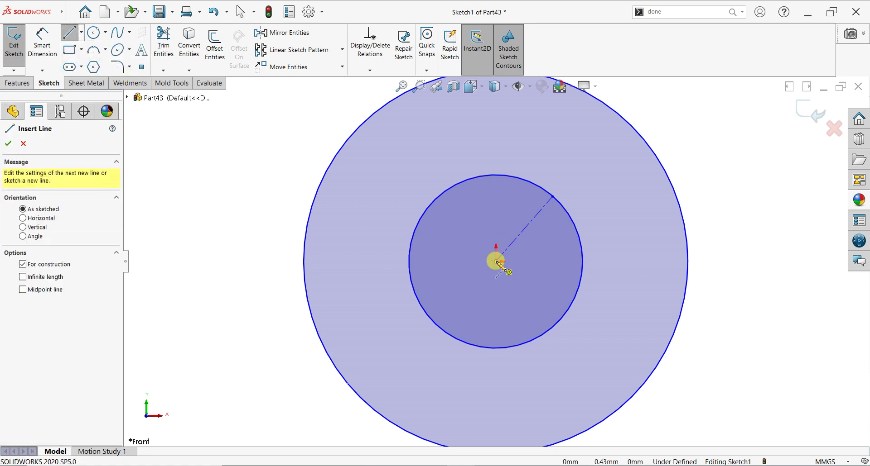
click(528, 342)
right_click(693, 181)
key(Escape)
key(Escape)
Add a third centerline from the origin to the inner circle's left edge
click(82, 37)
click(85, 45)
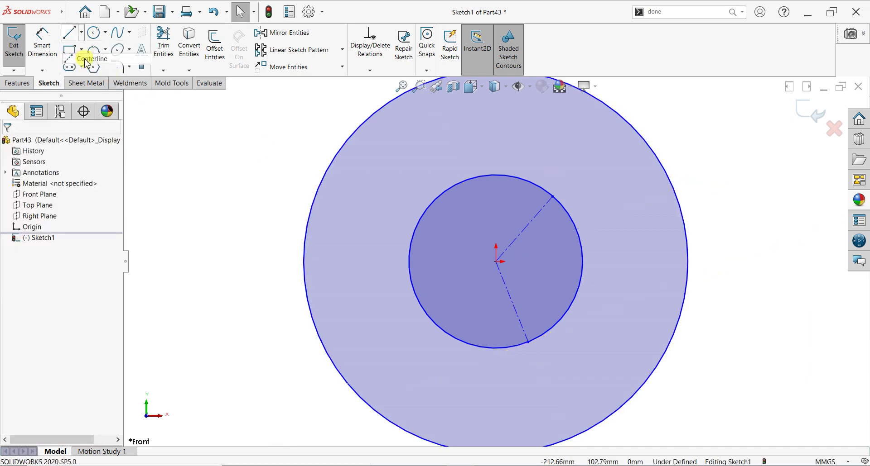
click(496, 262)
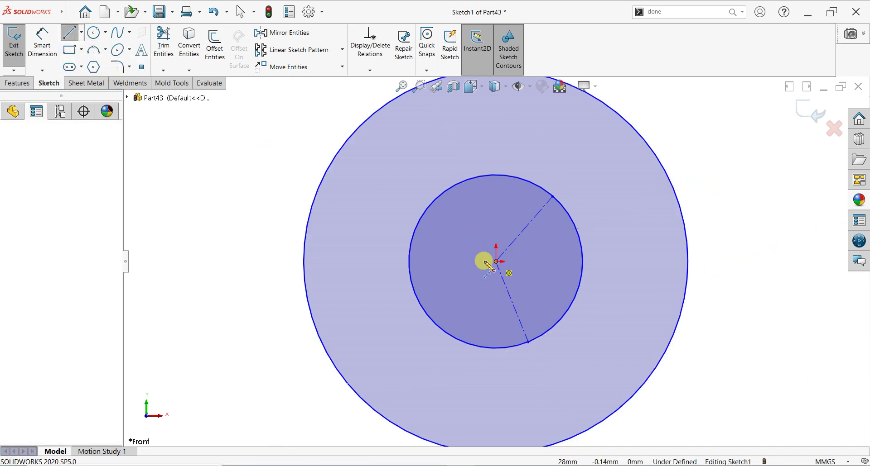
click(409, 272)
right_click(692, 157)
click(705, 158)
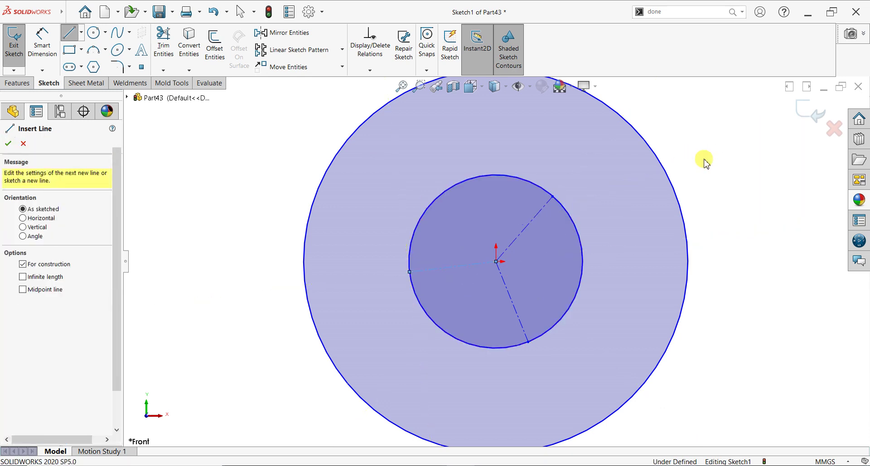
key(Escape)
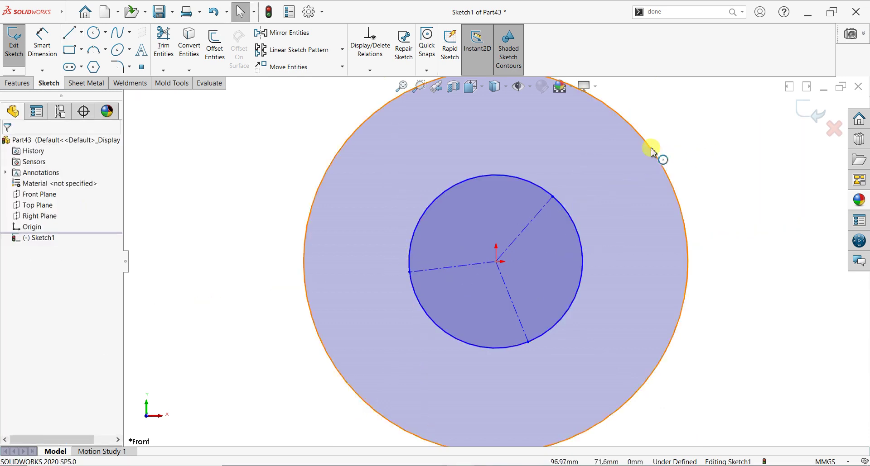
Convert both the outer and inner circles to construction geometry
click(654, 154)
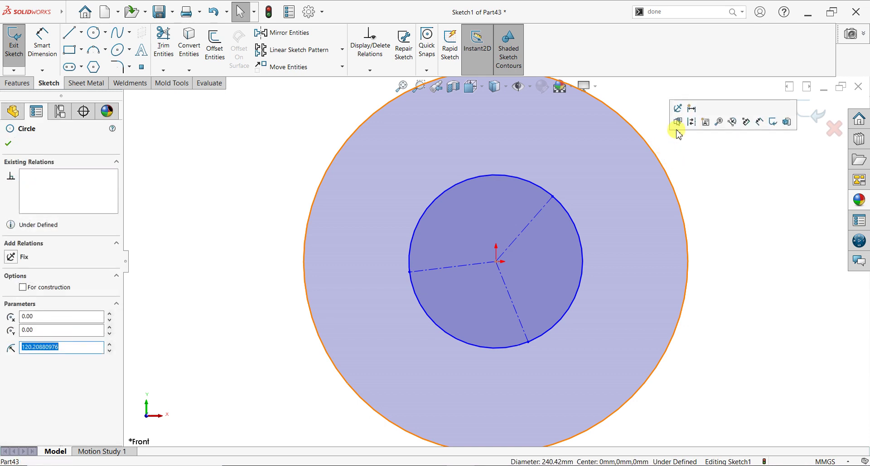
click(692, 123)
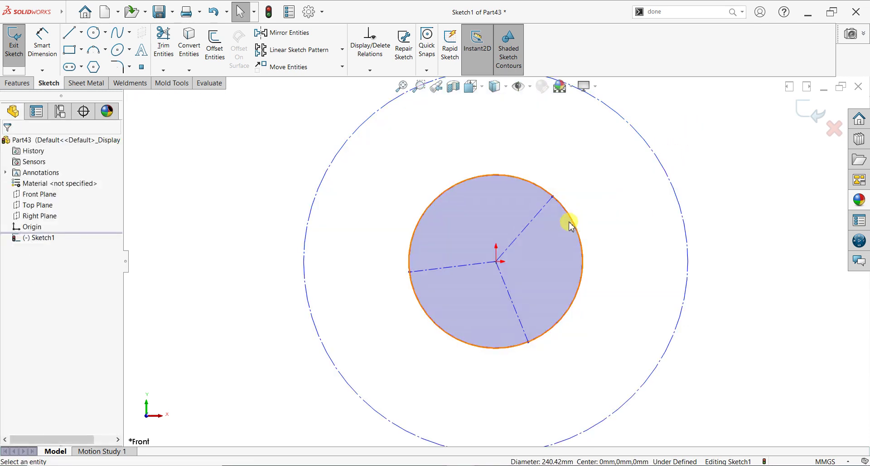
click(574, 227)
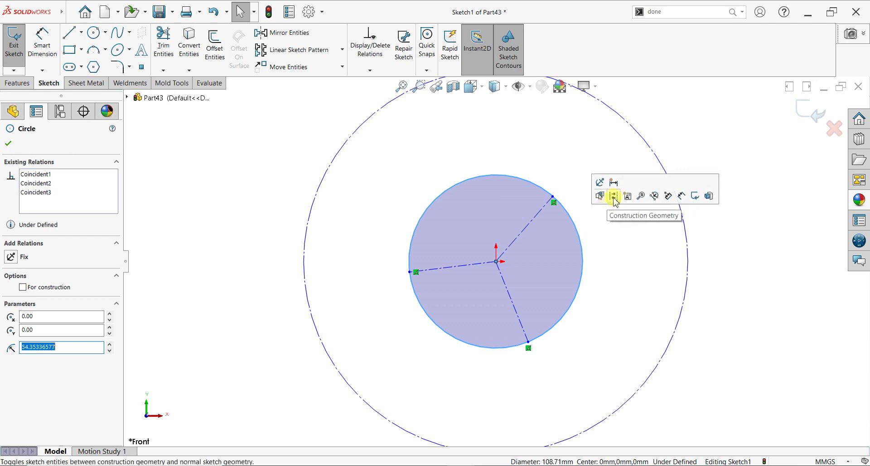
click(613, 198)
Add a 120° angle dimension between two of the spokes
key(f)
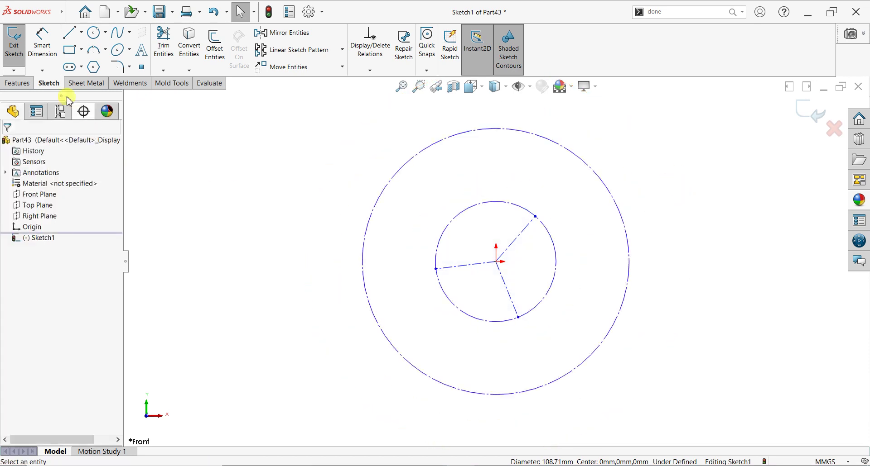
click(53, 52)
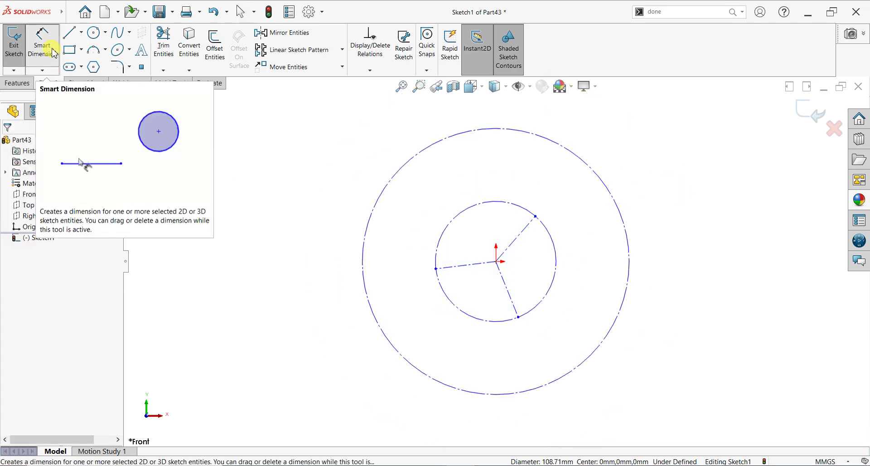
click(513, 248)
click(500, 281)
text(1)
click(549, 252)
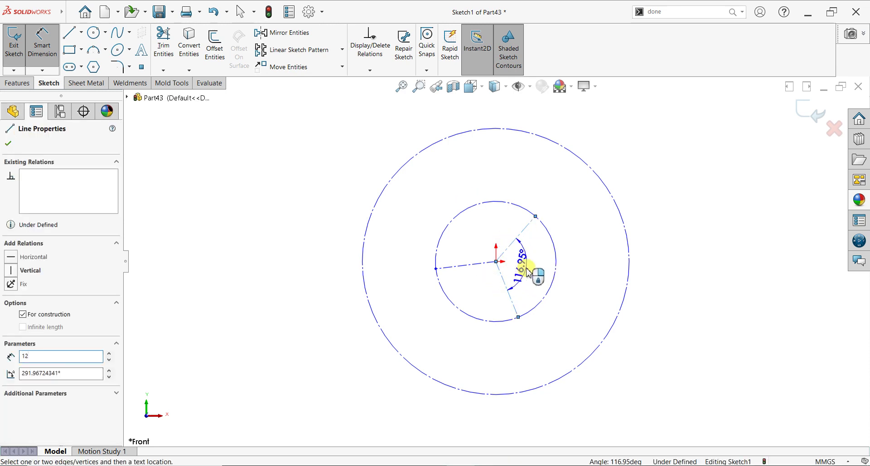
click(527, 272)
click(527, 272)
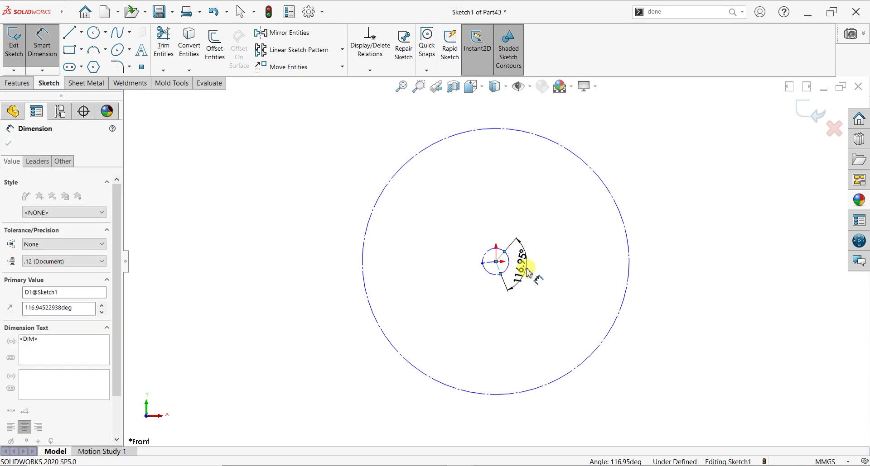
text(12)
key(Return)
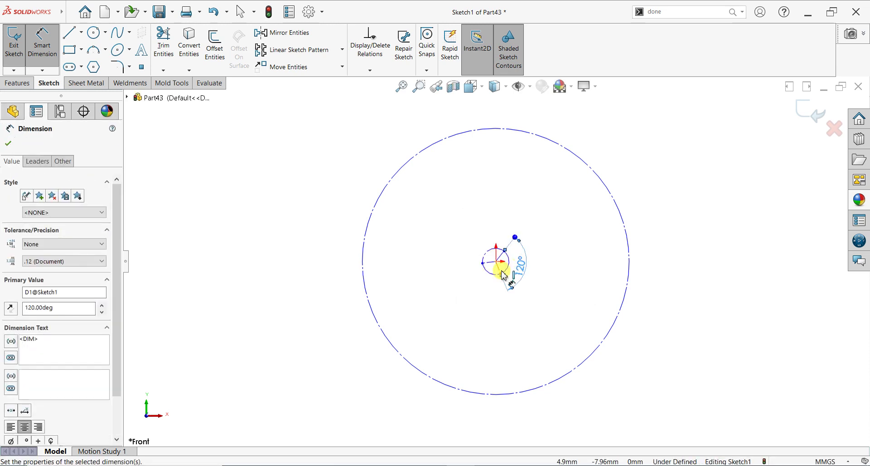
scroll(502, 275, down, 3)
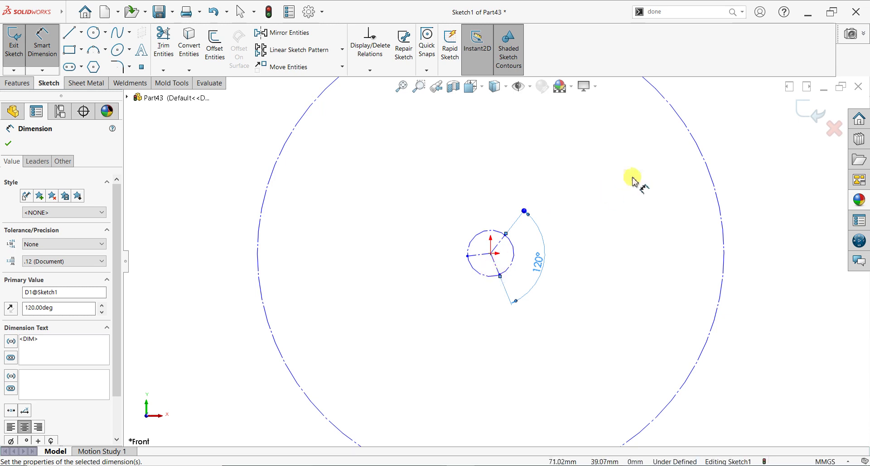
scroll(652, 178, up, 2)
Dimension the outer circle at Ø400 and set the inner circle's diameter to 180
click(650, 174)
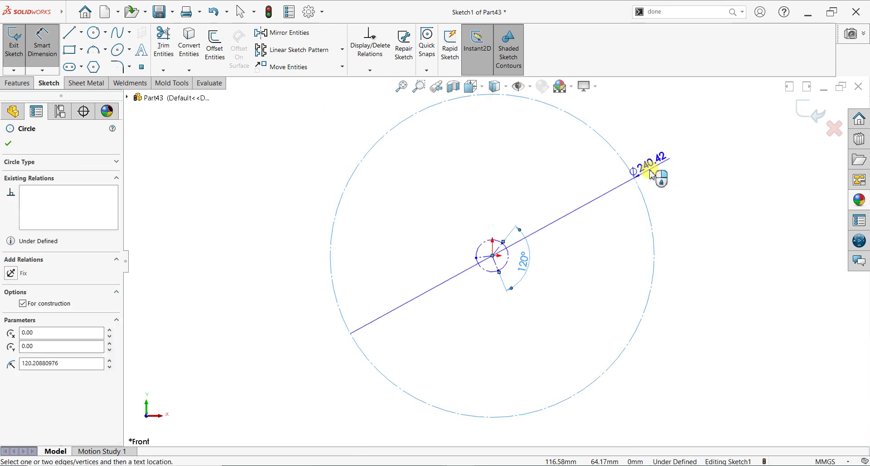
click(650, 174)
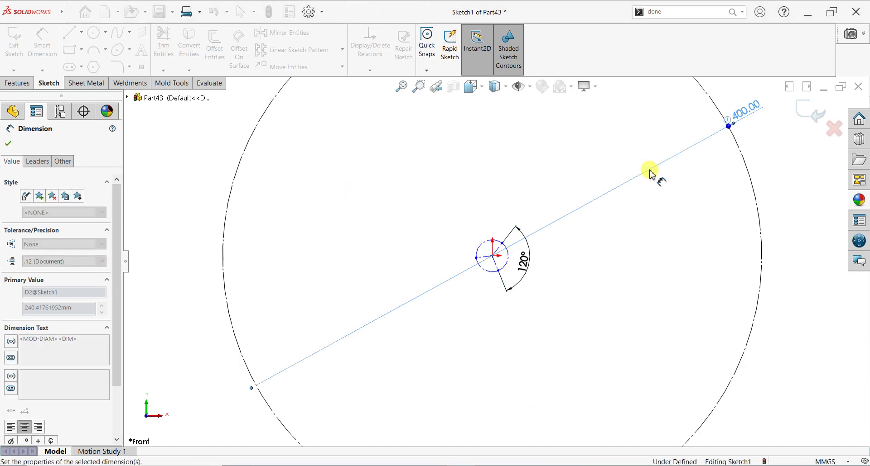
click(482, 248)
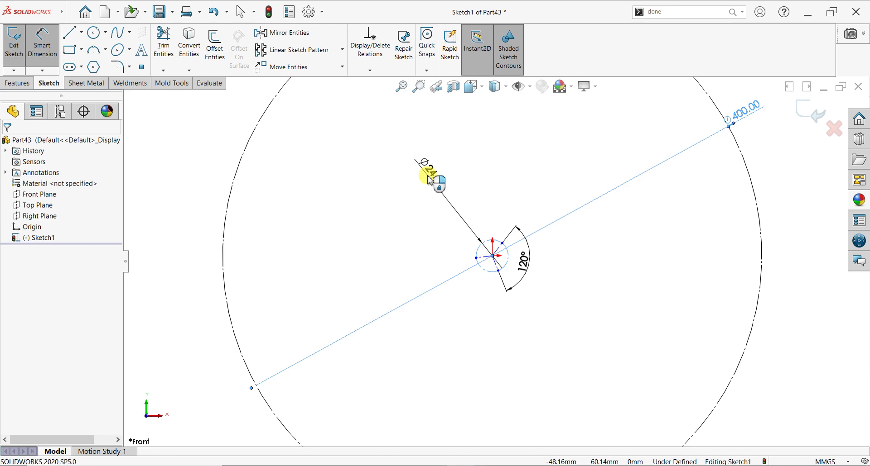
click(429, 179)
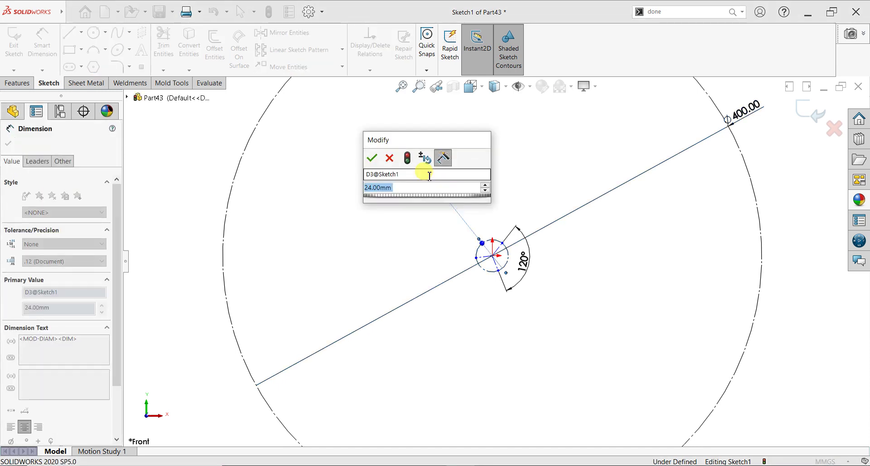
text(140)
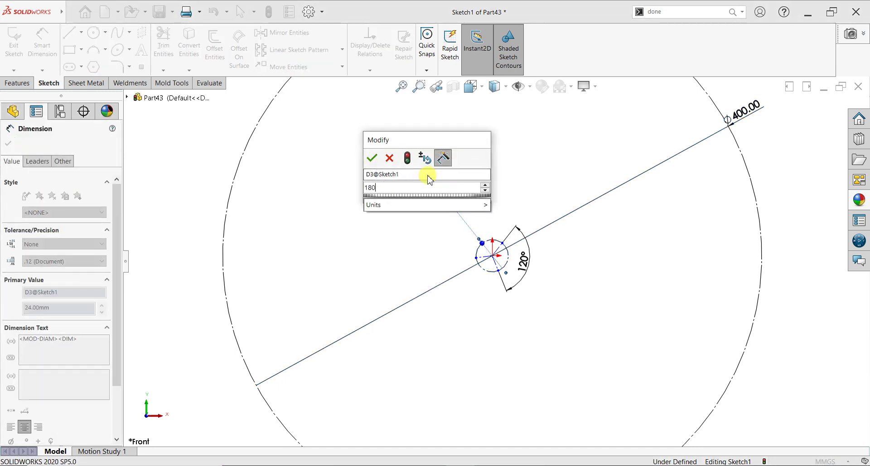
key(Return)
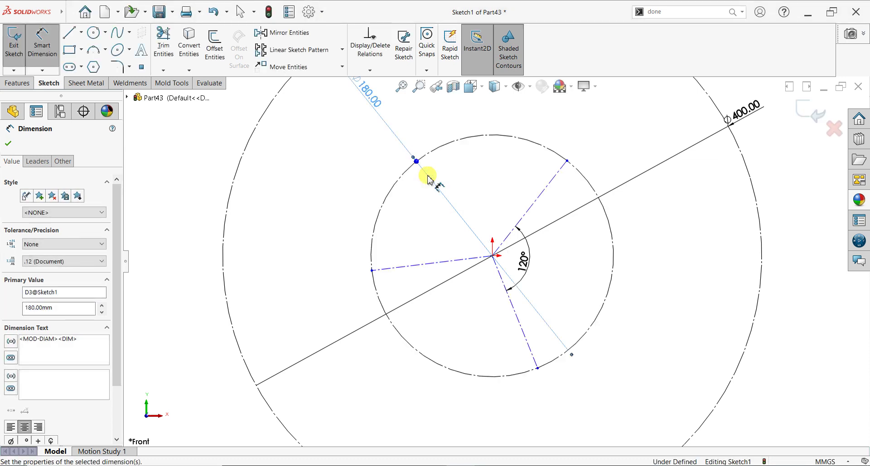
Set the left-to-lower spoke angle to 120° and add the third angle as a driven reference
click(460, 260)
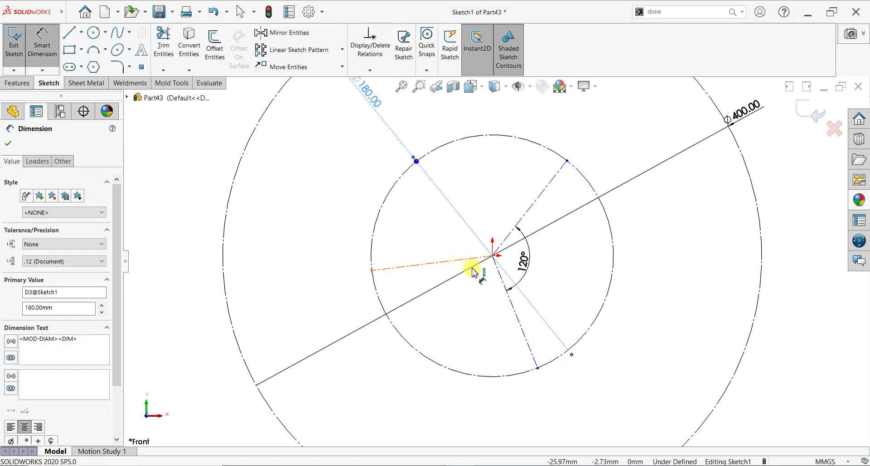
click(501, 280)
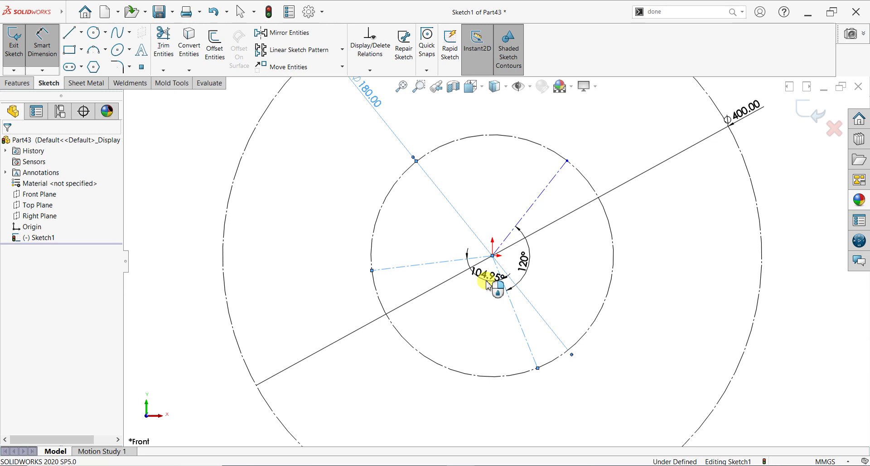
click(487, 284)
text(120)
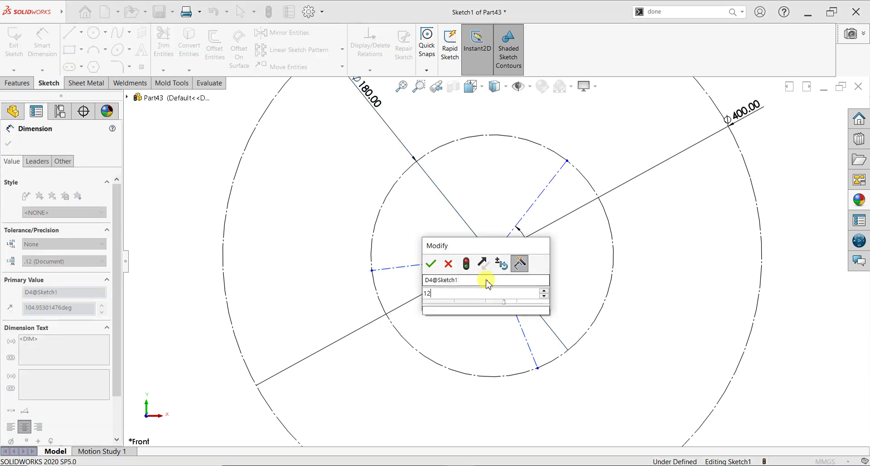
key(Return)
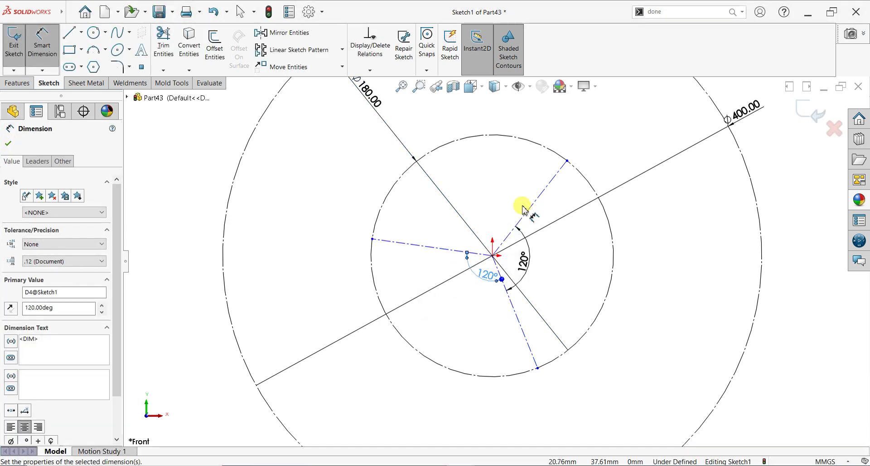
click(525, 215)
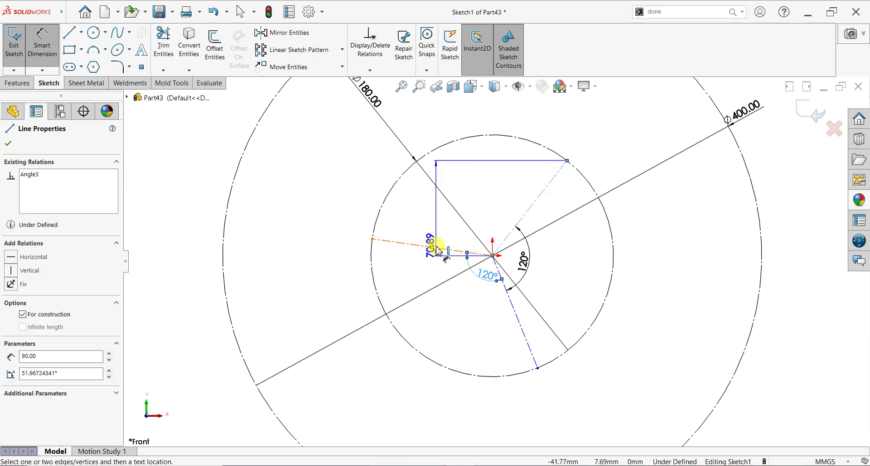
click(473, 236)
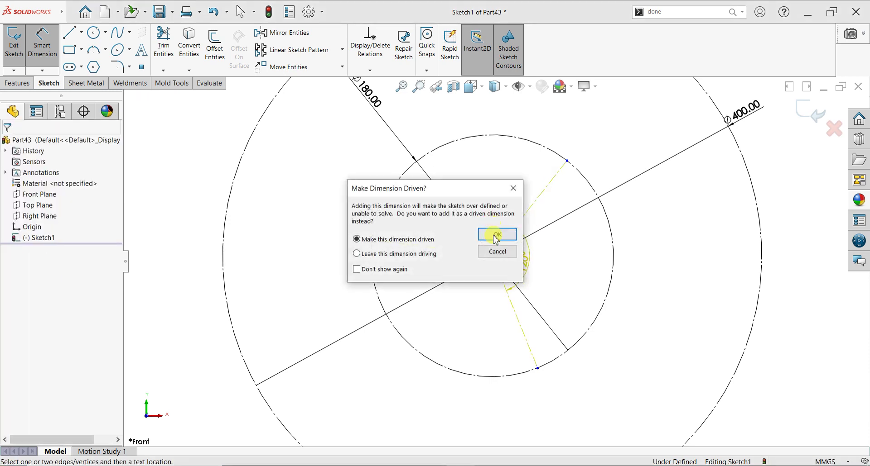
click(495, 235)
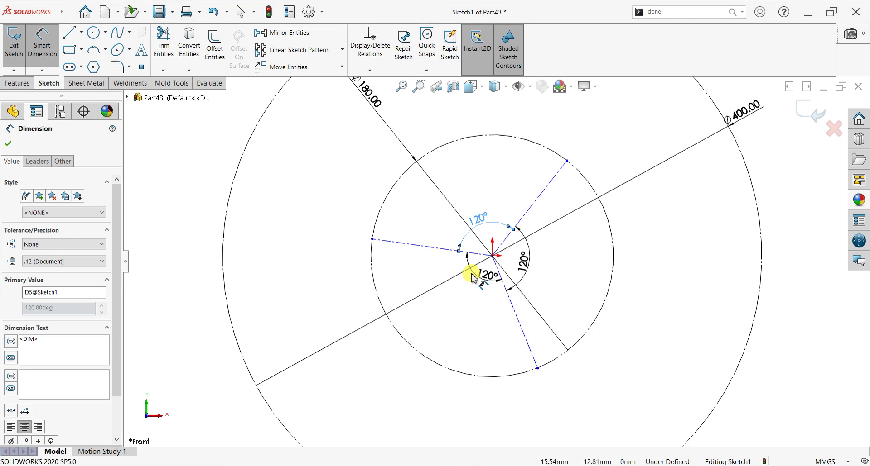
scroll(472, 276, up, 3)
scroll(563, 200, down, 1)
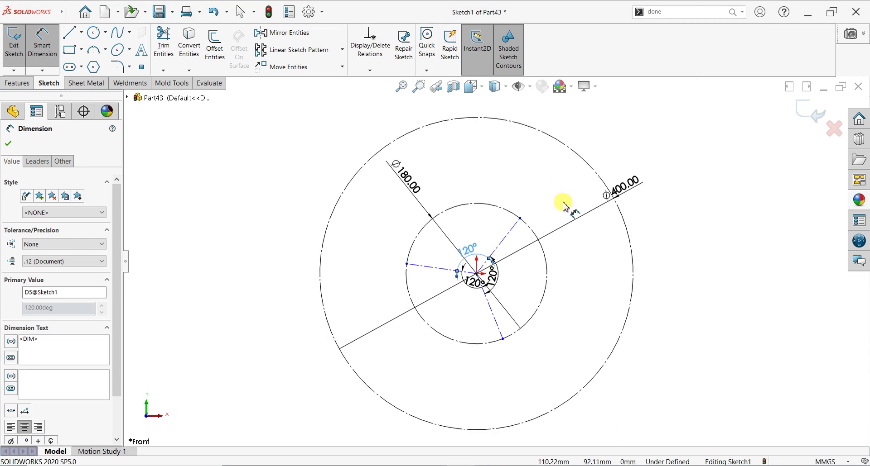
Begin a line at the top of the outer circle for the first blade
click(14, 145)
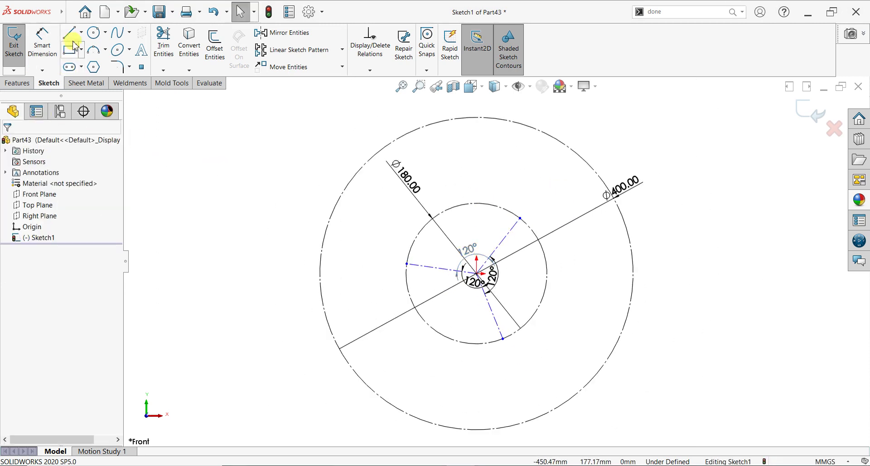
click(72, 40)
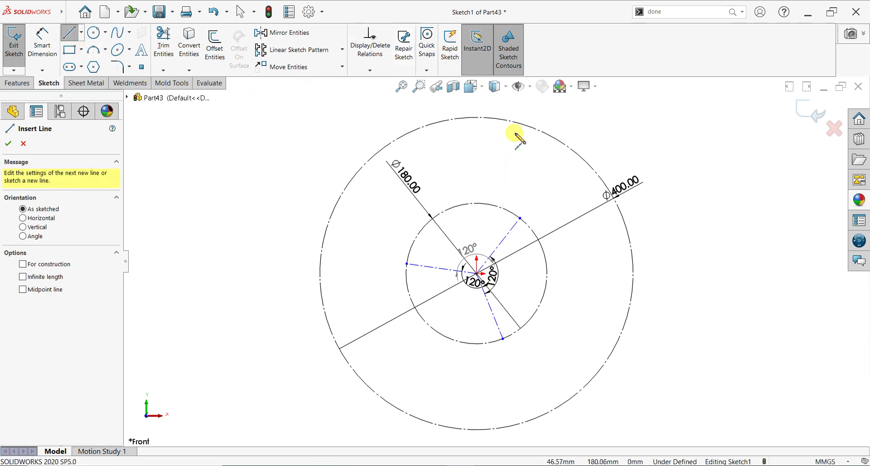
click(529, 134)
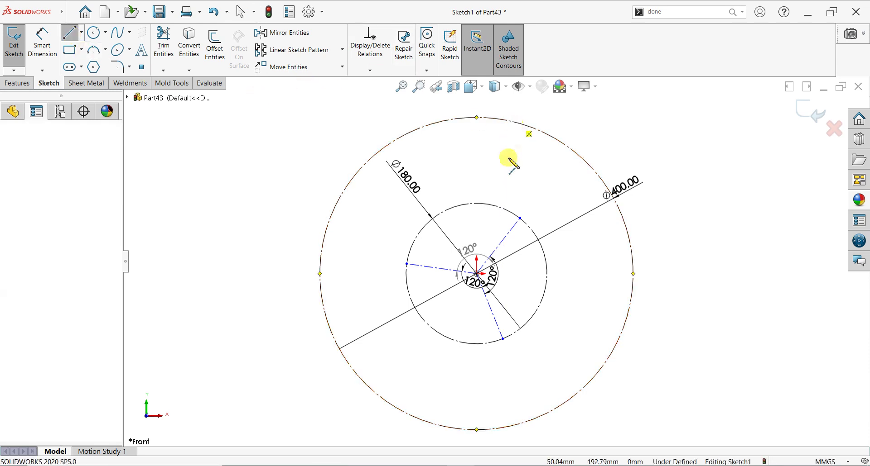
Draw the upper and lower V-blade outlines from the outer circle to the spoke ends and back
click(520, 219)
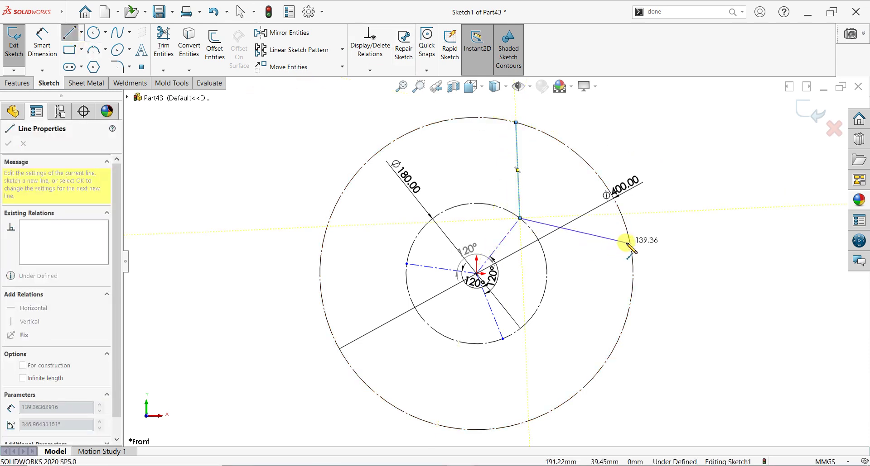
click(630, 243)
right_click(667, 230)
click(669, 231)
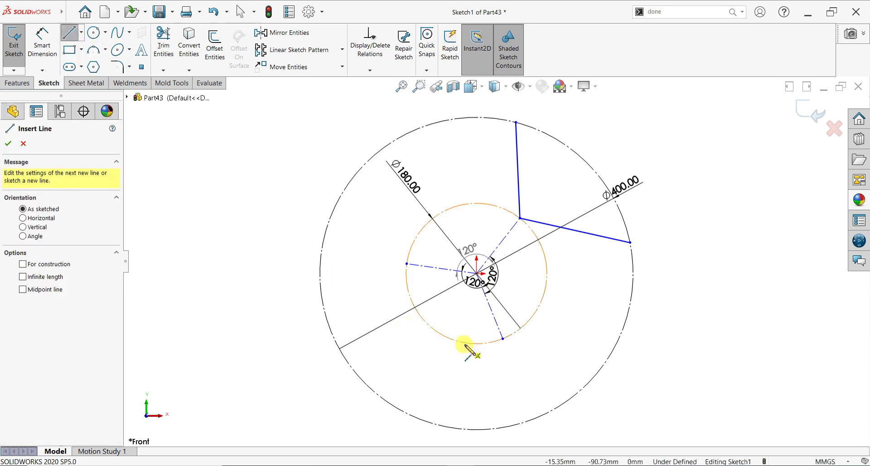
click(519, 424)
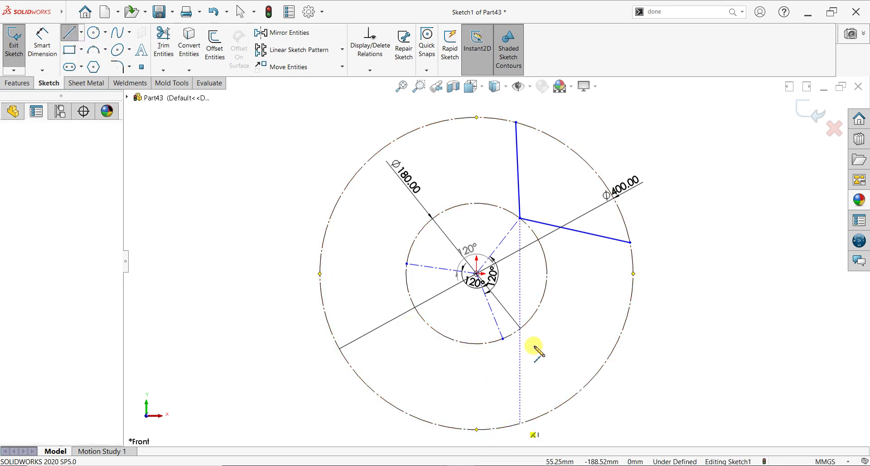
click(533, 314)
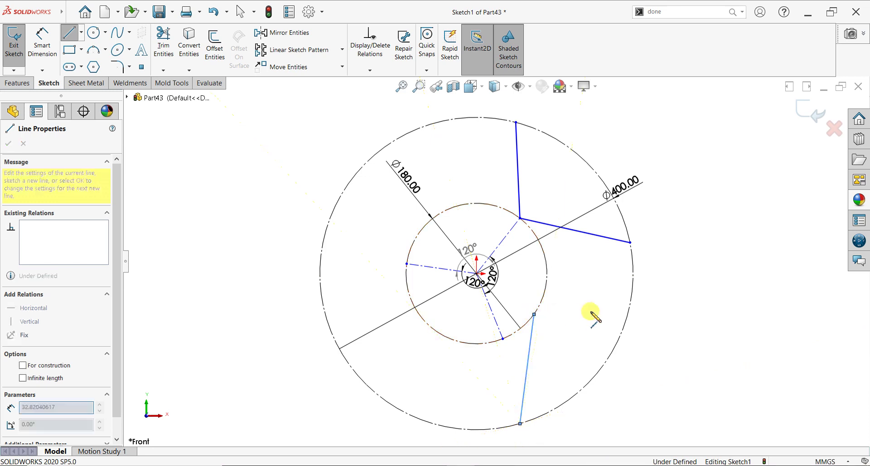
click(631, 302)
key(Escape)
key(Escape)
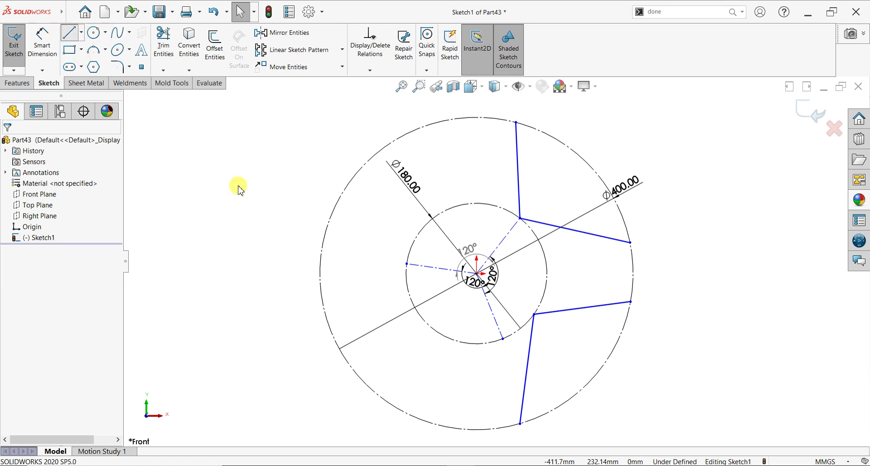
Draw the third V-blade from the upper-left outer circle to the inner circle and back out
click(396, 140)
click(416, 237)
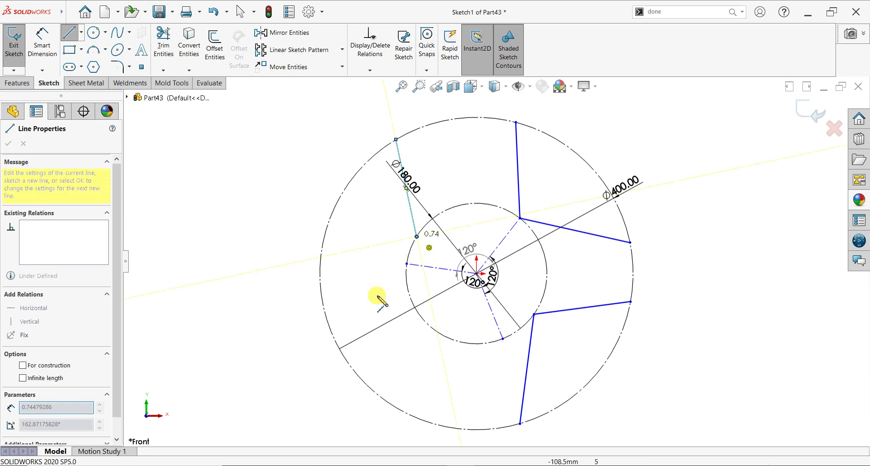
click(339, 336)
right_click(233, 265)
click(233, 264)
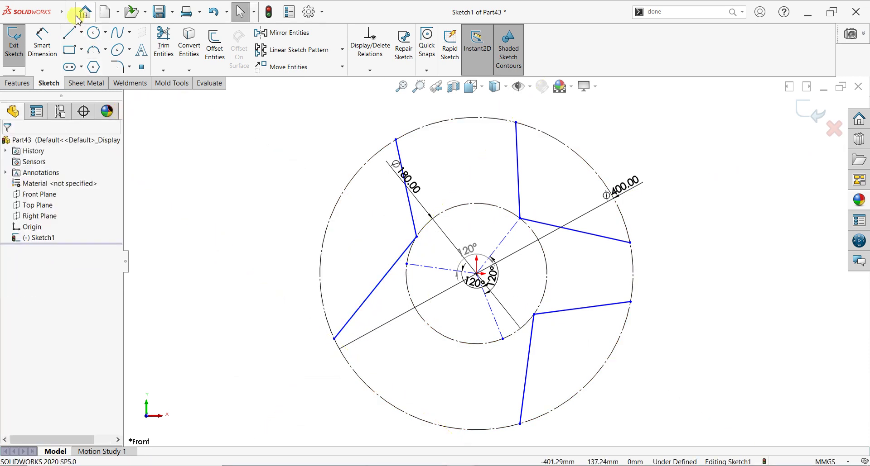
click(72, 32)
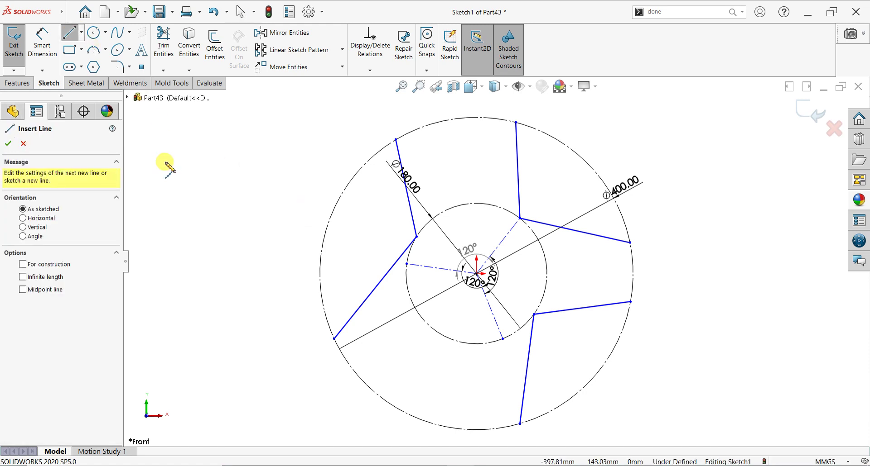
Dimension the upper and lower blades' corner angles to 151.15°
key(Escape)
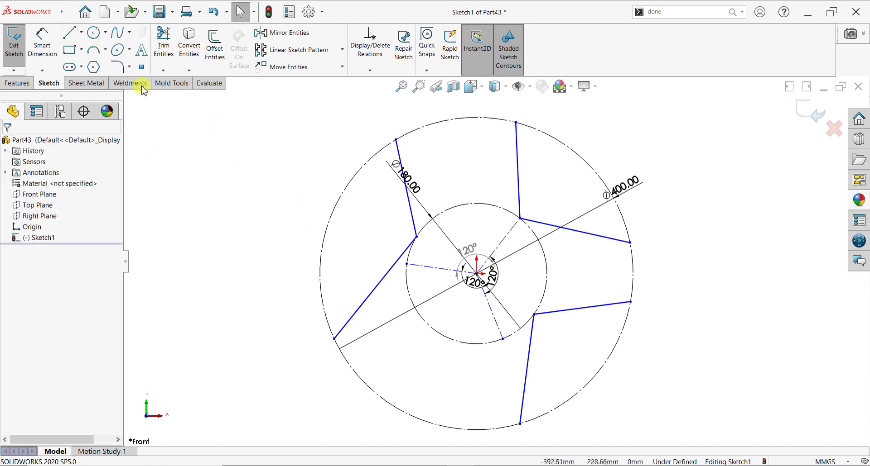
click(42, 42)
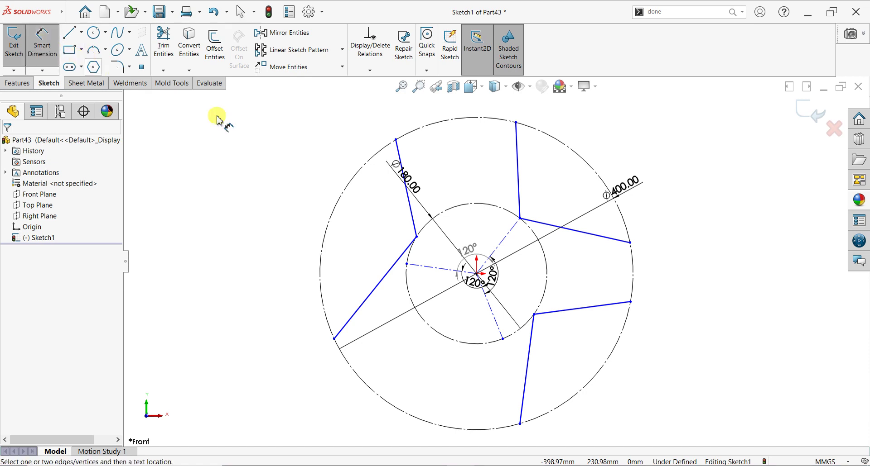
click(519, 192)
click(559, 227)
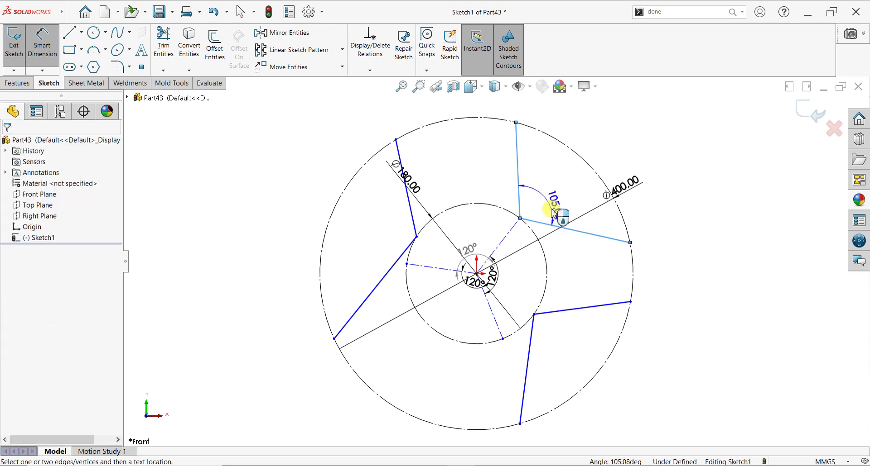
click(553, 213)
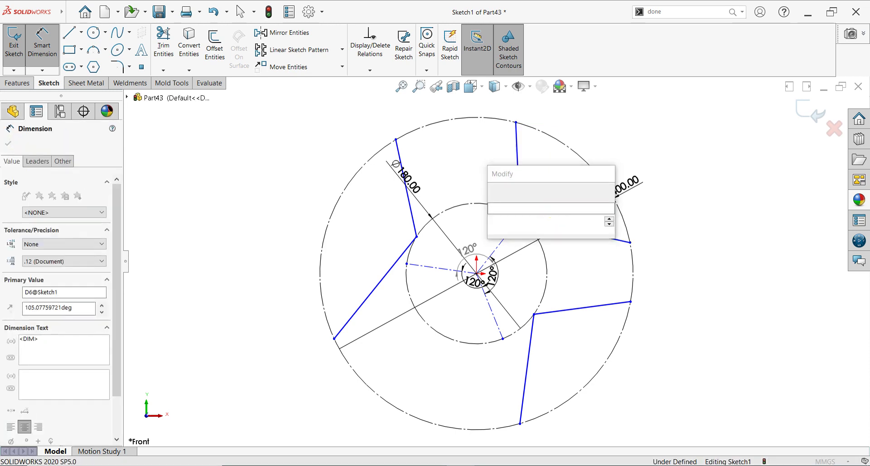
text(151.15)
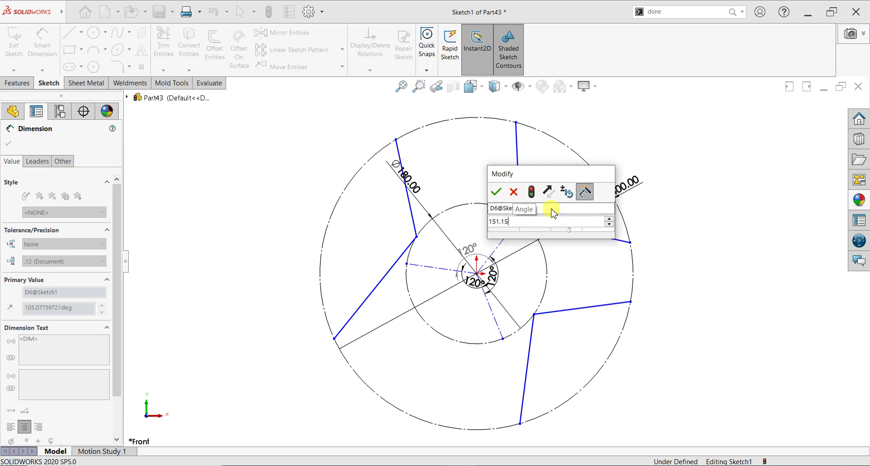
key(Escape)
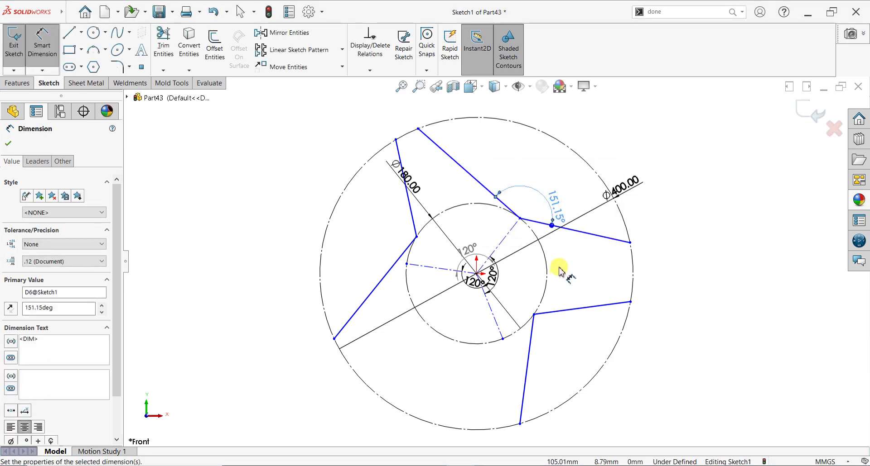
click(566, 310)
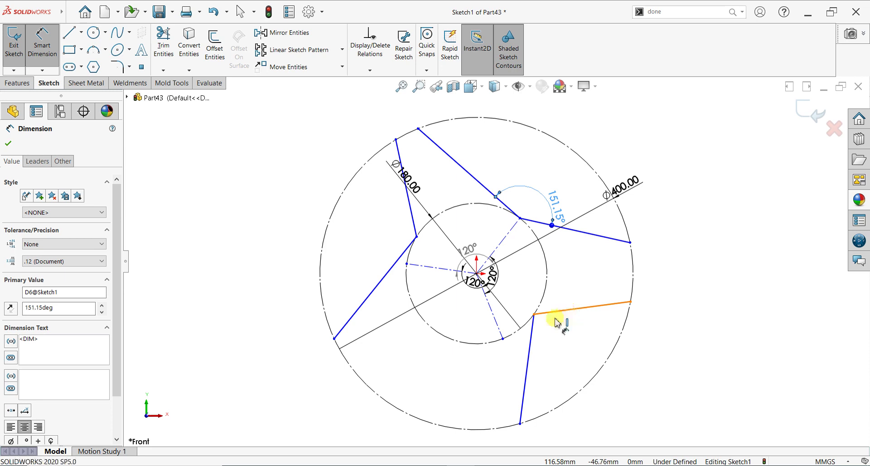
click(531, 345)
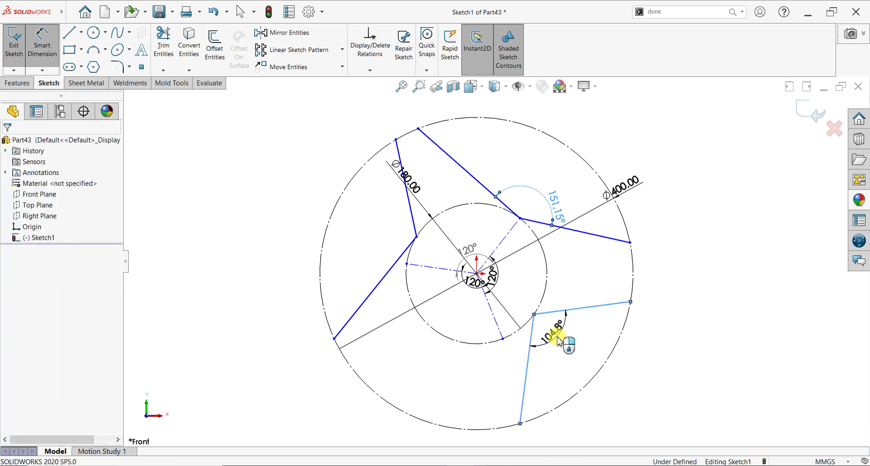
click(558, 340)
text(151.)
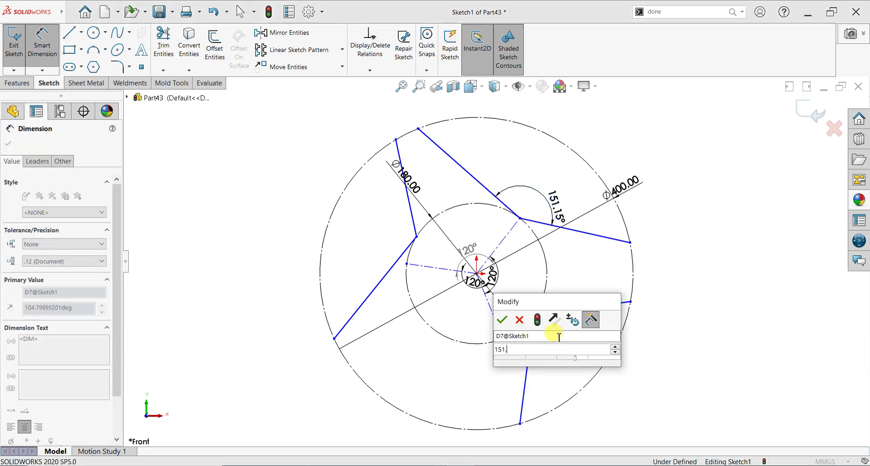
text(15)
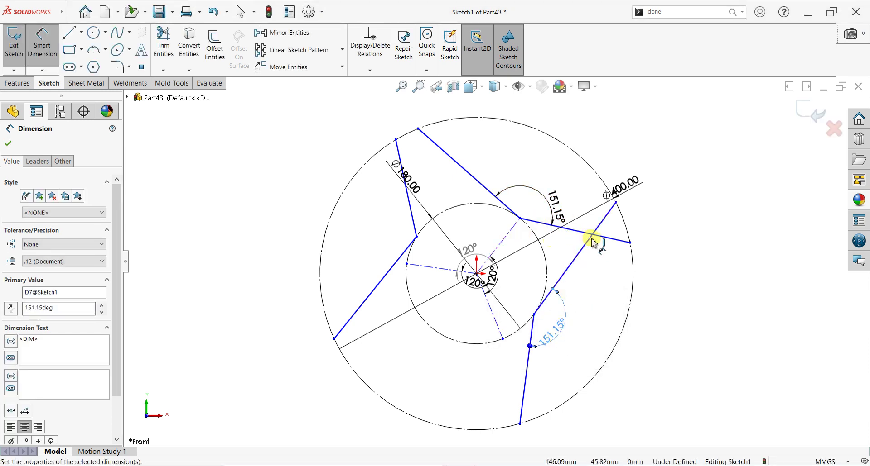
click(7, 146)
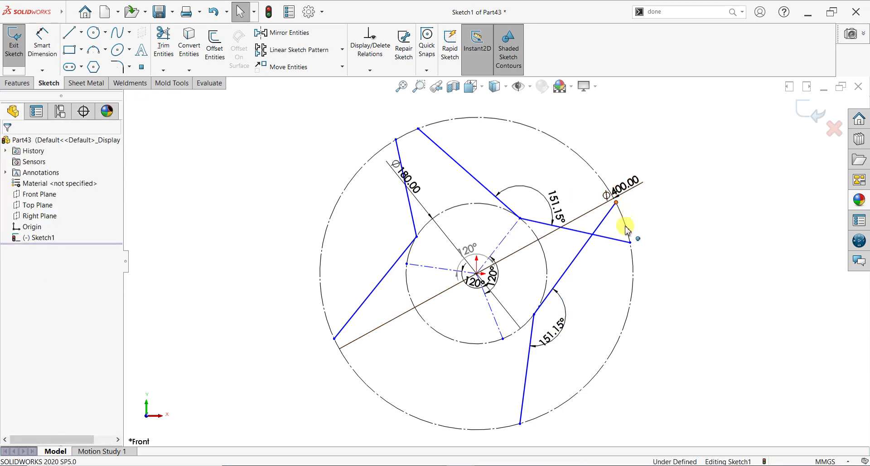
Slide the right blade's end down the outer circle and set the left blade's corner angle to 151.15°
drag(626, 229, 633, 270)
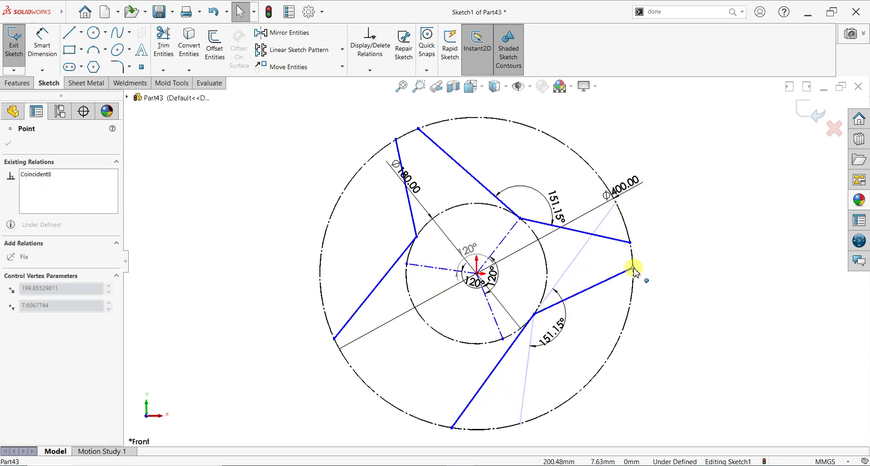
click(42, 42)
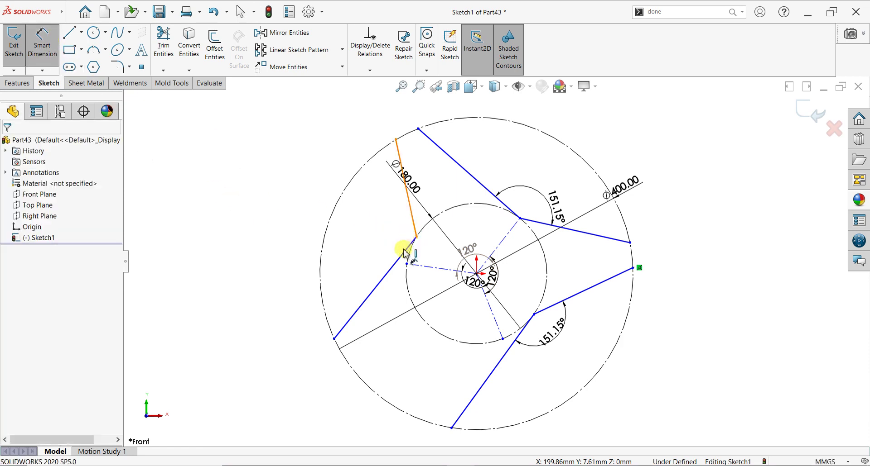
click(413, 229)
click(406, 256)
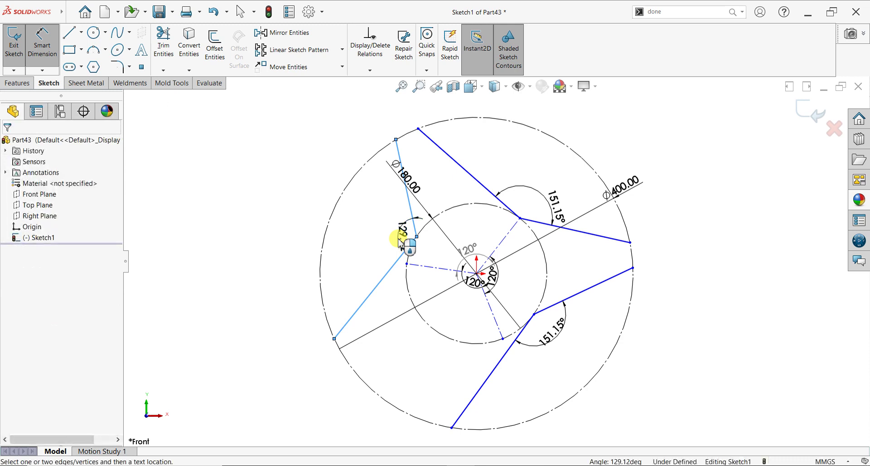
click(401, 240)
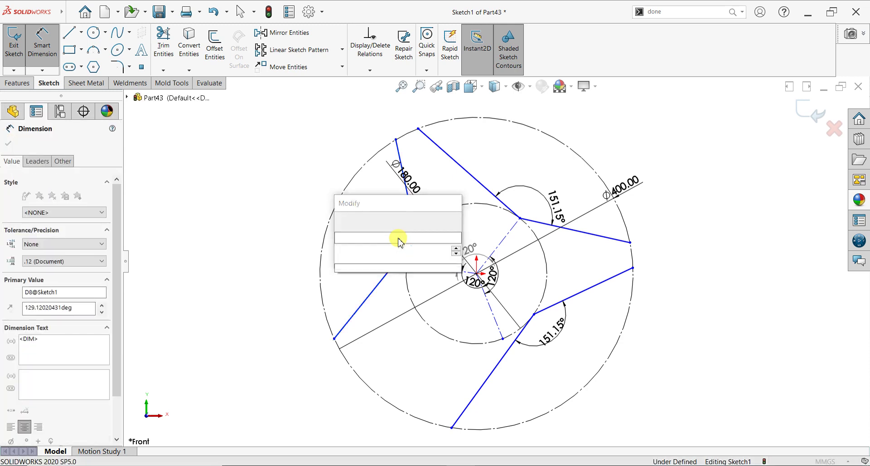
text(151.15)
key(Return)
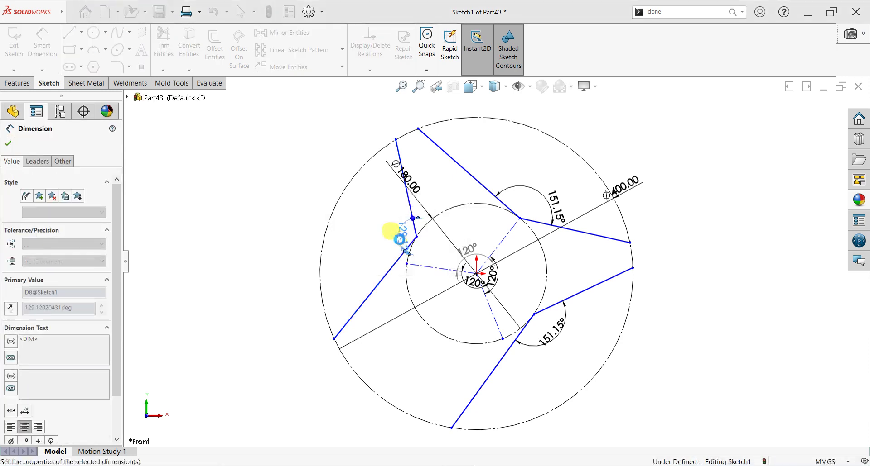
click(8, 144)
Drag the upper-left blade end onto the outer circle
key(Escape)
mouse_move(435, 123)
mouse_down()
mouse_move(407, 135)
mouse_move(389, 162)
mouse_up()
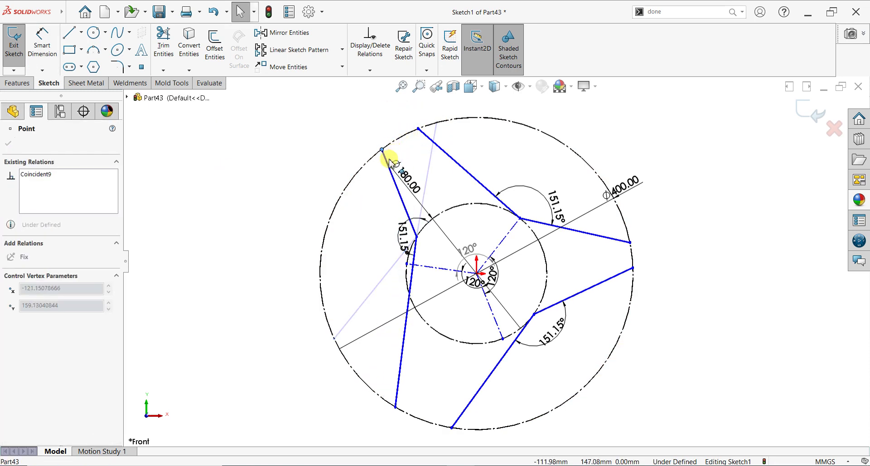
drag(389, 162, 389, 159)
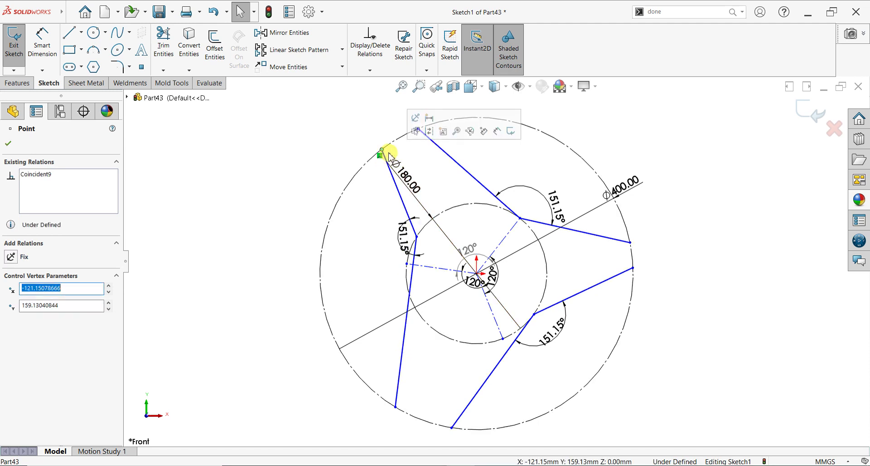
Merge the loose corner points of the lower and left blades onto their spoke ends
click(503, 339)
ctrl+click(534, 313)
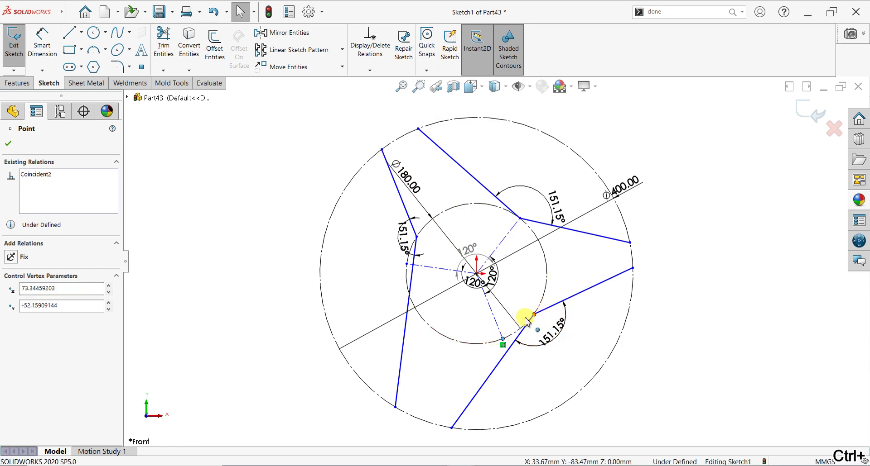
click(12, 344)
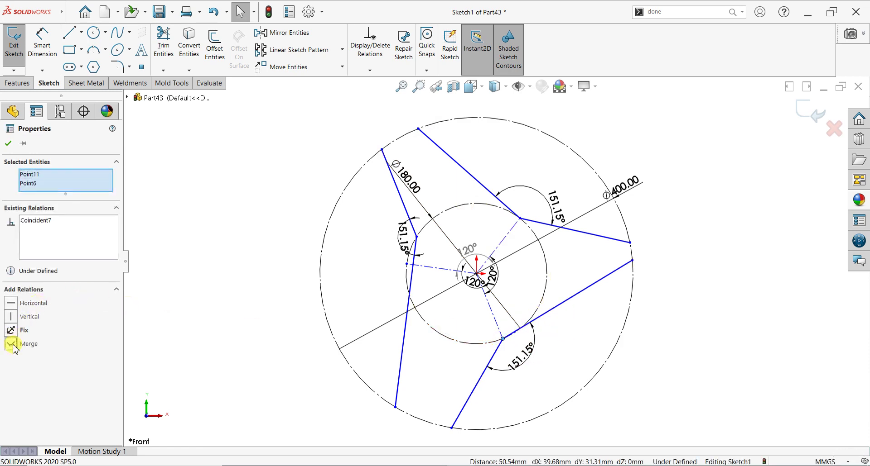
click(4, 145)
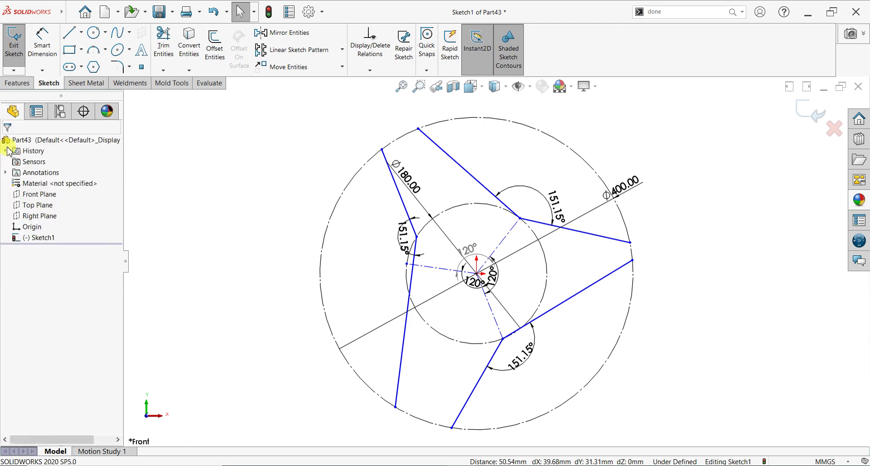
click(416, 237)
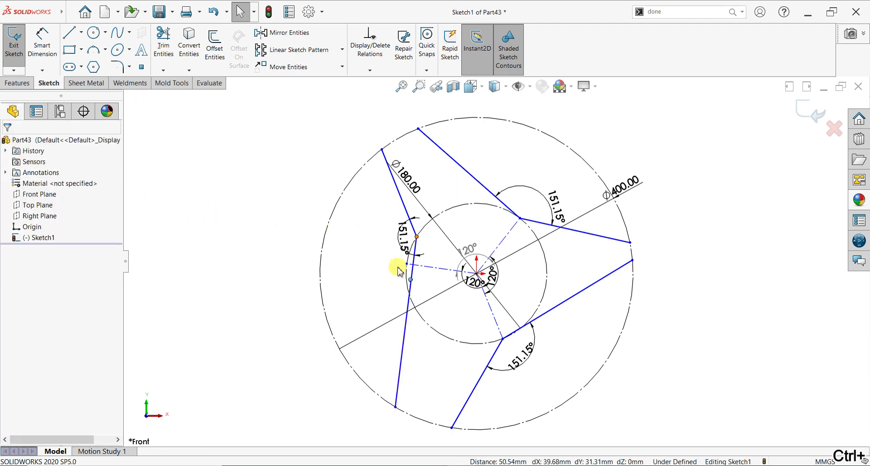
ctrl+click(406, 264)
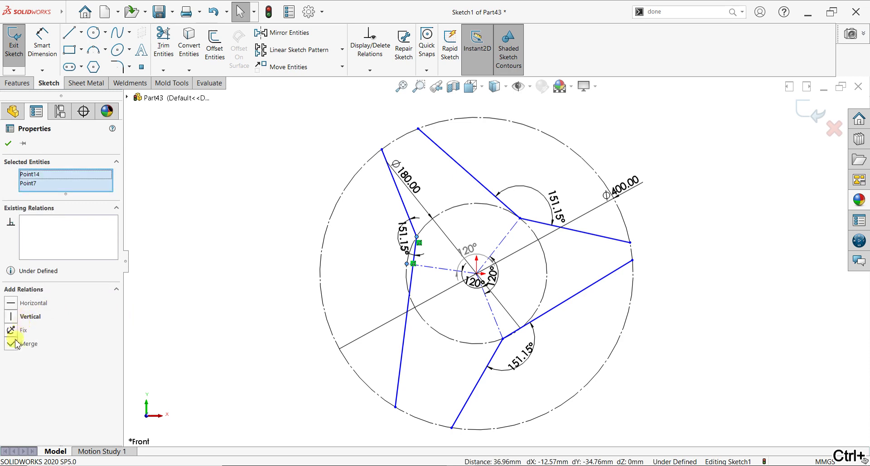
click(14, 345)
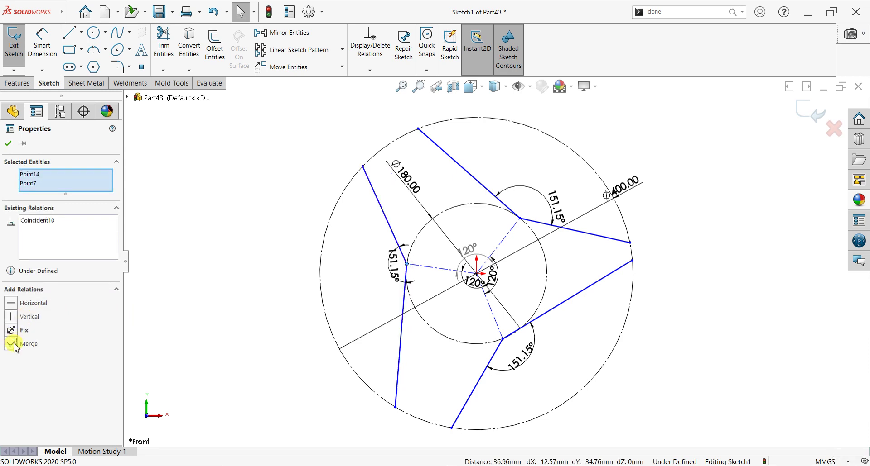
click(9, 145)
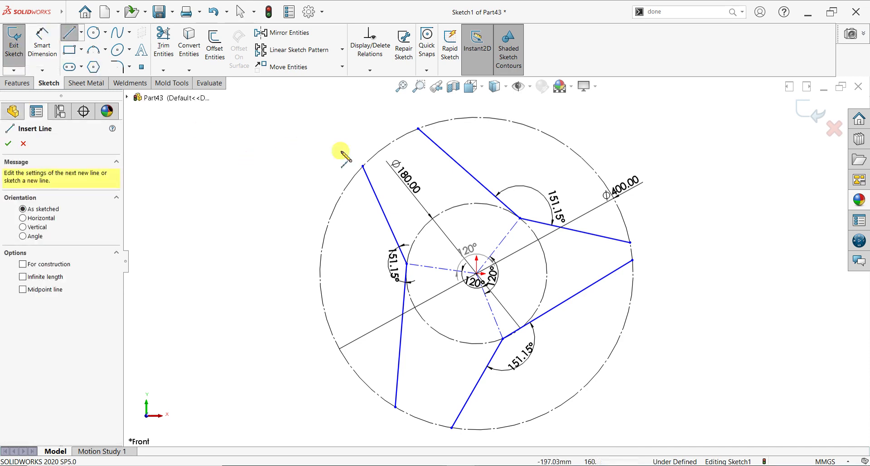
Draw short tip edges across the outer circle on the top, right and lower blades
drag(362, 167, 417, 130)
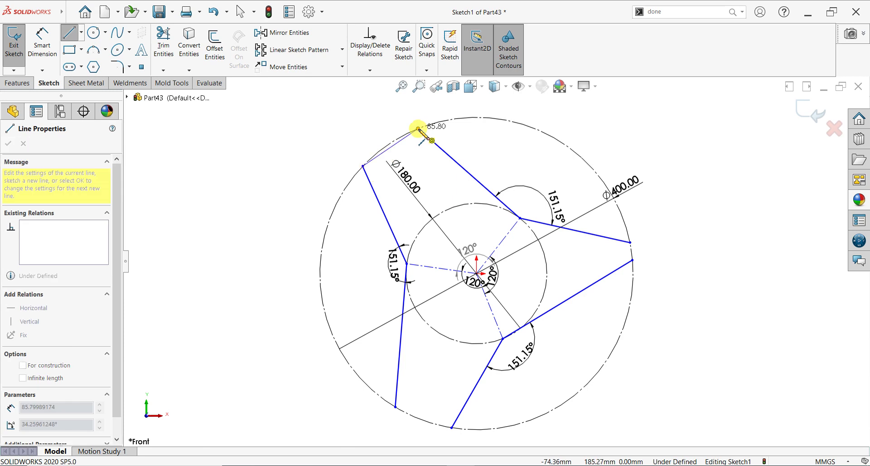
drag(630, 243, 632, 260)
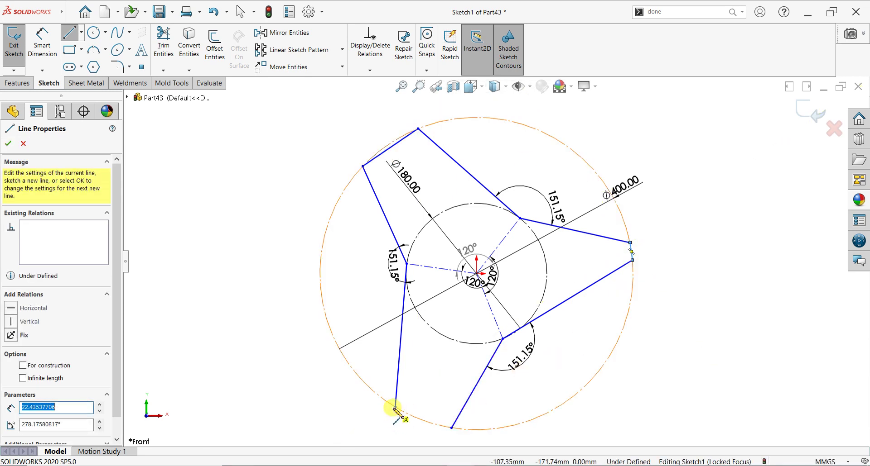
drag(395, 407, 452, 427)
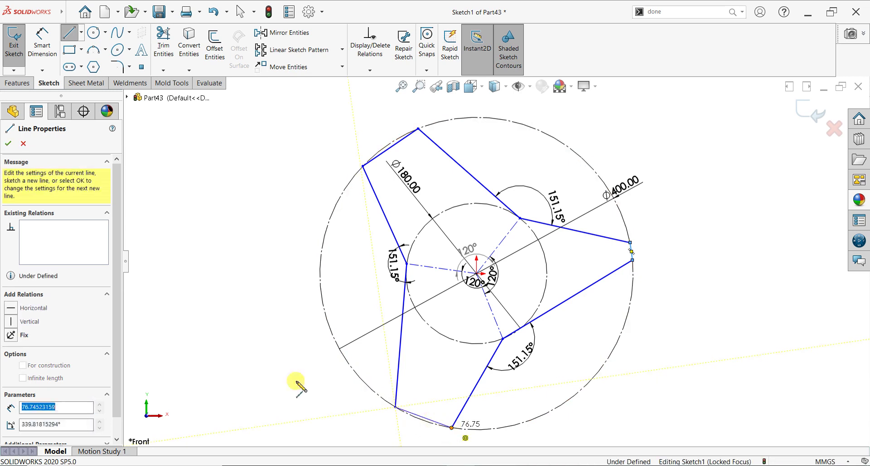
key(Escape)
Add an Equal relation to the three blade tip edges
click(42, 43)
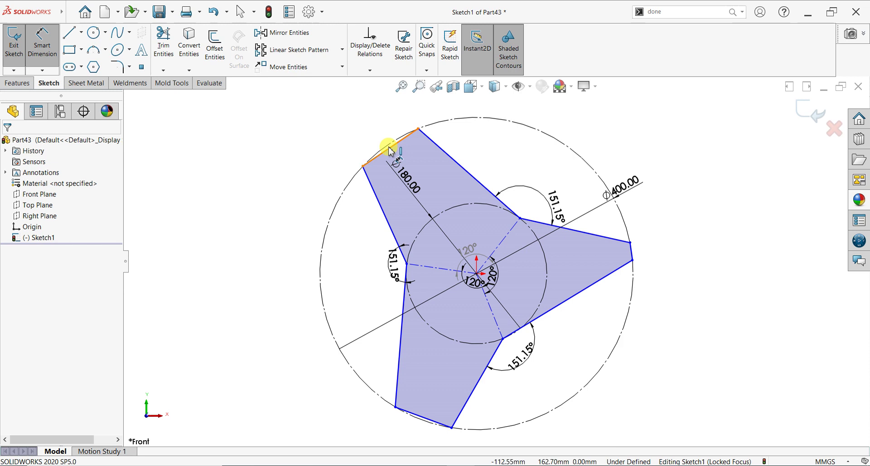
key(Escape)
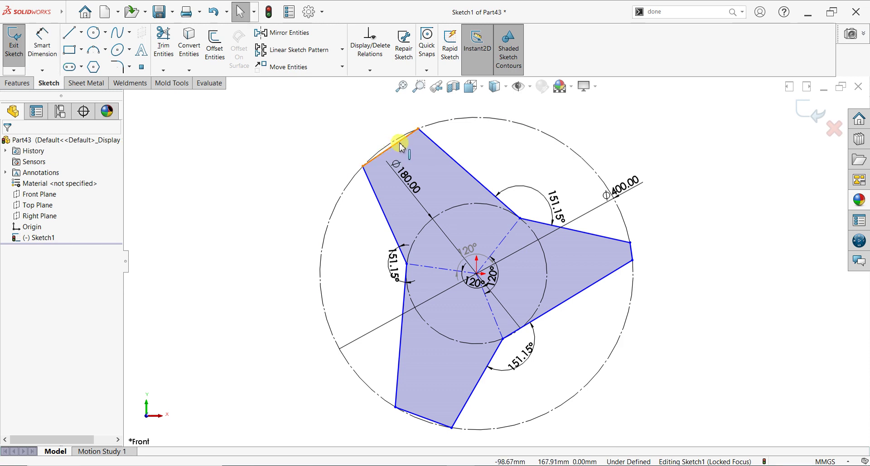
click(400, 146)
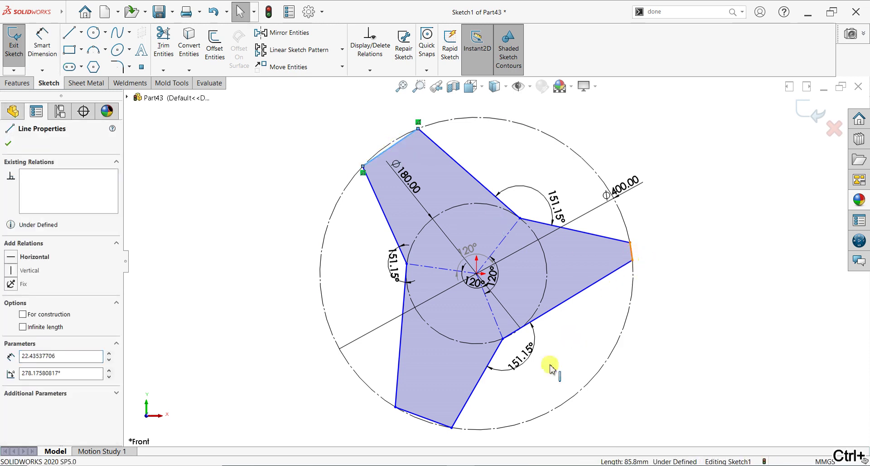
ctrl+click(430, 425)
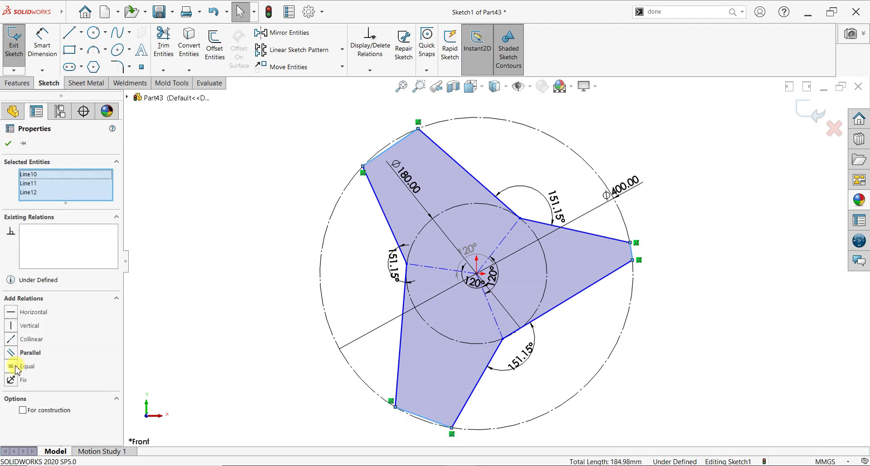
click(12, 367)
Delete the misplaced 57.73 horizontal dimension and give the top tip edge an aligned length dimension
click(16, 144)
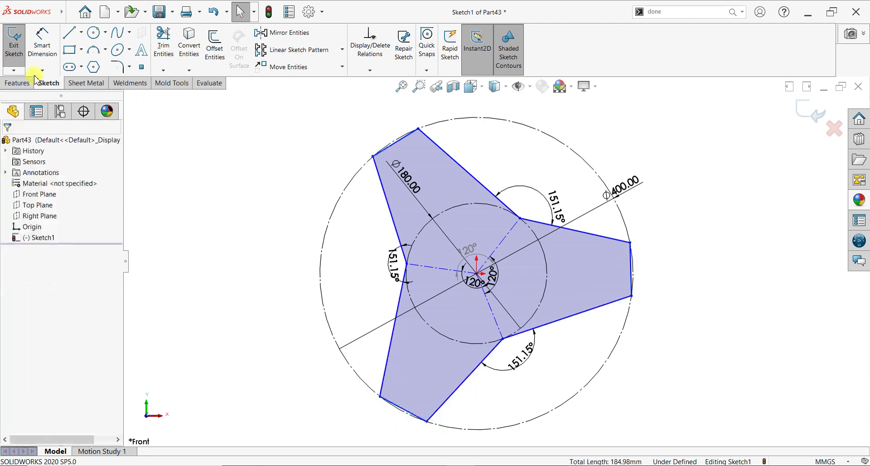
click(42, 42)
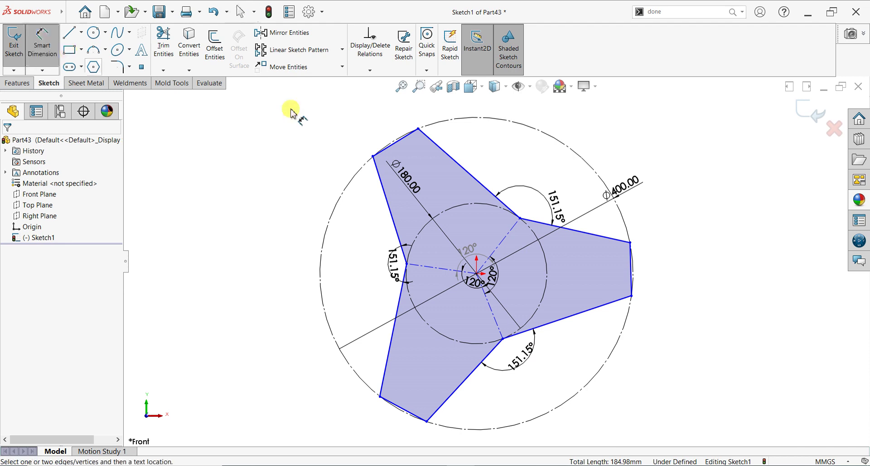
click(374, 116)
click(375, 116)
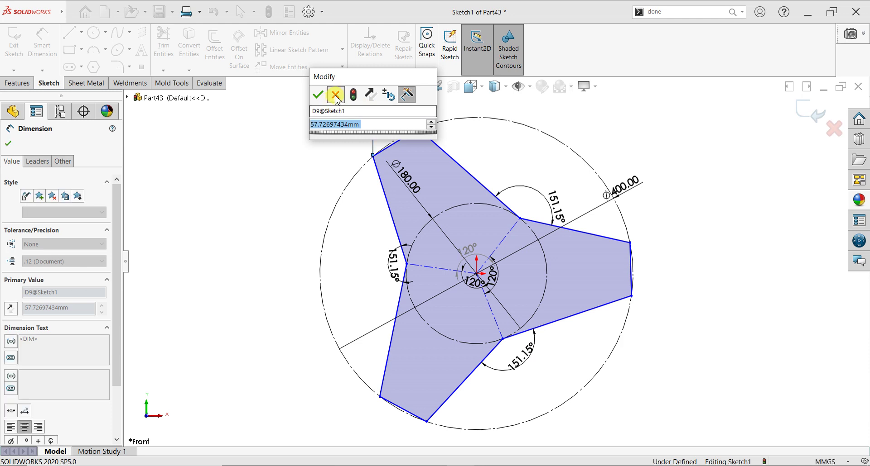
click(335, 95)
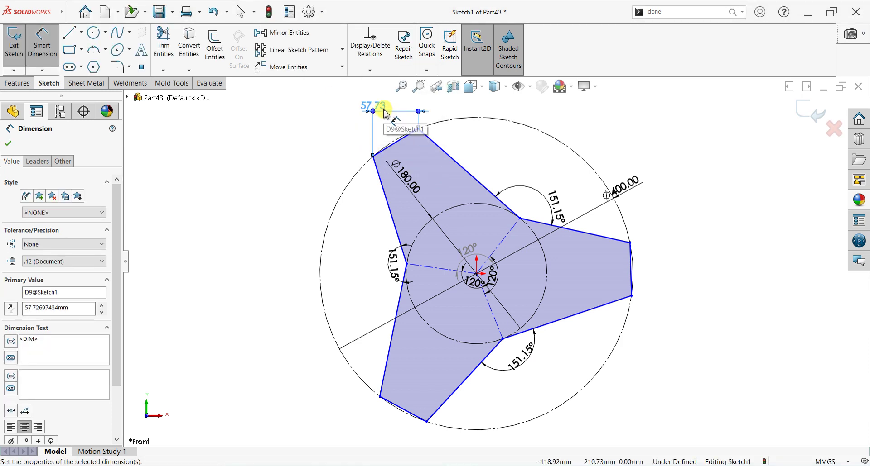
key(Delete)
click(397, 144)
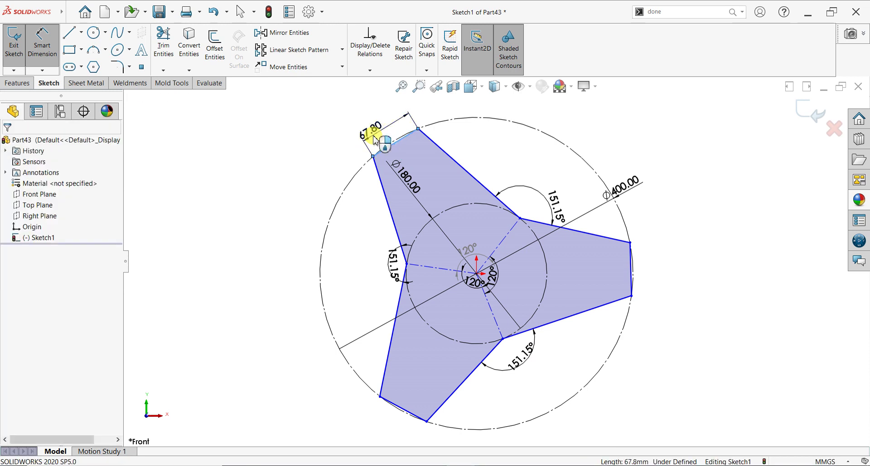
click(374, 140)
key(Return)
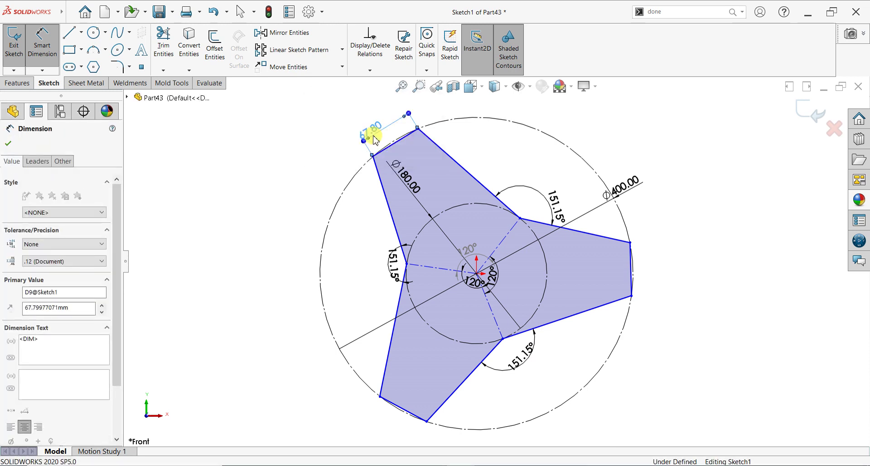
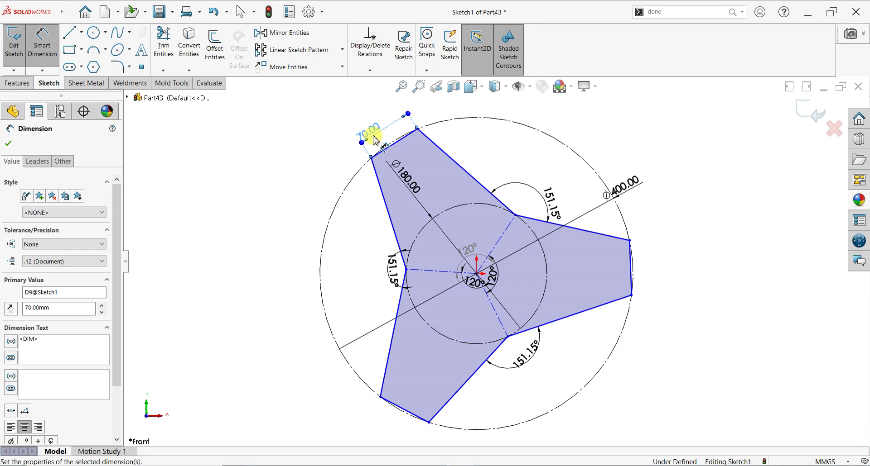
Draw a centerpoint arc across the right lobe's tip, from its top corner to its bottom corner
click(9, 146)
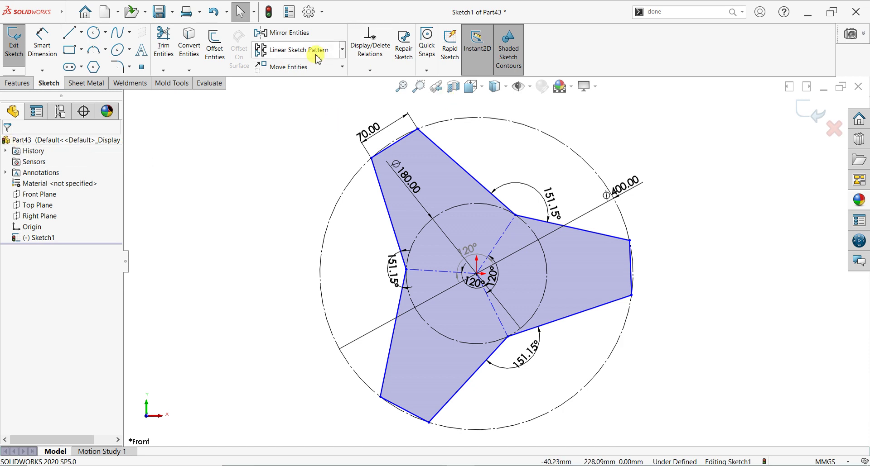
click(108, 52)
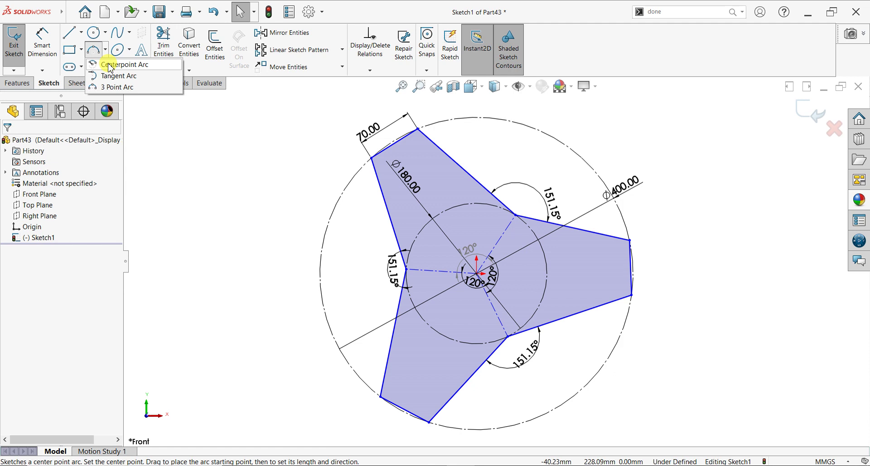
click(110, 66)
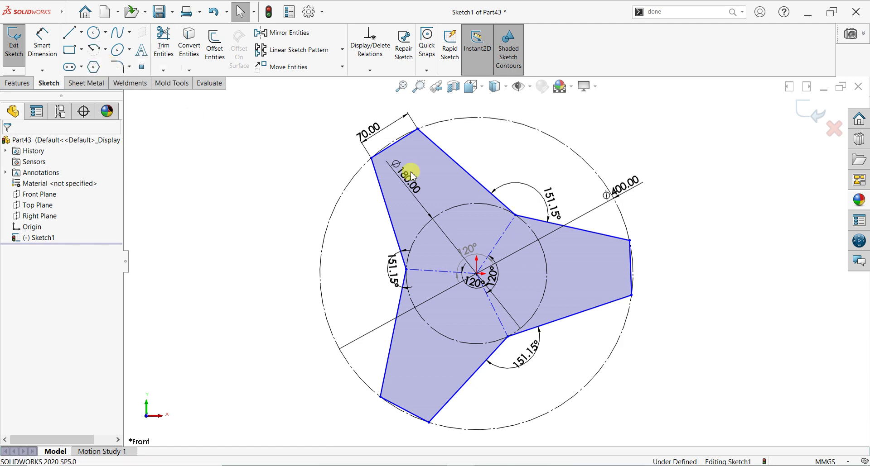
click(630, 267)
click(629, 239)
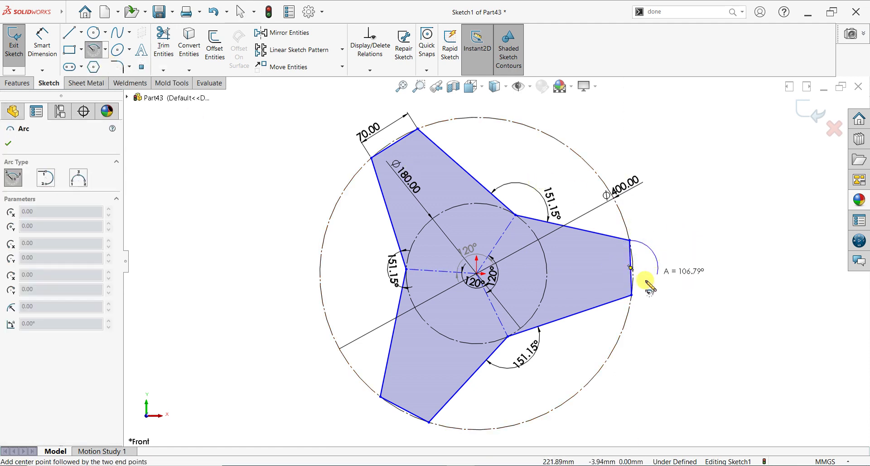
click(631, 296)
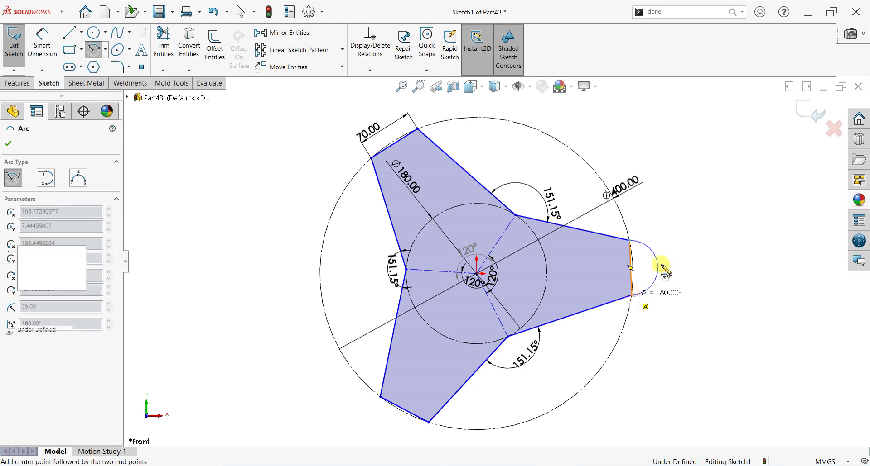
right_click(679, 201)
click(688, 209)
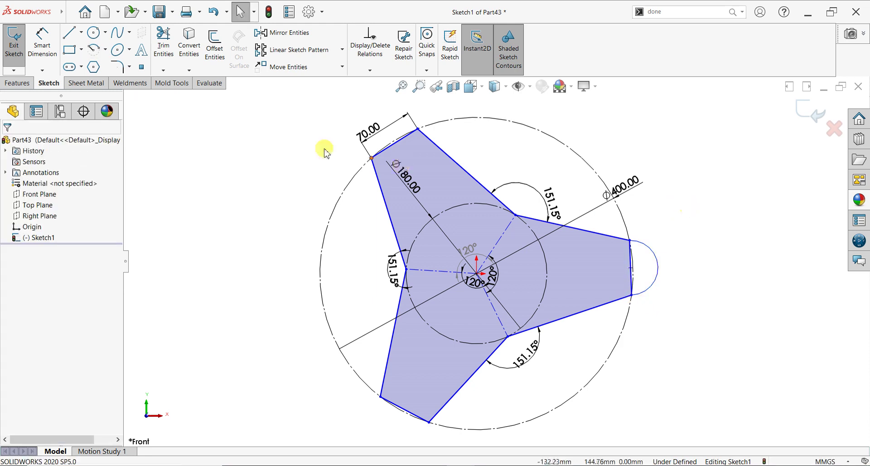
Circular-pattern the tip arc into 3 instances around the origin
click(343, 51)
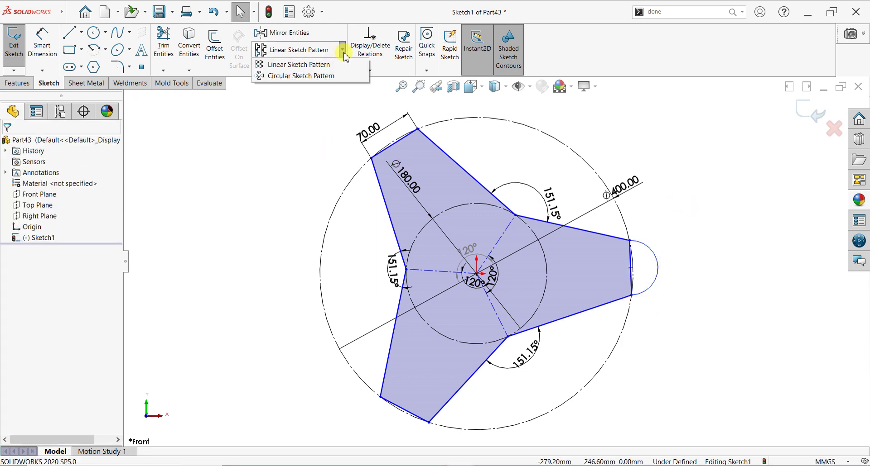
click(300, 76)
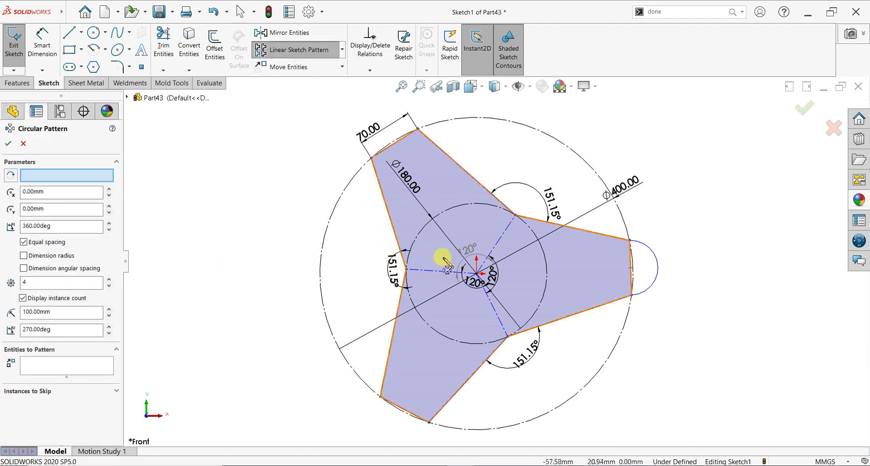
click(79, 365)
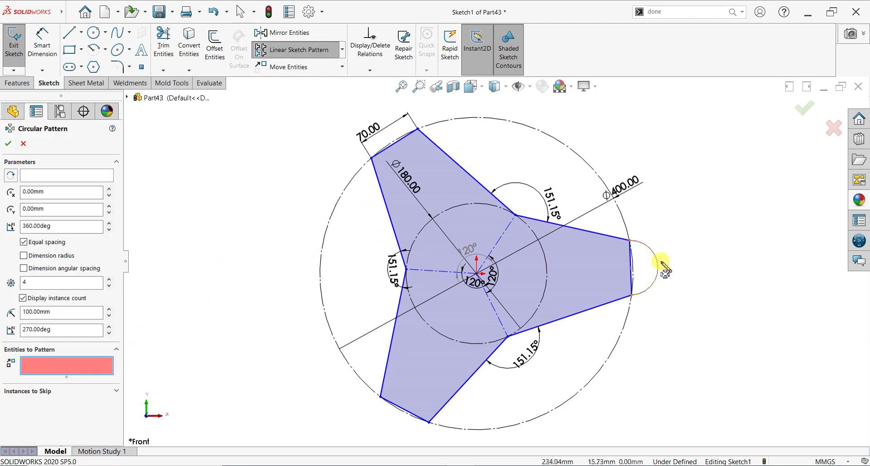
click(657, 267)
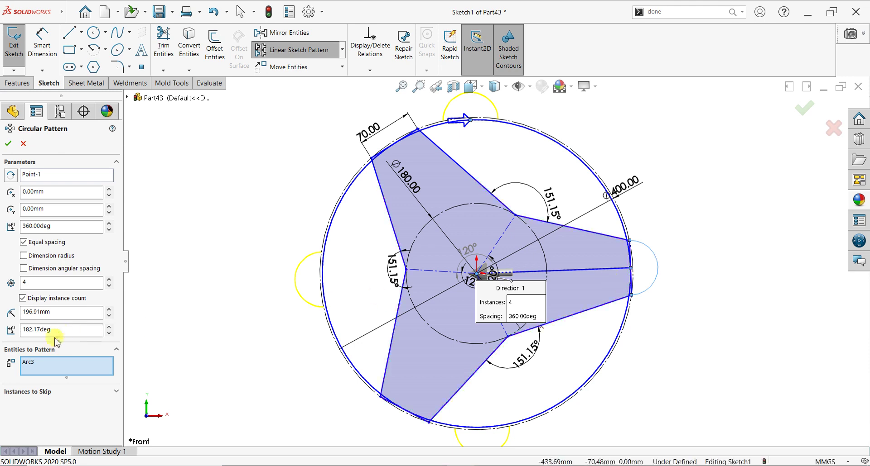
click(57, 176)
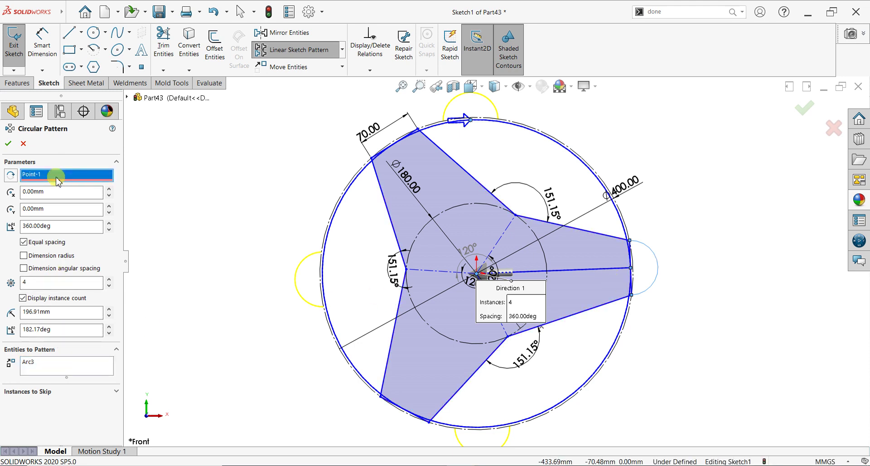
click(109, 286)
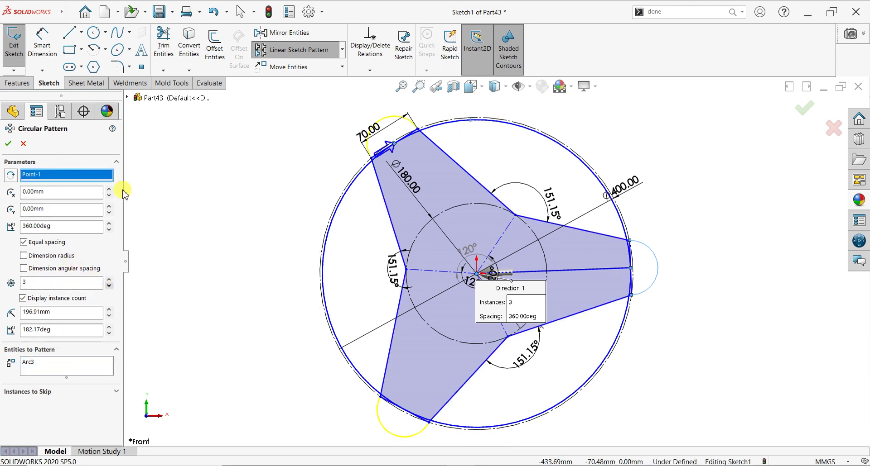
click(8, 145)
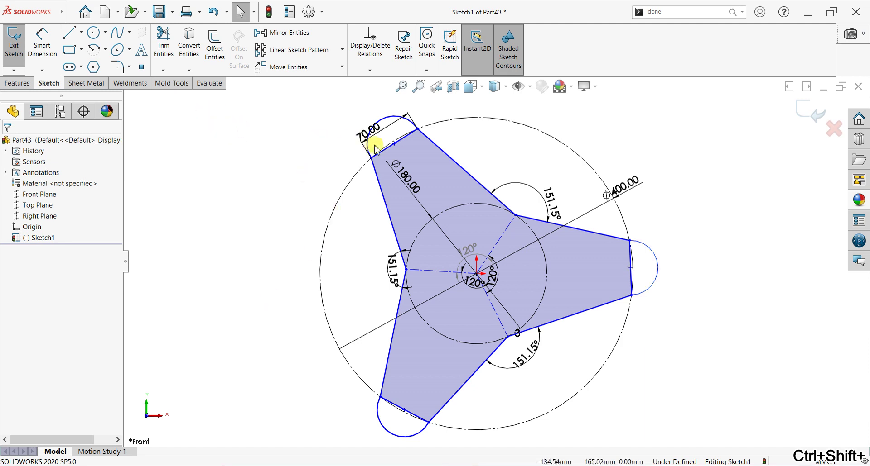
Convert the top, bottom-left and right straight tip edges into construction lines
ctrl+click(407, 156)
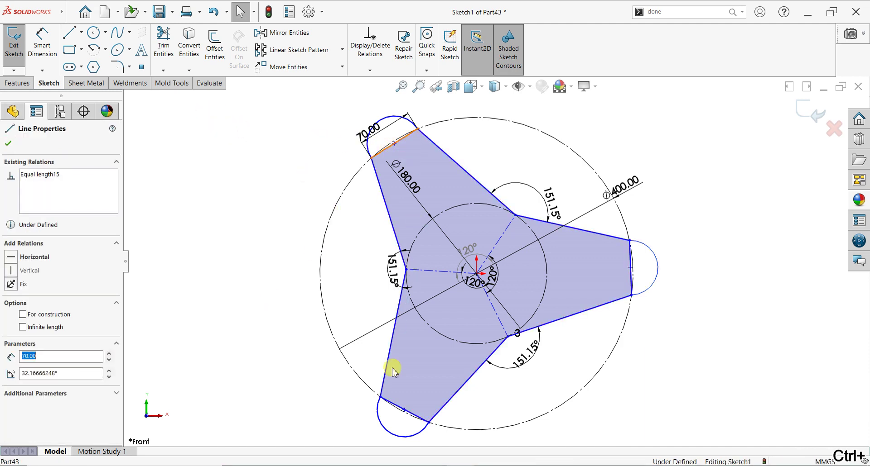
ctrl+click(392, 409)
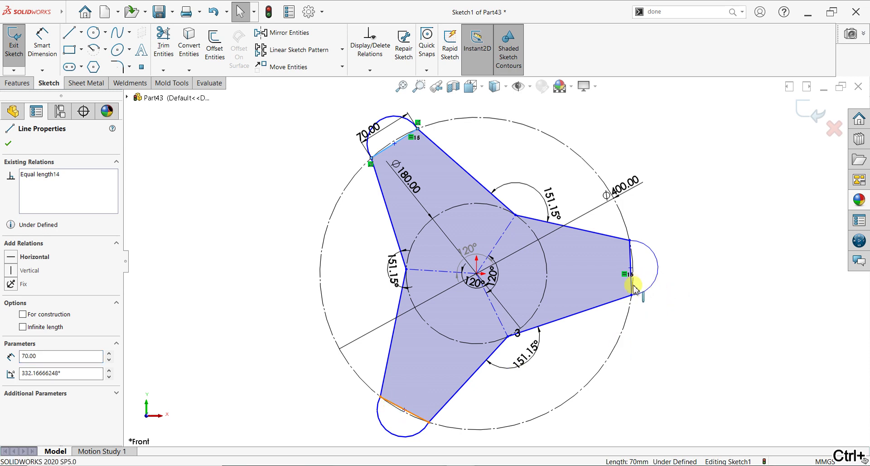
ctrl+click(630, 253)
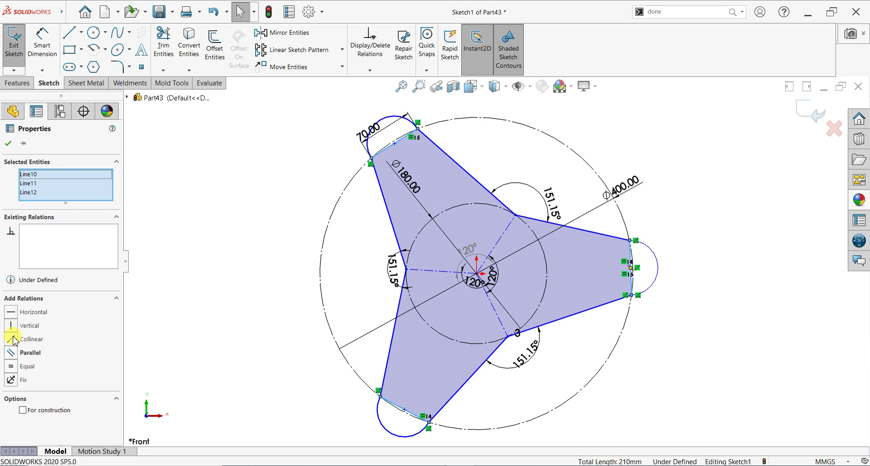
click(23, 411)
click(8, 144)
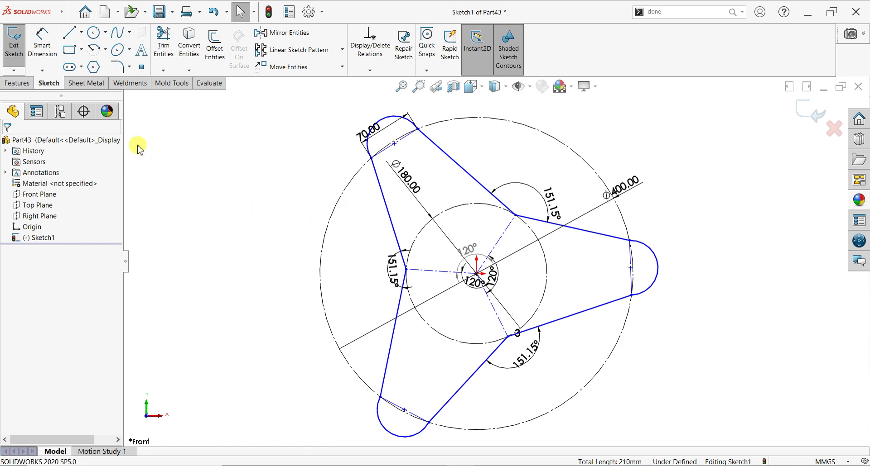
click(19, 83)
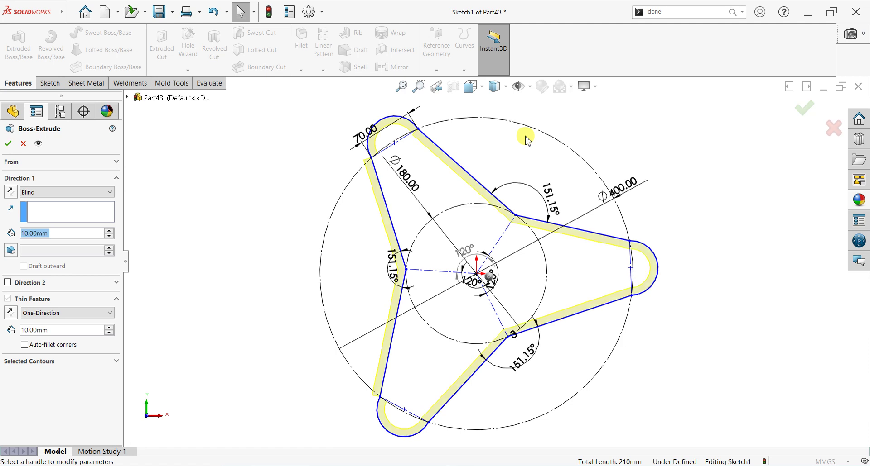
Extrude the three-lobed region 30 mm as a full solid rather than a thin wall
text(30)
key(Return)
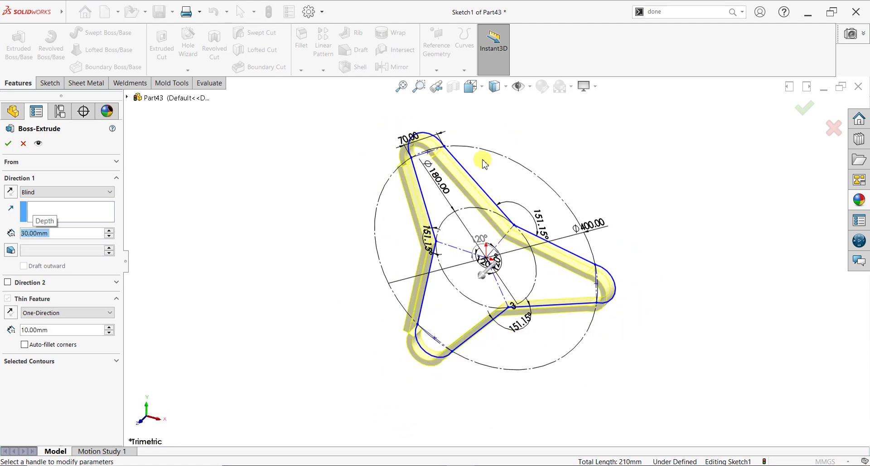
click(58, 366)
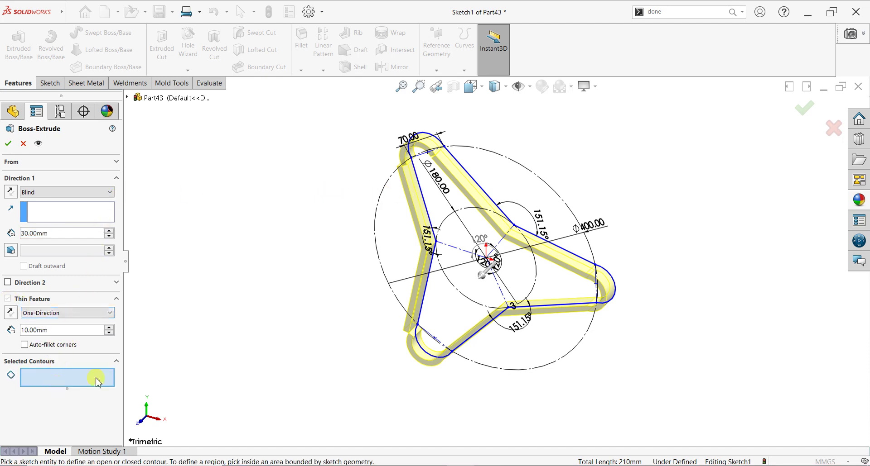
click(443, 278)
mouse_move(431, 332)
middle_down()
mouse_move(475, 287)
mouse_move(495, 249)
mouse_move(539, 236)
mouse_move(312, 293)
middle_up()
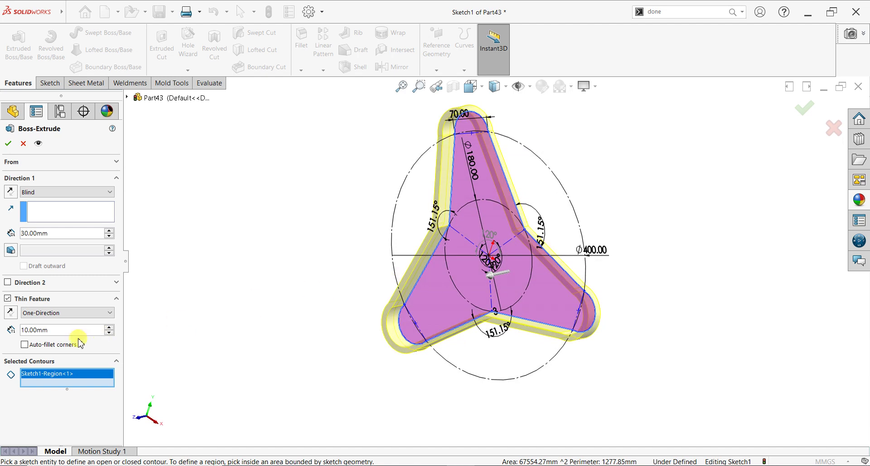
click(7, 299)
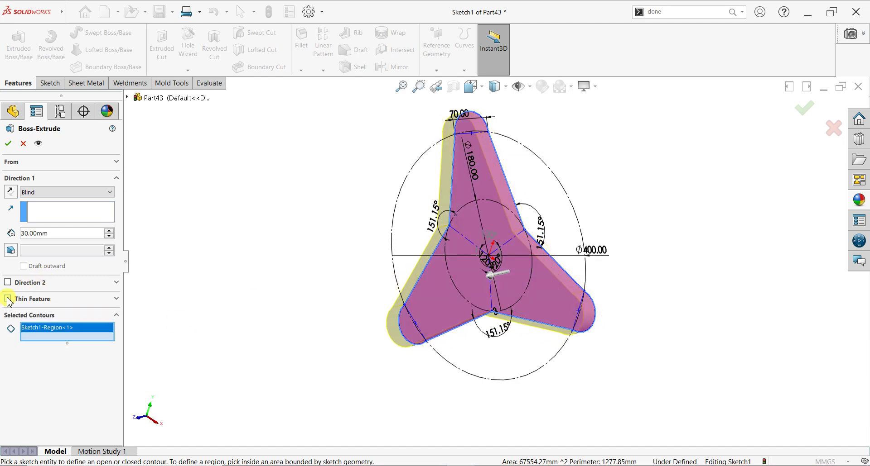
click(8, 144)
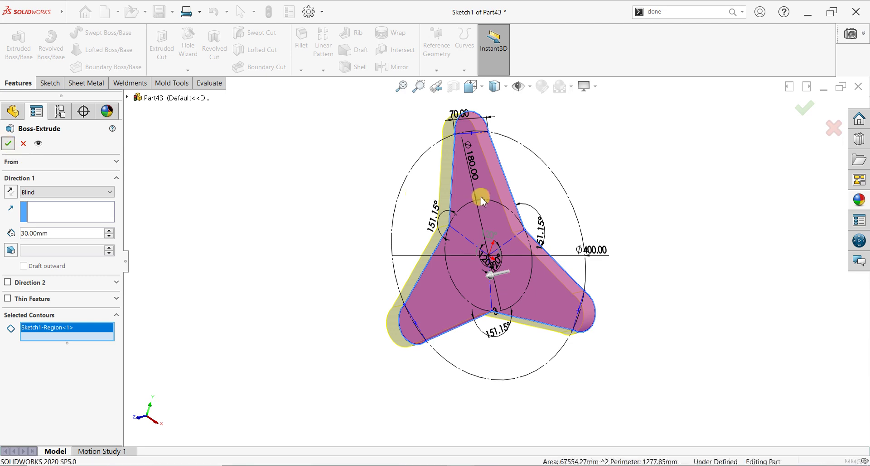
mouse_move(703, 220)
middle_down()
mouse_move(660, 256)
mouse_move(528, 246)
mouse_move(558, 242)
mouse_move(528, 249)
mouse_move(534, 237)
mouse_move(580, 263)
mouse_move(561, 286)
middle_up()
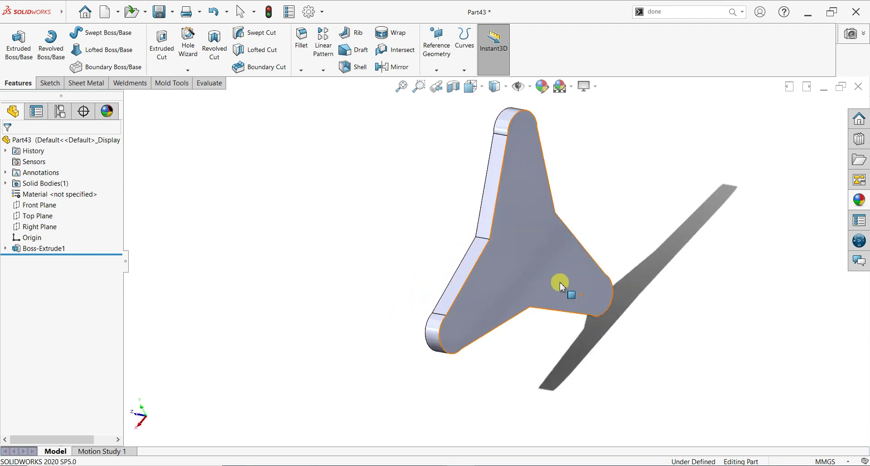
Reopen Sketch1 beneath the extrusion for editing, viewed head-on
click(5, 249)
click(41, 259)
click(38, 231)
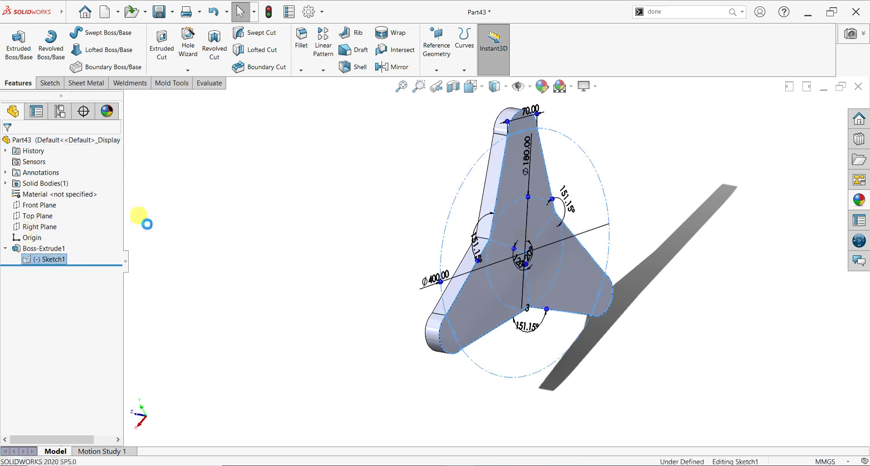
key(ctrl+8)
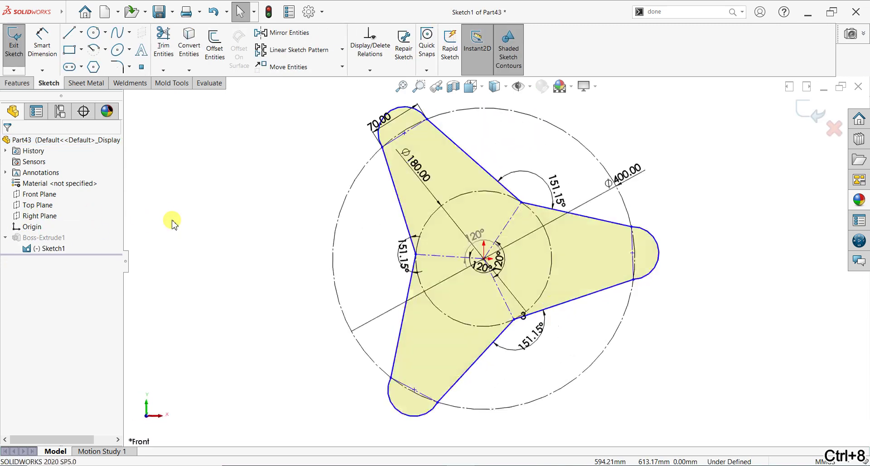
scroll(399, 157, down, 3)
scroll(394, 154, down, 2)
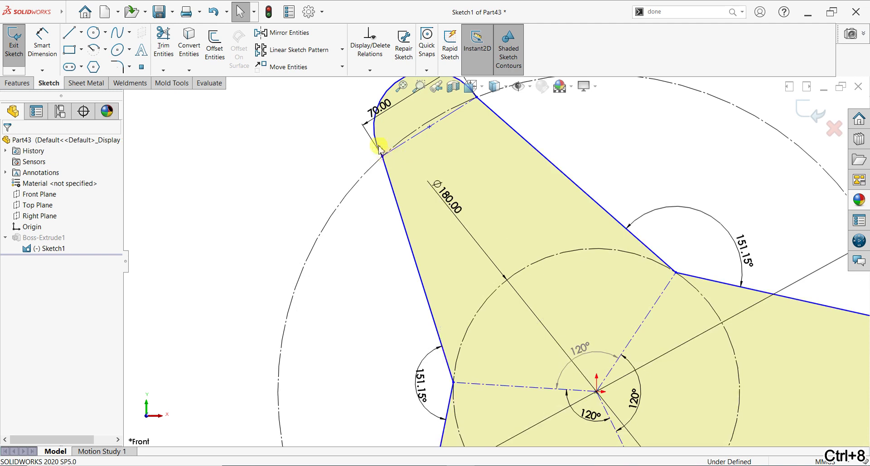
Try a tangent relation between the upper tip arc and its side, then undo it
ctrl+click(380, 151)
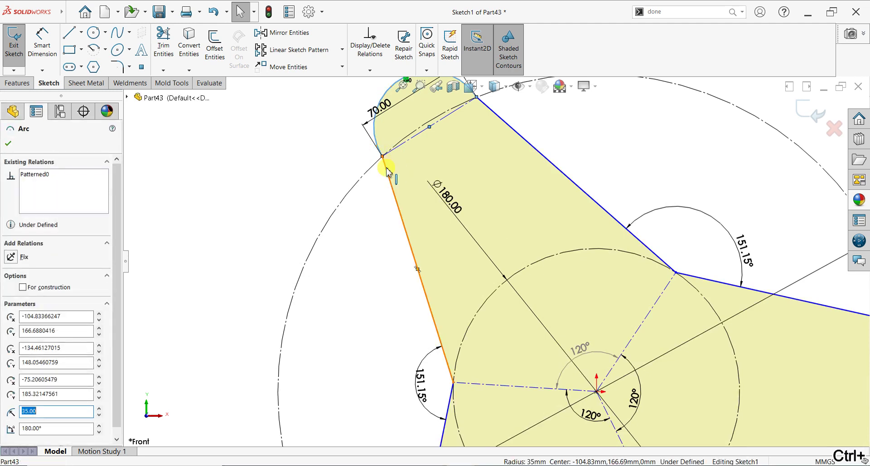
ctrl+click(387, 178)
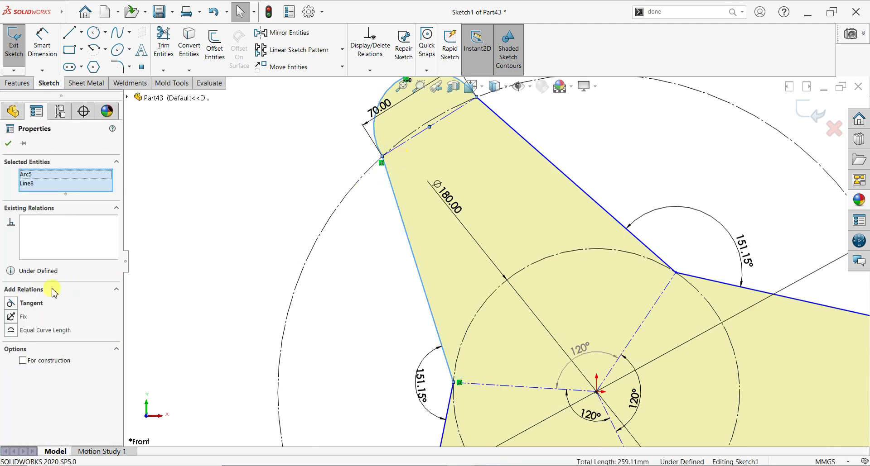
click(10, 304)
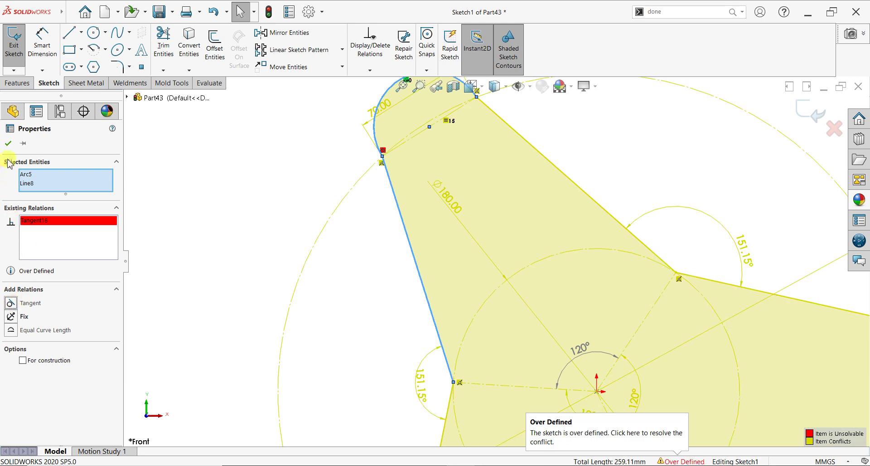
key(ctrl+z)
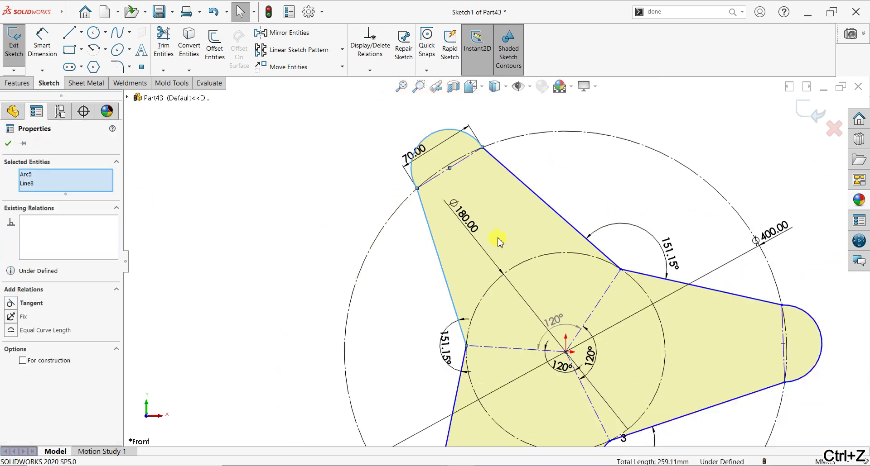
Exit the sketch and accept the rebuilt plate extrusion
scroll(651, 310, up, 2)
scroll(651, 311, down, 3)
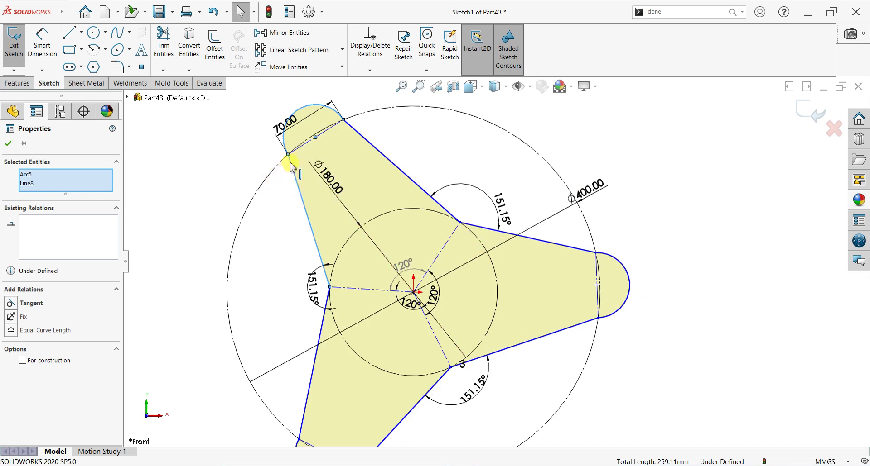
click(799, 116)
click(769, 168)
click(763, 176)
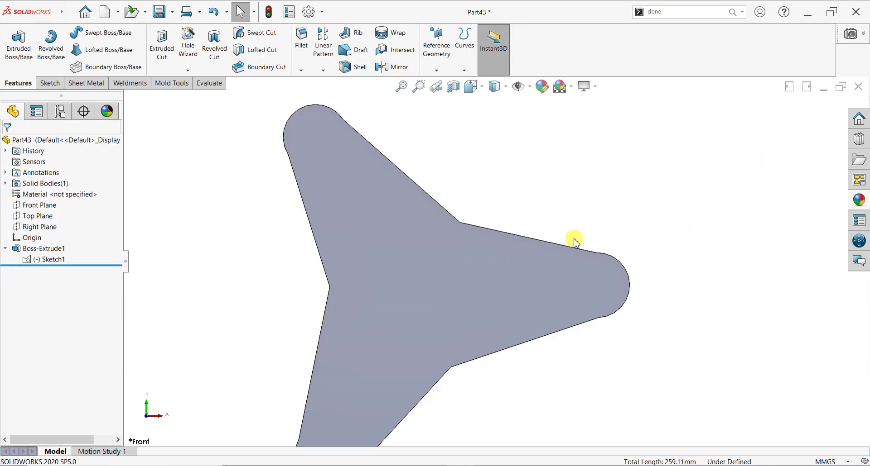
Start a new sketch on the plate's front face, viewed head-on
scroll(480, 194, up, 3)
scroll(570, 218, up, 1)
mouse_move(555, 203)
middle_down()
mouse_move(453, 189)
mouse_move(468, 159)
mouse_move(412, 246)
middle_up()
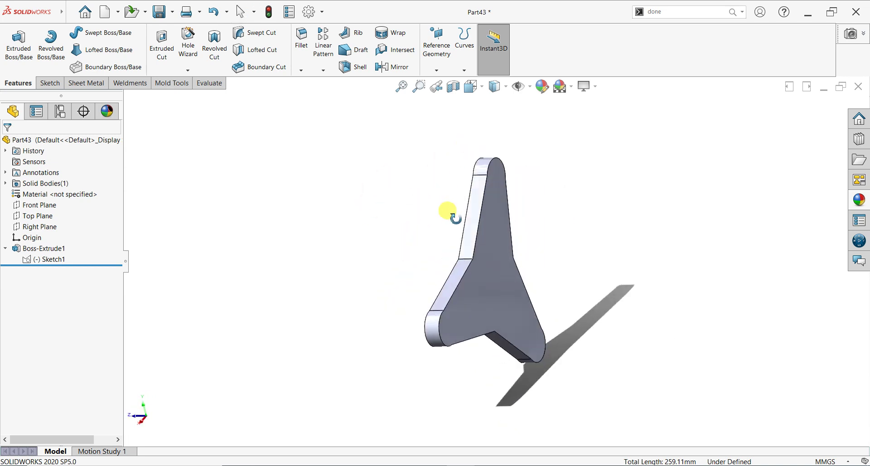
middle_drag(376, 195, 427, 233)
click(510, 268)
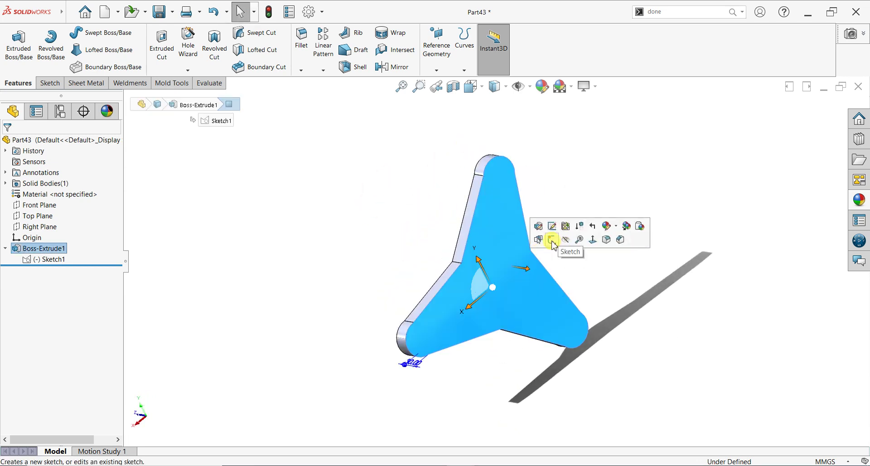
click(552, 241)
key(ctrl+8)
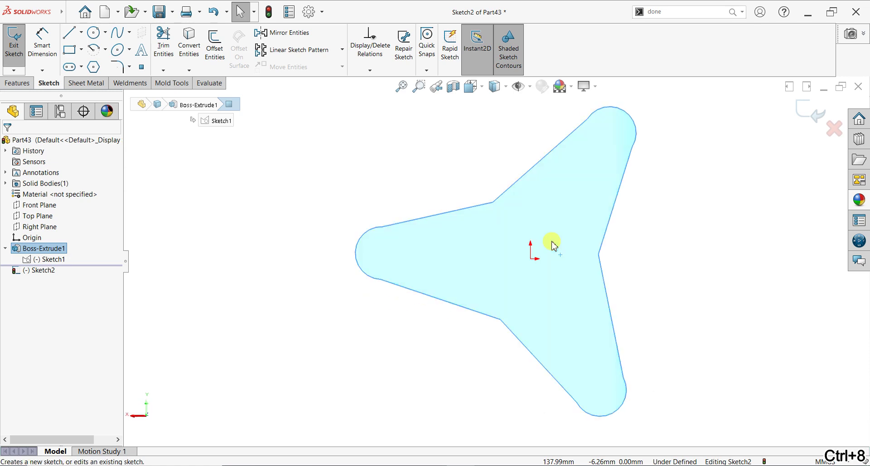
Draw a circle at the top arm's rounded end and dimension it Ø60 mm
click(94, 34)
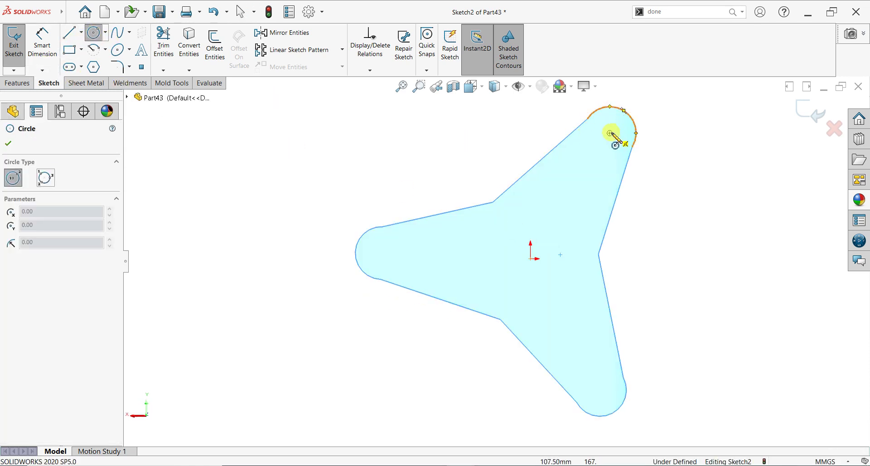
click(609, 134)
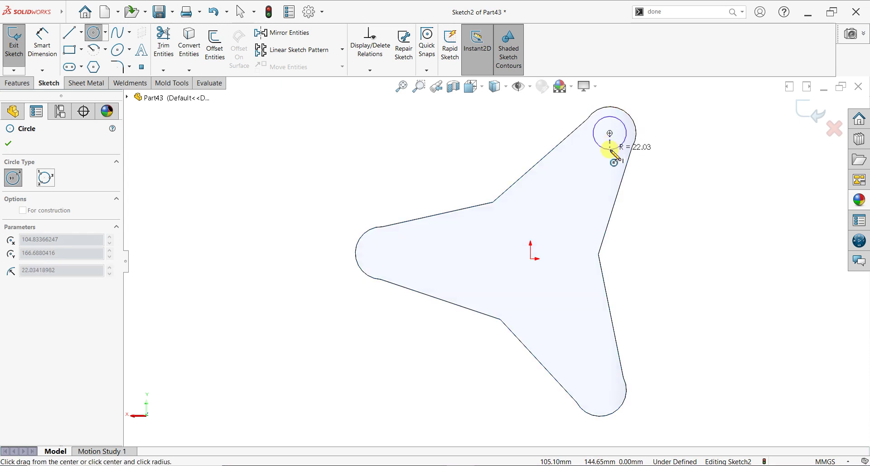
click(614, 156)
click(50, 55)
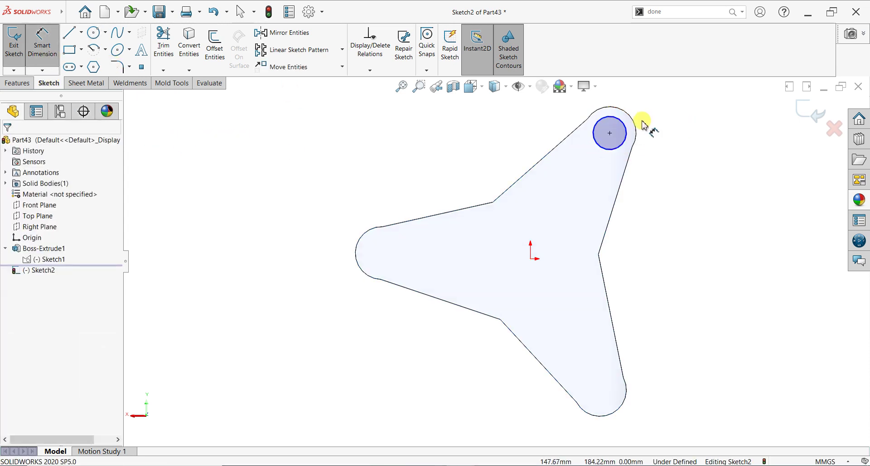
click(658, 117)
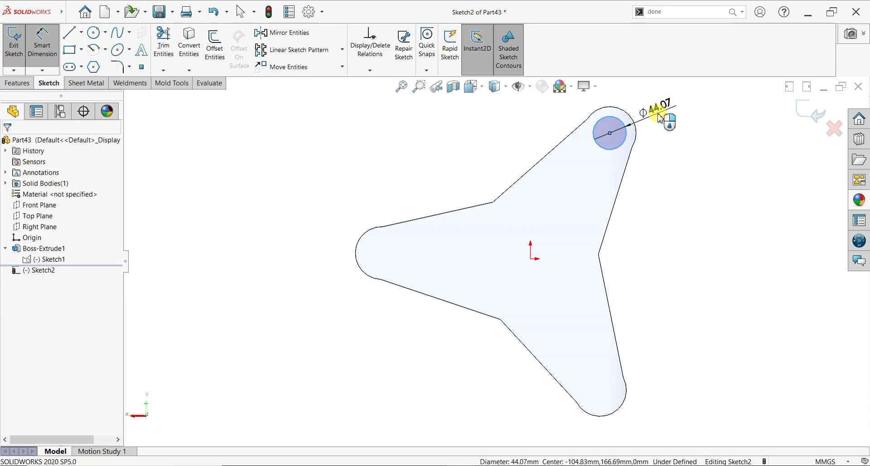
click(659, 117)
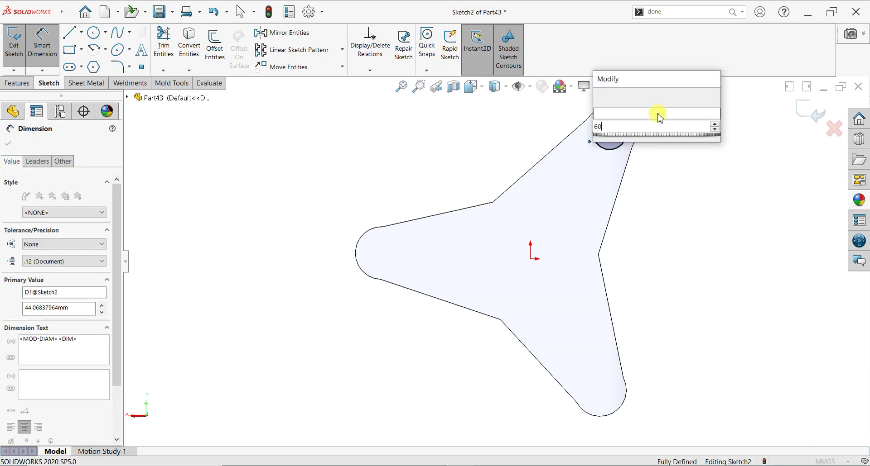
key(Return)
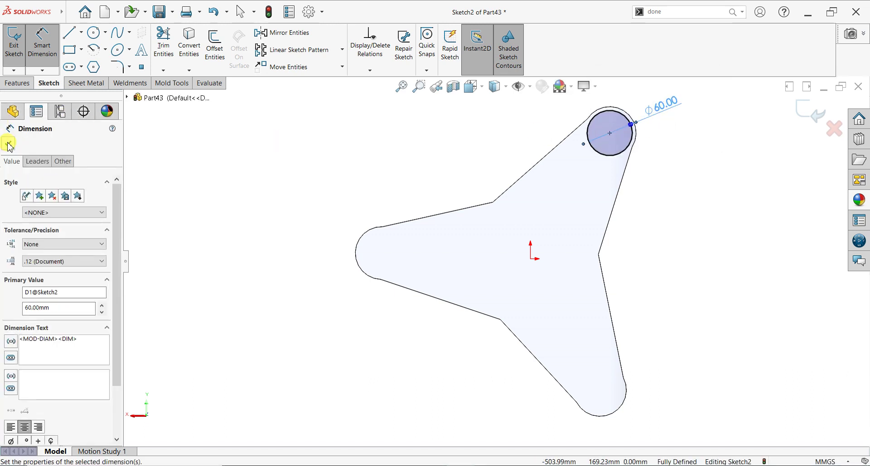
click(9, 144)
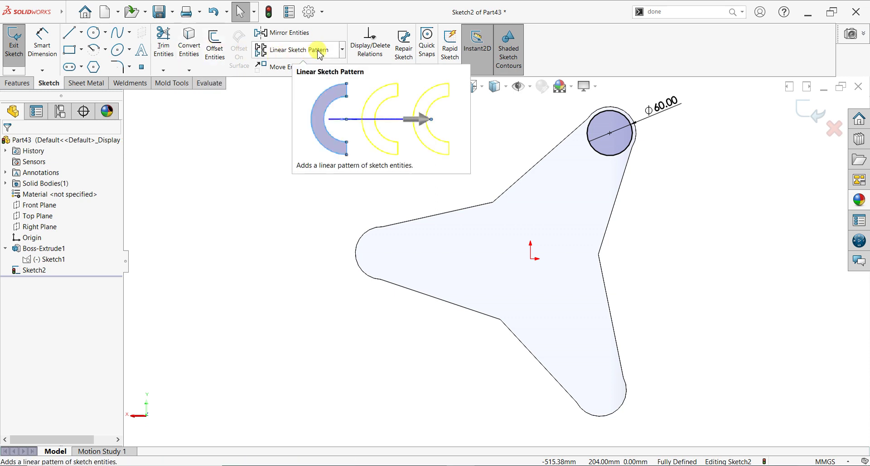
Circular-pattern the Ø60 circle into 3 instances, one per arm
click(341, 54)
click(290, 80)
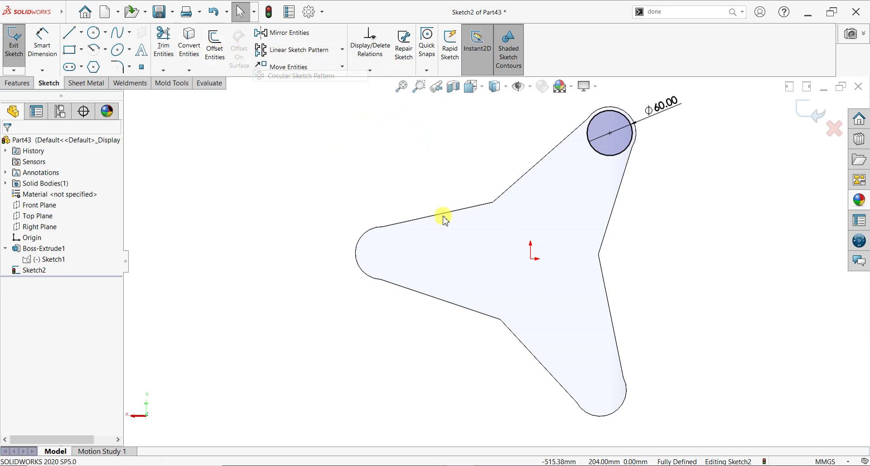
click(595, 123)
click(109, 286)
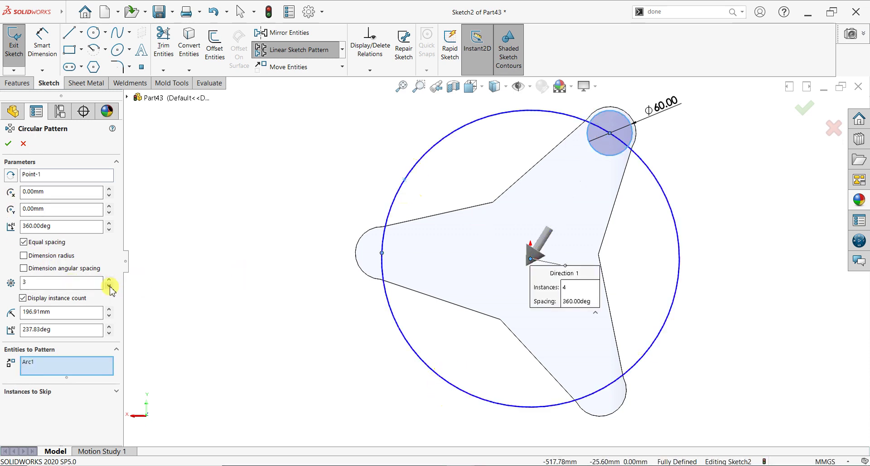
click(8, 144)
Extrude the three patterned circles 60 mm into cylindrical bosses
click(17, 83)
click(17, 58)
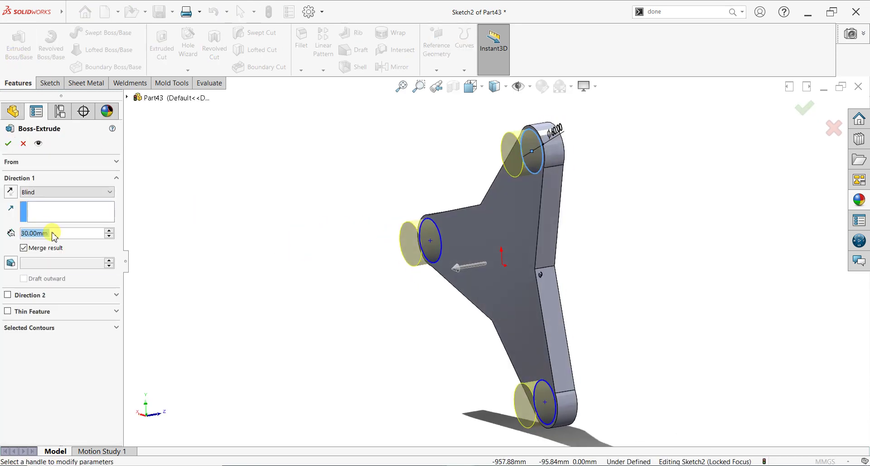
text(0)
key(Return)
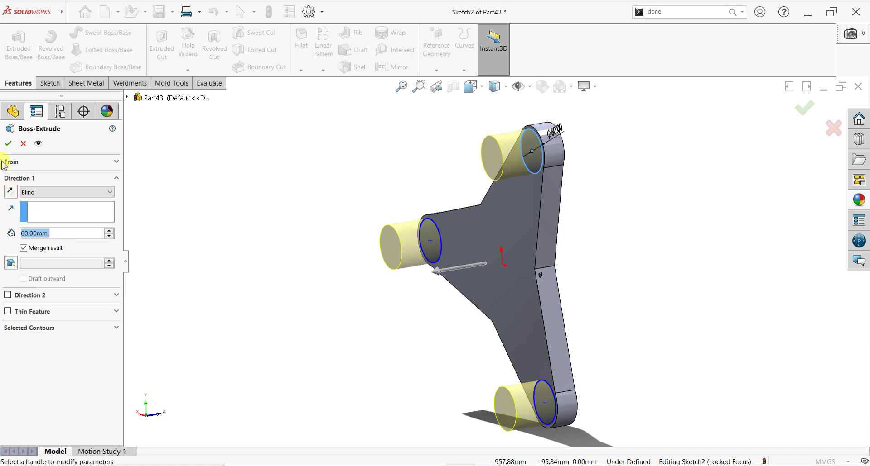
click(8, 144)
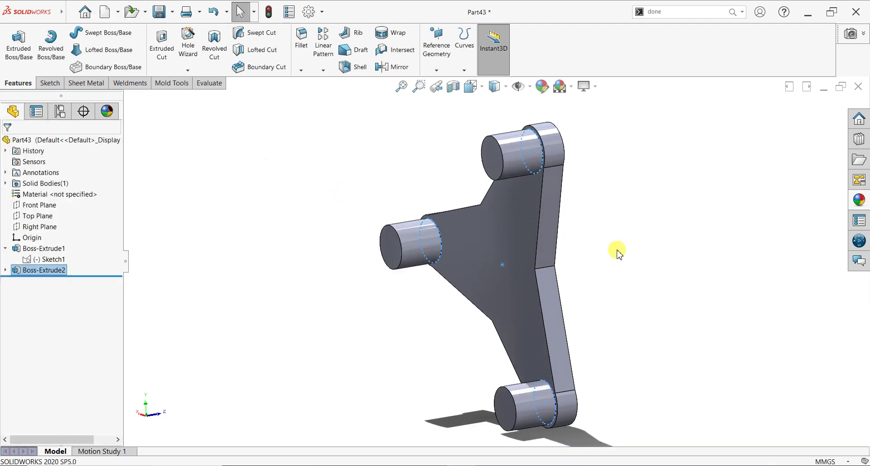
mouse_move(608, 287)
middle_down()
mouse_move(541, 245)
mouse_move(476, 254)
middle_up()
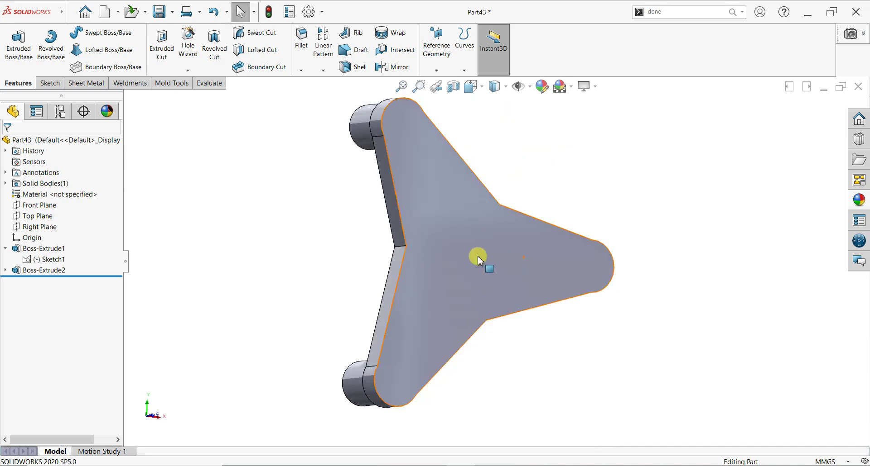
Sketch a Ø150 mm circle at the origin on the plate's plain face
click(475, 254)
click(518, 230)
key(ctrl+8)
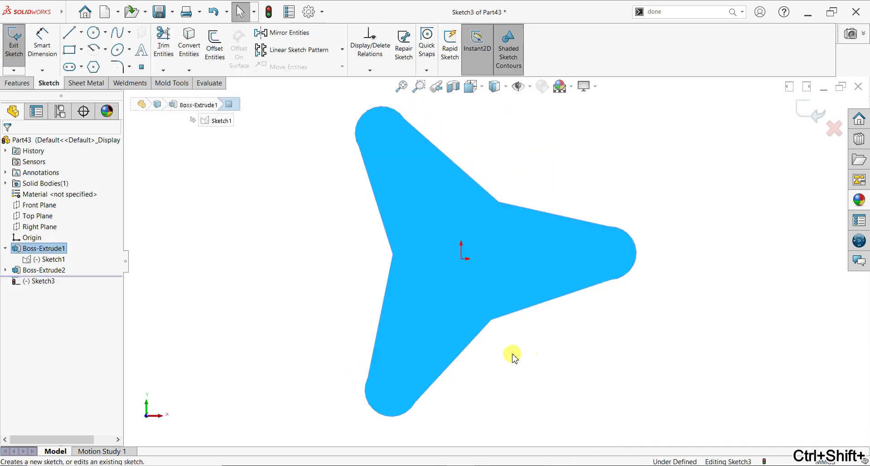
click(94, 33)
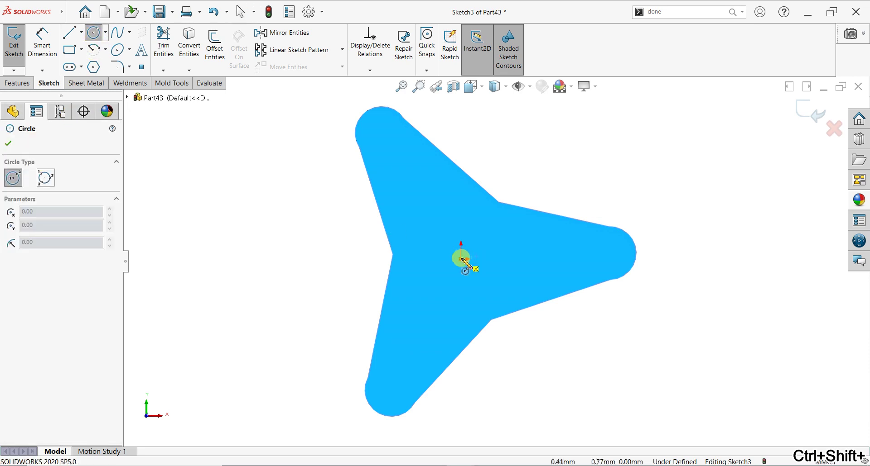
click(461, 259)
click(473, 313)
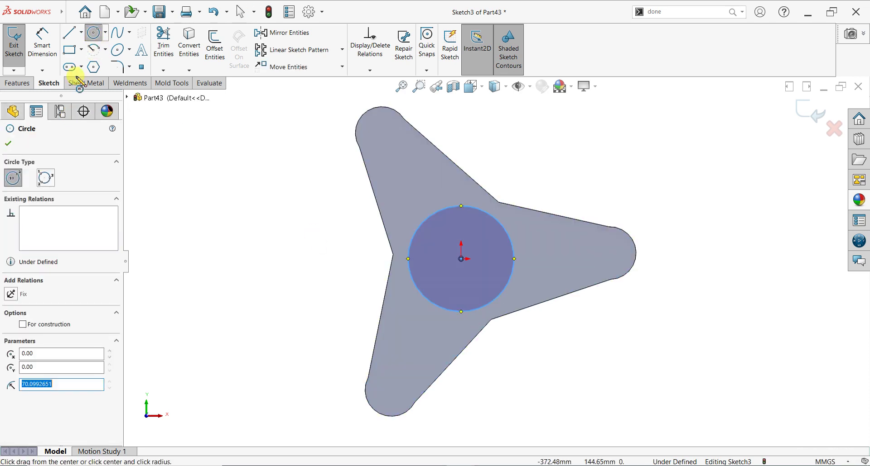
click(41, 45)
click(477, 213)
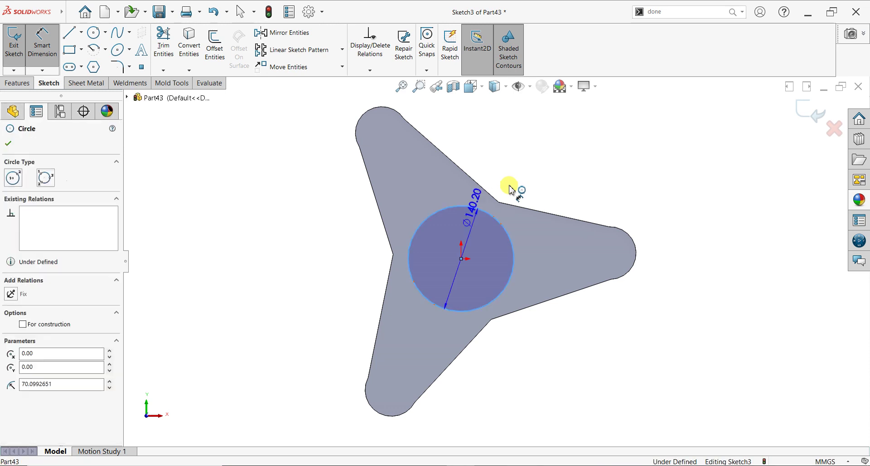
click(511, 190)
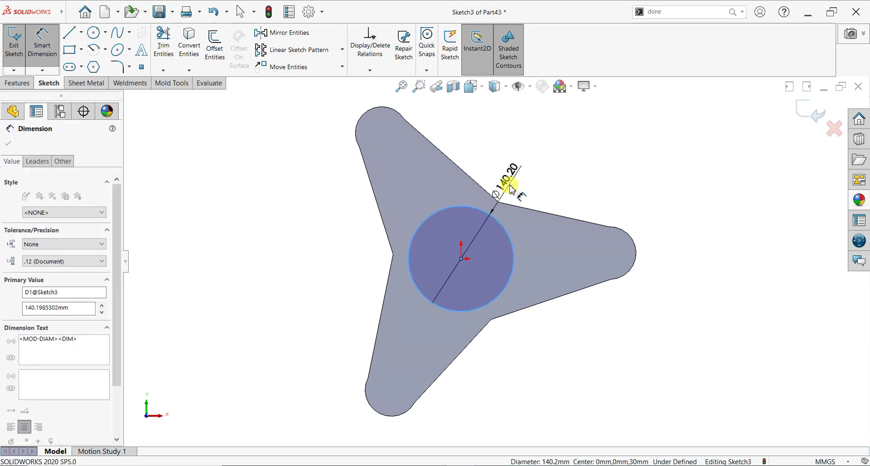
text(1)
key(Return)
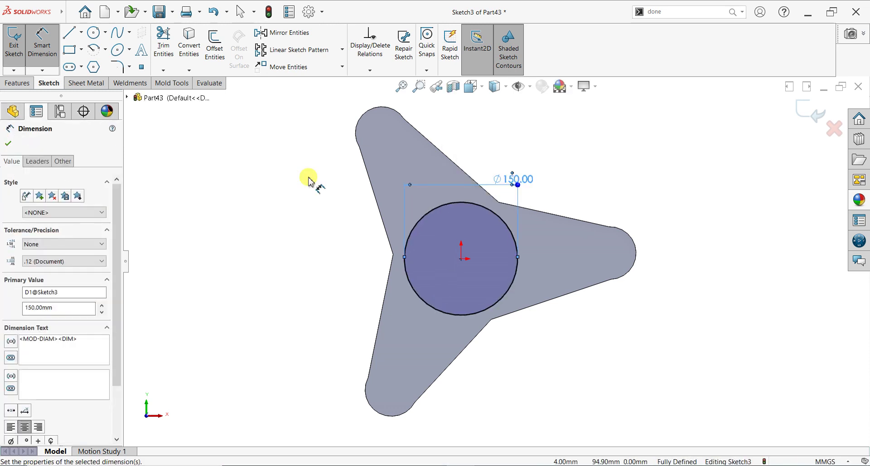
click(8, 143)
Extrude the central Ø150 circle 60 mm as a hub boss
click(18, 83)
click(19, 63)
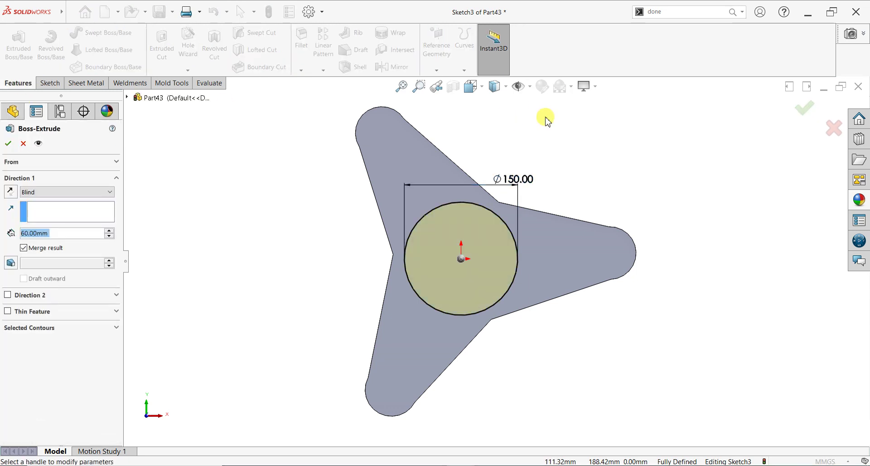
click(8, 144)
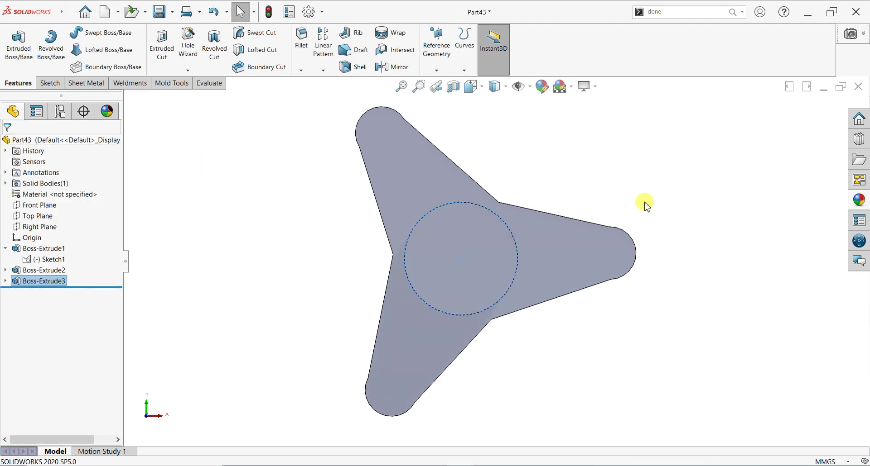
Start a new sketch on the central boss's end face, viewed head-on
middle_drag(645, 202, 434, 249)
click(433, 249)
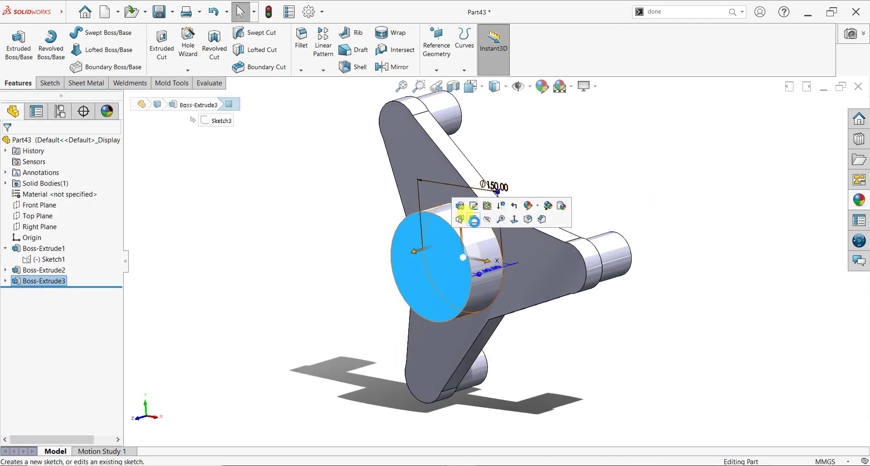
click(474, 221)
key(ctrl+8)
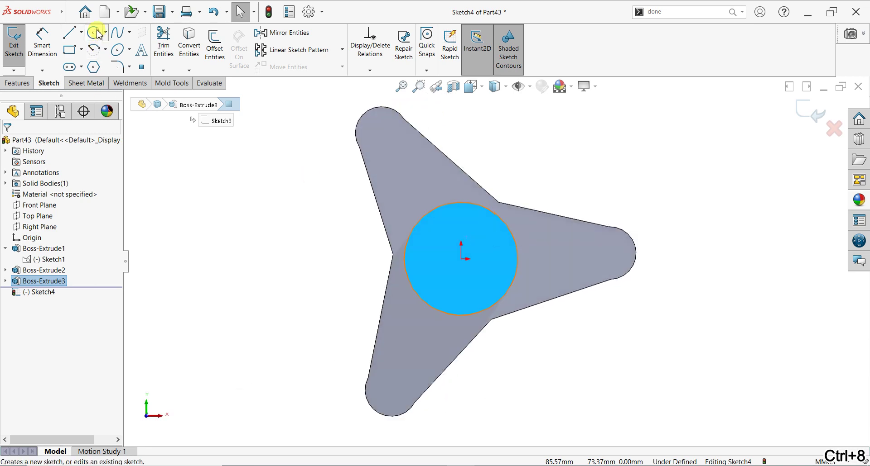
Draw a circle at the origin and dimension it Ø60 mm
click(97, 33)
click(461, 258)
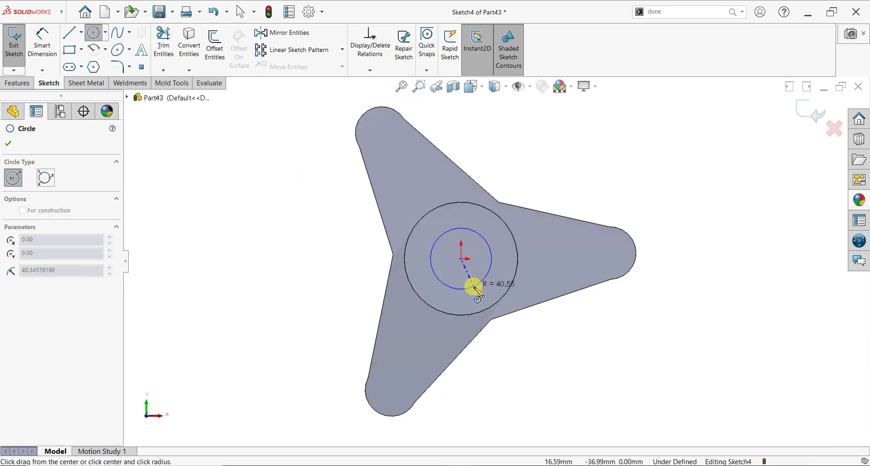
click(477, 292)
click(42, 43)
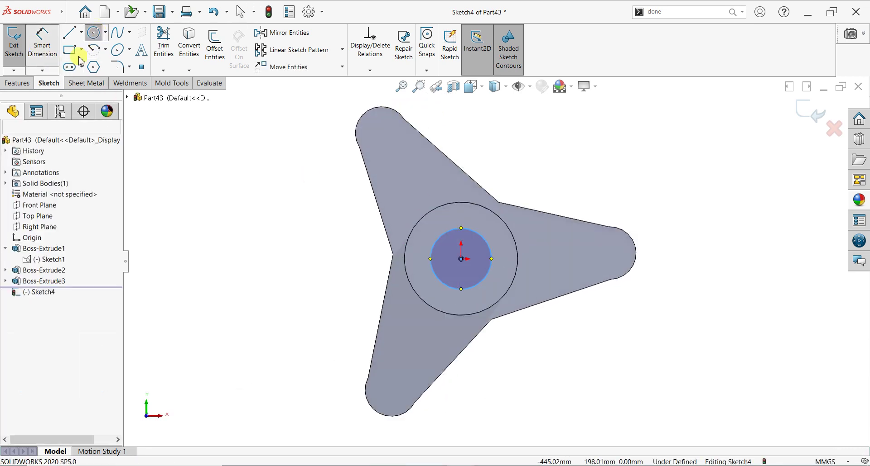
click(485, 245)
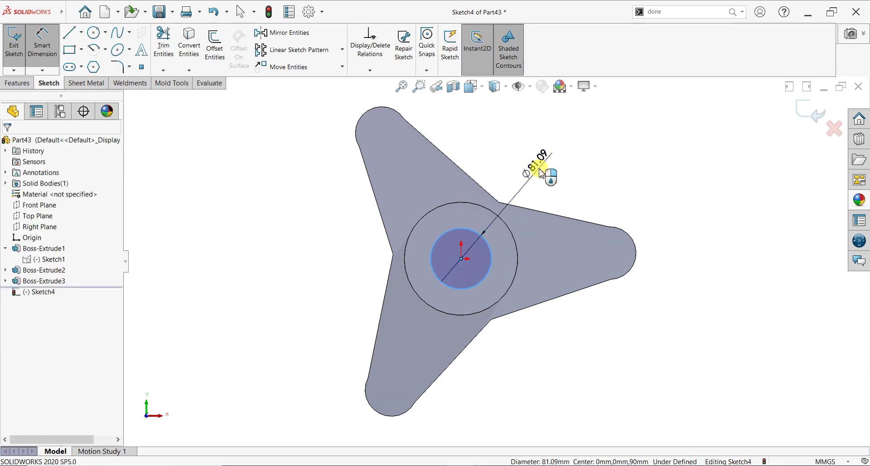
click(542, 174)
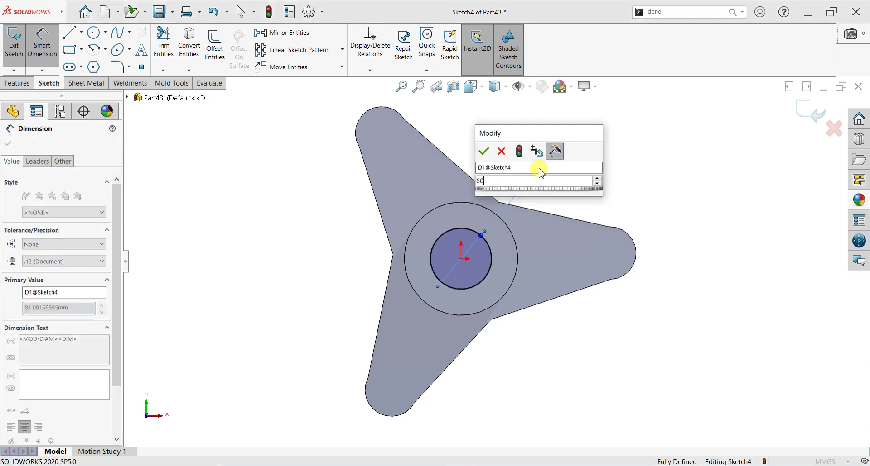
text(60)
key(Return)
click(7, 144)
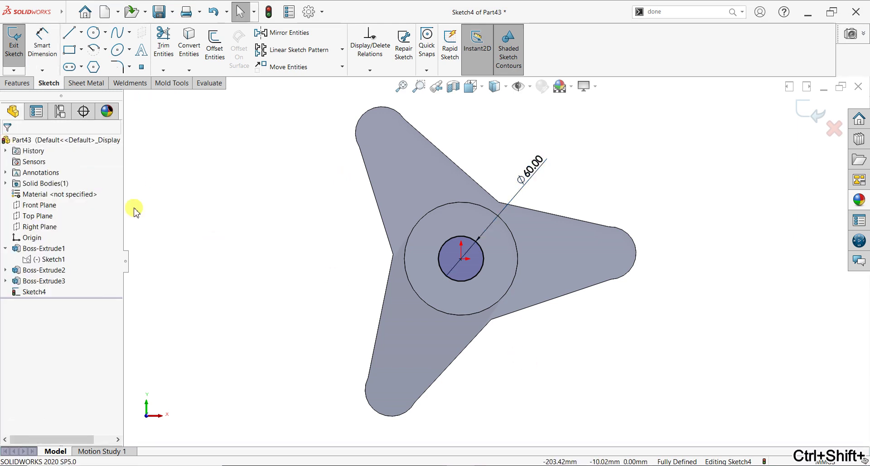
Extrude the Ø60 circle 120 mm to form the shaft
click(17, 83)
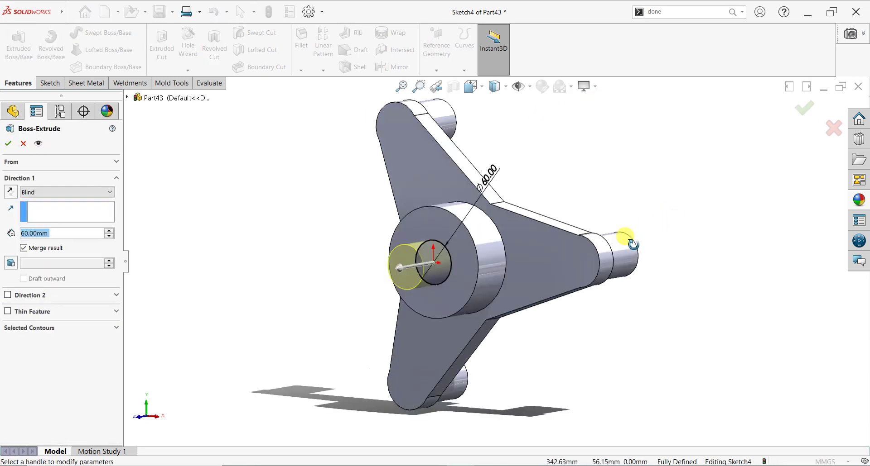
double_click(82, 233)
text(120)
key(Return)
click(9, 146)
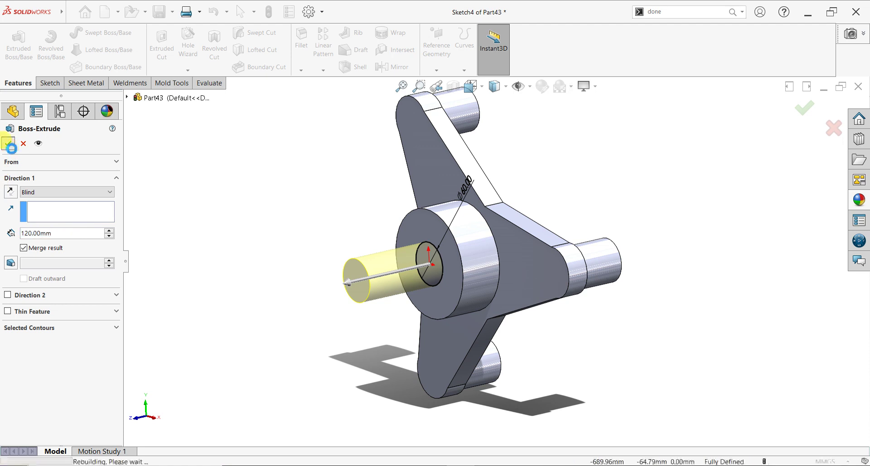
Sketch a hexagon centred on the origin on the shaft's end face
click(355, 281)
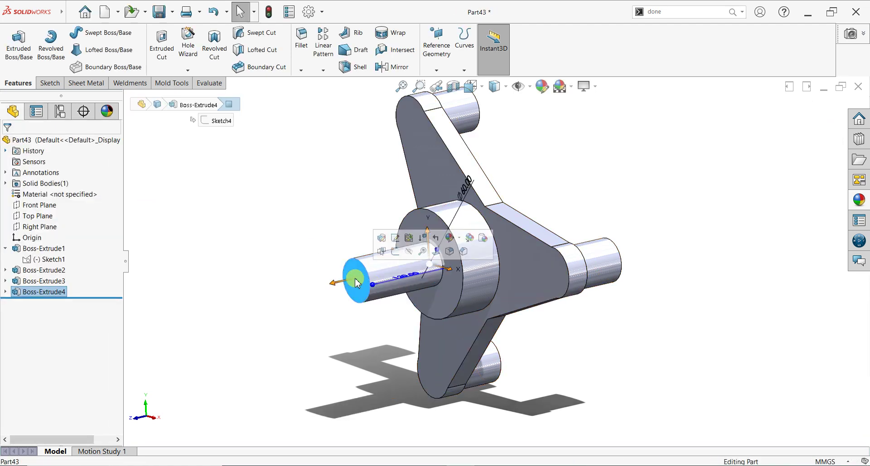
key(ctrl+8)
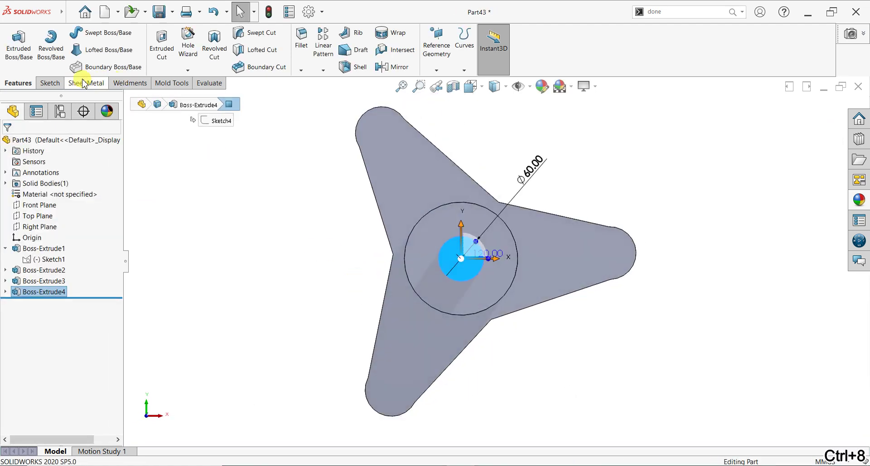
click(55, 87)
click(15, 45)
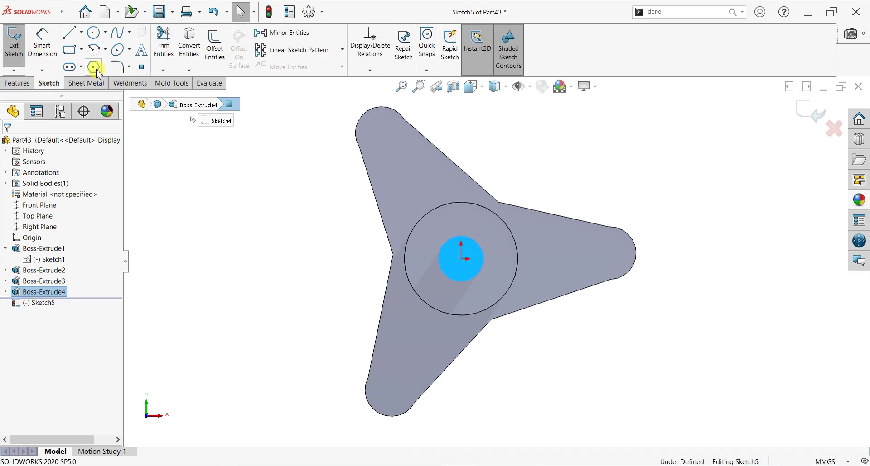
scroll(464, 263, down, 3)
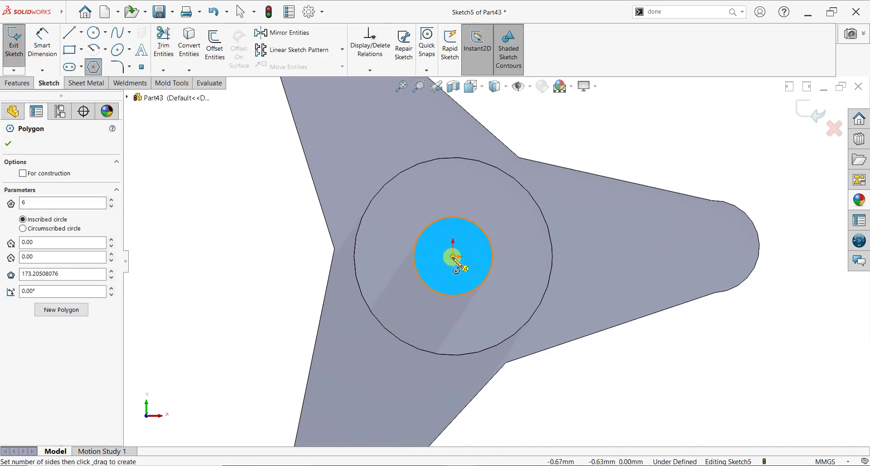
click(452, 257)
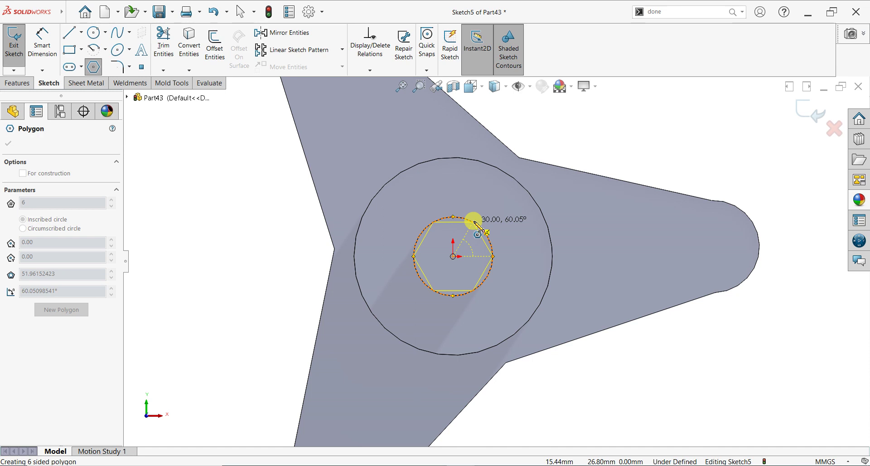
click(476, 224)
key(Escape)
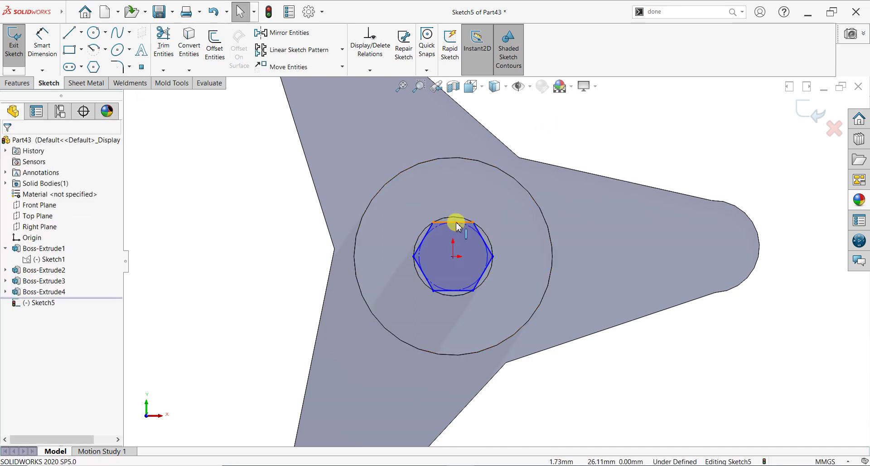
Make the hexagon's top edge horizontal and a corner coincident with the shaft's circular edge
click(456, 224)
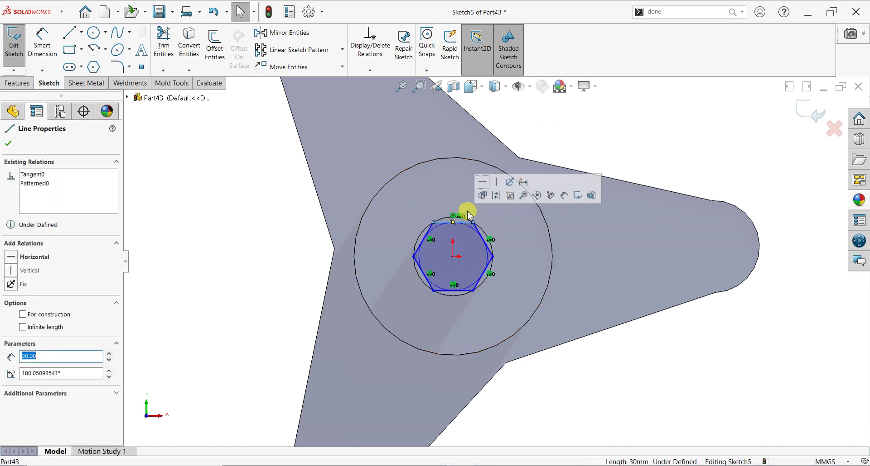
click(473, 186)
click(8, 144)
scroll(501, 180, down, 3)
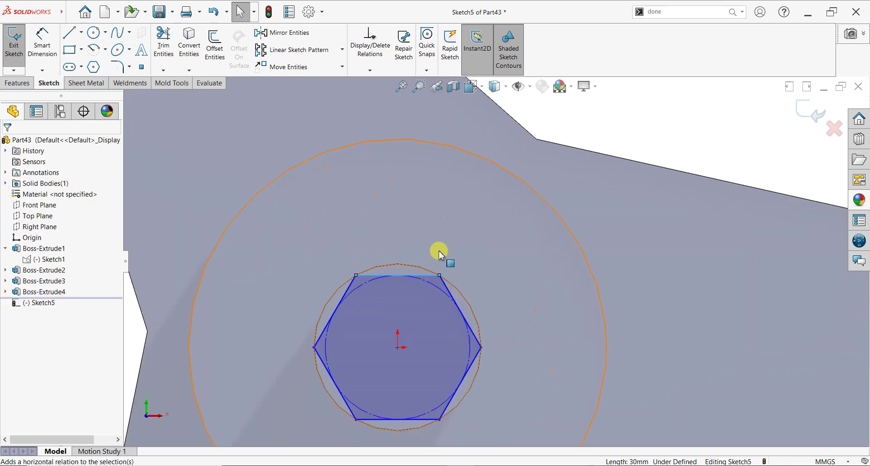
ctrl+click(439, 275)
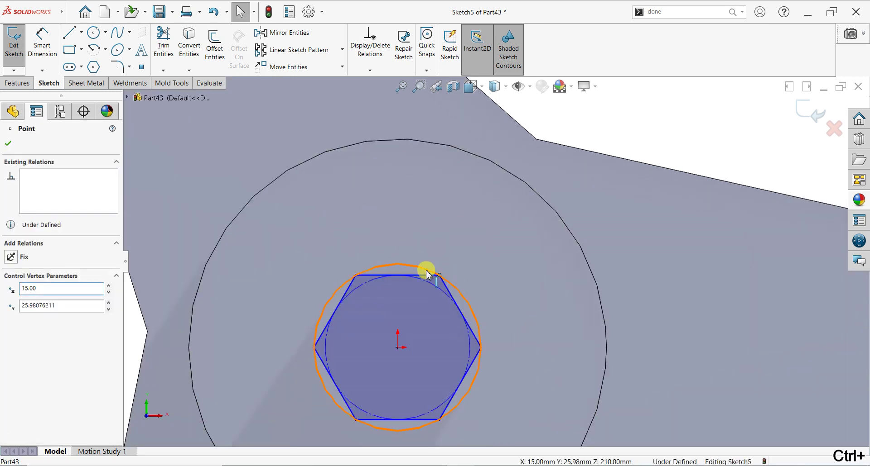
ctrl+click(423, 267)
click(13, 317)
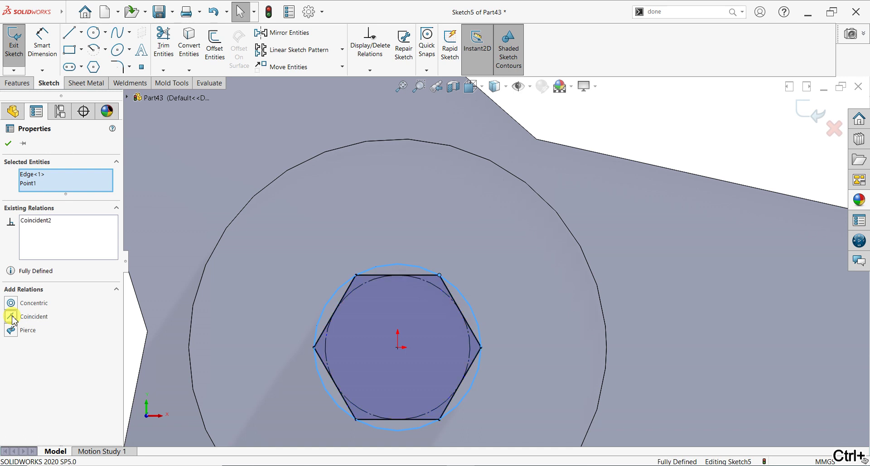
click(9, 144)
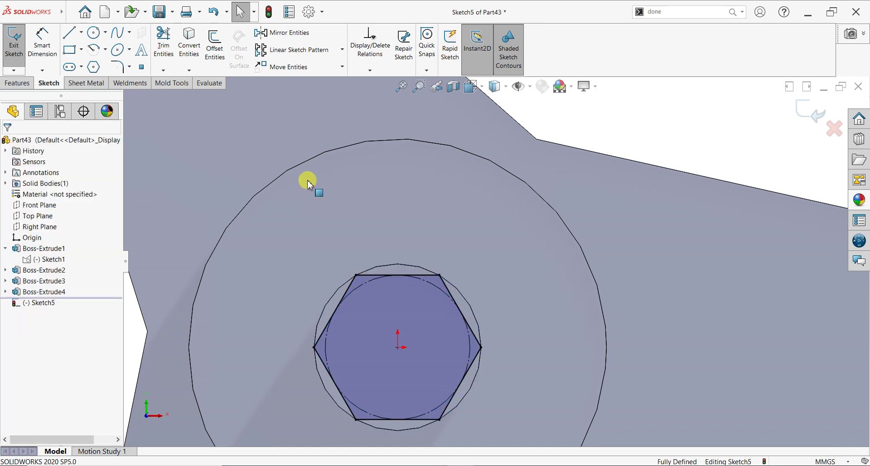
Extrude the hexagon 70 mm from the shaft end
scroll(450, 237, up, 2)
scroll(528, 243, up, 1)
middle_drag(528, 252, 272, 226)
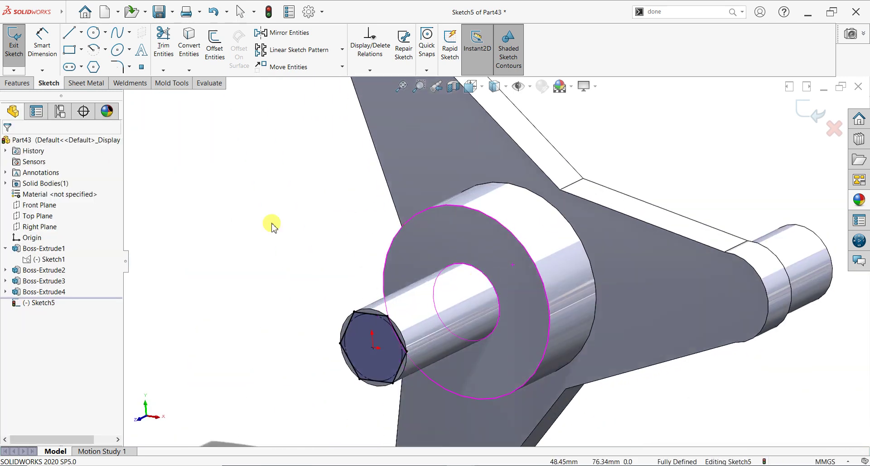
click(17, 83)
click(18, 45)
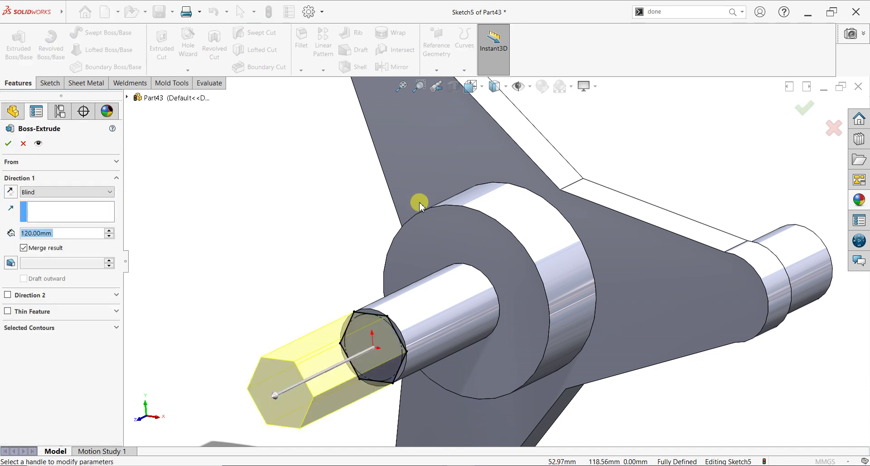
text(70)
key(Return)
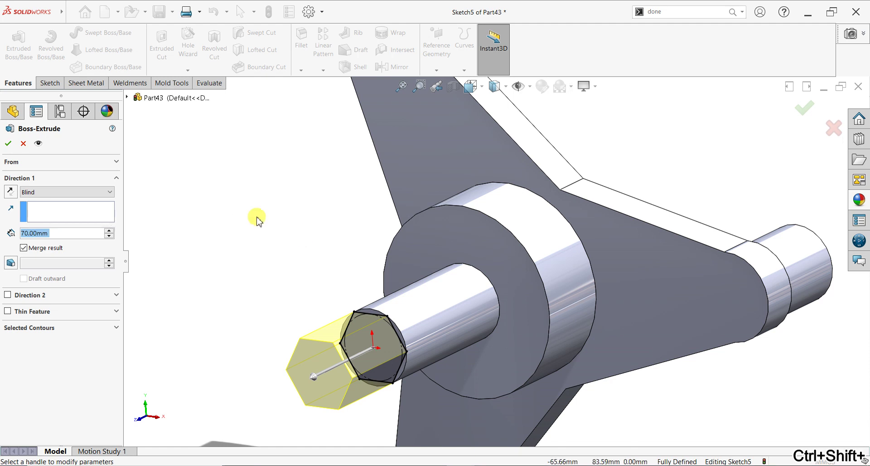
click(8, 143)
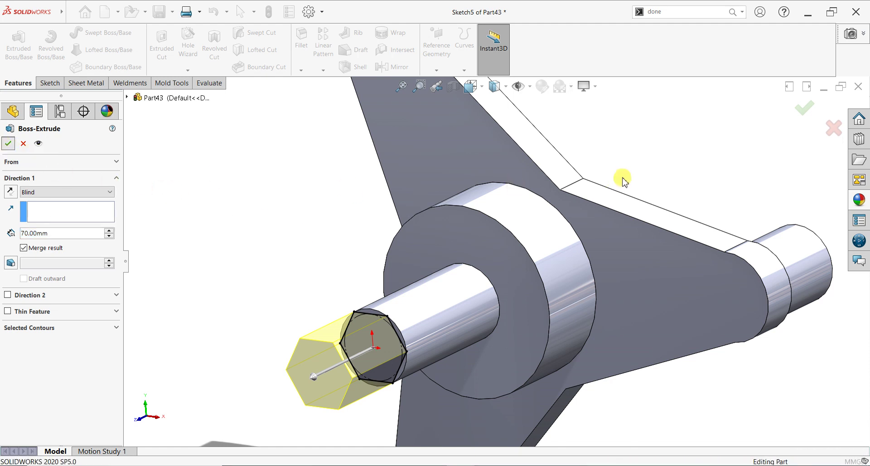
Apply red high gloss plastic to the whole part
key(f)
mouse_move(616, 331)
middle_down()
mouse_move(784, 270)
mouse_move(650, 299)
middle_up()
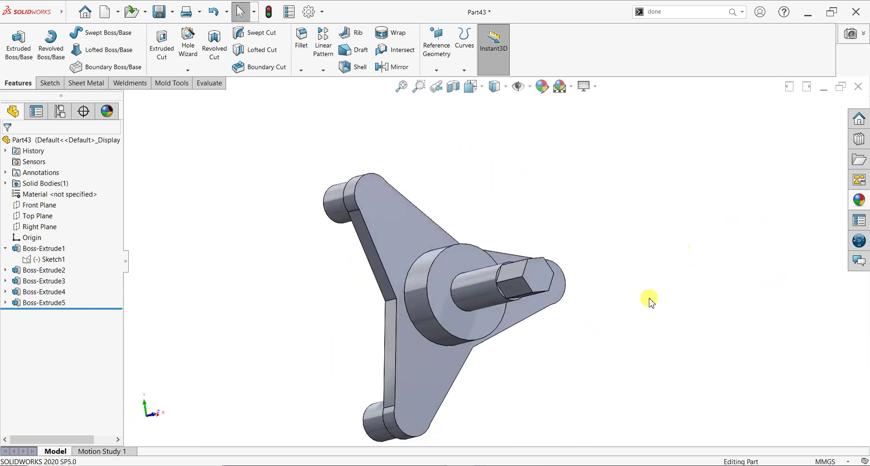
click(859, 201)
mouse_move(450, 306)
middle_down()
mouse_move(490, 240)
mouse_move(578, 240)
mouse_move(543, 219)
mouse_move(598, 257)
mouse_move(597, 271)
middle_up()
scroll(840, 351, down, 2)
scroll(841, 353, down, 2)
scroll(842, 355, down, 3)
scroll(841, 355, down, 3)
drag(828, 251, 549, 264)
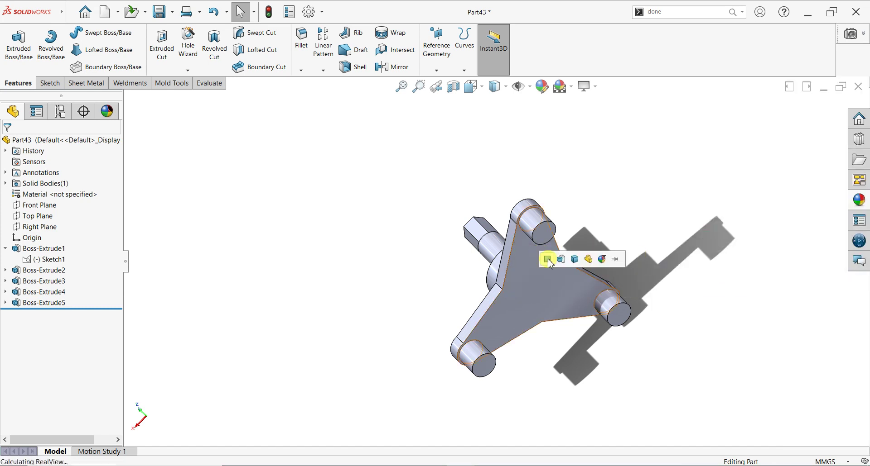
click(601, 259)
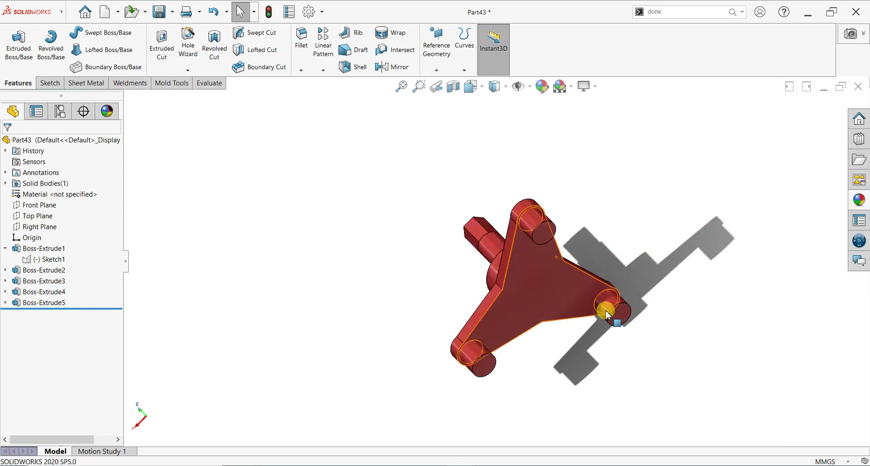
Make the hub collar white high gloss plastic
middle_drag(606, 312, 549, 249)
mouse_move(559, 357)
middle_down()
mouse_move(610, 279)
mouse_move(662, 301)
middle_up()
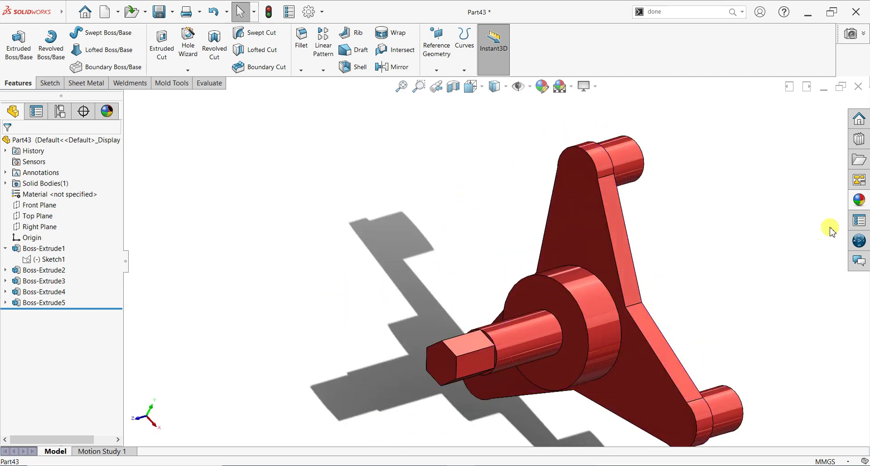
click(858, 200)
scroll(825, 299, up, 5)
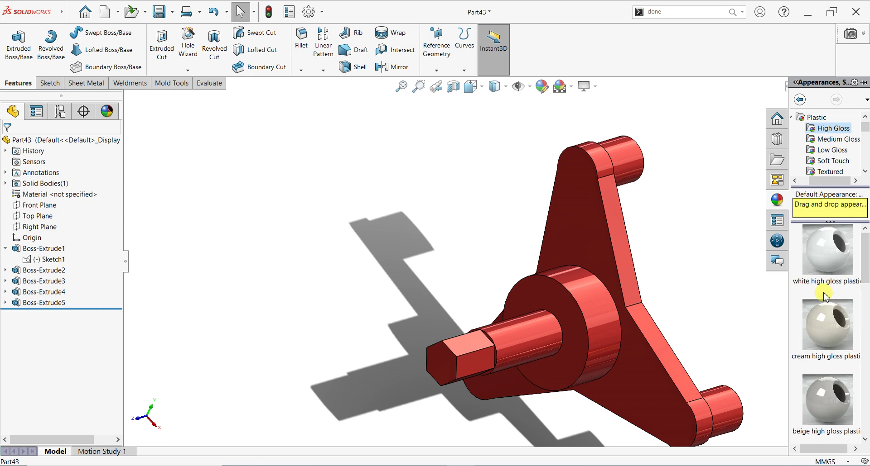
drag(821, 259, 586, 305)
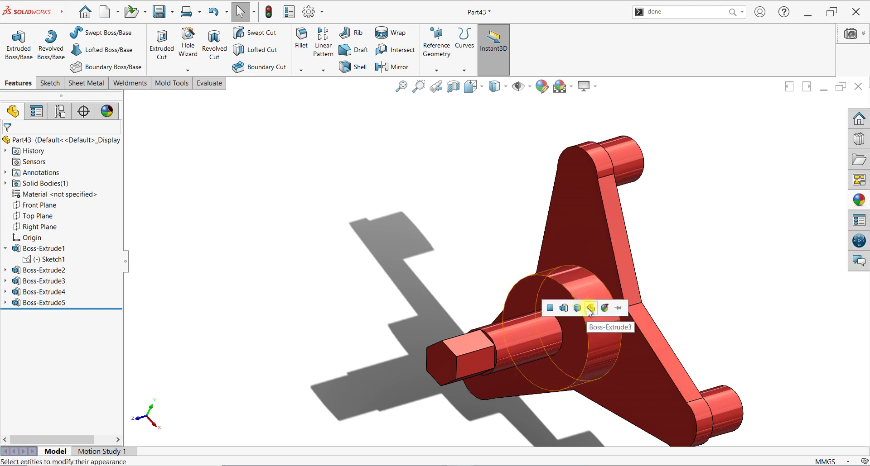
click(563, 309)
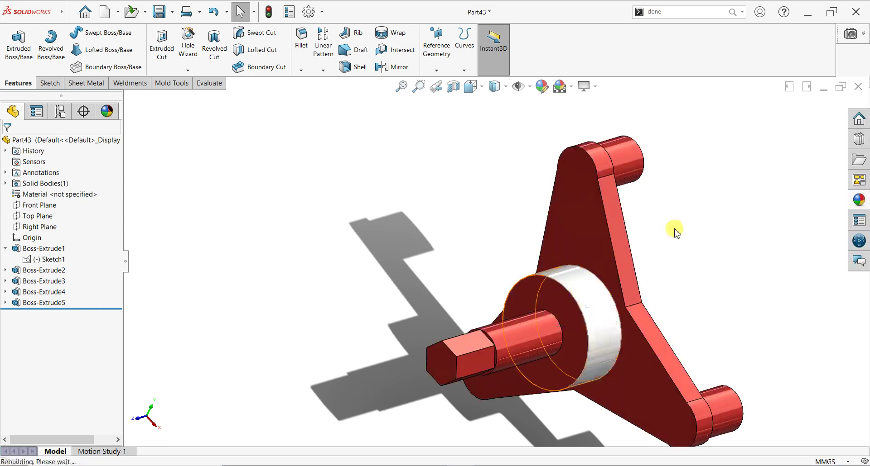
Colour the top, right and bottom lobe bosses white
click(864, 201)
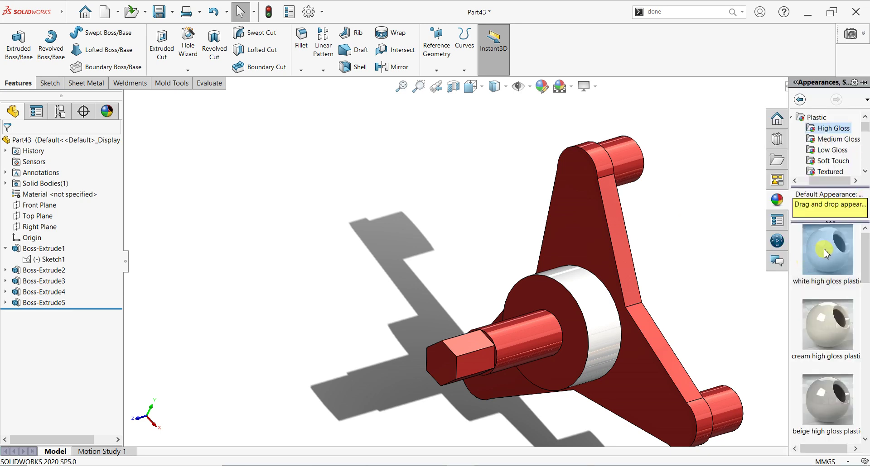
drag(823, 254, 622, 164)
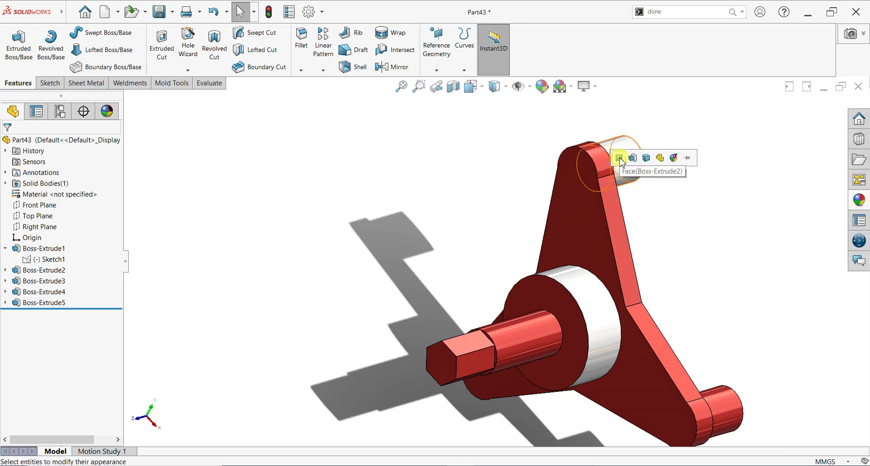
click(619, 158)
scroll(647, 290, up, 3)
middle_drag(647, 293, 576, 299)
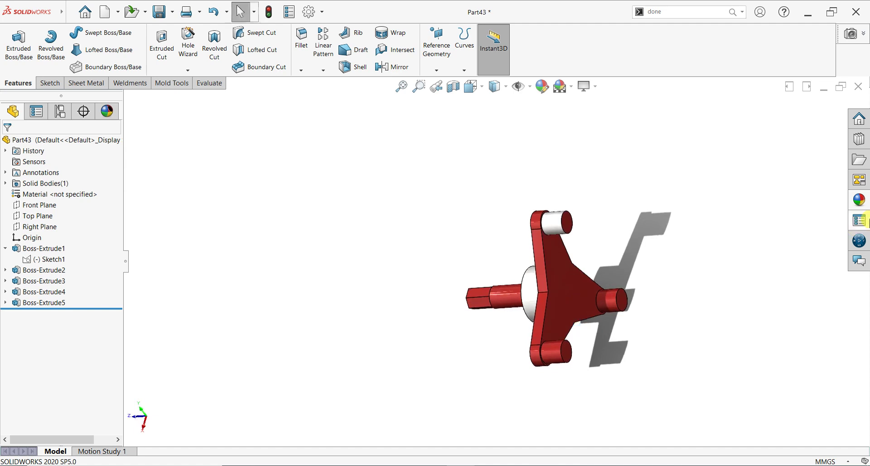
click(864, 202)
drag(822, 268, 614, 299)
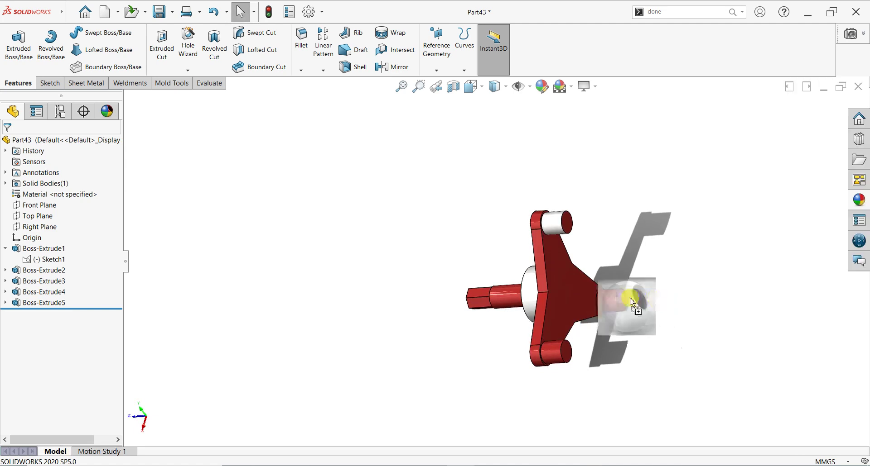
click(607, 294)
click(859, 199)
mouse_move(825, 250)
mouse_down()
mouse_move(688, 312)
mouse_move(549, 351)
mouse_up()
click(549, 351)
Give the round shaft section's face a white finish
mouse_move(613, 330)
middle_down()
mouse_move(678, 253)
mouse_move(714, 285)
mouse_move(566, 275)
mouse_move(692, 262)
mouse_move(716, 272)
mouse_move(668, 256)
mouse_move(621, 320)
mouse_move(625, 342)
mouse_move(687, 314)
middle_up()
scroll(605, 308, down, 4)
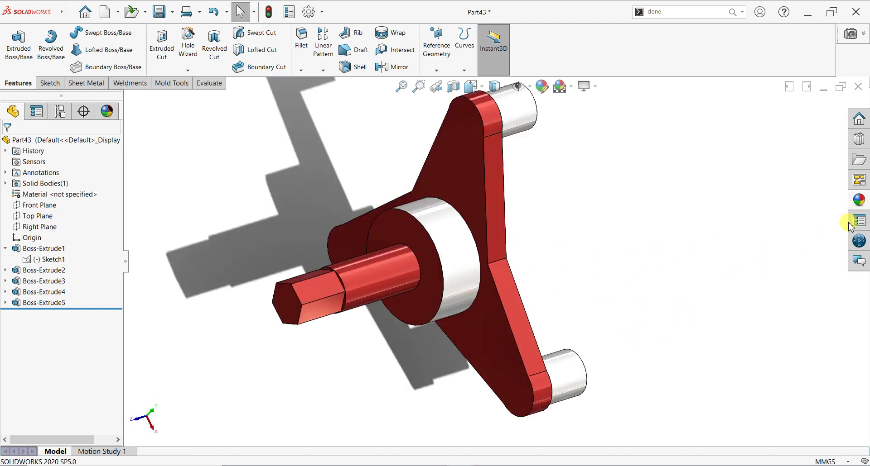
mouse_move(688, 338)
middle_down()
mouse_move(632, 268)
mouse_move(608, 274)
mouse_move(702, 248)
mouse_move(714, 286)
middle_up()
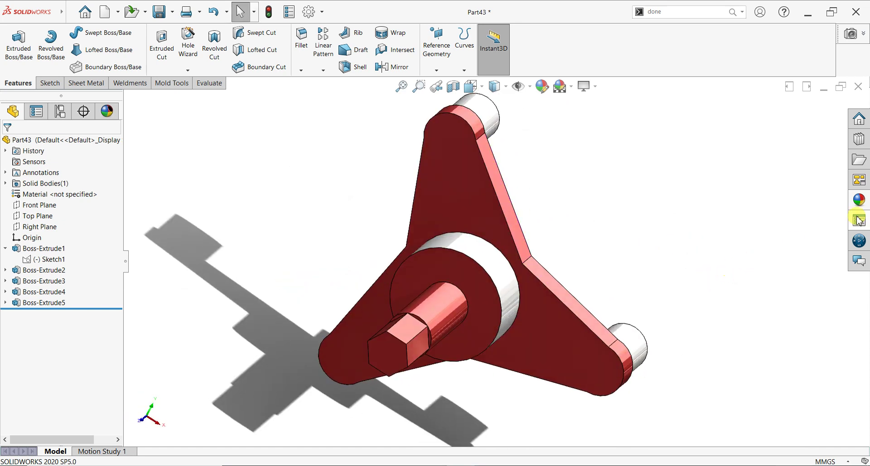
click(858, 200)
drag(816, 254, 426, 317)
click(425, 313)
key(f)
middle_drag(651, 327, 560, 305)
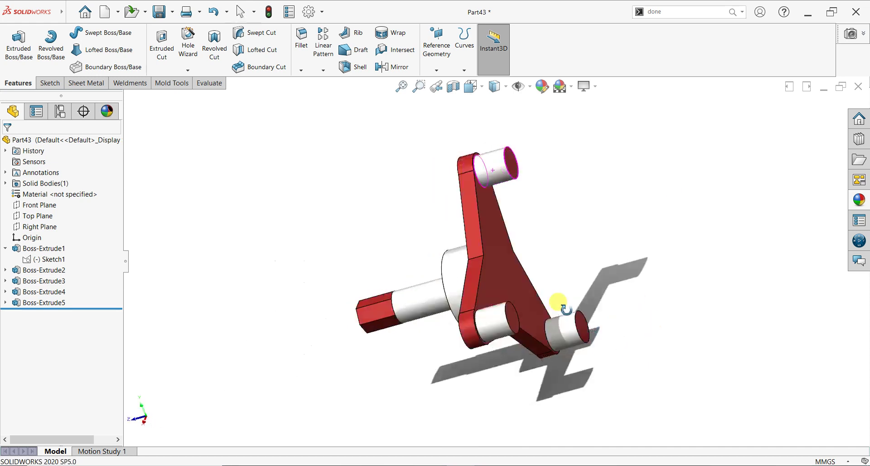
Save As 'Part 2' in the Mechanism 2 folder
click(172, 13)
click(176, 36)
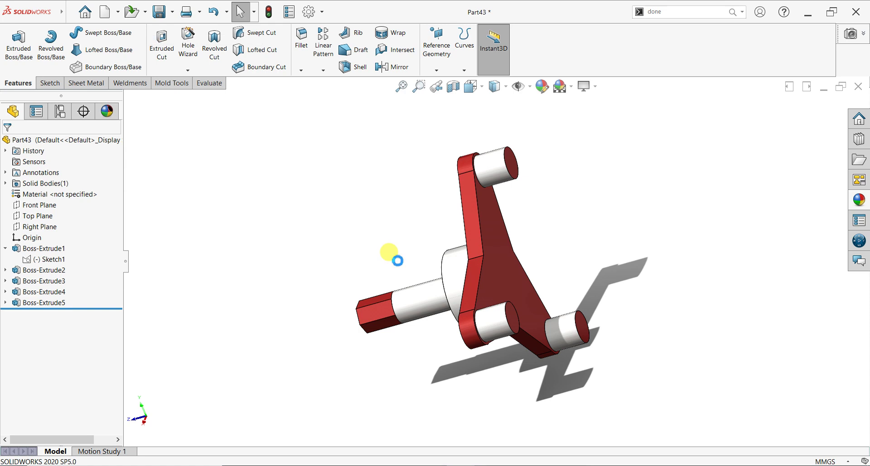
text(Part)
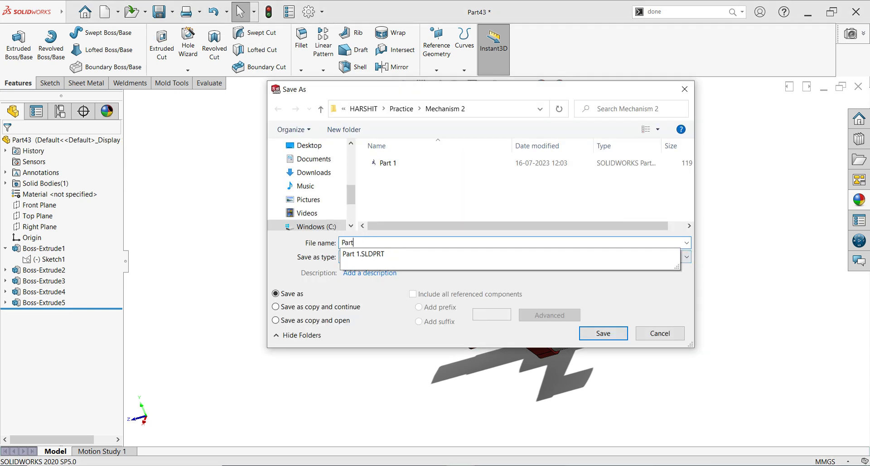
text( 2)
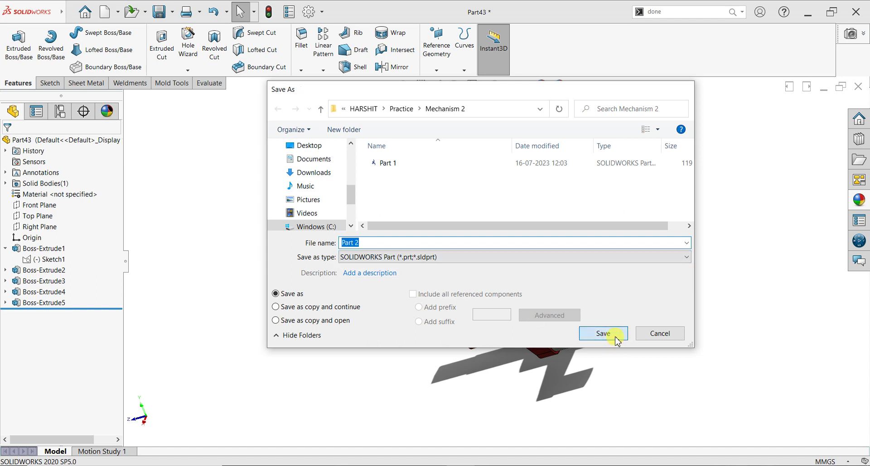
click(616, 337)
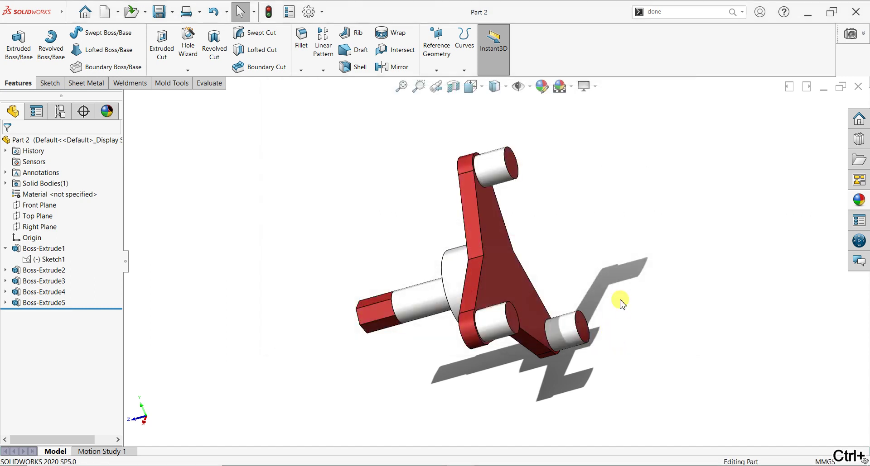
key(ctrl+n)
Draw a center rectangle on the Front Plane, centred on the origin
click(48, 84)
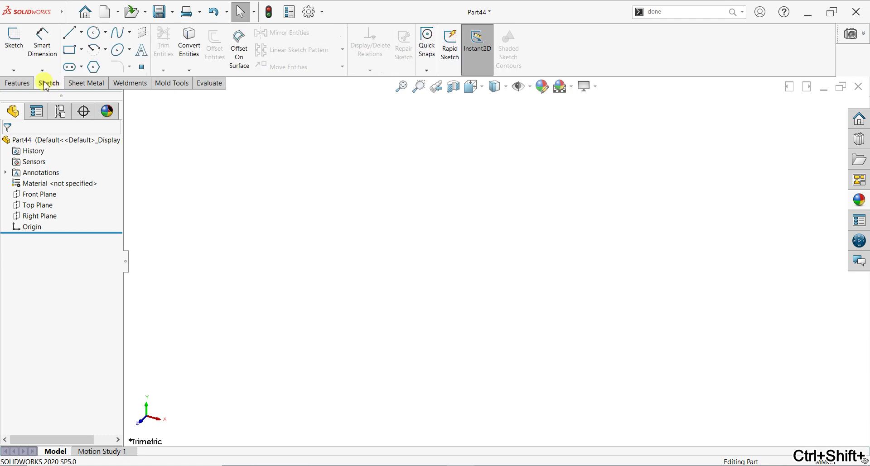
click(14, 45)
click(368, 189)
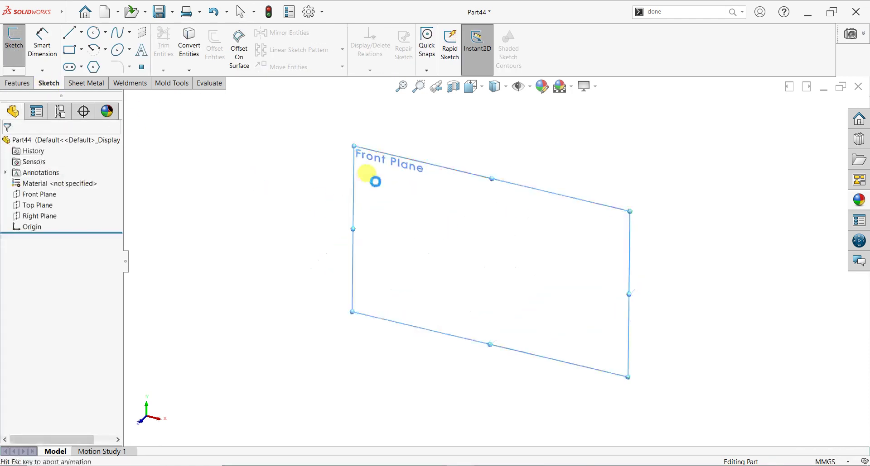
click(81, 49)
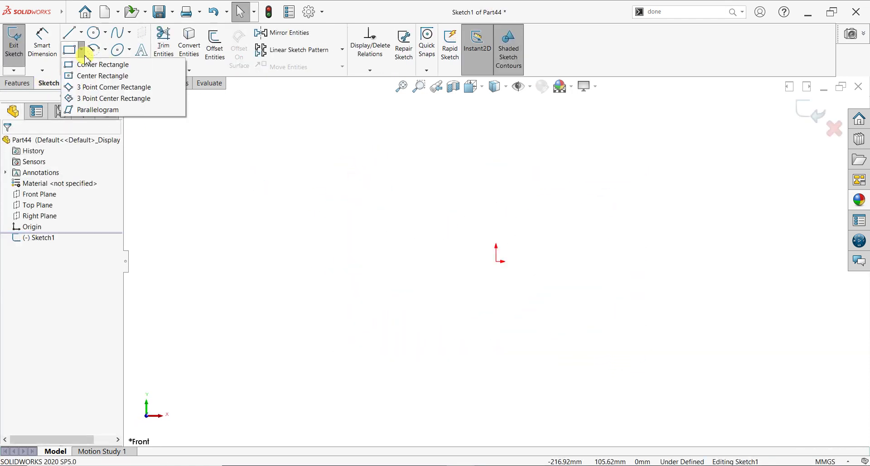
click(82, 76)
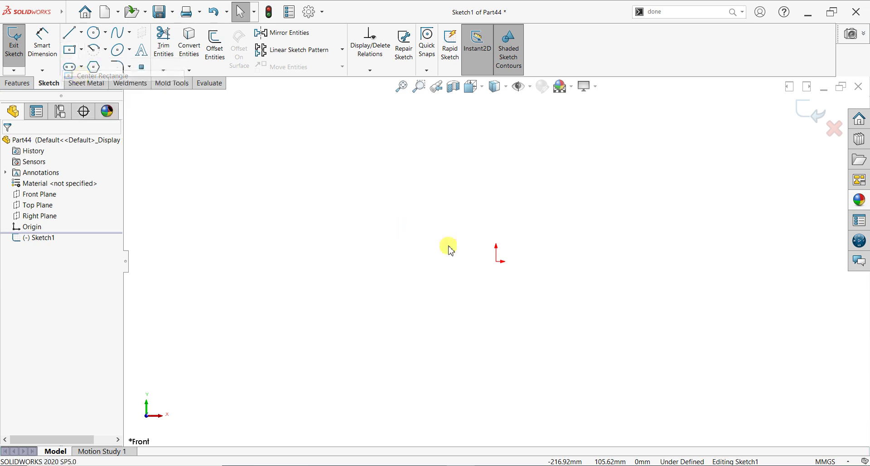
click(496, 262)
click(591, 364)
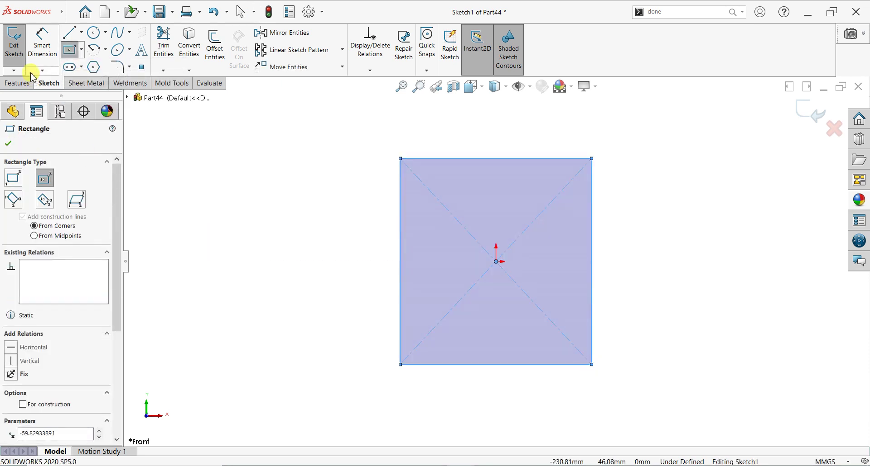
Dimension the rectangle 200 mm wide and 200 mm high
click(42, 43)
click(497, 151)
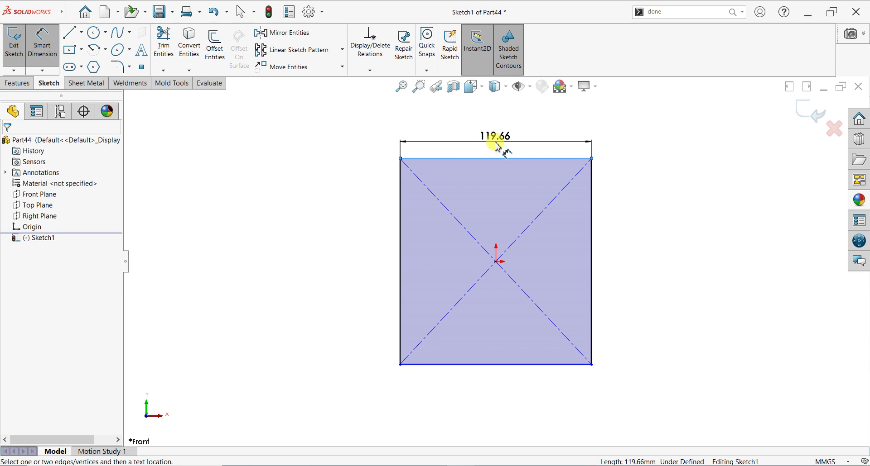
click(497, 146)
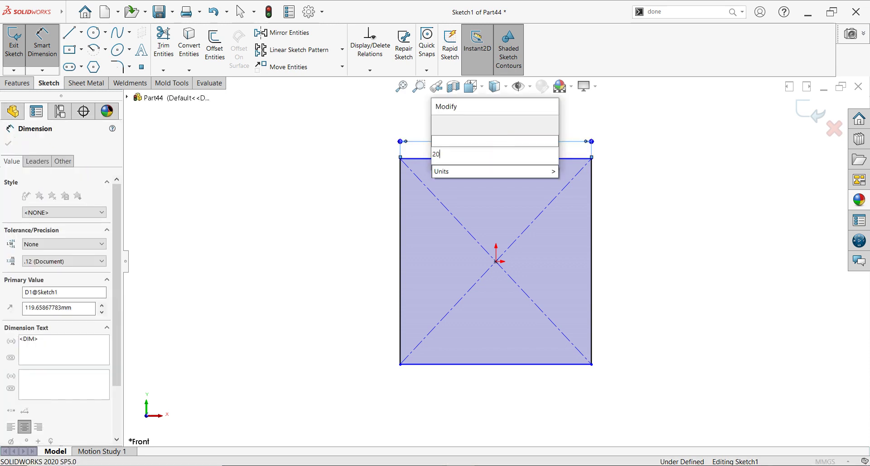
text(200)
key(Return)
click(591, 243)
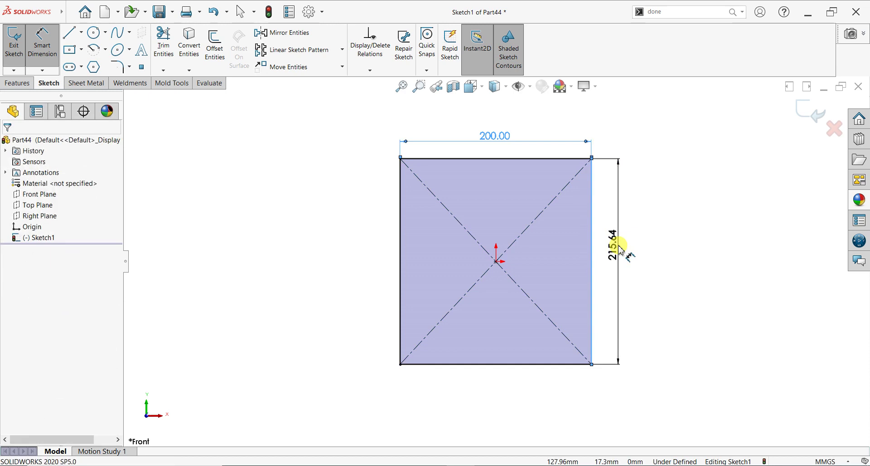
click(620, 249)
key(Return)
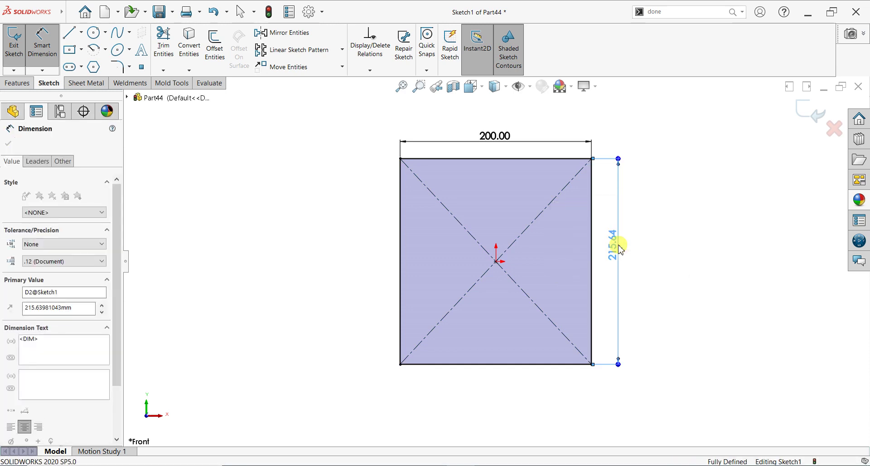
Extrude the square Mid Plane to 70 mm thick
click(9, 144)
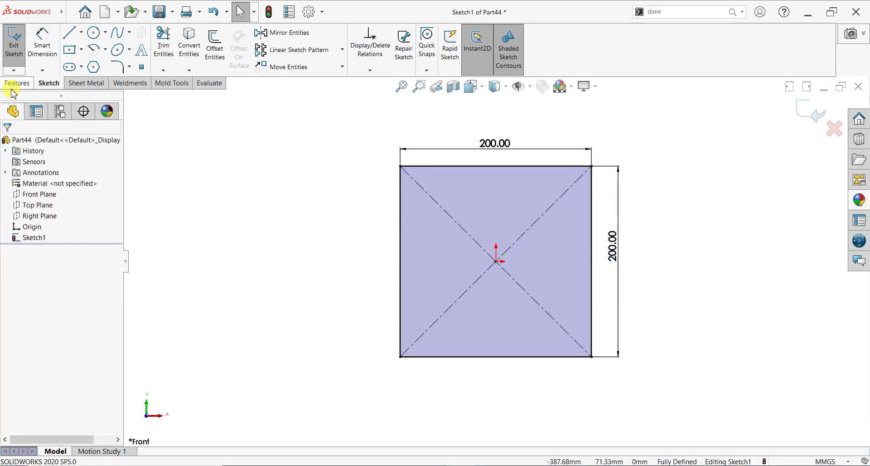
click(18, 83)
click(20, 58)
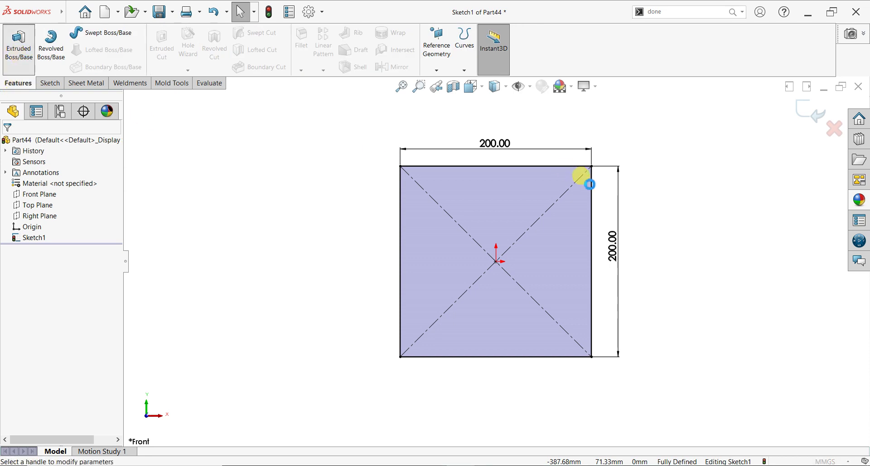
click(100, 194)
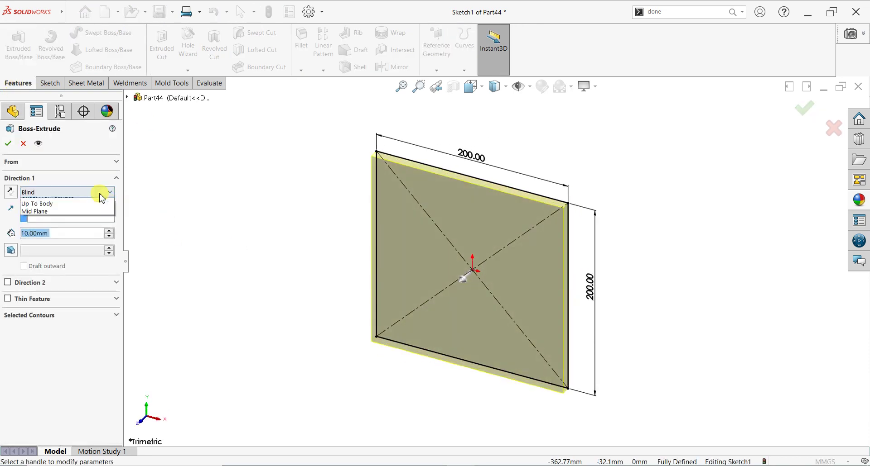
click(86, 237)
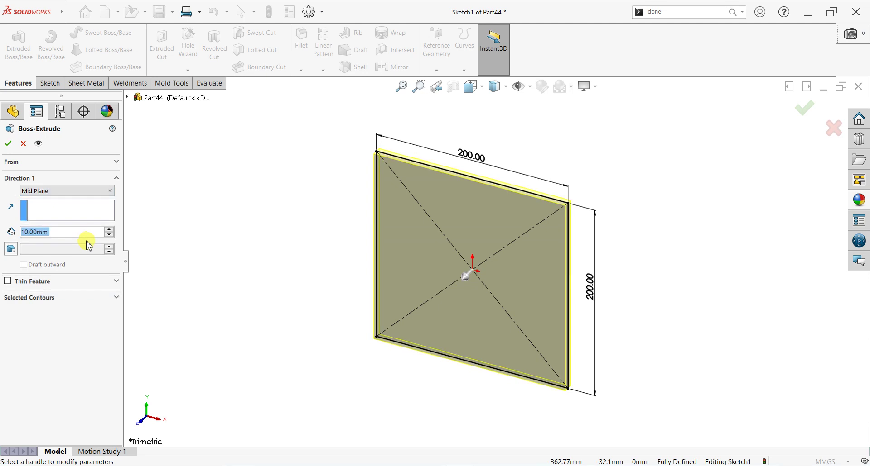
text(70)
key(Return)
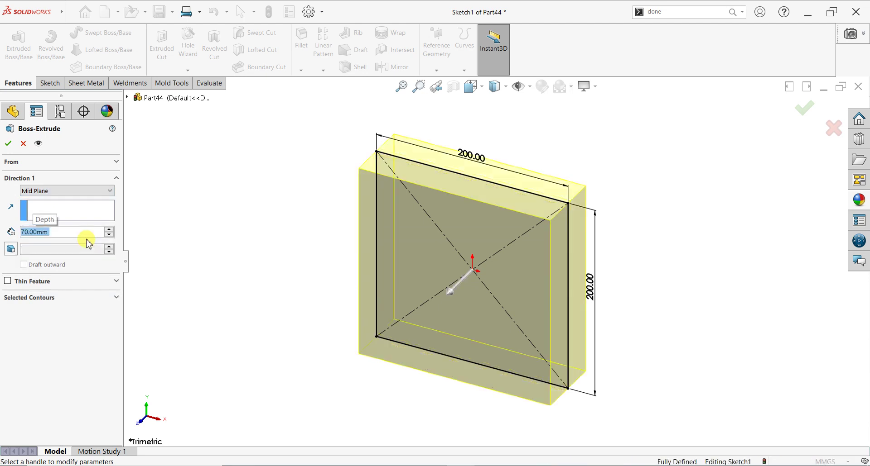
key(Return)
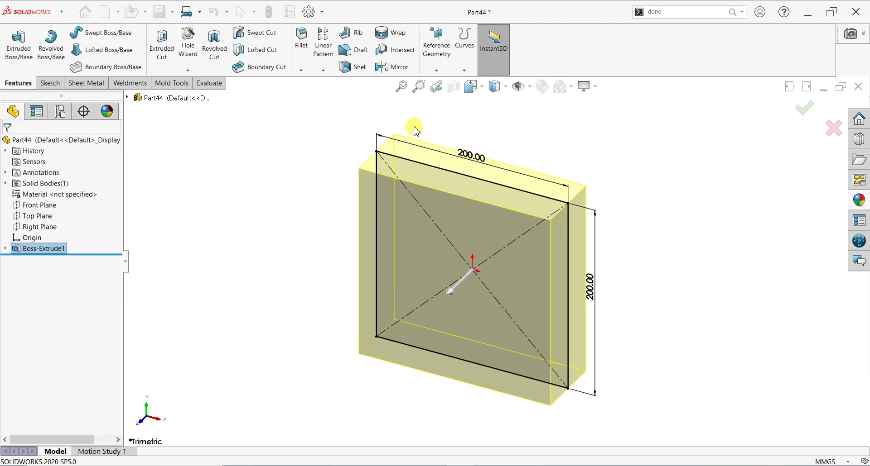
Fillet the top-right, top-left, bottom-right and bottom-left corner edges at 20 mm radius
click(301, 46)
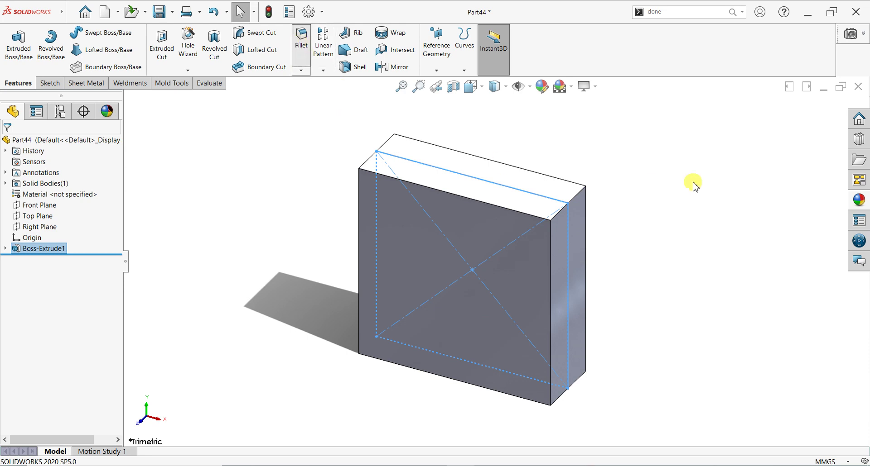
click(572, 205)
right_click(75, 235)
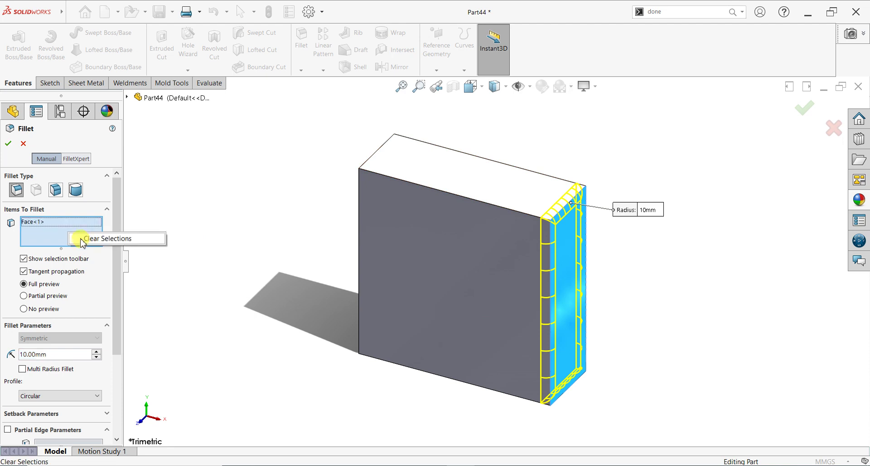
click(136, 238)
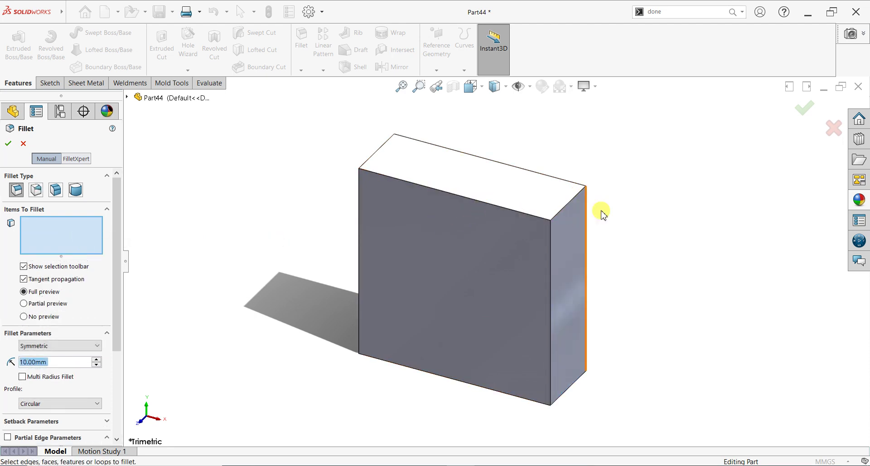
click(571, 198)
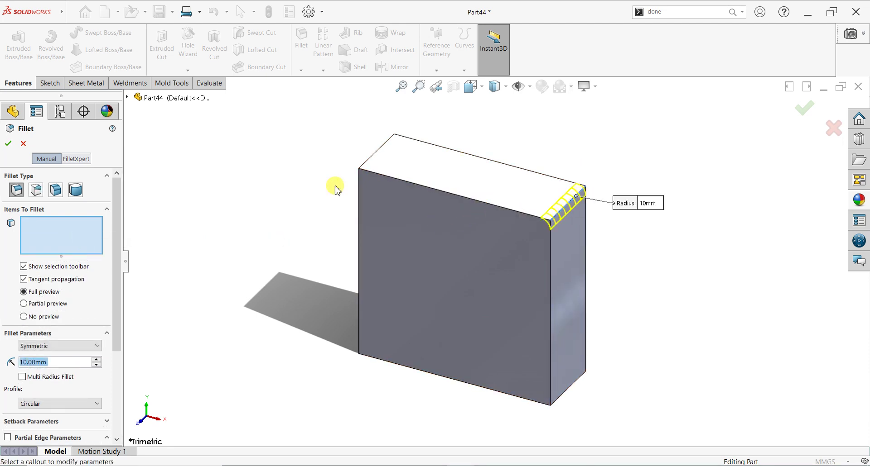
click(372, 161)
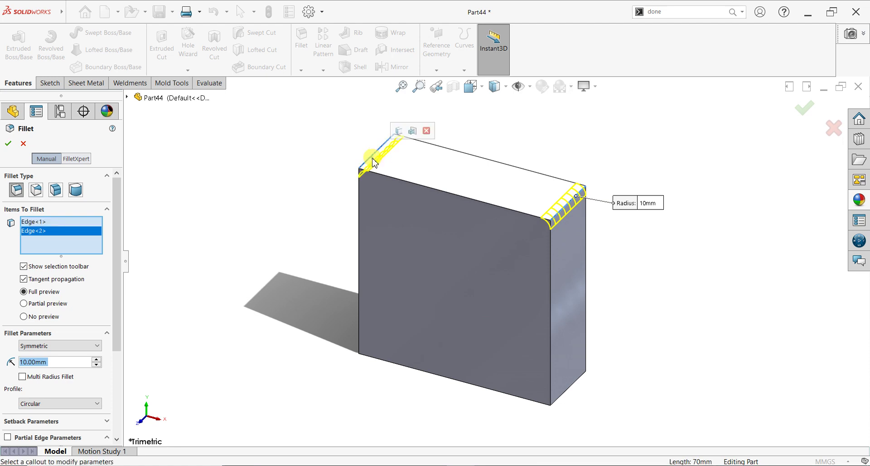
click(575, 390)
click(364, 348)
text(20)
key(Return)
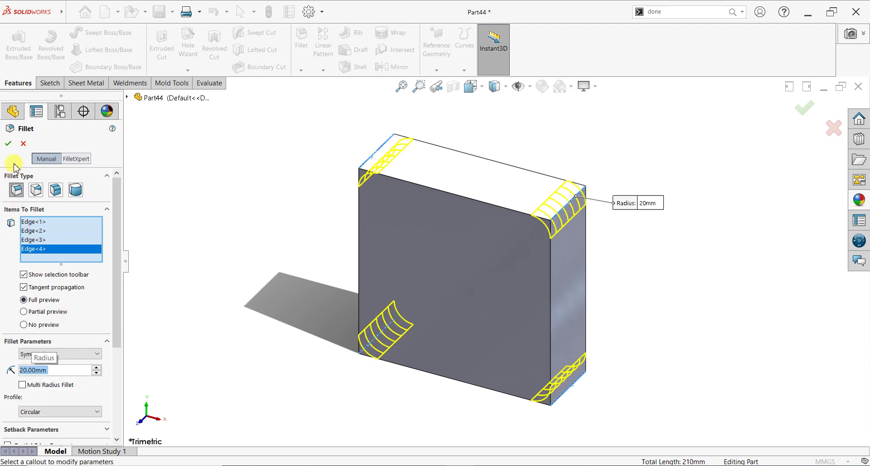
click(8, 144)
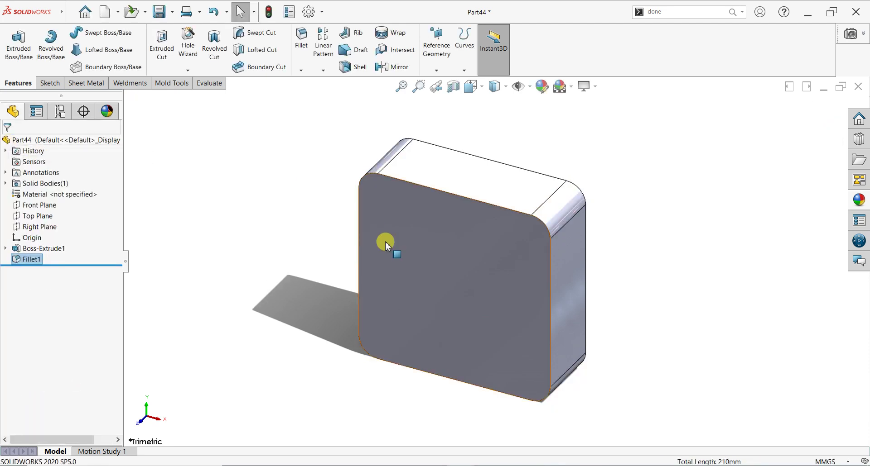
click(459, 277)
Sketch a circle centred on the origin on the block's front face
key(ctrl+8)
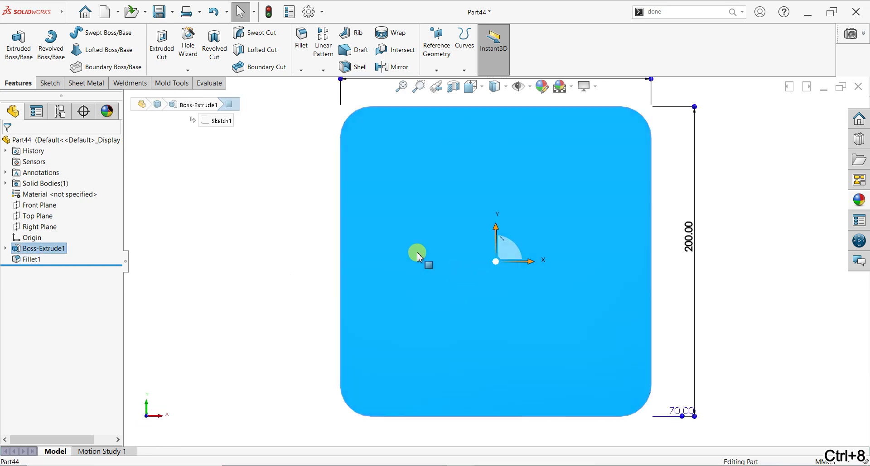
click(50, 83)
click(14, 43)
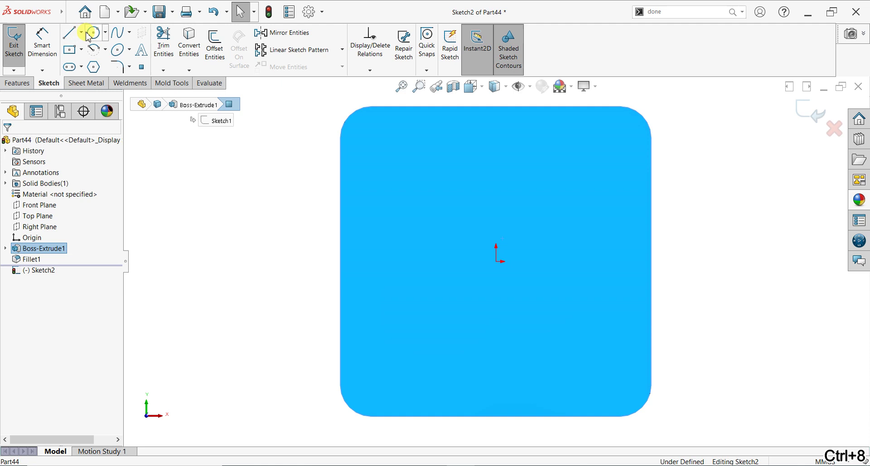
click(88, 35)
drag(496, 261, 497, 313)
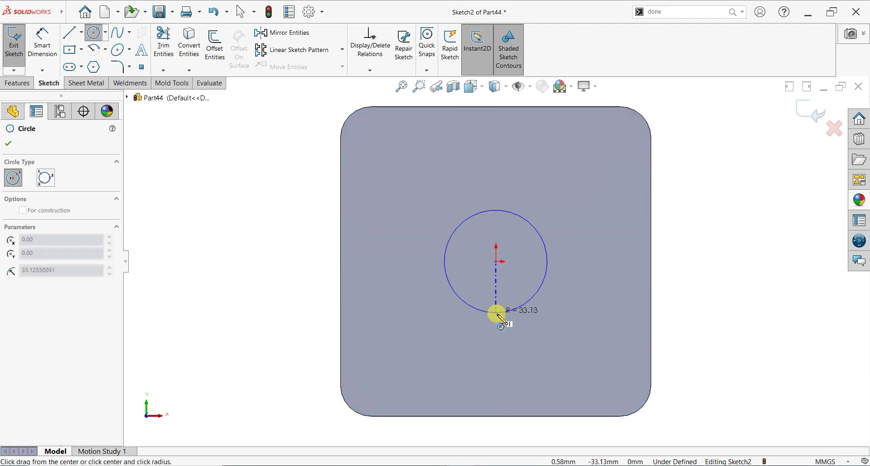
click(497, 314)
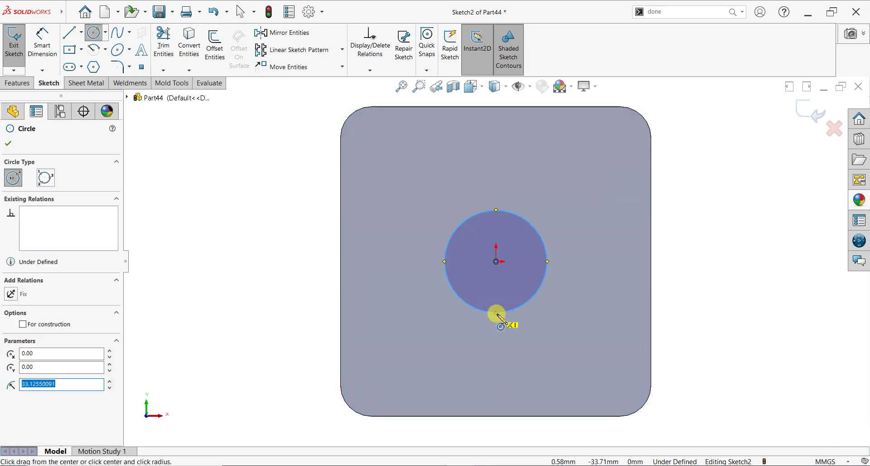
Add a diameter dimension to the circle, placed off to the side
click(42, 43)
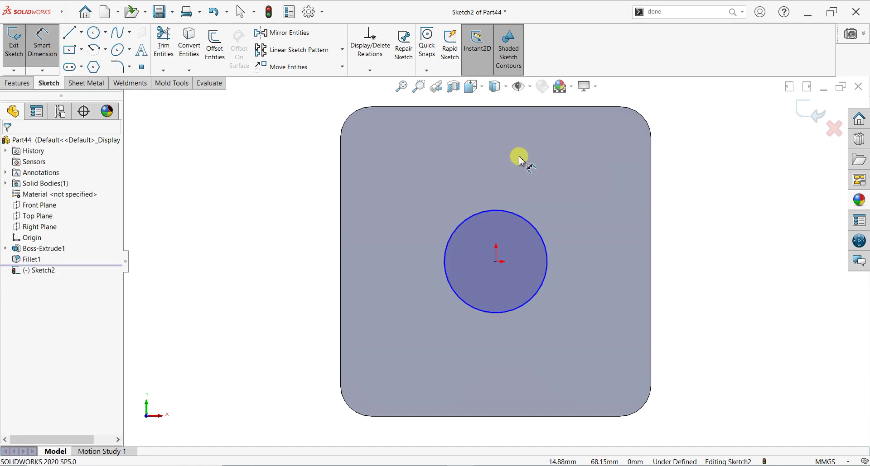
click(536, 231)
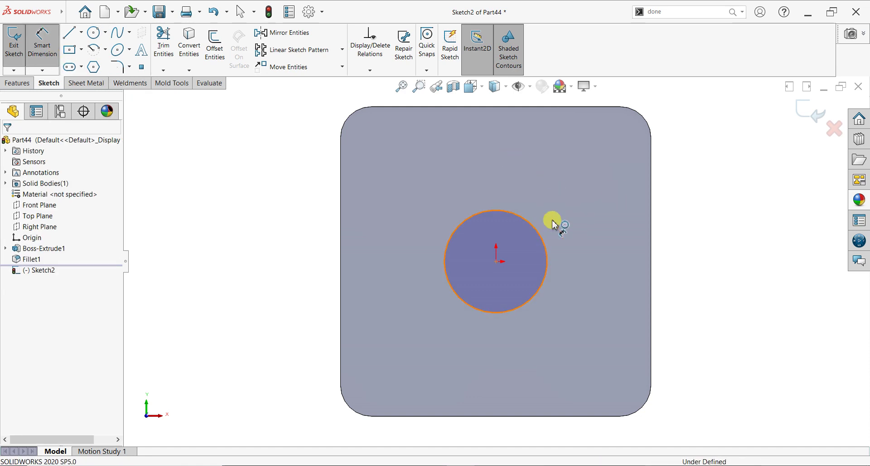
click(735, 196)
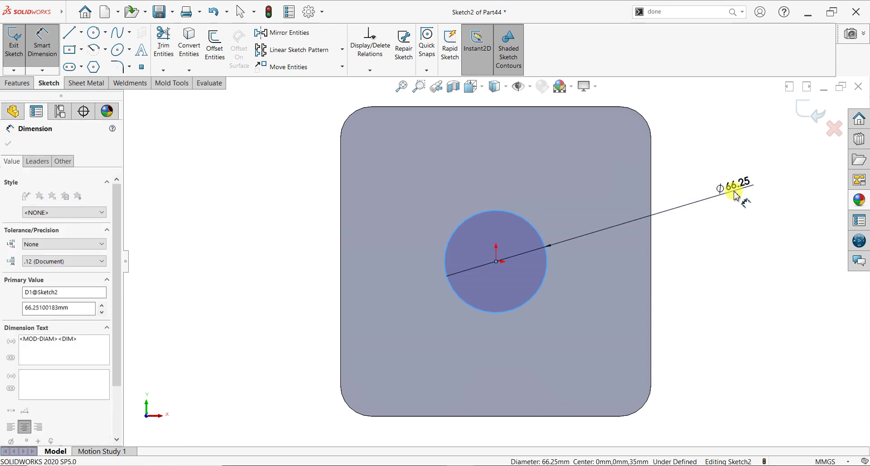
text(6)
text(60)
key(Return)
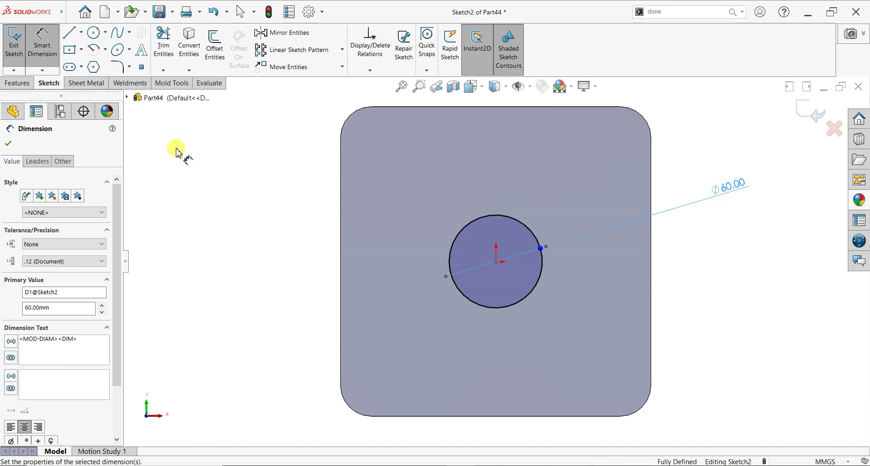
Extruded-cut the Ø60 mm circle Through All to bore a central hole
click(9, 144)
click(18, 83)
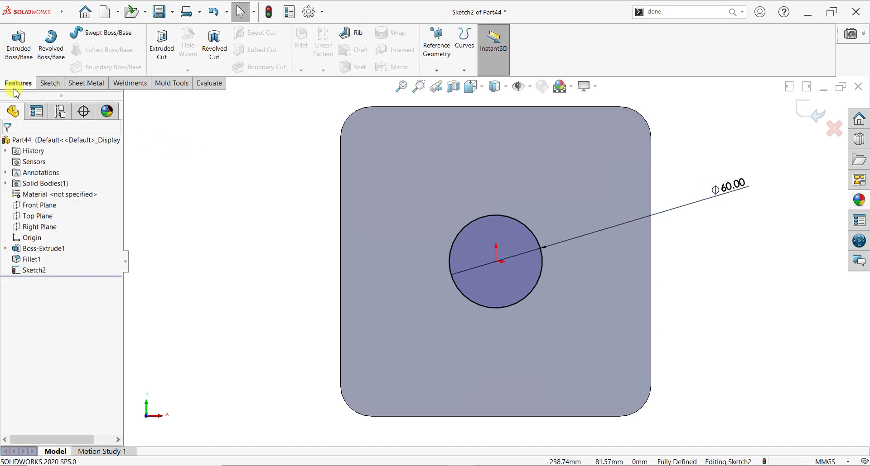
click(156, 59)
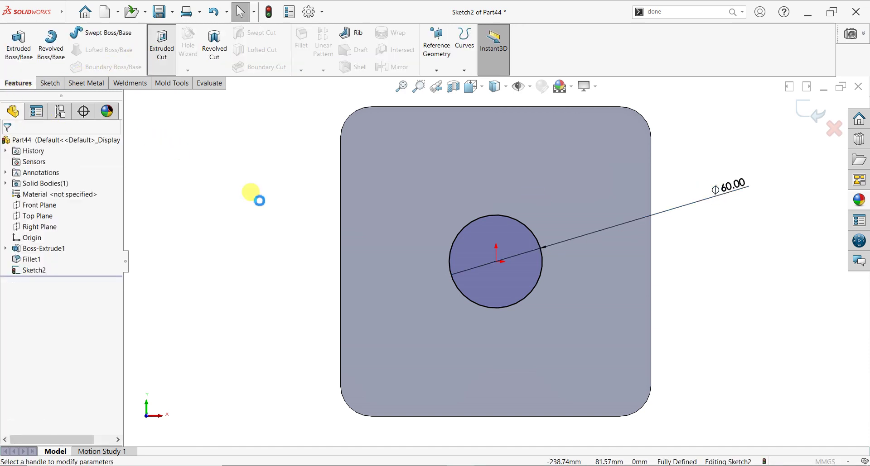
click(58, 193)
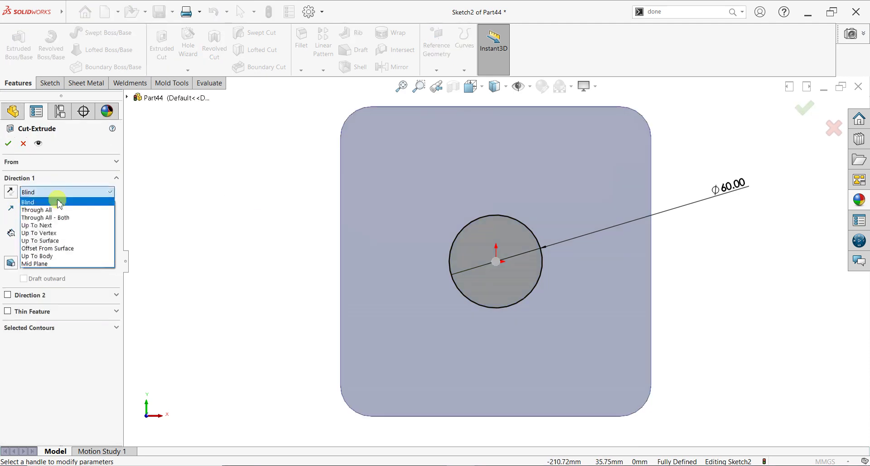
click(59, 210)
click(9, 144)
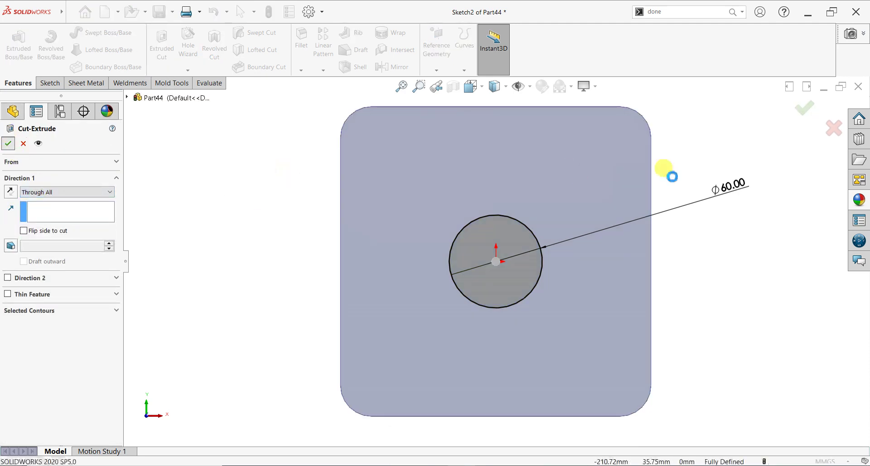
mouse_move(671, 203)
middle_down()
mouse_move(643, 198)
mouse_move(588, 295)
middle_up()
scroll(642, 202, up, 3)
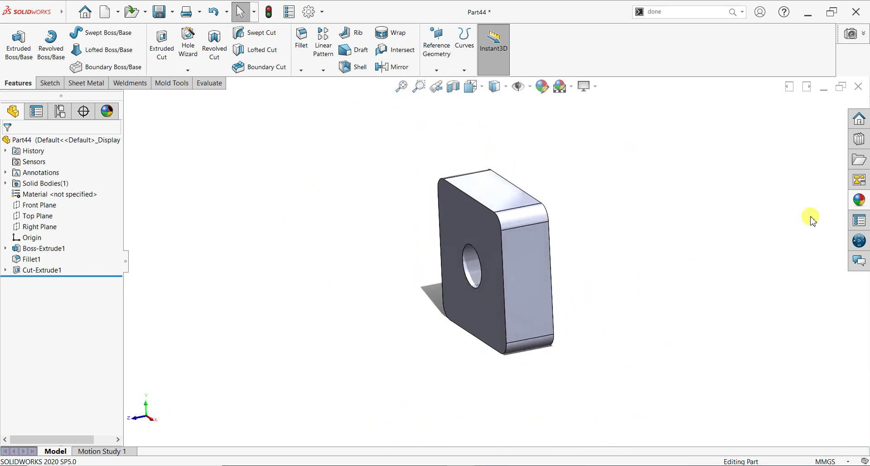
Apply a black textured plastic appearance to the whole plate
click(857, 200)
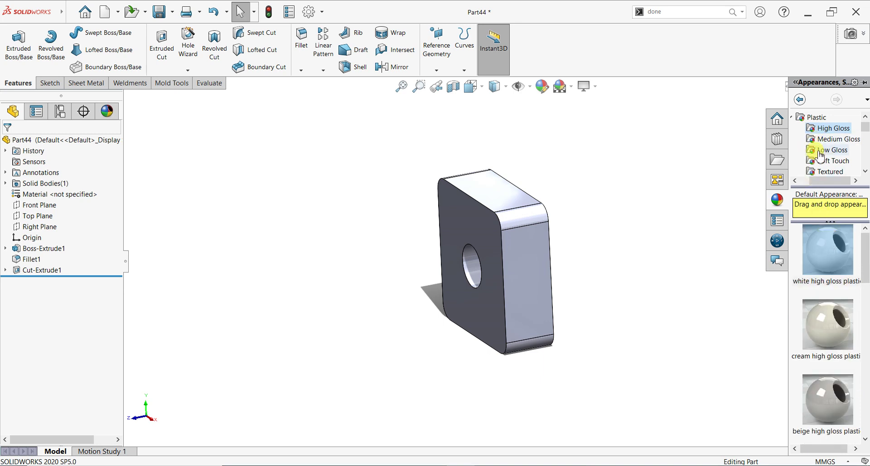
scroll(816, 149, down, 2)
scroll(821, 144, up, 1)
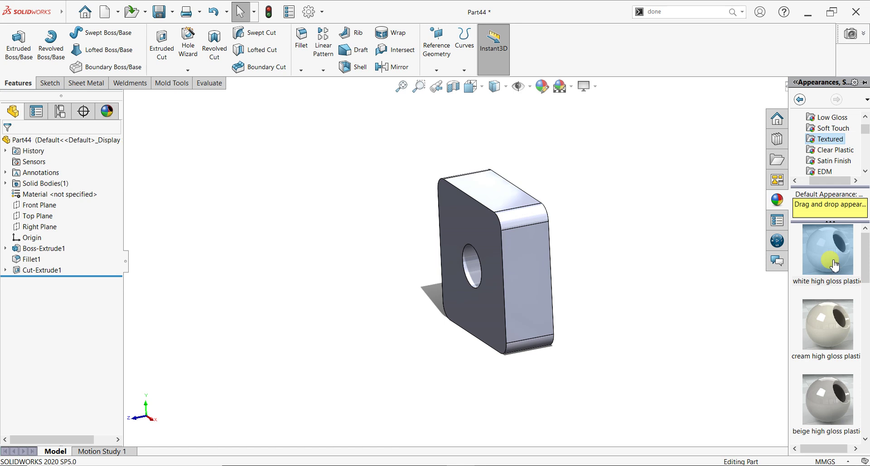
click(830, 144)
scroll(843, 317, down, 3)
scroll(842, 326, down, 3)
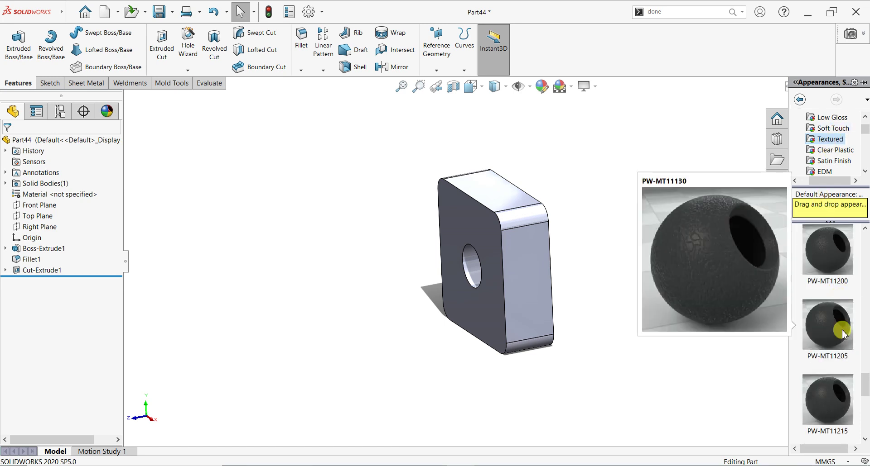
scroll(842, 331, down, 2)
scroll(844, 335, down, 2)
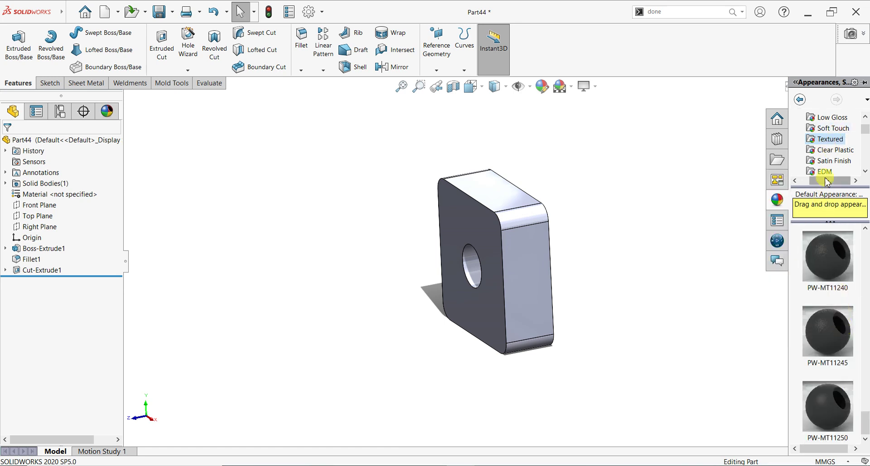
drag(838, 408, 495, 256)
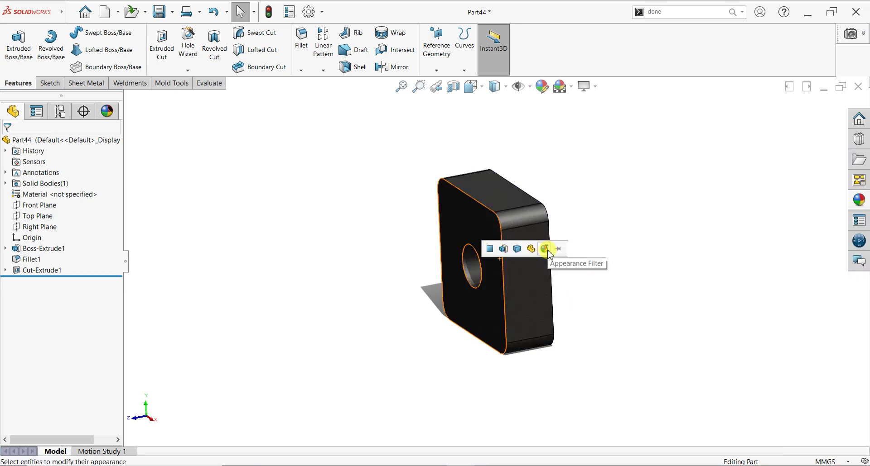
Make the inner face of the central hole white
scroll(505, 267, up, 3)
mouse_move(505, 268)
middle_down()
mouse_move(514, 256)
mouse_move(572, 288)
mouse_move(471, 263)
mouse_move(476, 307)
mouse_move(355, 288)
middle_up()
scroll(355, 288, up, 2)
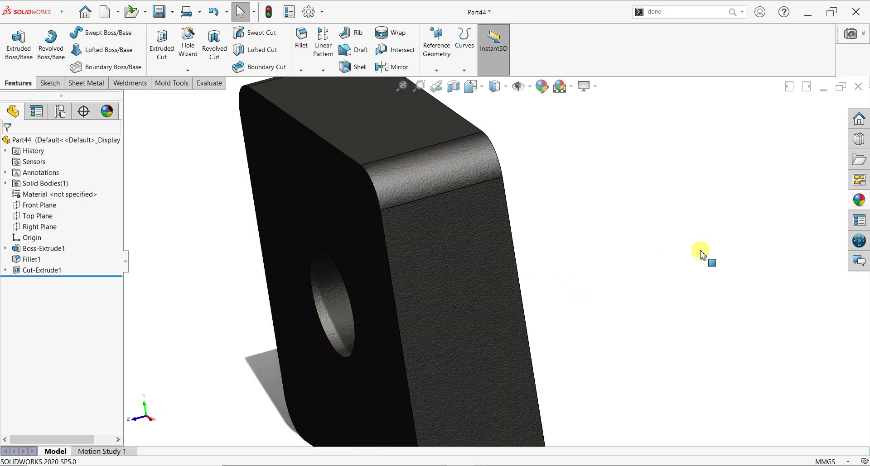
click(857, 201)
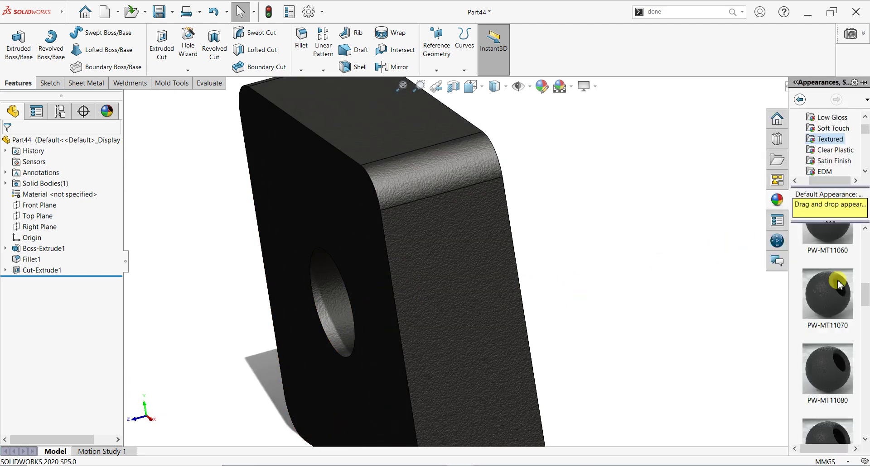
mouse_move(814, 410)
mouse_down()
mouse_move(454, 389)
mouse_move(332, 312)
mouse_up()
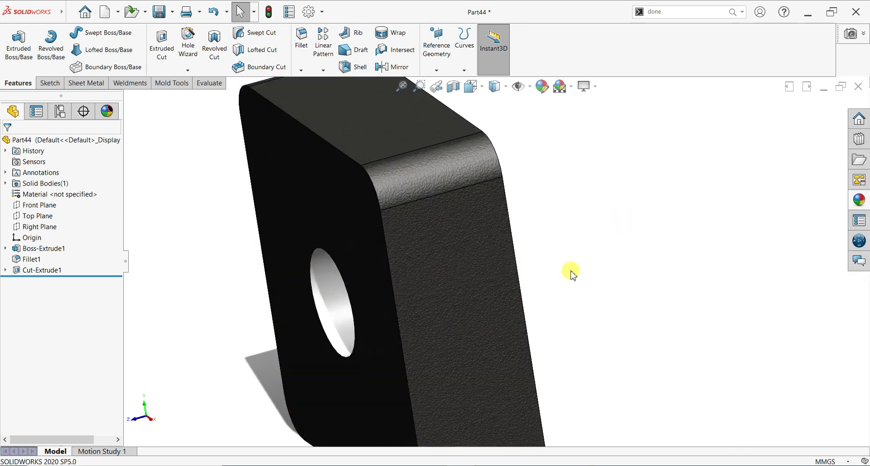
scroll(570, 270, up, 3)
mouse_move(534, 291)
middle_down()
mouse_move(594, 258)
mouse_move(698, 247)
mouse_move(761, 285)
mouse_move(609, 378)
mouse_move(489, 388)
mouse_move(494, 276)
mouse_move(600, 307)
middle_up()
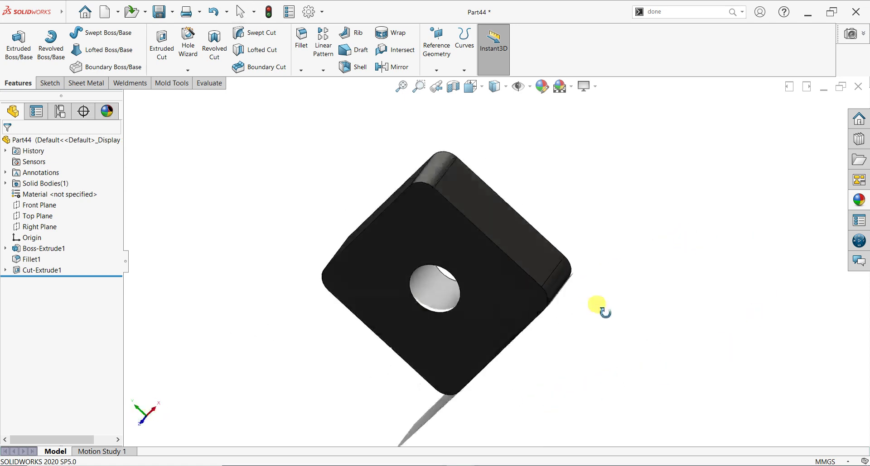
Save As 'Part 3' in the Mechanism 2 folder
click(172, 12)
click(179, 41)
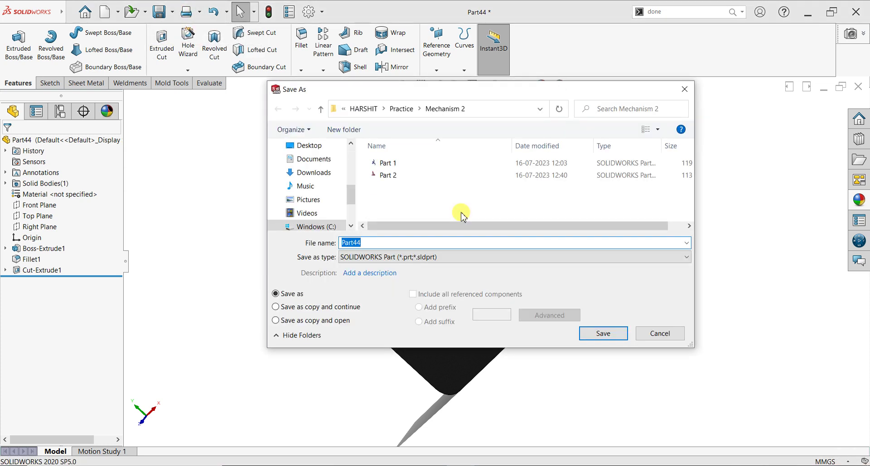
text(Part )
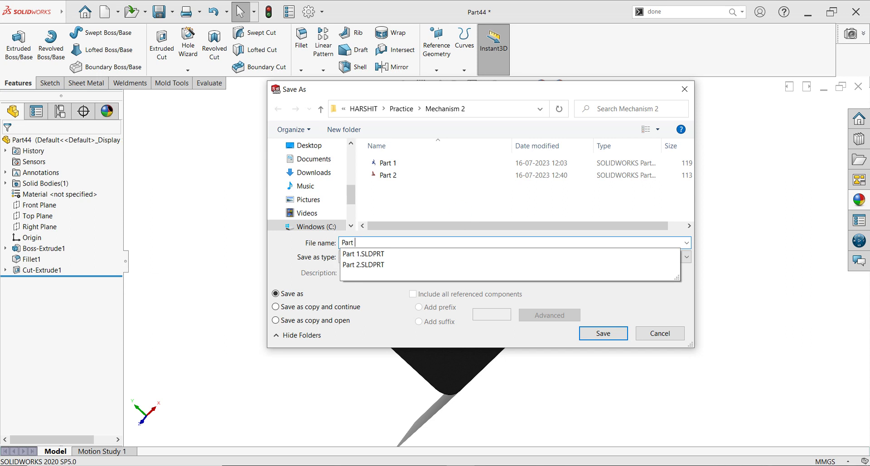
text(3)
click(617, 327)
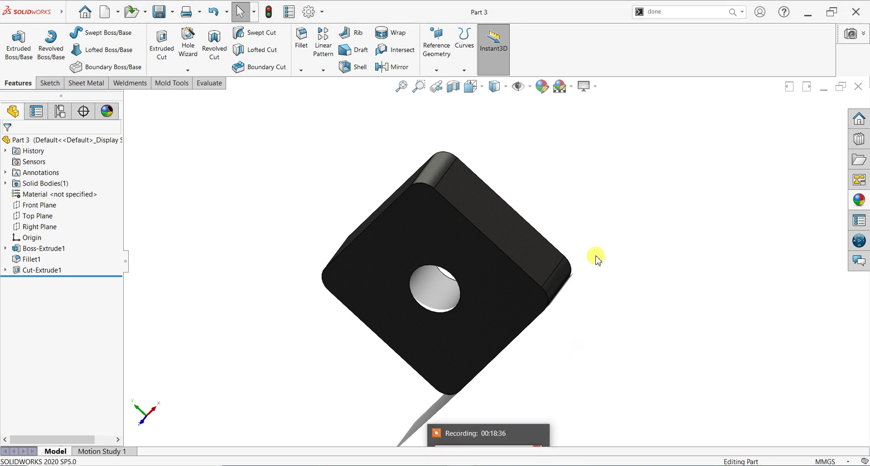
mouse_move(591, 309)
middle_down()
mouse_move(578, 311)
mouse_move(567, 336)
middle_up()
Create a new assembly document
key(ctrl+w)
key(ctrl+n)
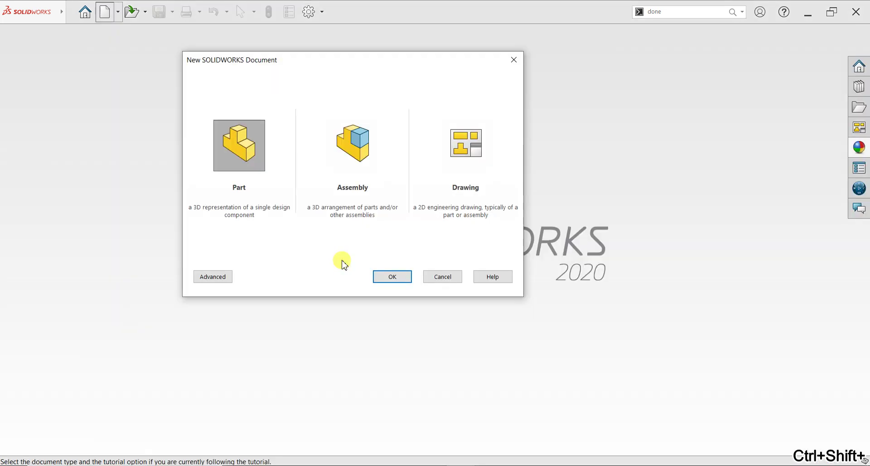
click(340, 158)
click(389, 280)
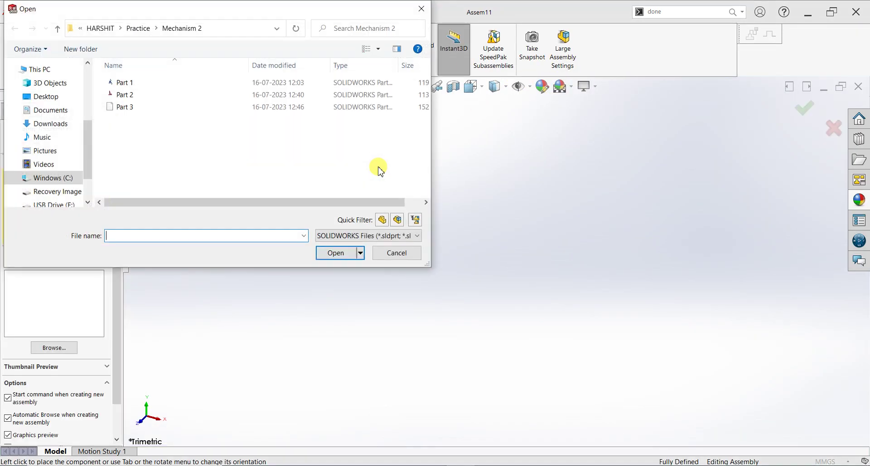
Insert Part 1, Part 2 and Part 3 from Mechanism 2, placing each in the assembly
drag(203, 138, 198, 80)
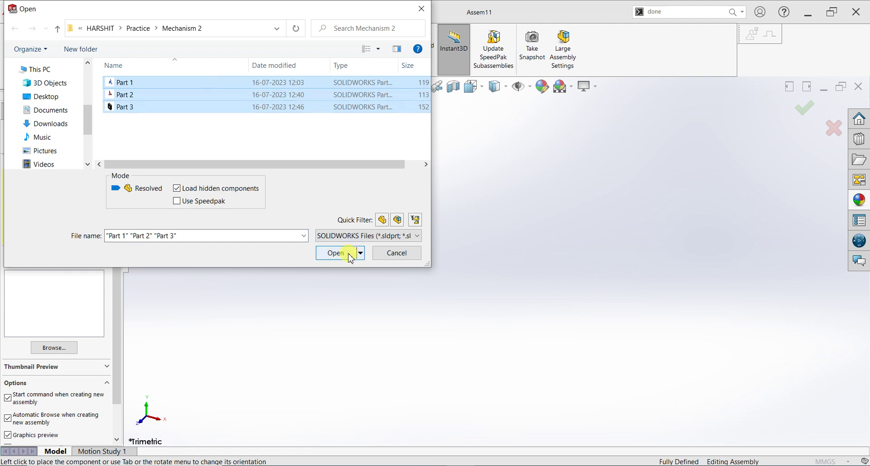
click(351, 259)
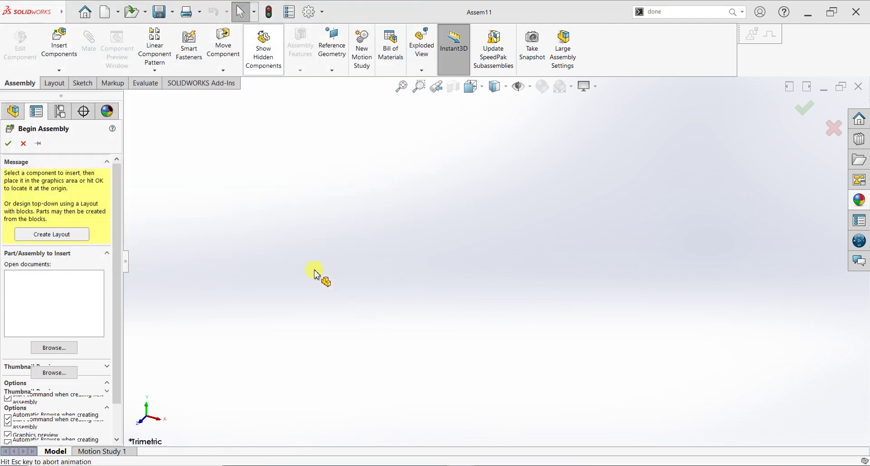
click(437, 233)
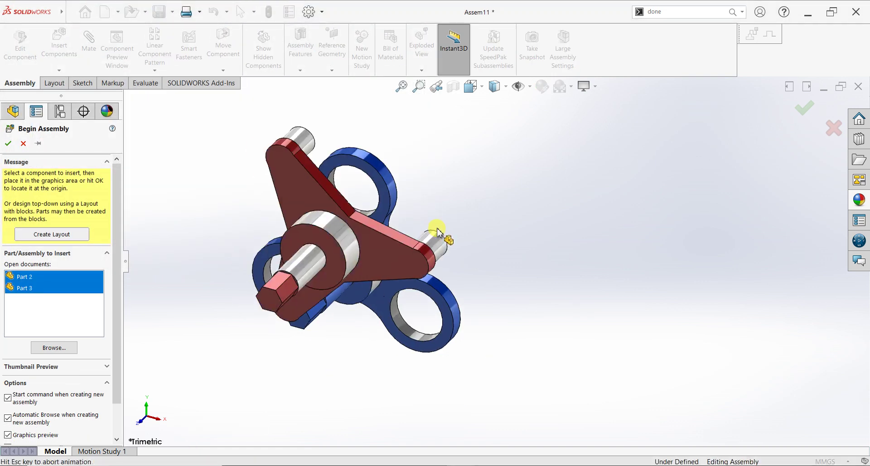
click(407, 284)
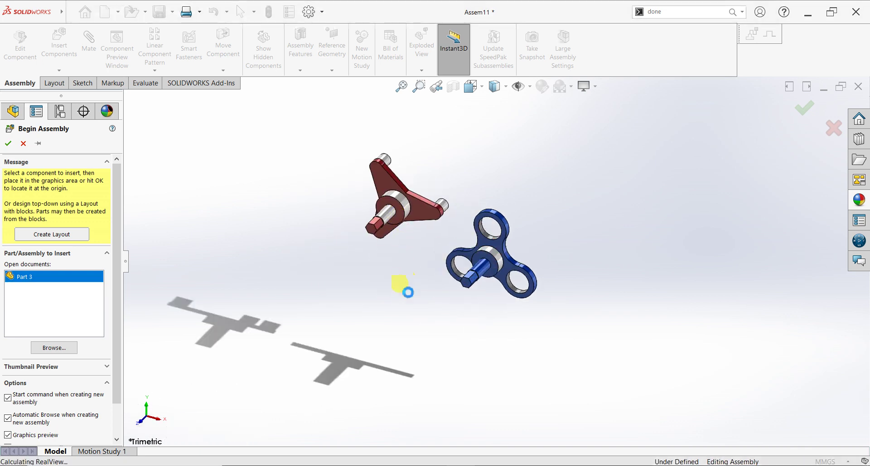
click(407, 287)
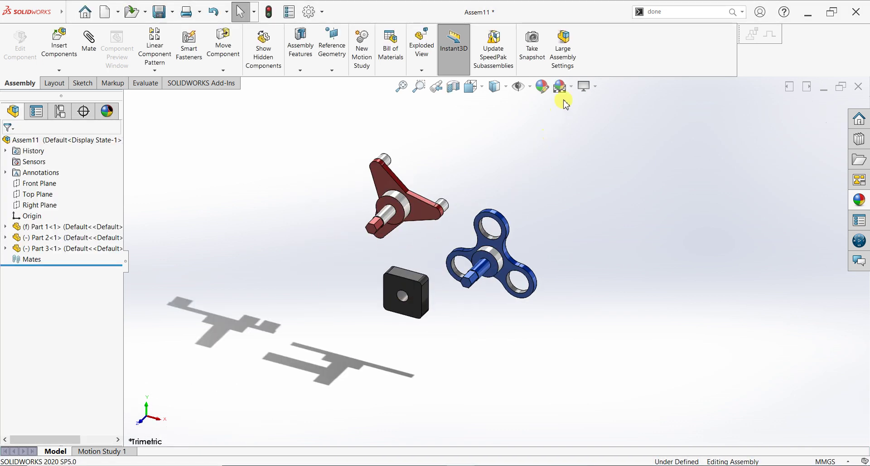
Switch to a plain white background and begin a mate on the Front Plane
click(564, 87)
click(572, 114)
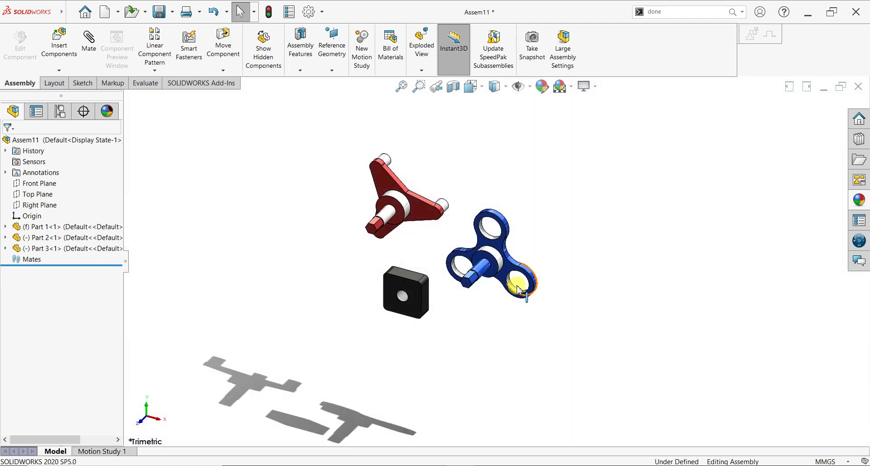
scroll(459, 280, down, 2)
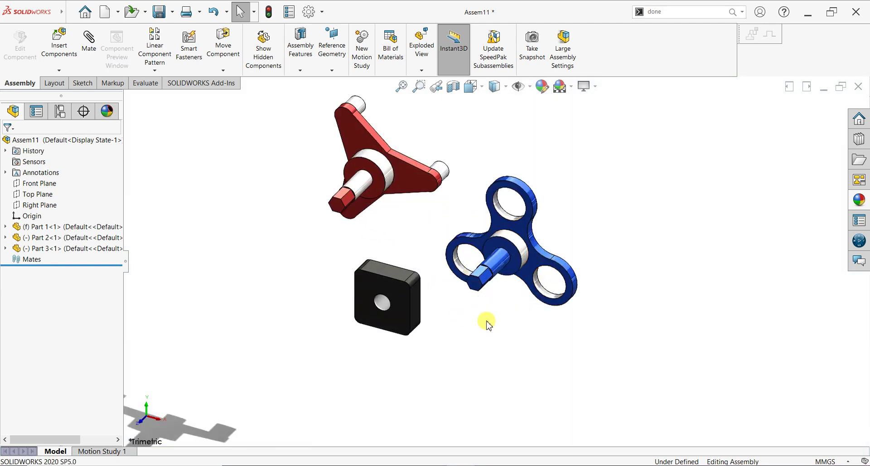
scroll(452, 327, up, 1)
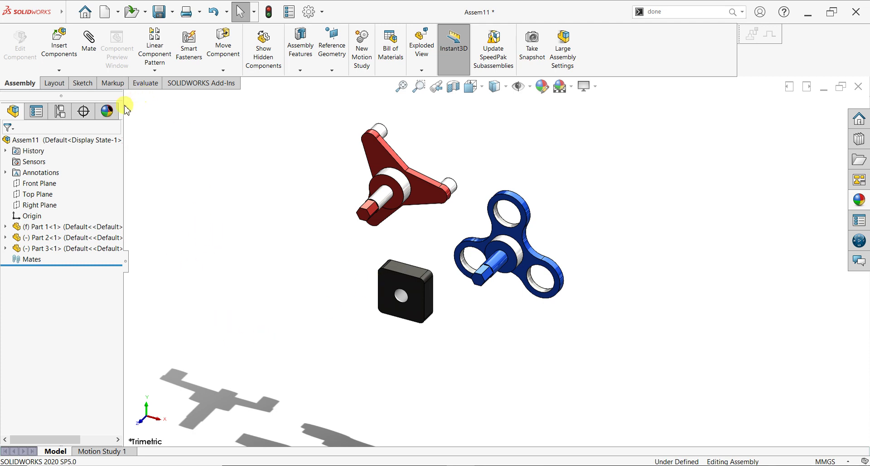
click(89, 46)
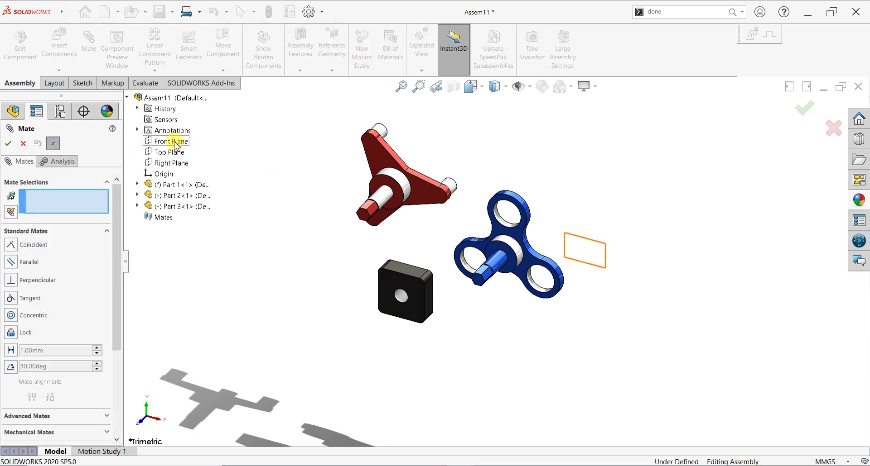
click(175, 143)
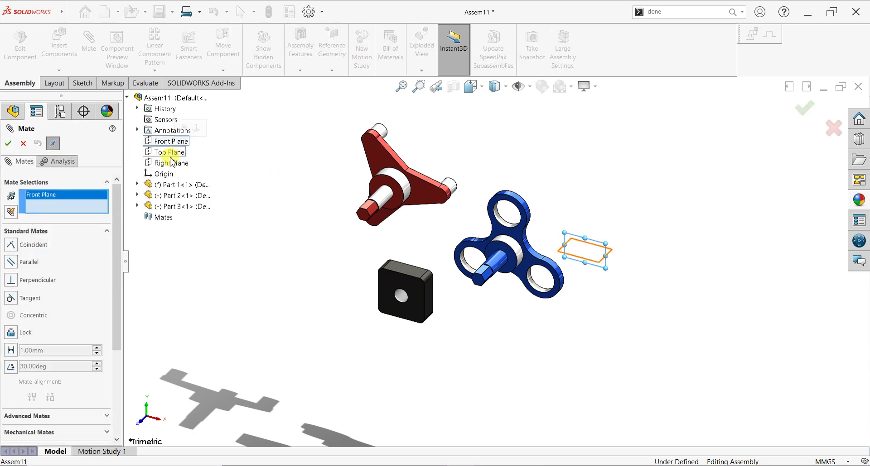
Set the blue spinner Part 1 to Float and open the Mate tool again
click(22, 144)
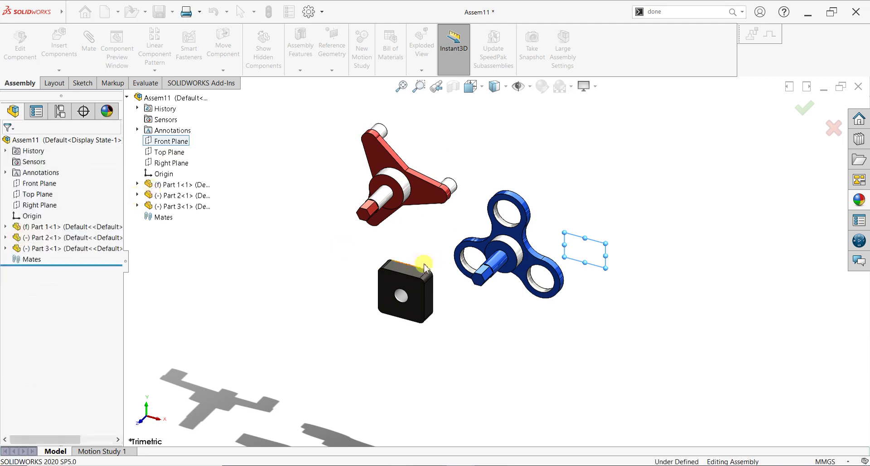
right_click(415, 271)
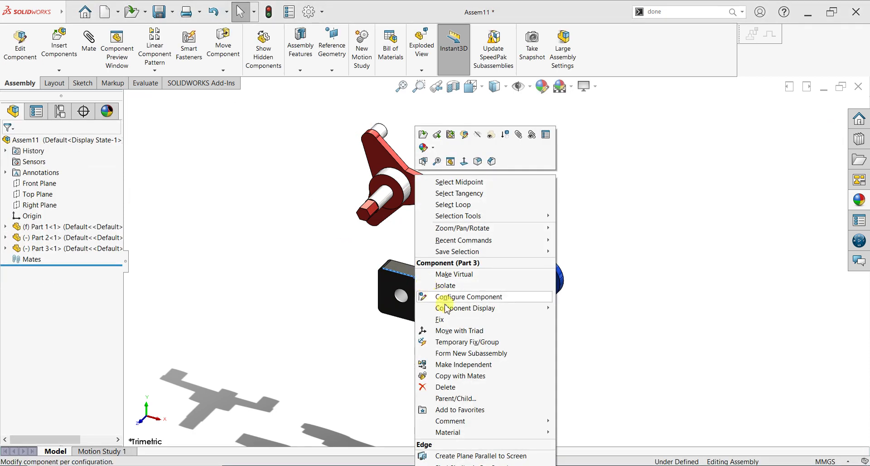
click(443, 320)
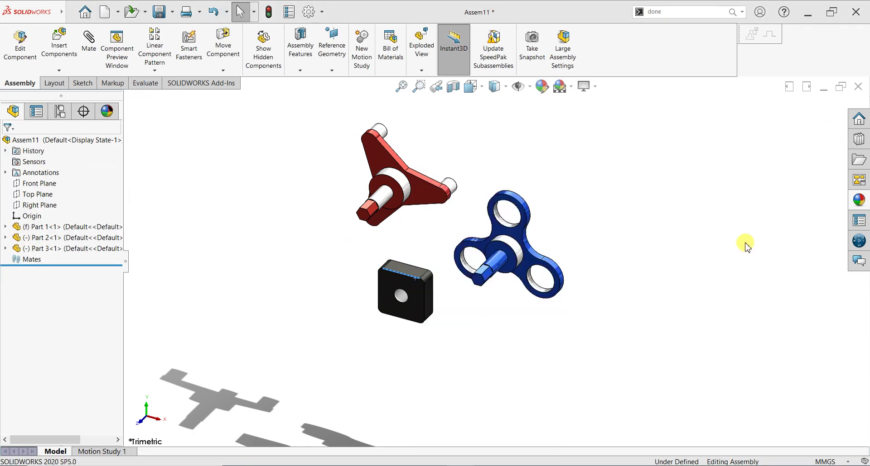
right_click(525, 262)
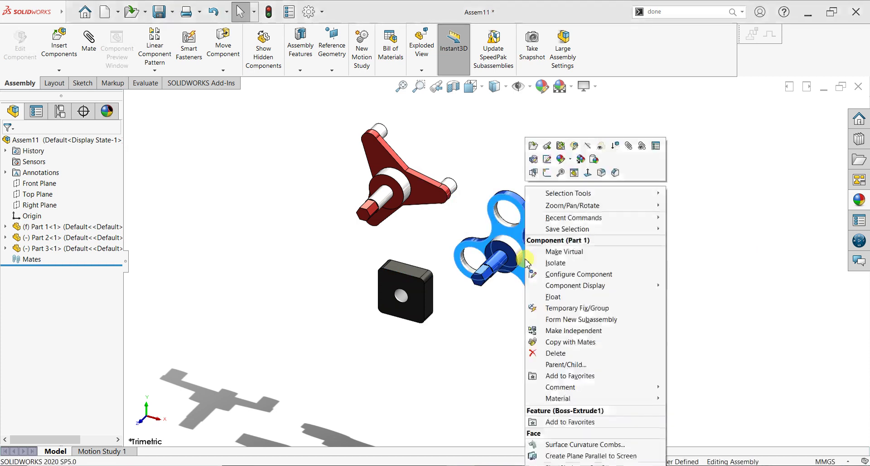
click(553, 297)
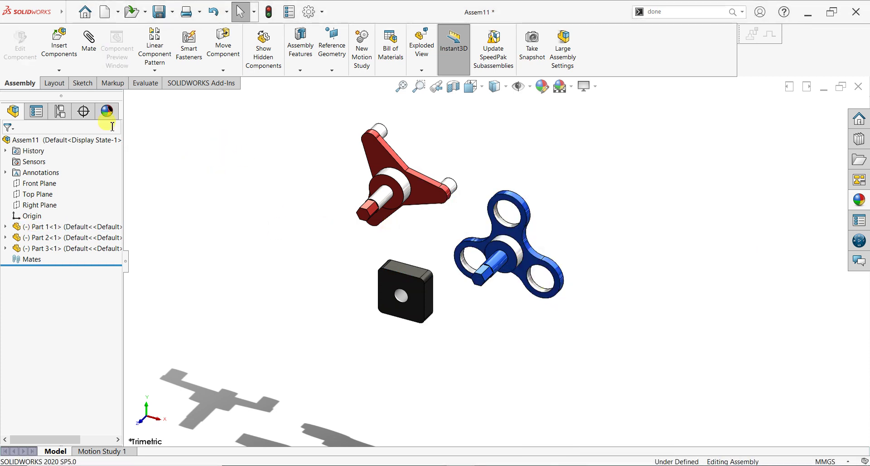
click(89, 43)
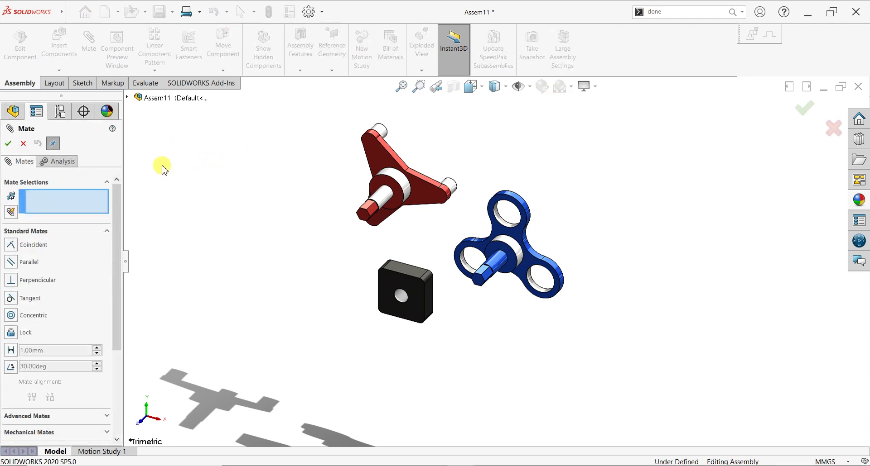
Make the assembly Front Plane coincident with Part 3's Front Plane
click(126, 98)
click(160, 142)
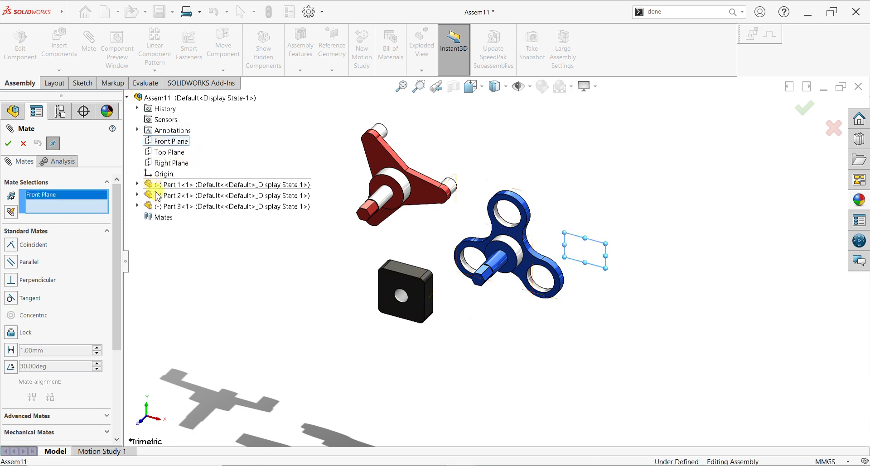
click(137, 207)
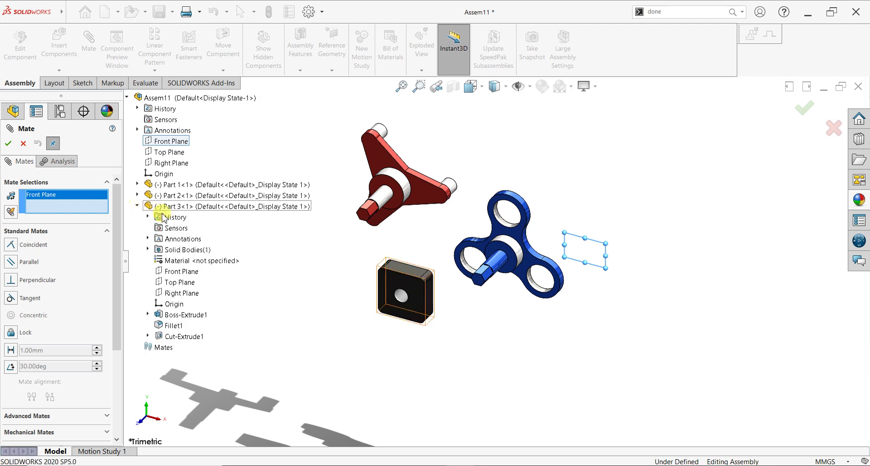
click(171, 271)
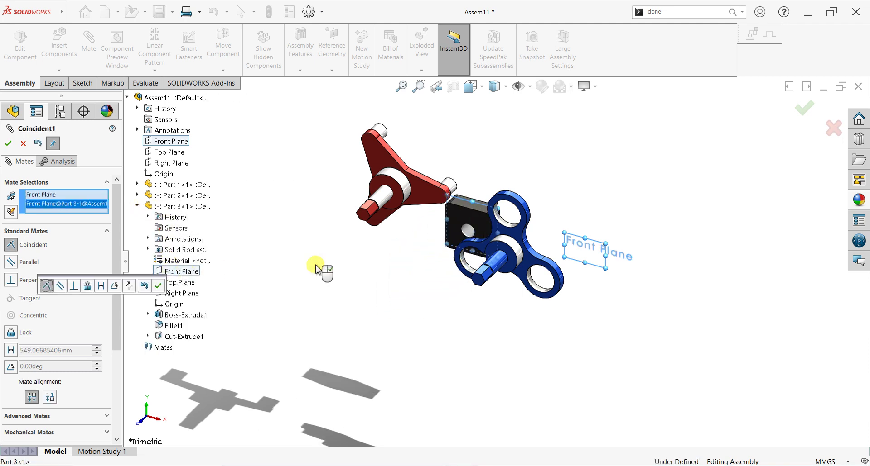
click(158, 285)
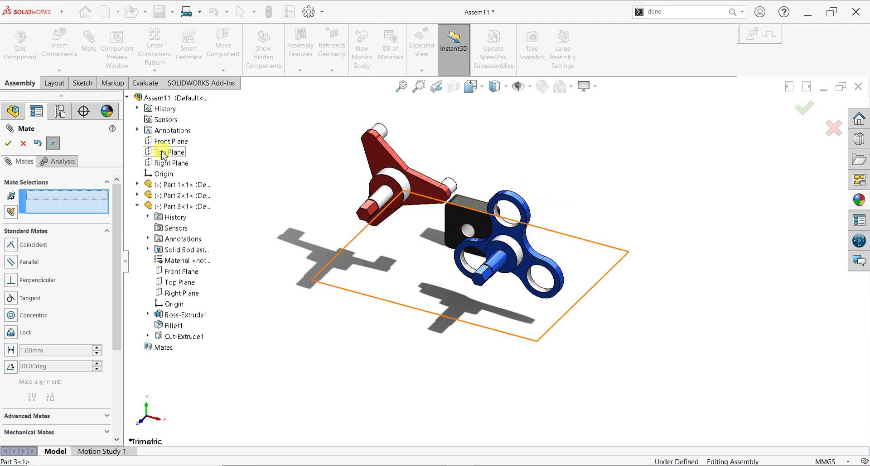
Make the assembly Top Plane coincident with Part 3's Top Plane, then close Mate
click(163, 153)
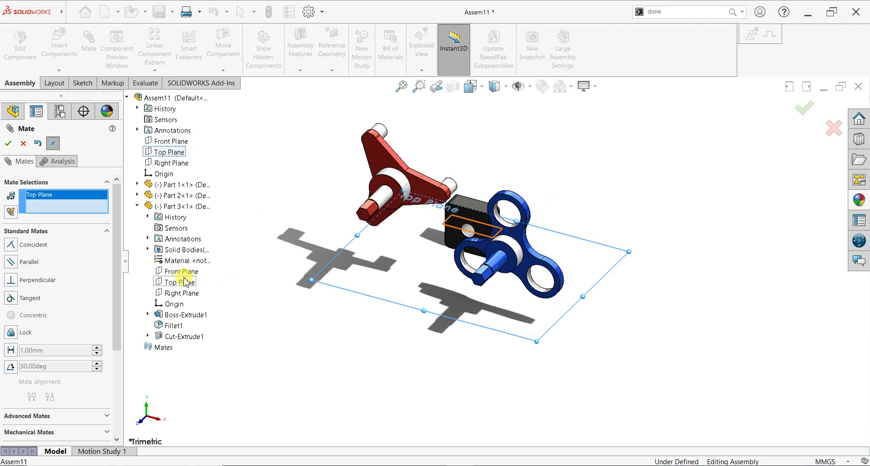
click(179, 286)
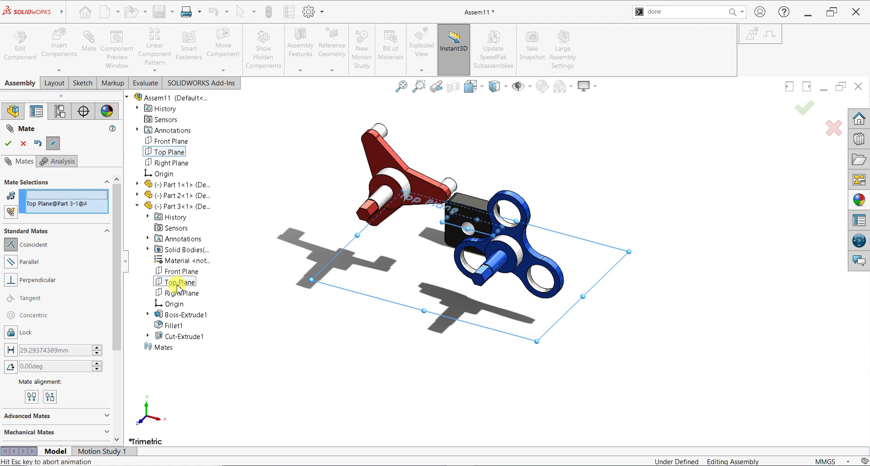
click(165, 303)
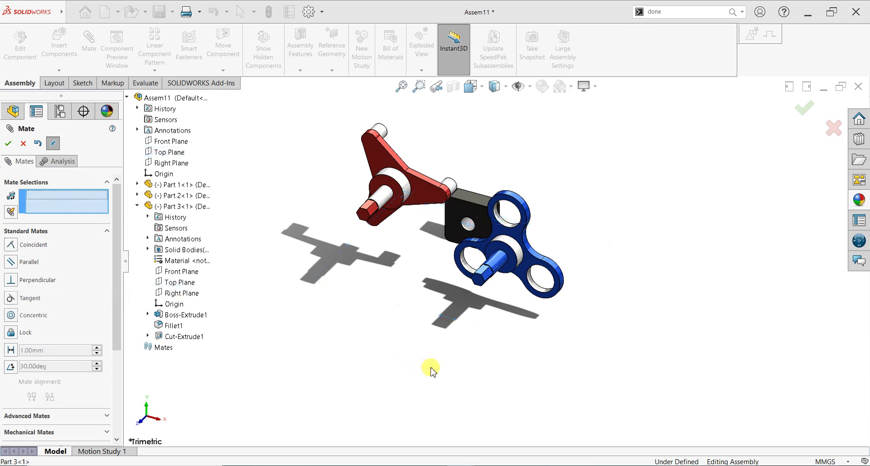
middle_drag(425, 334, 333, 307)
middle_drag(329, 368, 620, 222)
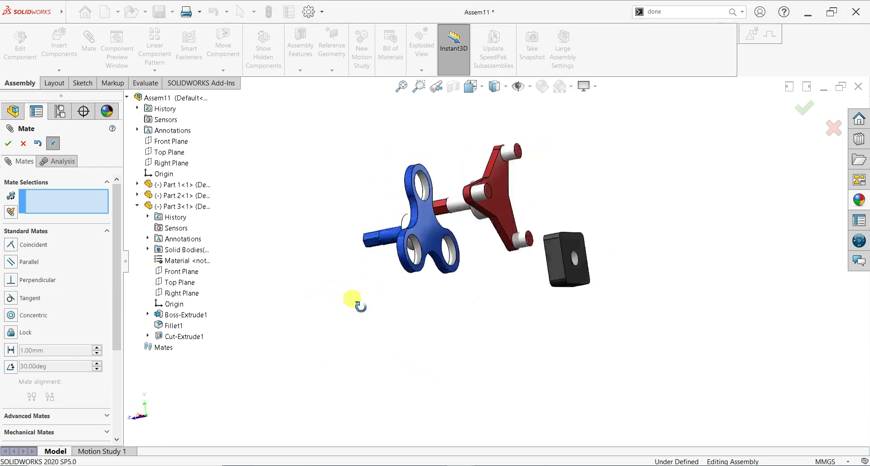
click(8, 144)
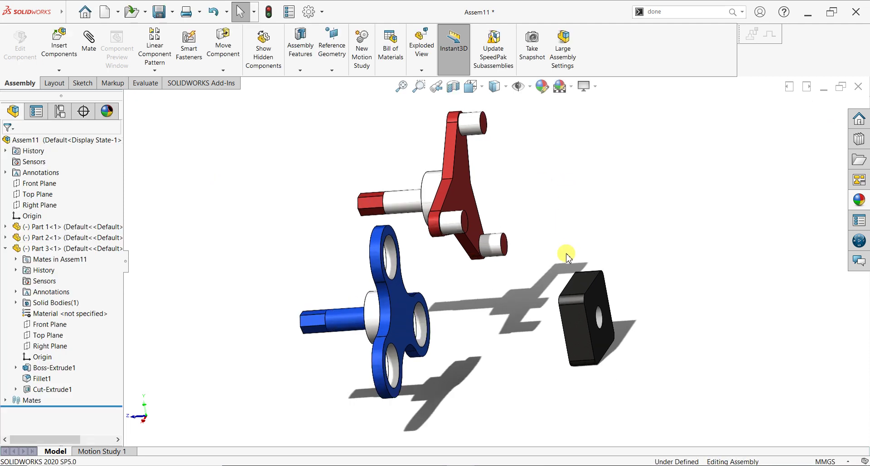
middle_drag(320, 326, 356, 334)
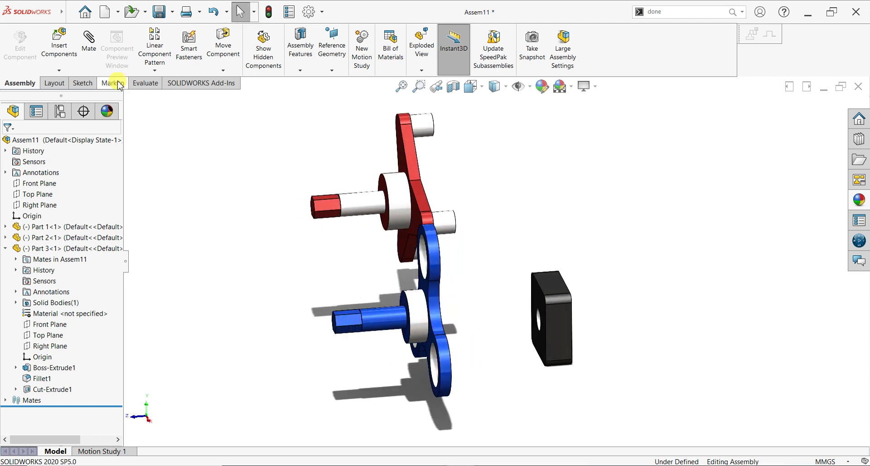
Add a Concentric mate between the blue spinner's shaft face and the black block's hole
click(394, 320)
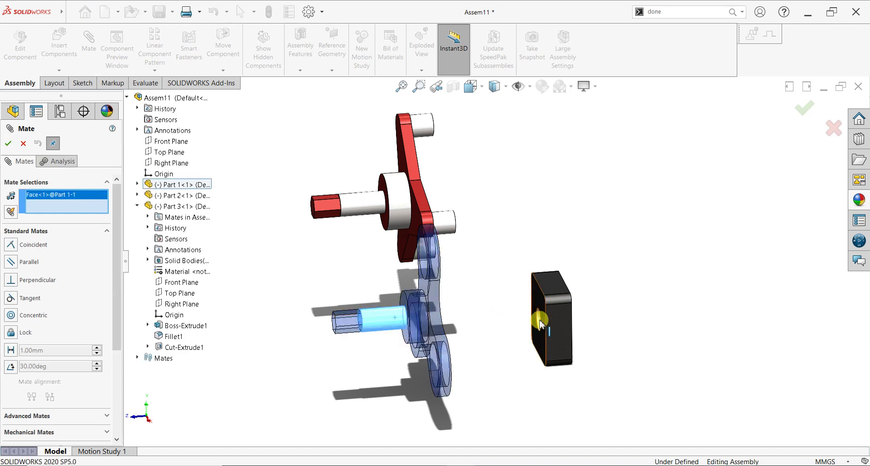
middle_drag(543, 322, 527, 322)
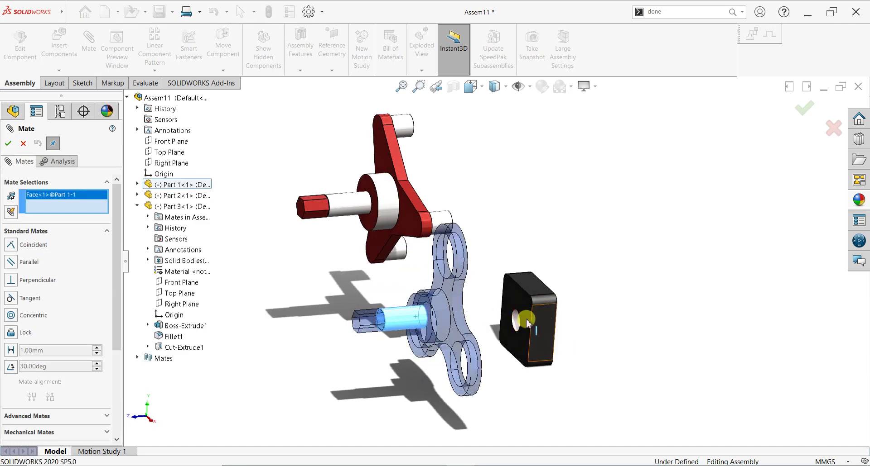
click(515, 323)
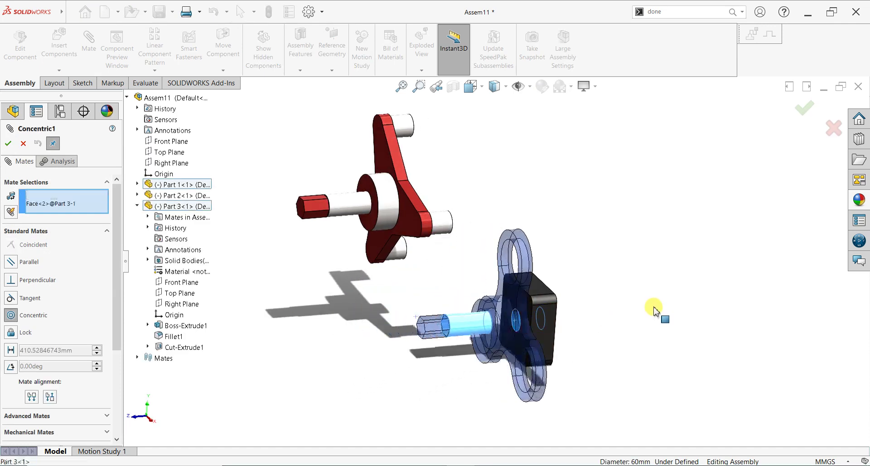
key(Return)
mouse_move(518, 301)
mouse_down()
mouse_move(628, 279)
mouse_move(678, 294)
mouse_up()
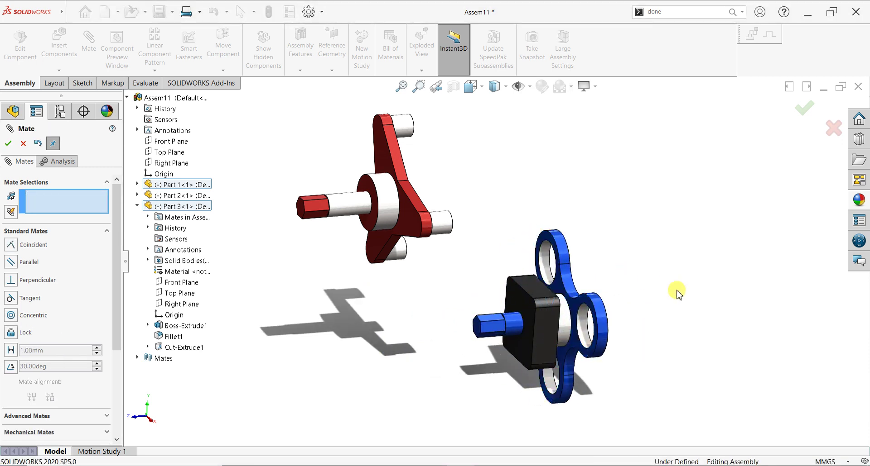
right_click(521, 299)
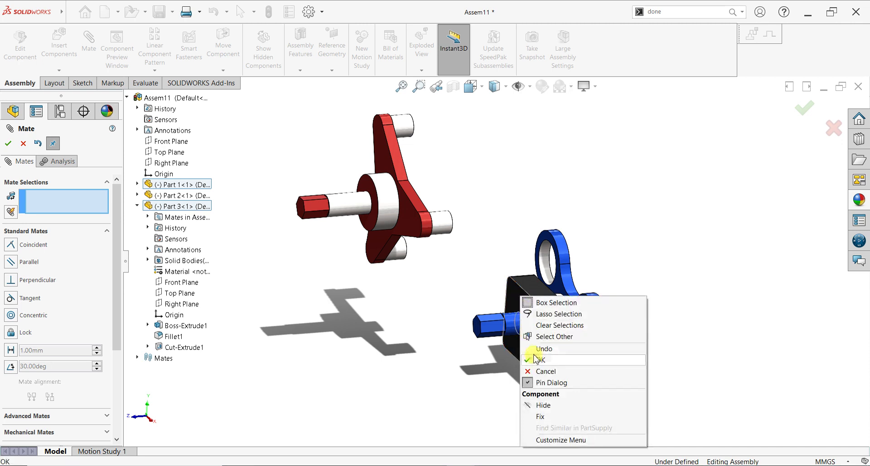
click(8, 144)
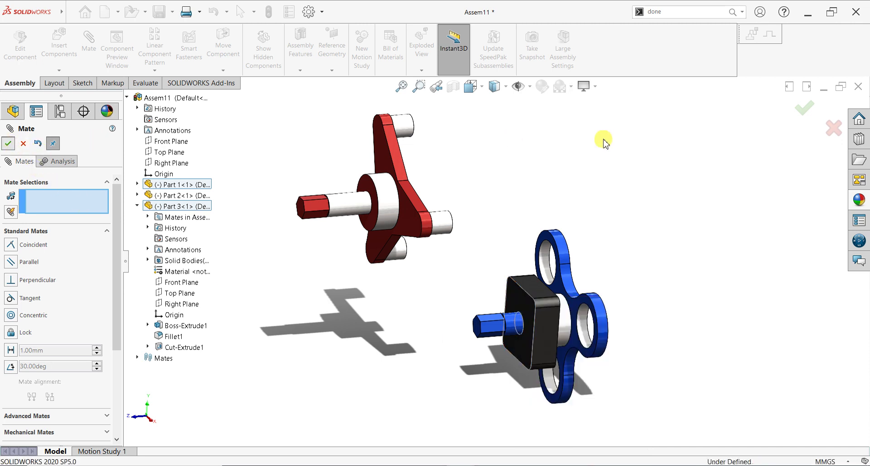
mouse_move(378, 374)
middle_down()
mouse_move(421, 311)
mouse_move(431, 270)
mouse_move(382, 377)
mouse_move(414, 330)
mouse_move(424, 365)
middle_up()
Fix the black block (Part 3) in place
click(486, 300)
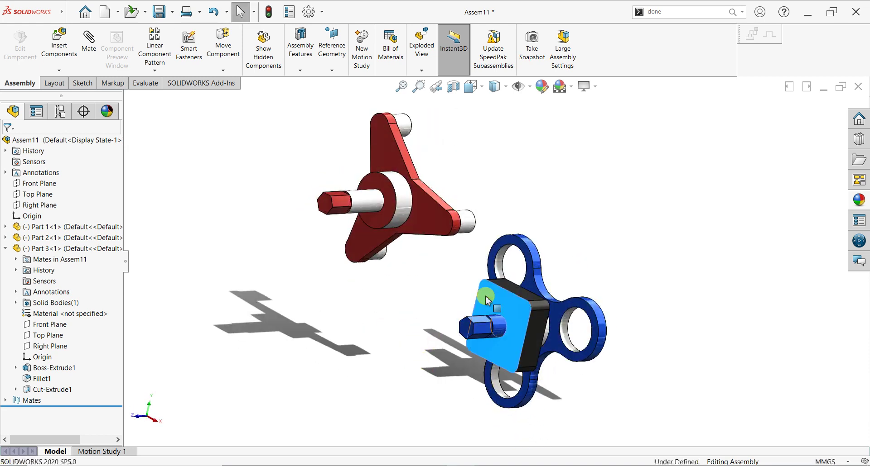
right_click(486, 300)
click(510, 295)
click(697, 288)
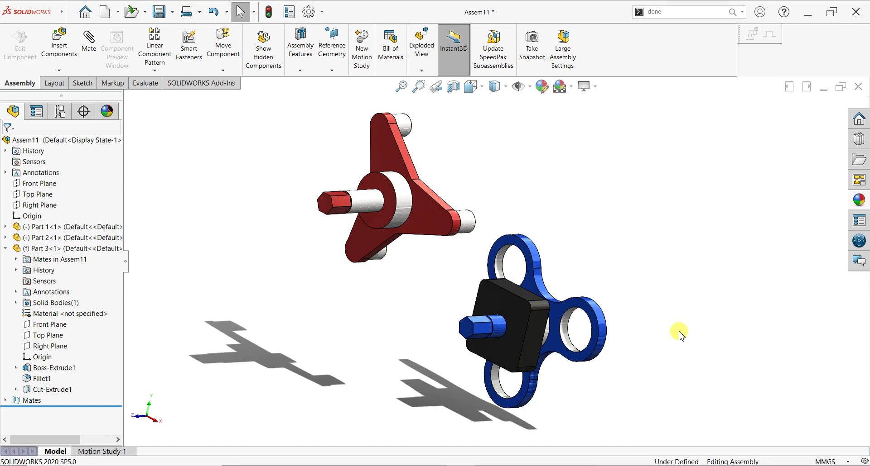
Drag the blue spinner to confirm it still turns on its shaft against the fixed block
mouse_move(670, 335)
middle_down()
mouse_move(637, 300)
mouse_move(644, 309)
middle_up()
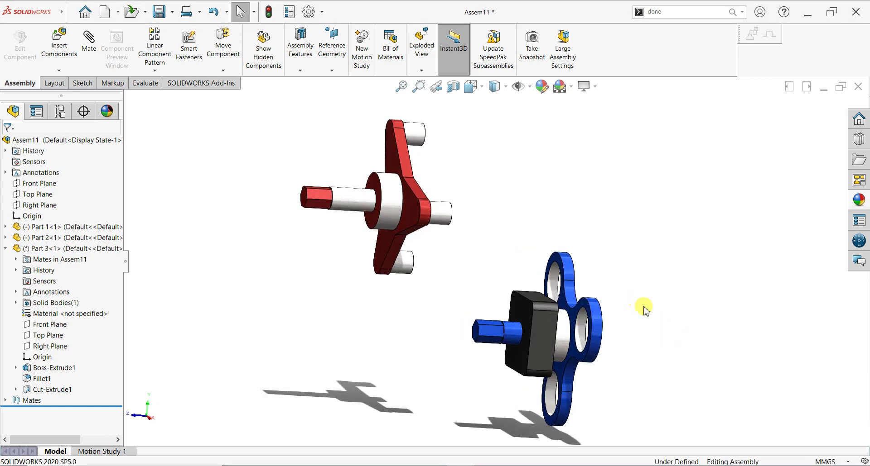
scroll(658, 358, down, 2)
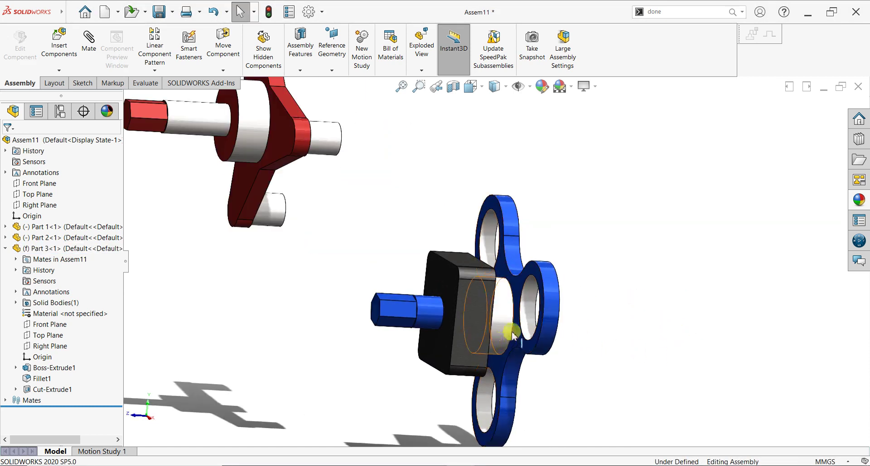
drag(518, 336, 611, 322)
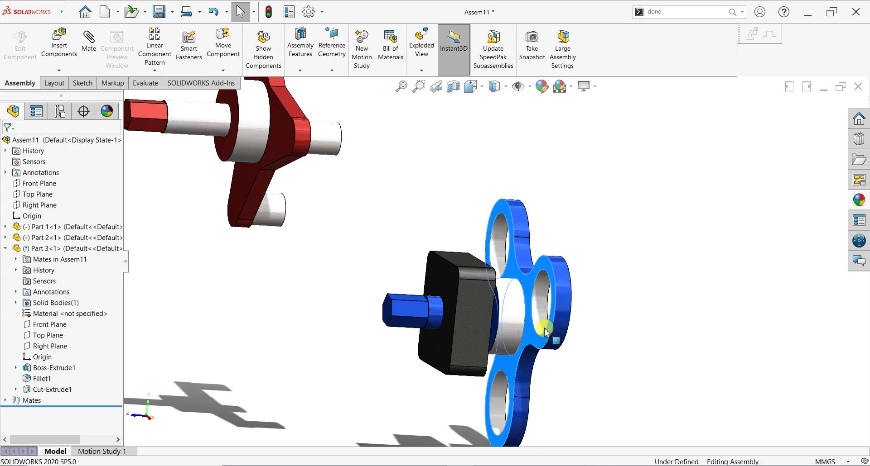
mouse_move(610, 322)
middle_down()
mouse_move(605, 311)
mouse_move(598, 327)
mouse_move(607, 324)
mouse_move(607, 354)
middle_up()
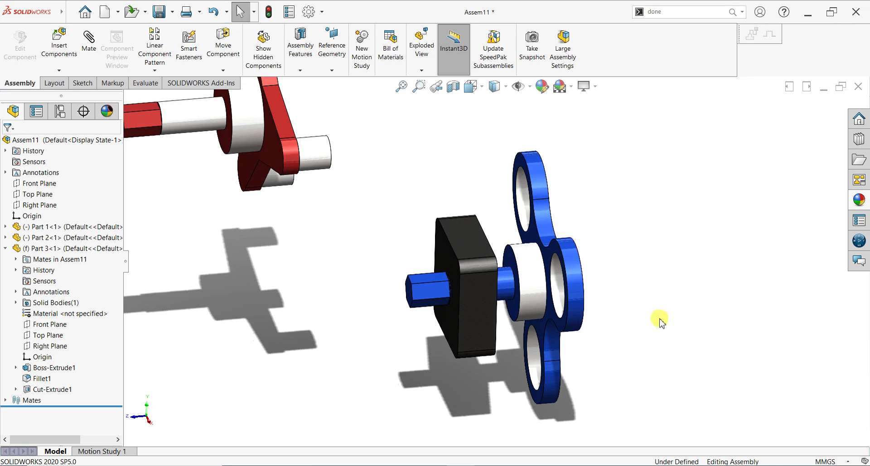
middle_drag(660, 318, 660, 322)
scroll(645, 312, up, 2)
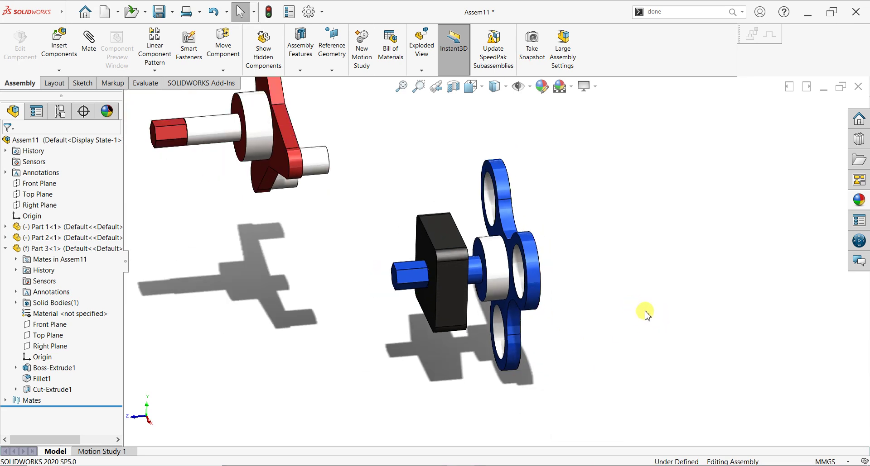
mouse_move(647, 274)
middle_down()
mouse_move(612, 246)
mouse_move(642, 230)
mouse_move(648, 250)
middle_up()
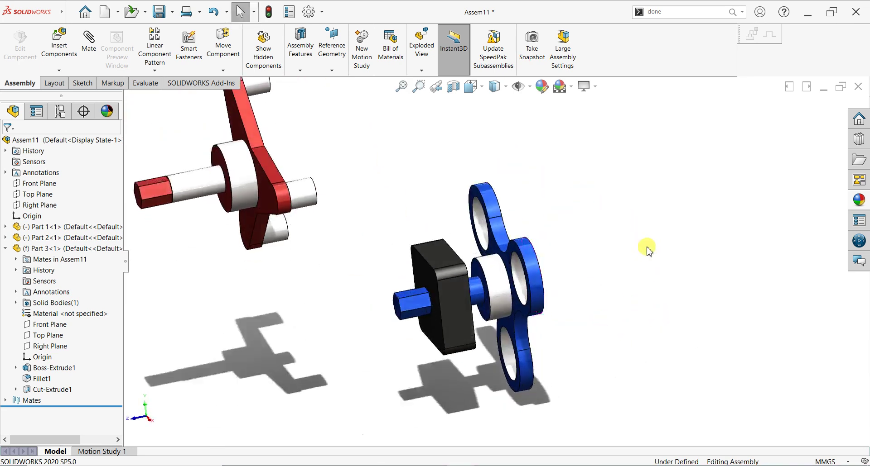
scroll(646, 244, up, 2)
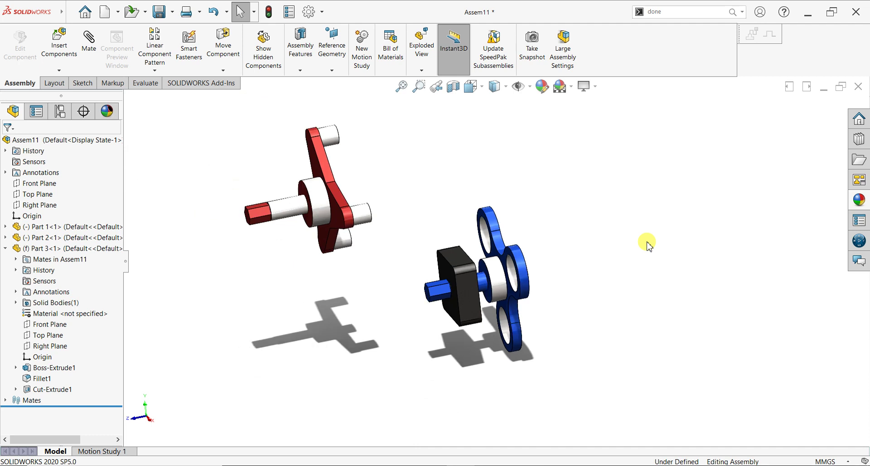
scroll(636, 225, down, 2)
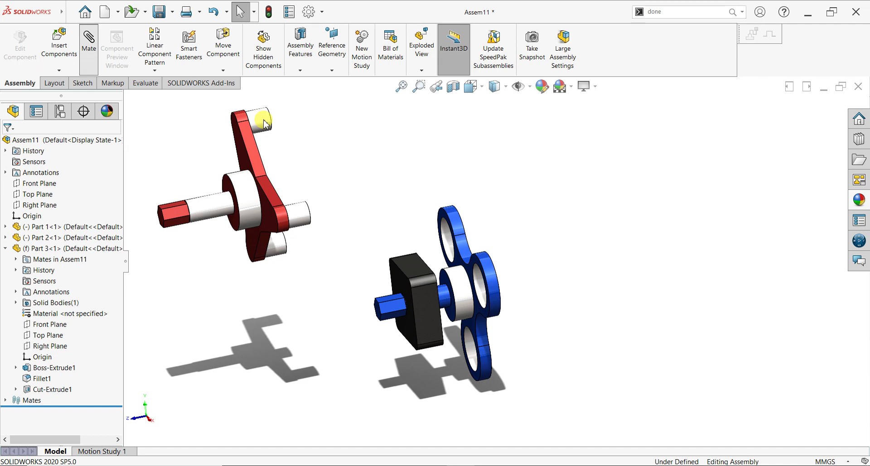
Mate the red part's shaft concentric with the spinner axis, flipped, and slide it behind the blue plate
click(208, 206)
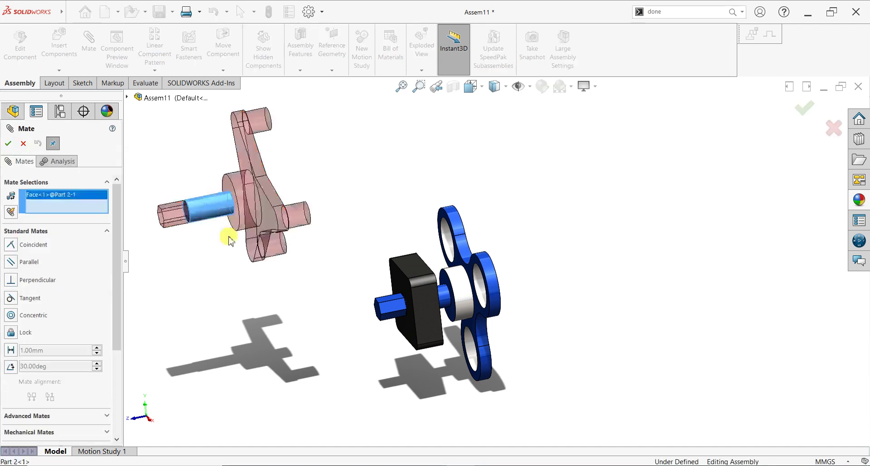
click(436, 298)
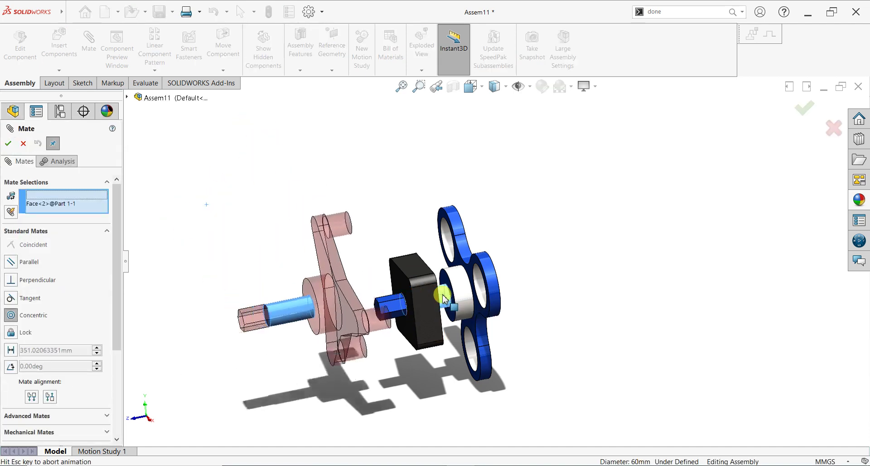
click(497, 311)
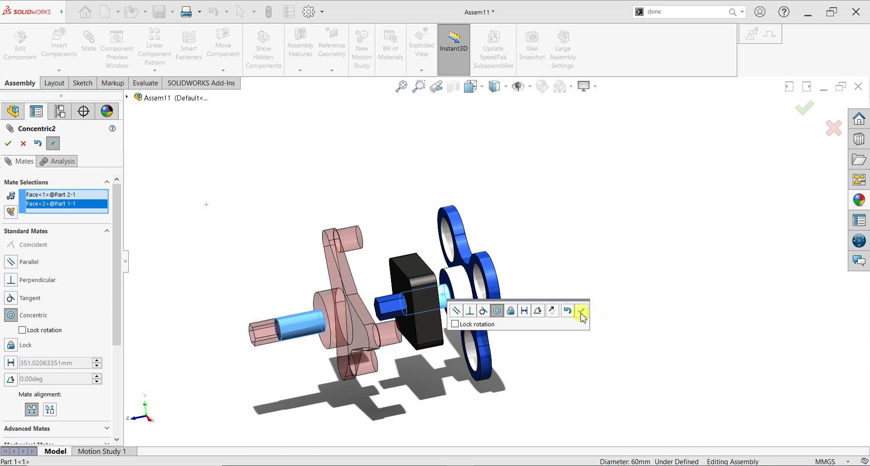
click(553, 312)
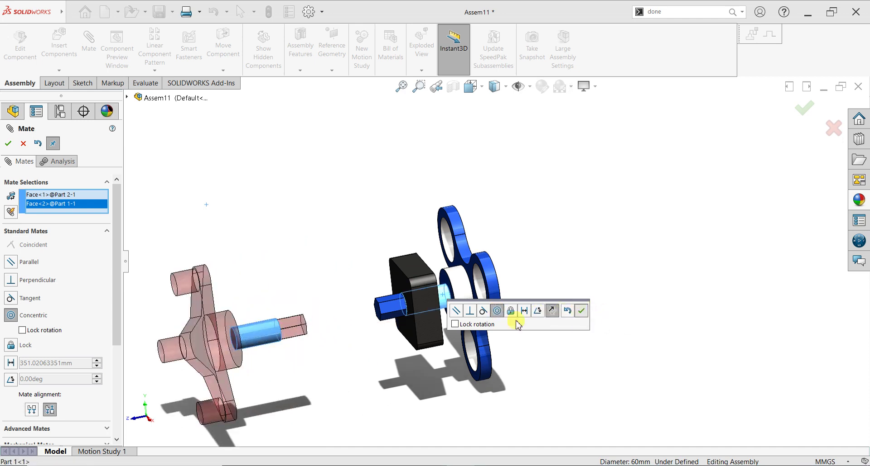
key(Return)
drag(267, 334, 642, 267)
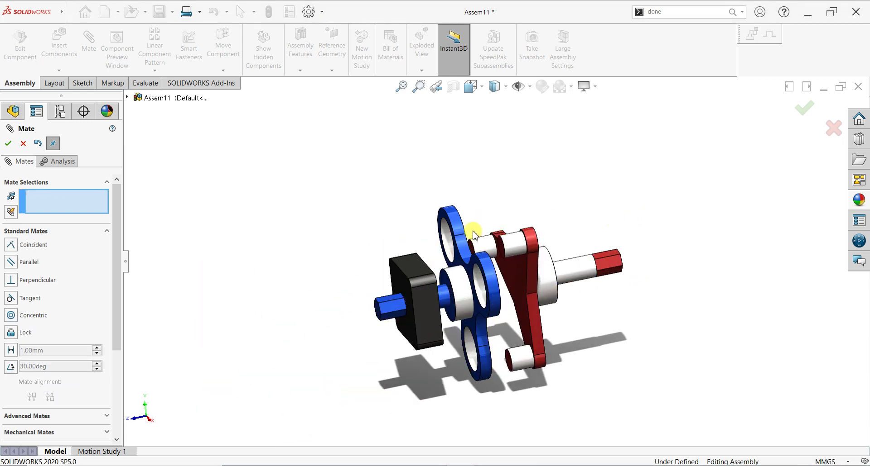
Make the red pin's side face tangent to the blue ring's hole
click(444, 235)
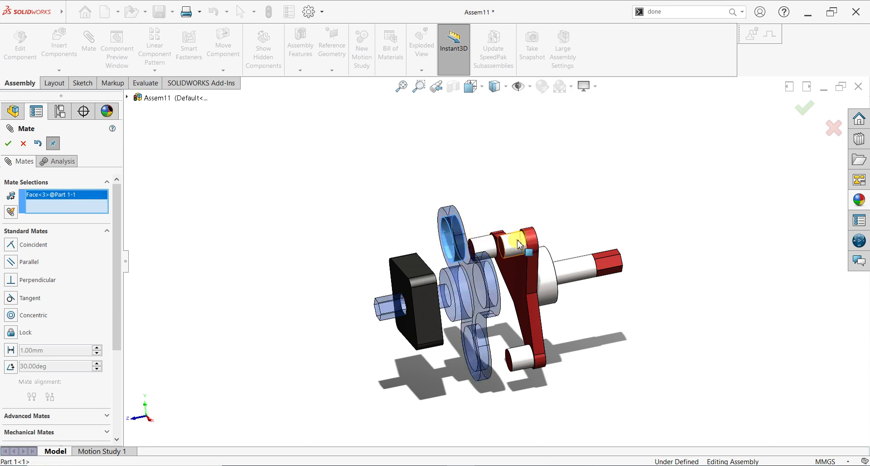
click(519, 245)
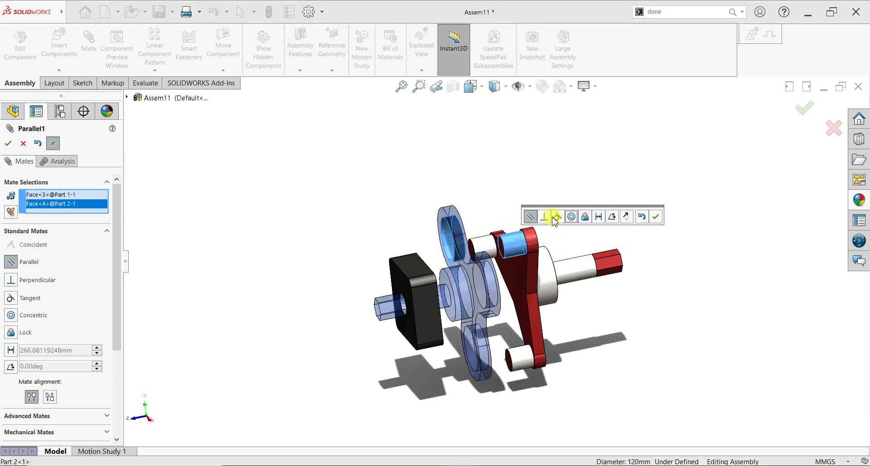
click(556, 217)
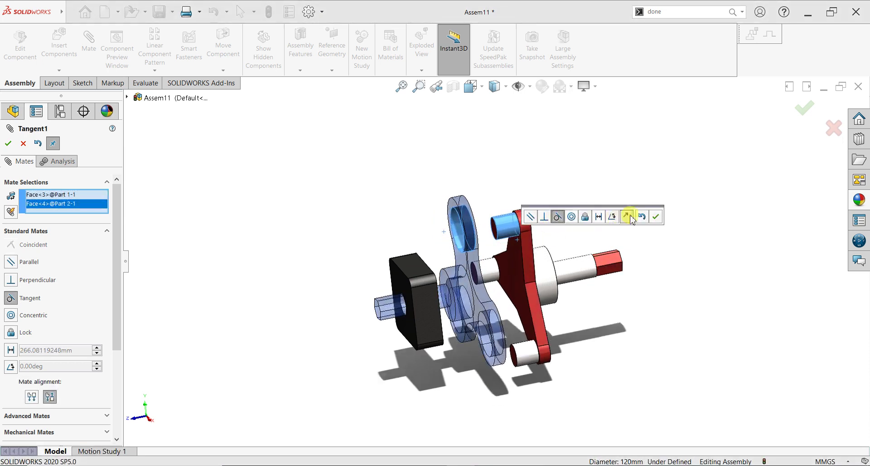
click(654, 218)
mouse_move(485, 284)
middle_down()
mouse_move(562, 262)
mouse_move(536, 248)
mouse_move(491, 271)
mouse_move(509, 356)
mouse_move(501, 287)
middle_up()
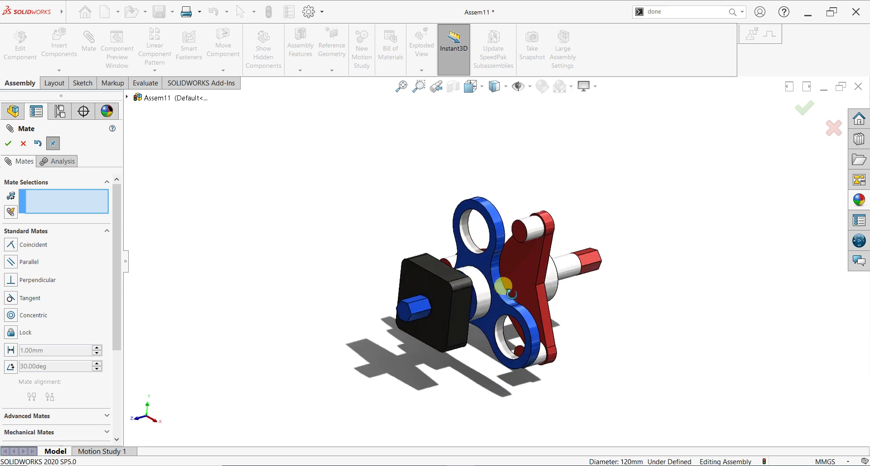
scroll(487, 237, down, 2)
scroll(486, 236, down, 1)
mouse_move(575, 219)
middle_down()
mouse_move(559, 227)
mouse_move(634, 231)
mouse_move(534, 262)
mouse_move(573, 253)
middle_up()
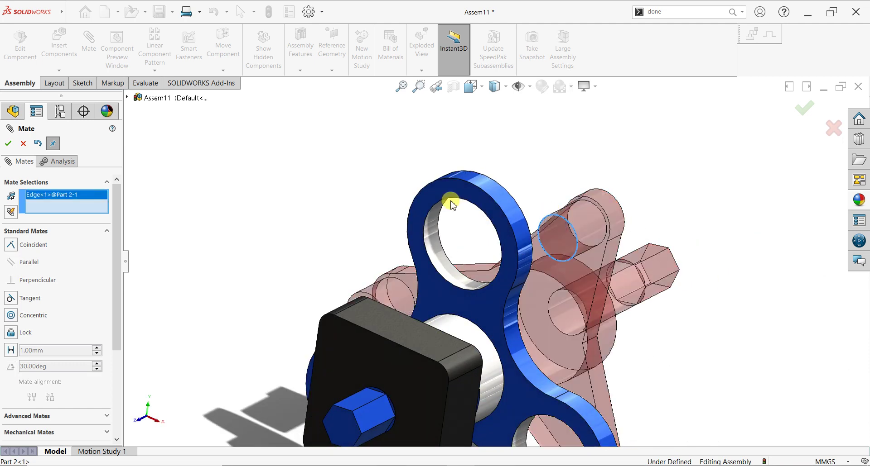
Make the red pin's end face coincident with the blue plate's face, then test the motion
right_click(84, 209)
click(109, 214)
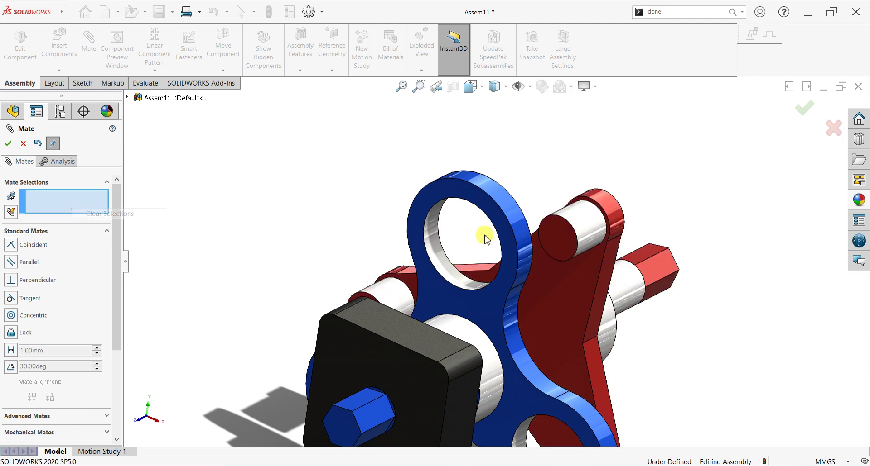
click(553, 234)
click(479, 198)
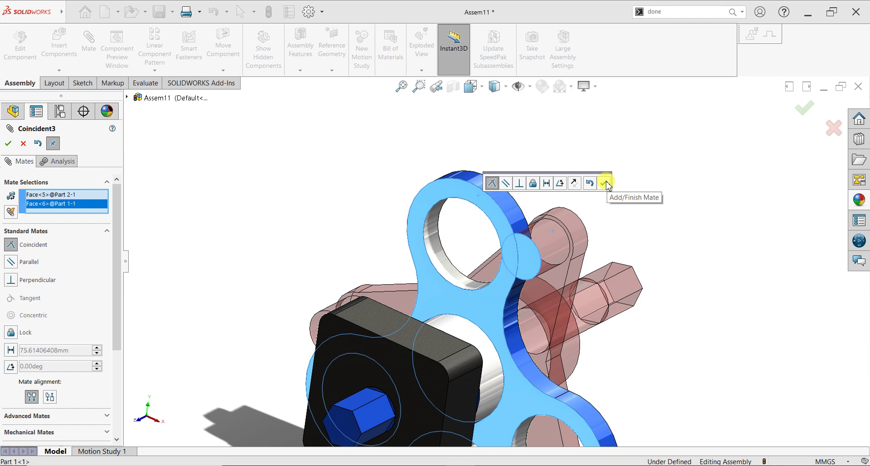
click(605, 183)
mouse_move(549, 232)
mouse_down()
mouse_move(494, 161)
mouse_move(510, 172)
mouse_up()
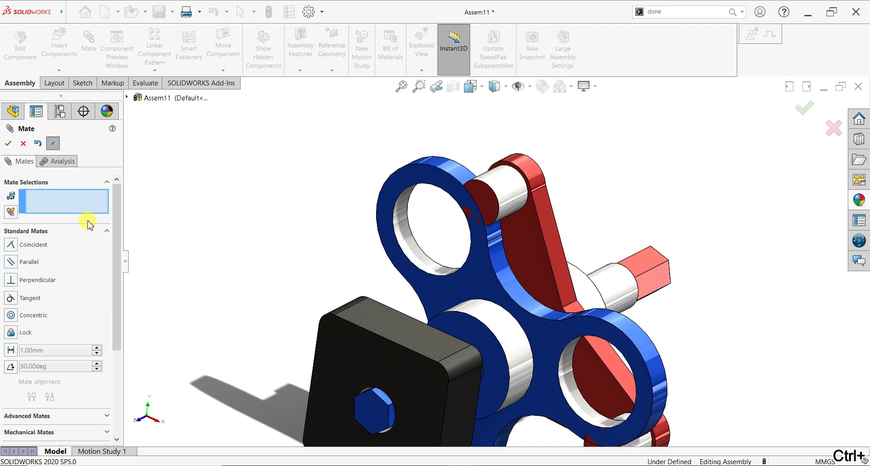
Undo the trial drag, close Mate, and delete Tangent1 from the Mates folder
key(ctrl+z)
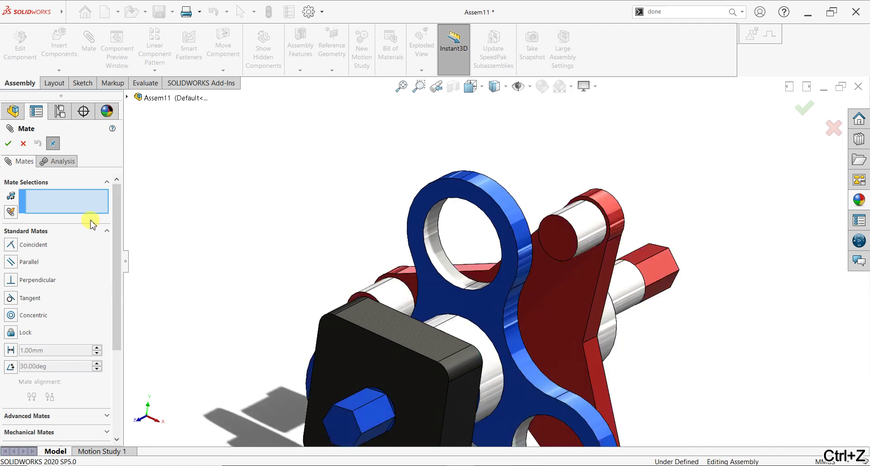
click(23, 144)
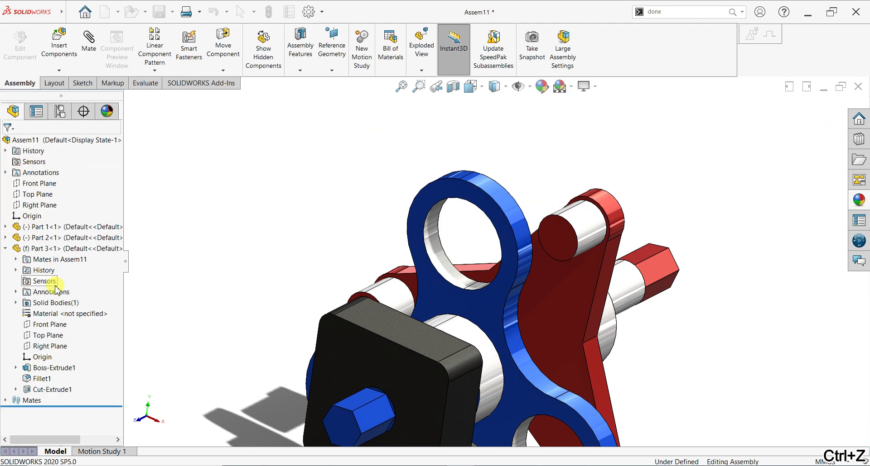
click(6, 401)
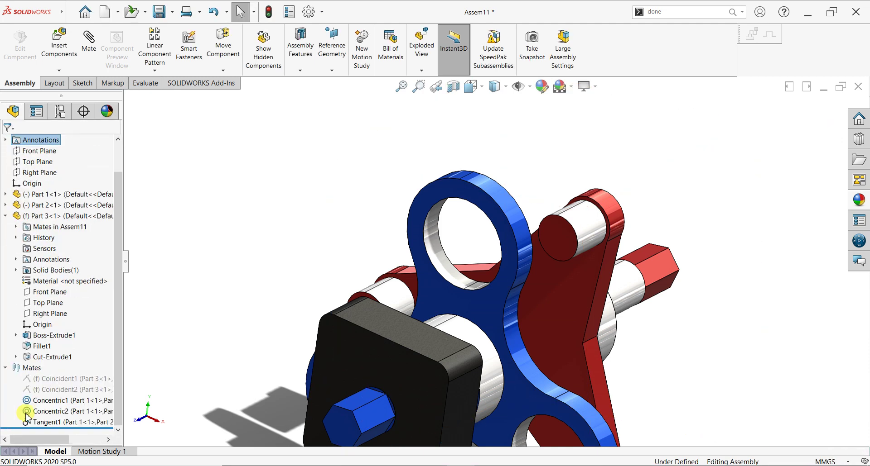
right_click(52, 423)
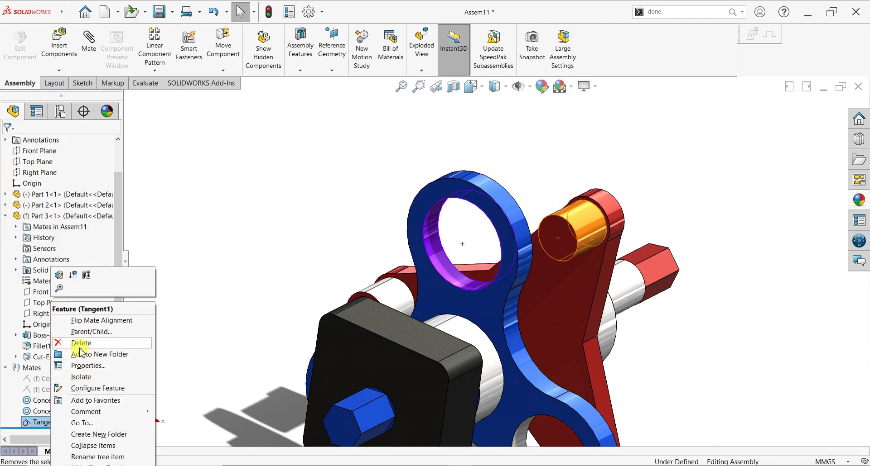
click(80, 347)
click(500, 180)
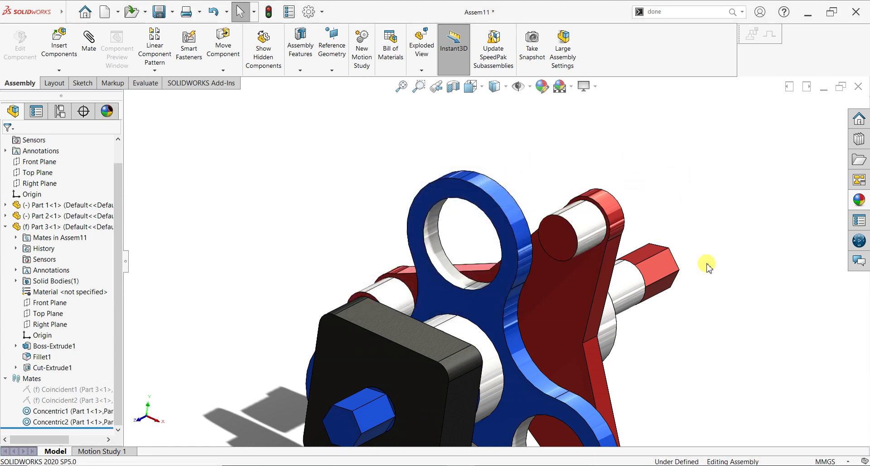
Mate the red pin tangent inside a blue ring hole with flipped alignment
drag(577, 229, 500, 185)
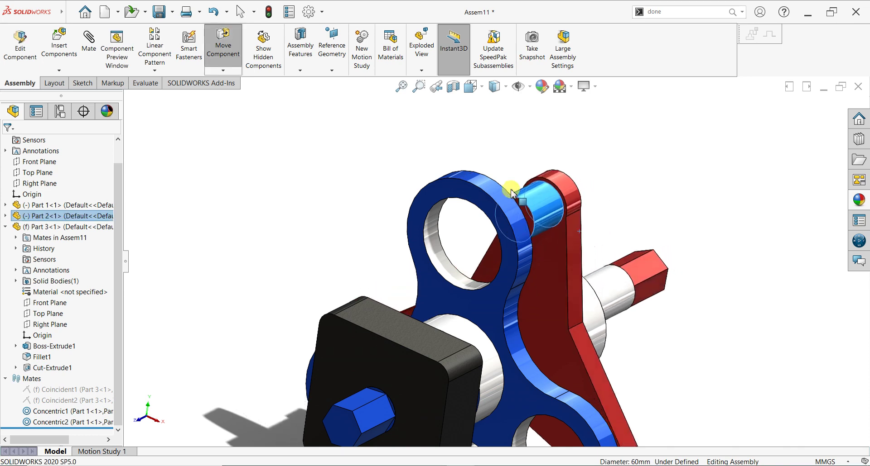
middle_drag(607, 190, 607, 247)
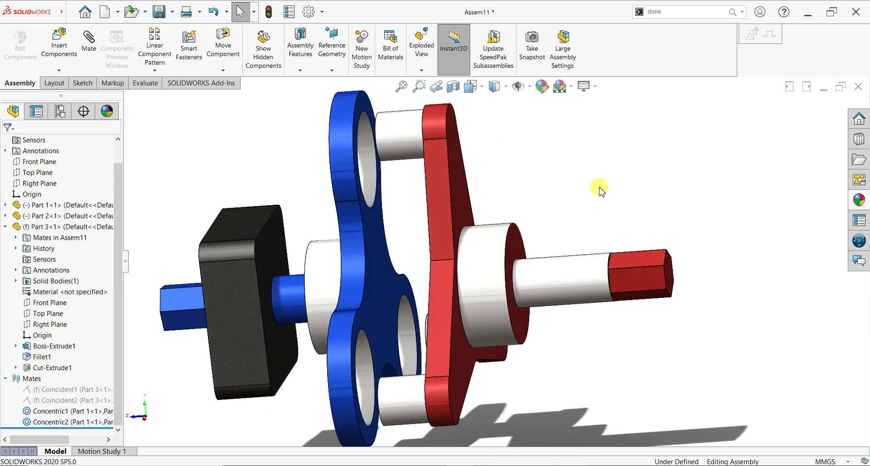
mouse_move(531, 190)
middle_down()
mouse_move(607, 208)
mouse_move(626, 199)
middle_up()
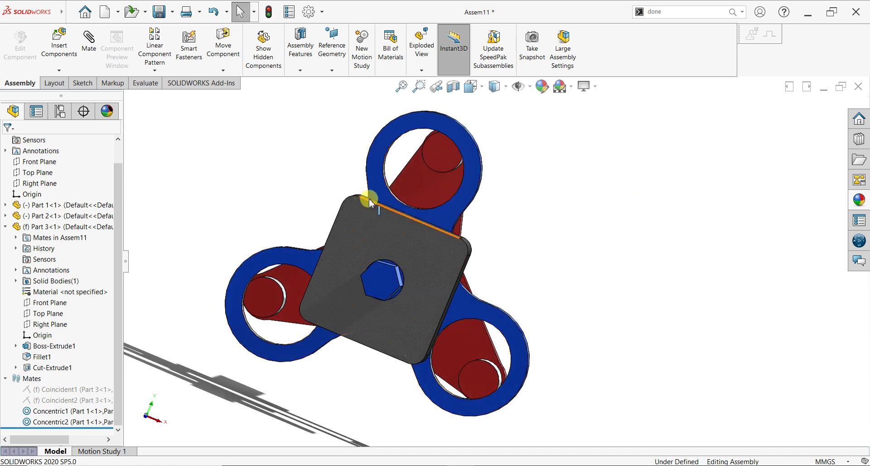
scroll(442, 171, up, 2)
mouse_move(419, 160)
middle_down()
mouse_move(349, 161)
mouse_move(305, 188)
mouse_move(312, 199)
middle_up()
click(335, 156)
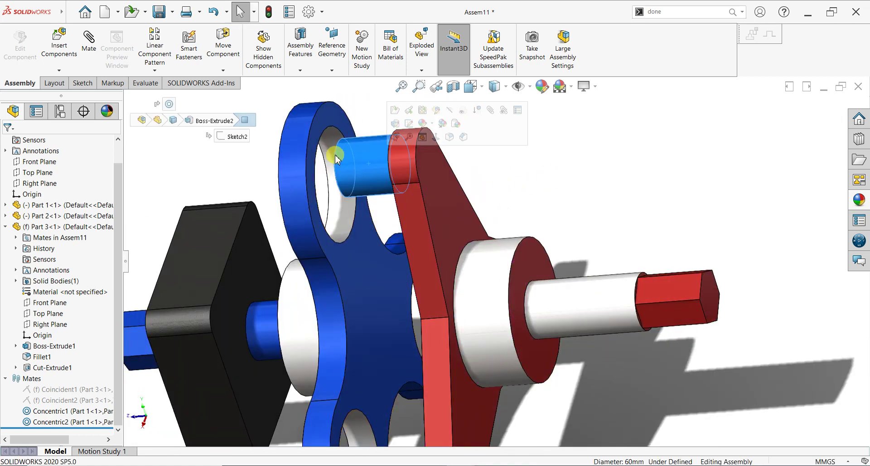
click(326, 147)
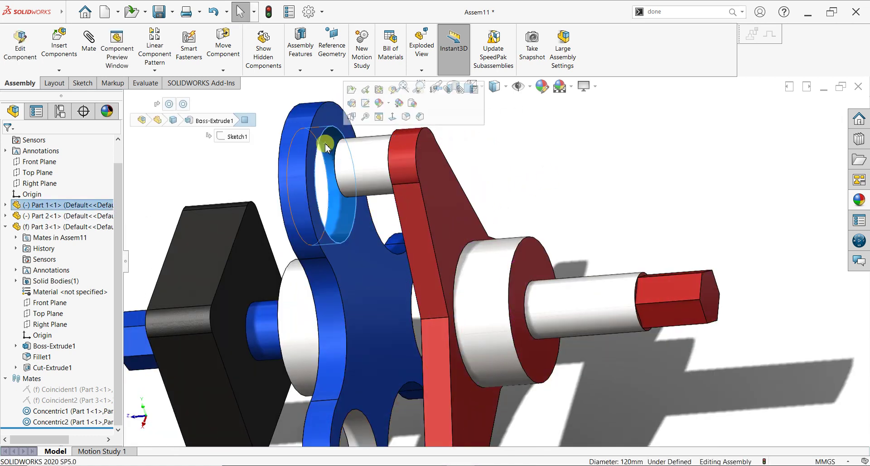
click(586, 178)
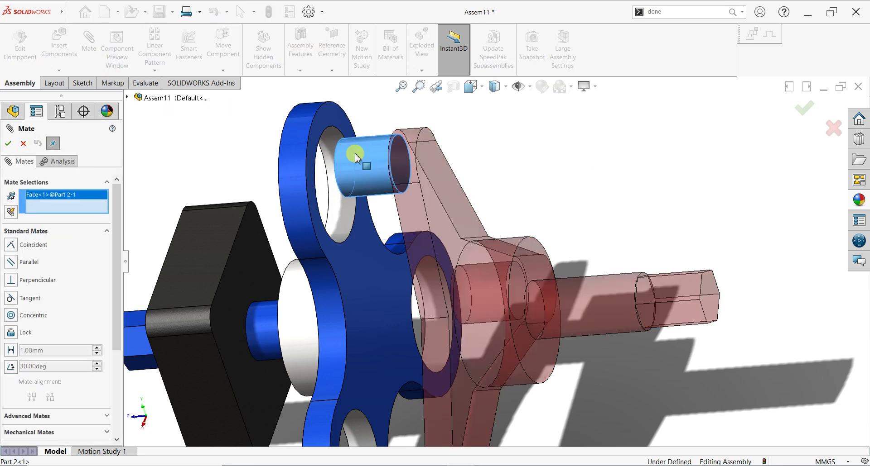
click(356, 156)
click(329, 145)
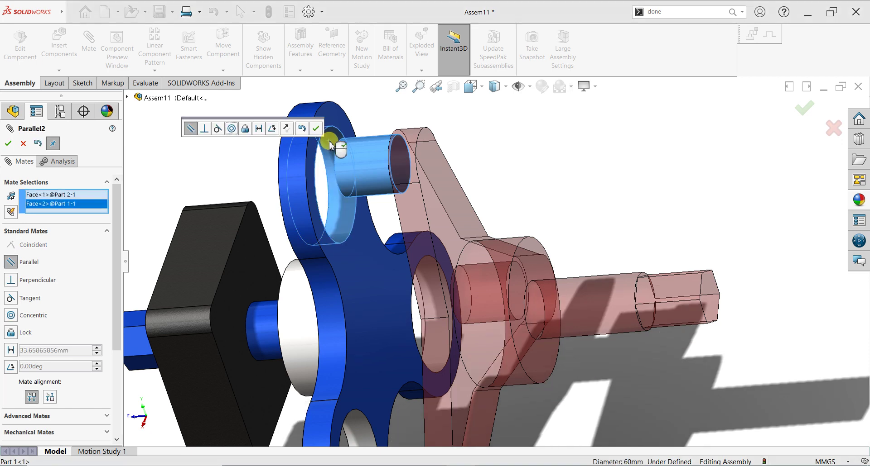
click(217, 129)
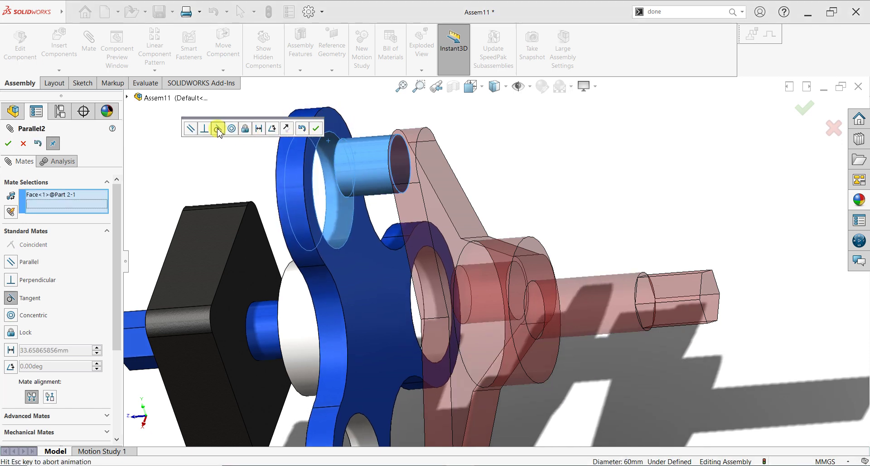
click(301, 130)
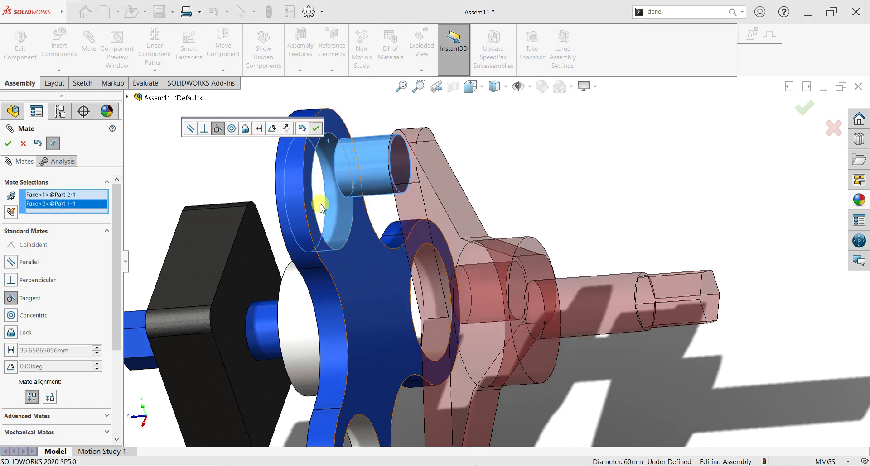
key(Return)
Make the pin's top face coincident with the blue plate's face and finish mating
middle_drag(340, 189, 426, 152)
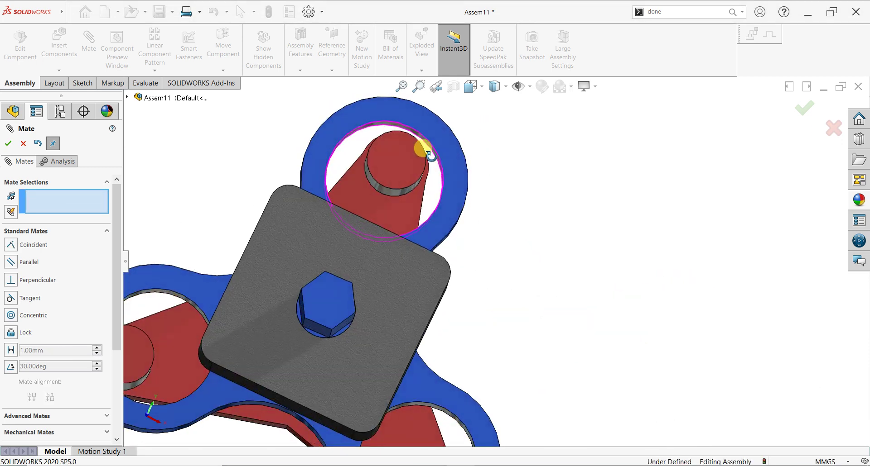
middle_drag(506, 179, 458, 179)
click(414, 165)
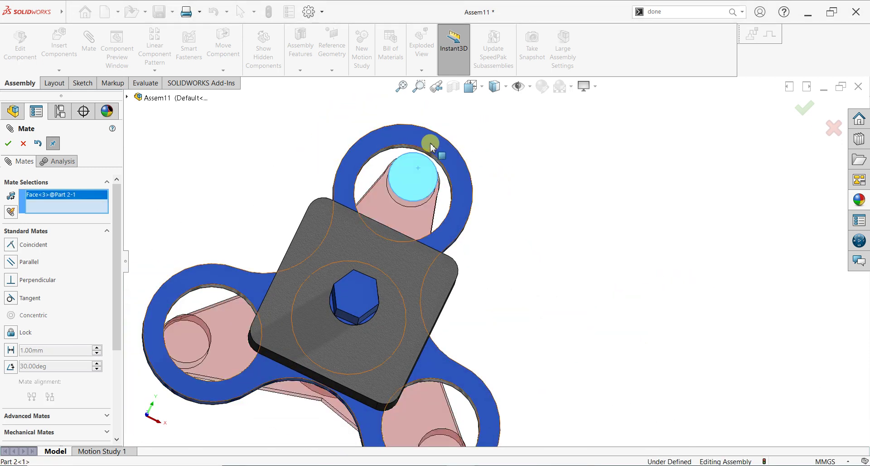
click(430, 146)
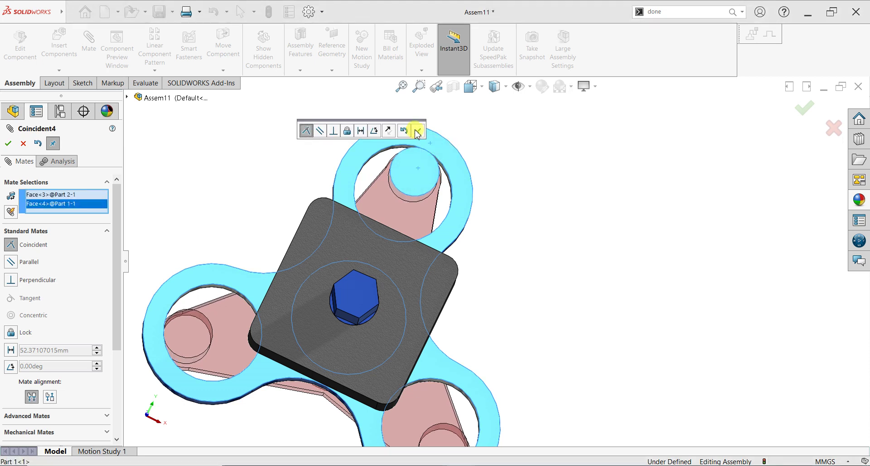
click(418, 132)
scroll(480, 287, up, 3)
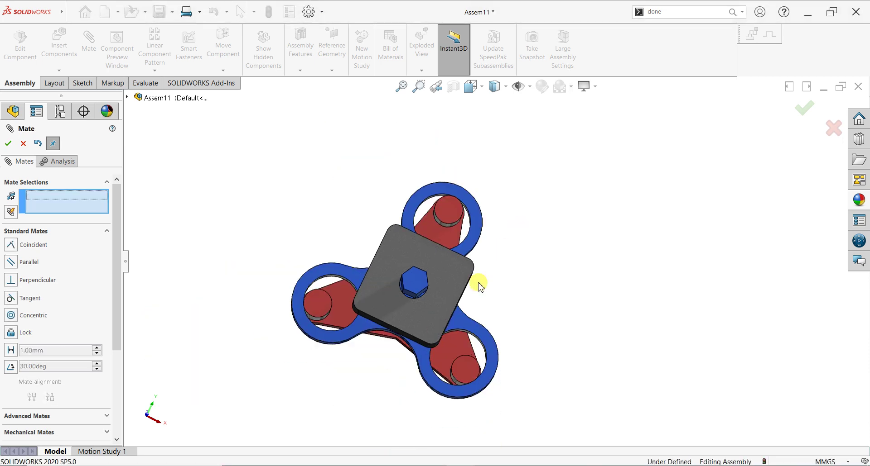
middle_drag(501, 265, 435, 260)
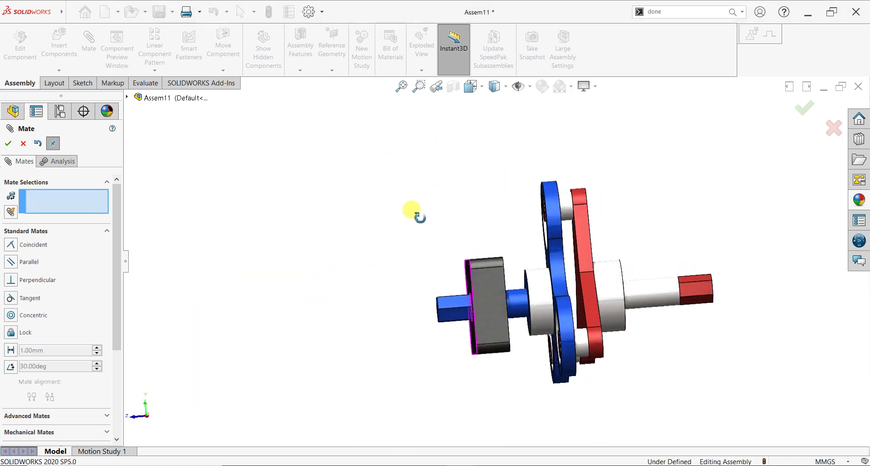
mouse_move(656, 220)
middle_down()
mouse_move(636, 272)
mouse_move(599, 302)
mouse_move(623, 274)
mouse_move(602, 312)
middle_up()
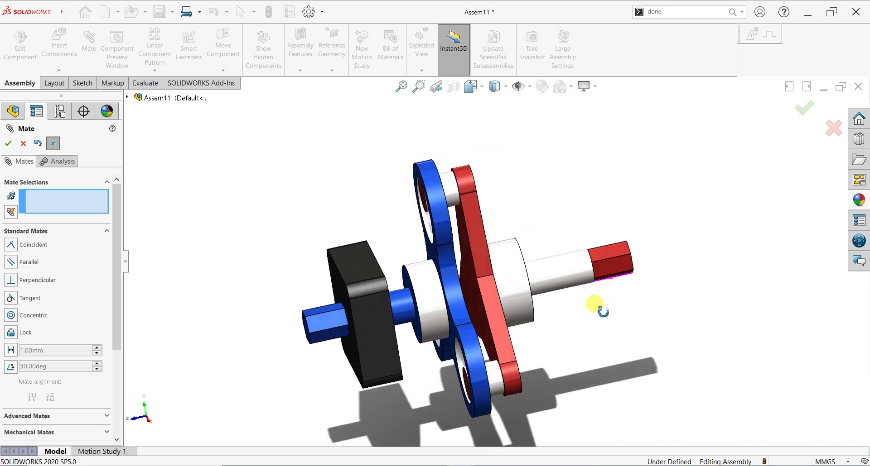
click(9, 144)
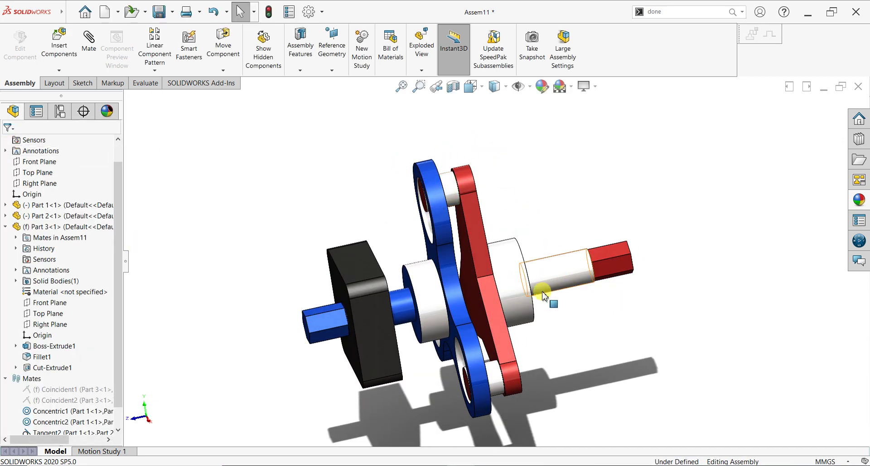
Mate the blue hex boss face coincident with the black block's face, then close Mate
mouse_move(527, 301)
middle_down()
mouse_move(511, 295)
mouse_move(574, 296)
mouse_move(582, 285)
middle_up()
scroll(434, 297, down, 3)
scroll(387, 291, down, 3)
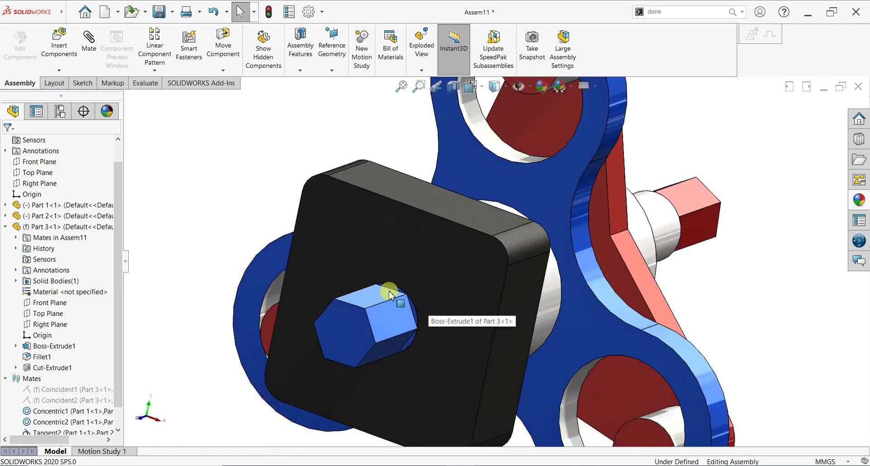
click(393, 290)
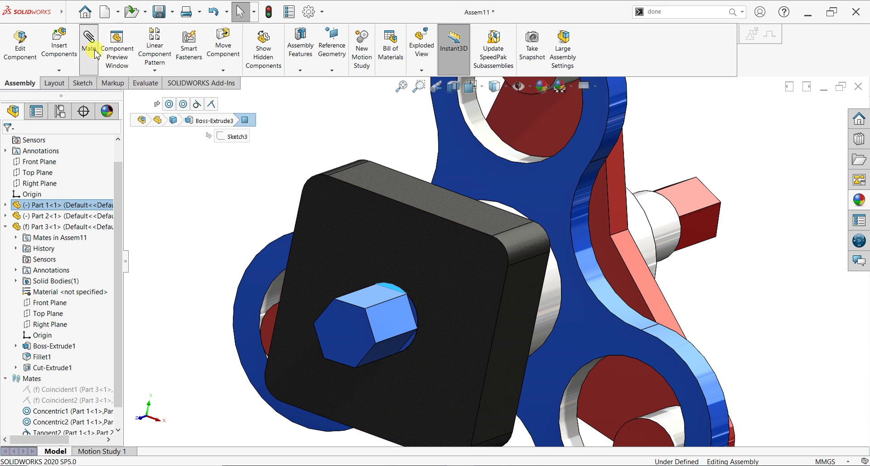
click(95, 53)
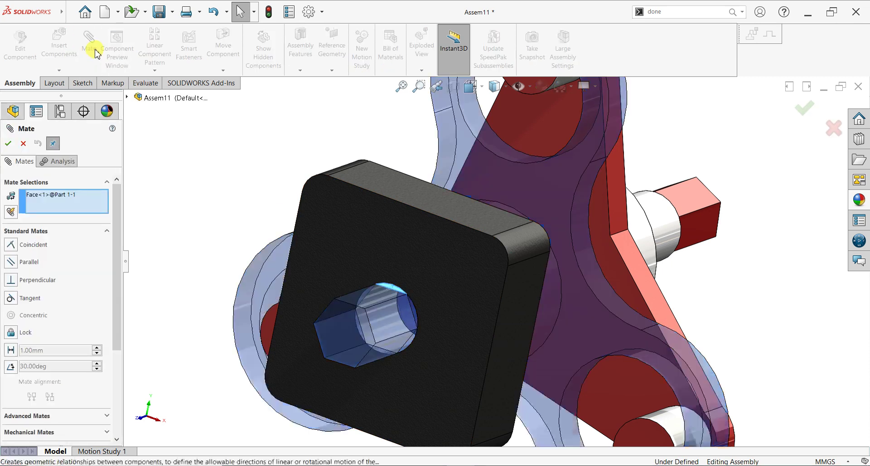
click(403, 249)
click(404, 250)
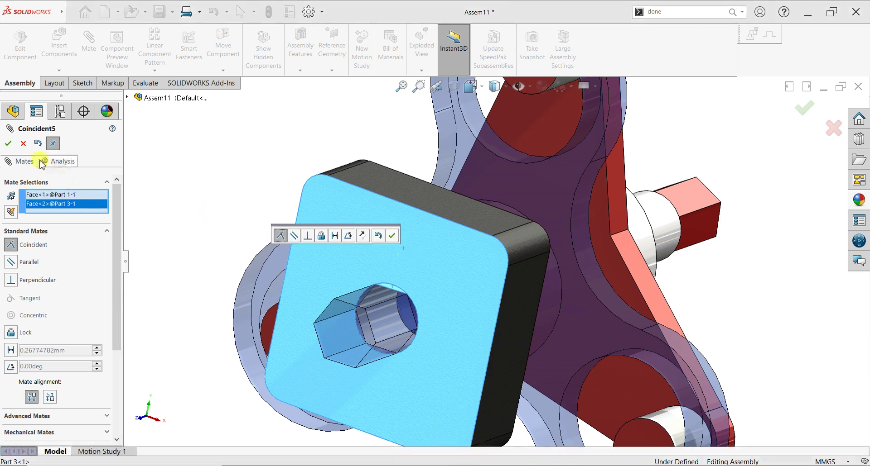
click(9, 144)
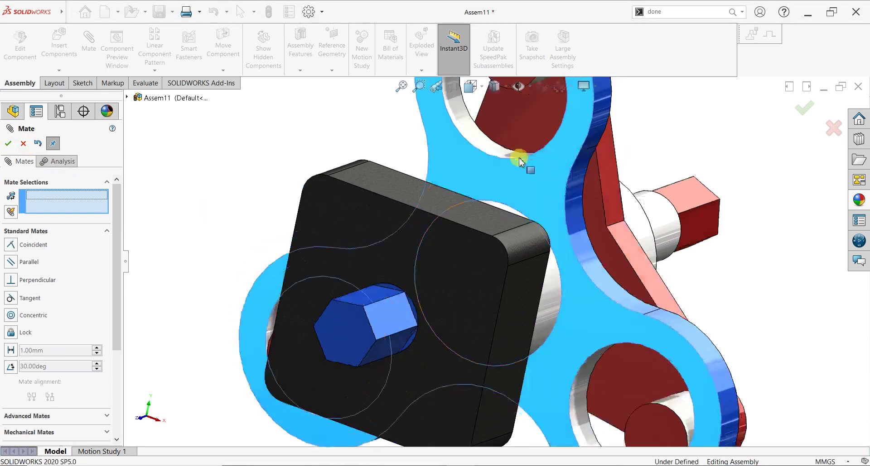
drag(489, 148, 528, 190)
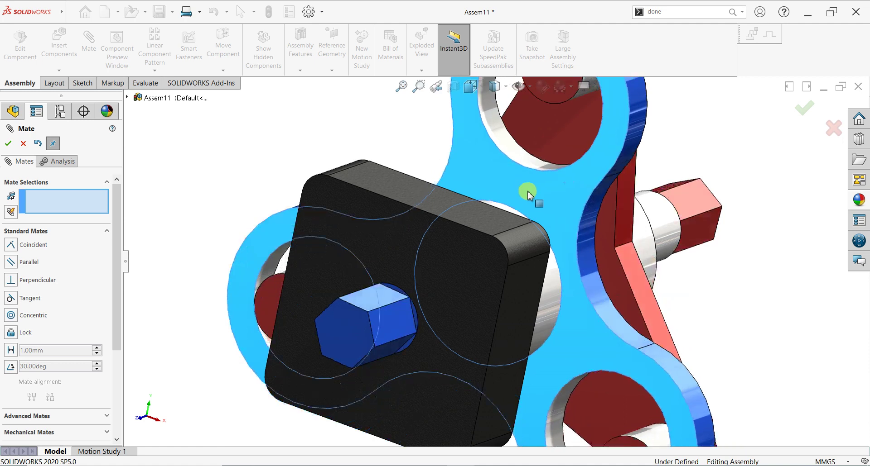
click(8, 145)
Pull out a second black block copy, Part 3<2>, beside the red shaft end
mouse_move(683, 163)
middle_down()
mouse_move(703, 204)
mouse_move(652, 187)
mouse_move(669, 199)
mouse_move(683, 227)
mouse_move(706, 222)
middle_up()
scroll(714, 229, down, 2)
ctrl+drag(401, 262, 688, 184)
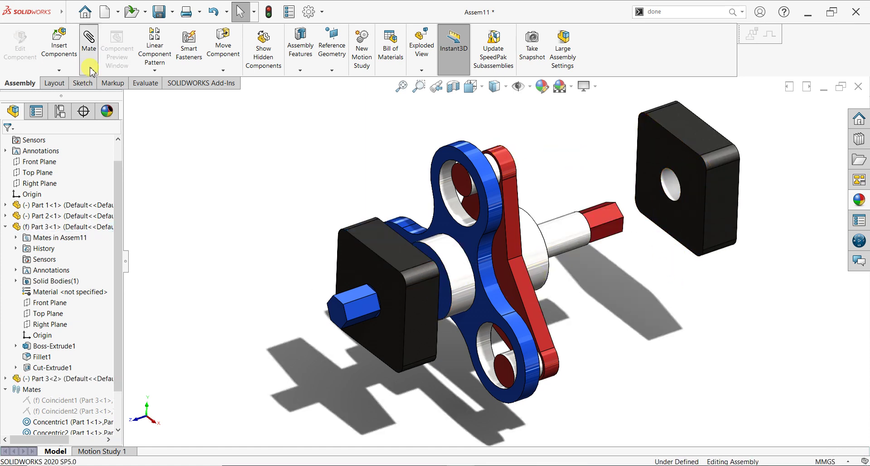
Centre the new block's hole on the red shaft and seat it flush against the shaft face
click(575, 225)
click(670, 188)
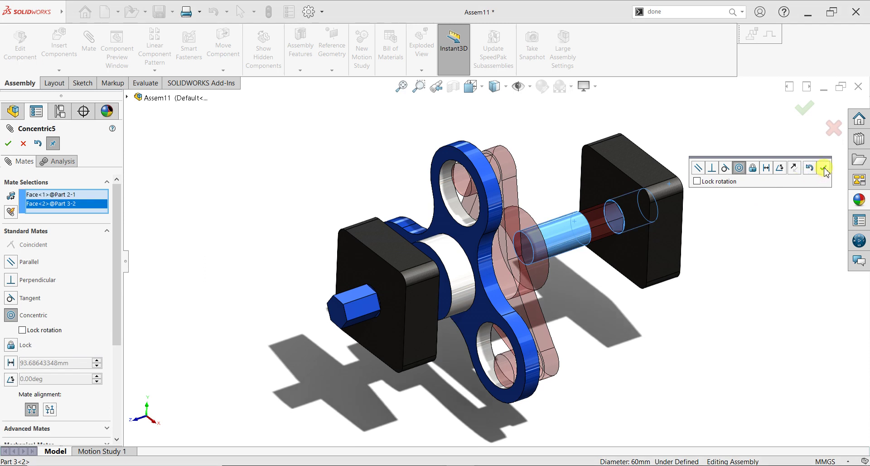
click(823, 169)
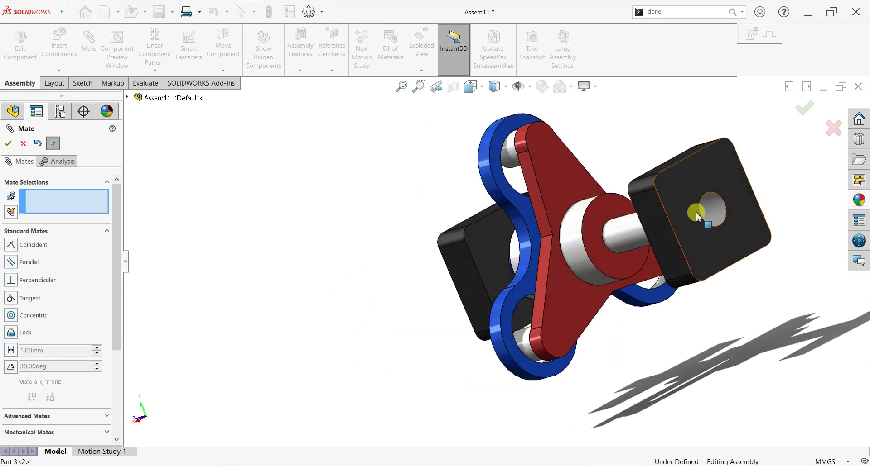
click(702, 193)
scroll(612, 233, down, 2)
scroll(621, 262, down, 2)
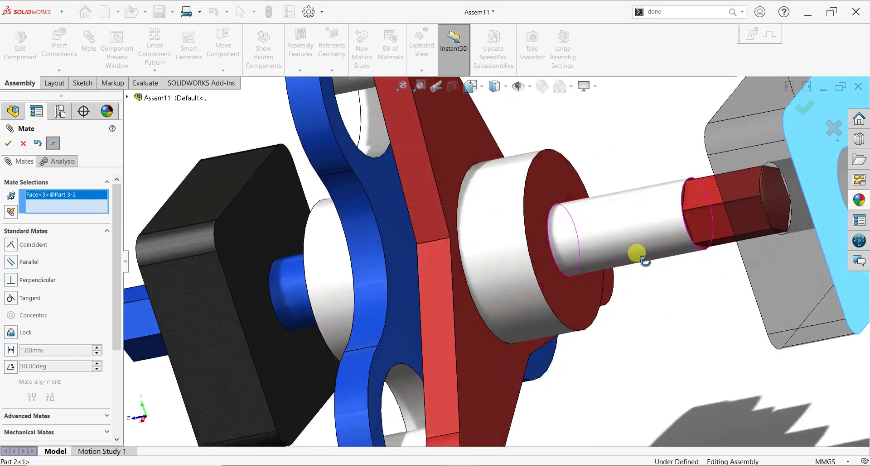
scroll(685, 206, down, 2)
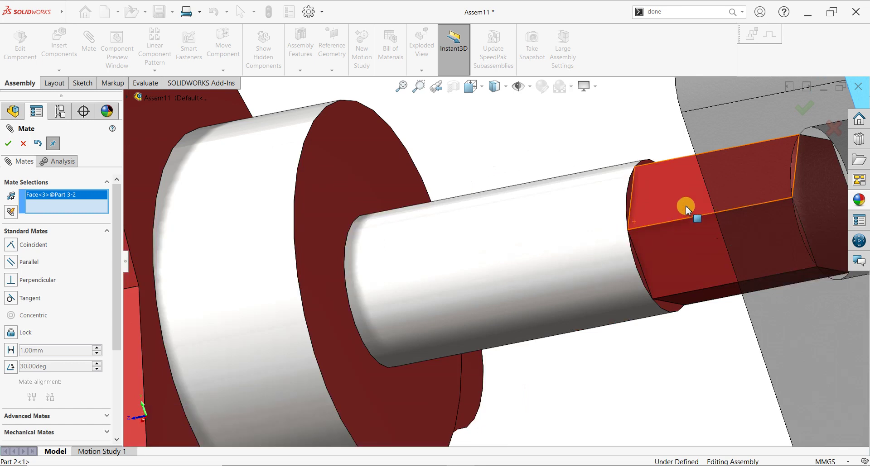
click(629, 198)
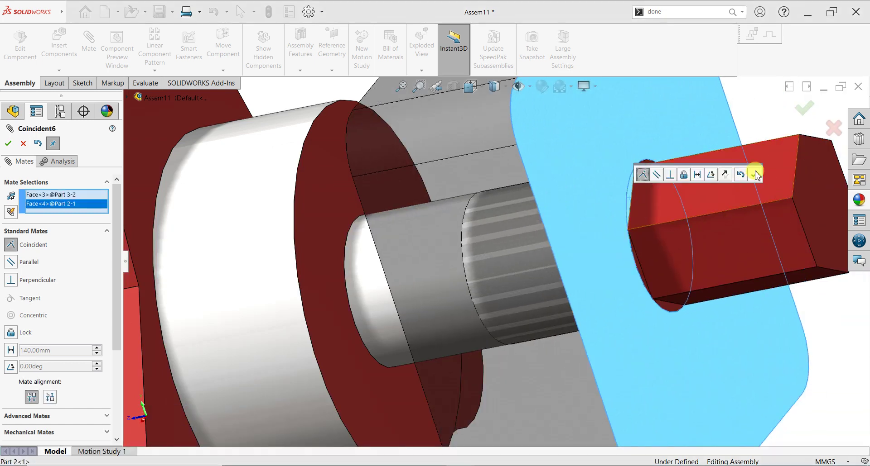
click(754, 174)
scroll(498, 301, up, 2)
scroll(482, 317, up, 3)
Align the side faces of the two black blocks with a Coincident mate
mouse_move(355, 349)
middle_down()
mouse_move(359, 229)
mouse_move(388, 326)
mouse_move(314, 349)
middle_up()
click(314, 348)
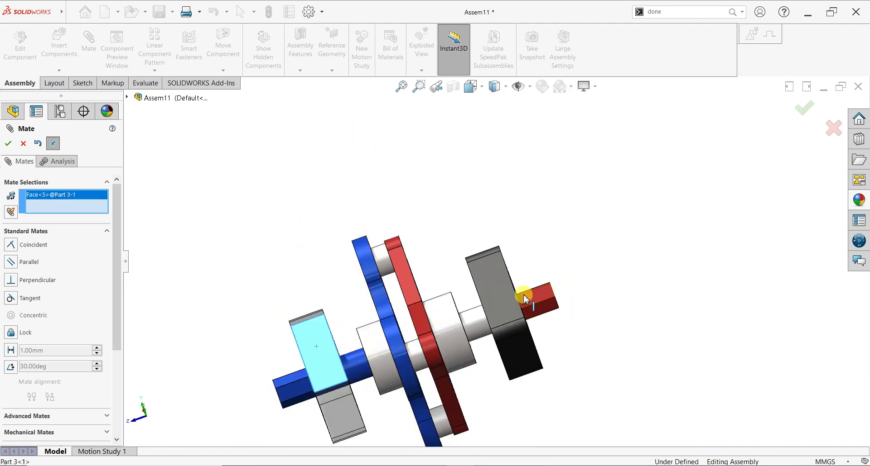
click(499, 294)
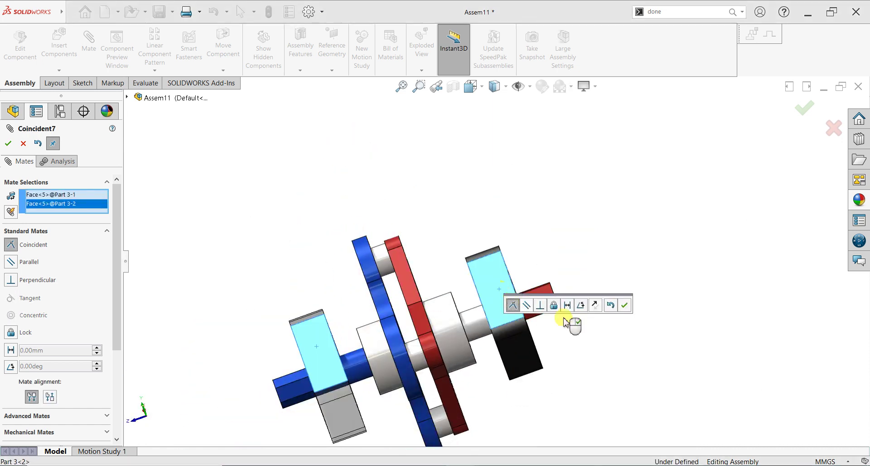
click(622, 307)
scroll(388, 261, up, 3)
mouse_move(387, 261)
middle_down()
mouse_move(469, 346)
mouse_move(437, 306)
mouse_move(425, 317)
middle_up()
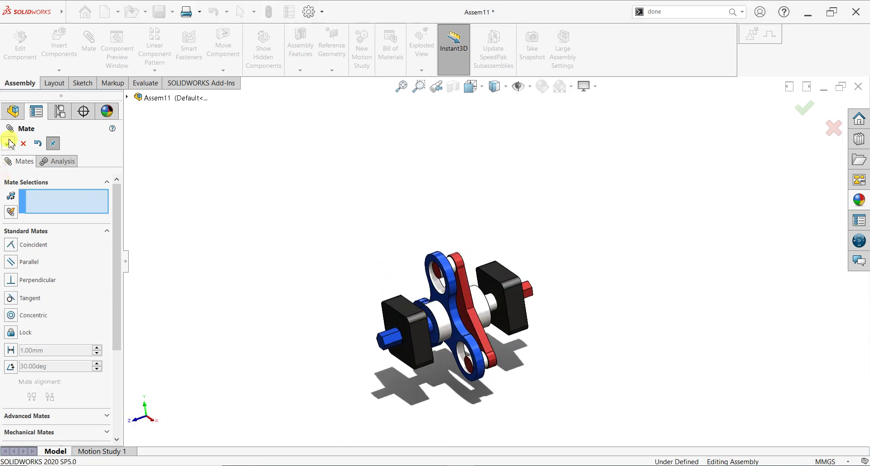
Leave Mate, switch to the Isometric view and spin the blue plate about the shaft
key(Escape)
key(space)
mouse_move(398, 305)
middle_down()
mouse_move(355, 318)
mouse_move(347, 294)
middle_up()
click(346, 294)
scroll(588, 311, down, 2)
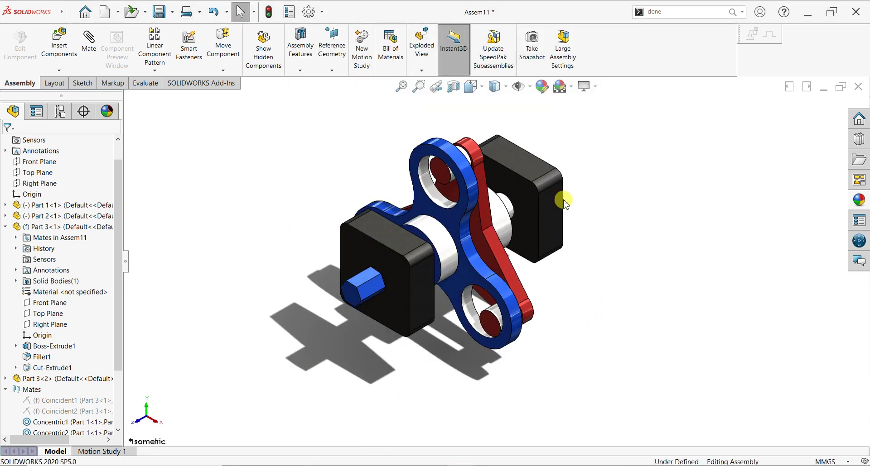
scroll(561, 195, down, 2)
mouse_move(451, 145)
mouse_down()
mouse_move(528, 266)
mouse_move(537, 334)
mouse_move(458, 192)
mouse_move(310, 178)
mouse_move(334, 275)
mouse_move(521, 299)
mouse_move(566, 247)
mouse_up()
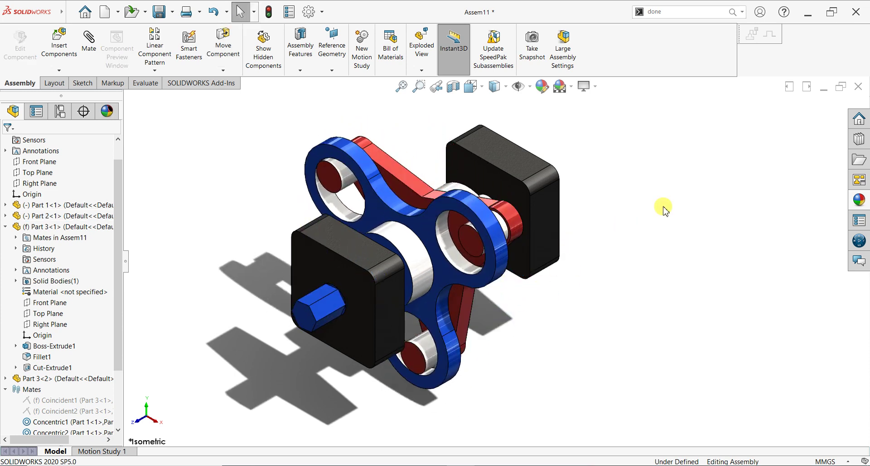
mouse_move(607, 285)
middle_down()
mouse_move(509, 253)
mouse_move(474, 321)
mouse_move(493, 340)
mouse_move(597, 176)
middle_up()
scroll(596, 175, down, 2)
Spin the red plate about the shaft and pan the view slightly left and down
mouse_move(567, 135)
mouse_down()
mouse_move(596, 161)
mouse_move(528, 326)
mouse_move(445, 189)
mouse_move(629, 179)
mouse_move(442, 262)
mouse_move(557, 109)
mouse_move(567, 125)
mouse_up()
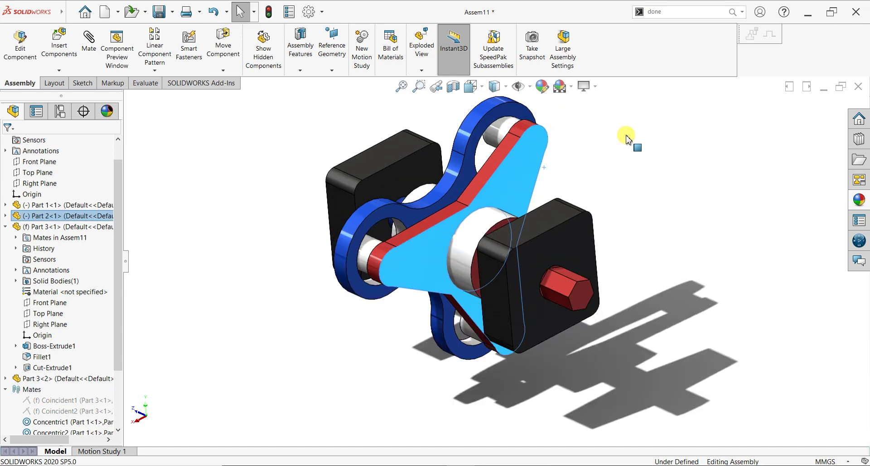
scroll(626, 139, down, 2)
mouse_move(498, 144)
mouse_down()
mouse_move(567, 297)
mouse_move(384, 196)
mouse_move(587, 250)
mouse_move(355, 333)
mouse_move(382, 210)
mouse_move(501, 194)
mouse_move(537, 251)
mouse_move(528, 278)
mouse_move(610, 188)
mouse_up()
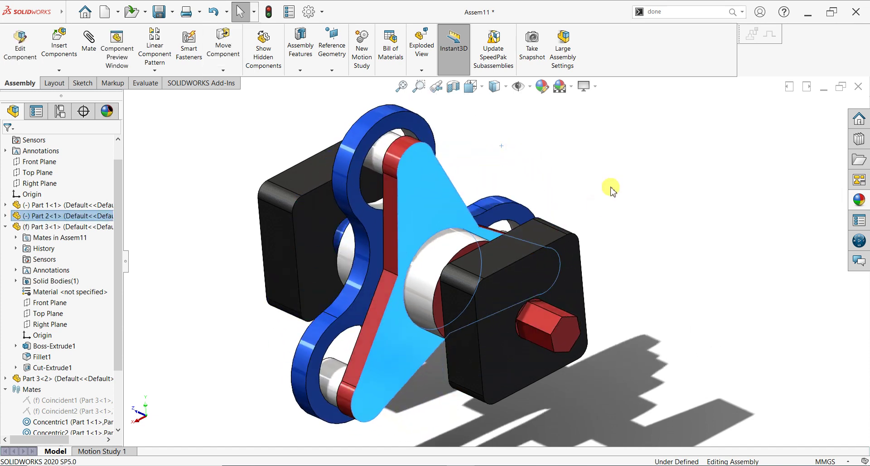
scroll(609, 189, up, 2)
mouse_move(611, 190)
middle_down()
mouse_move(532, 237)
mouse_move(613, 233)
mouse_move(616, 272)
middle_up()
scroll(578, 340, down, 1)
scroll(453, 353, down, 1)
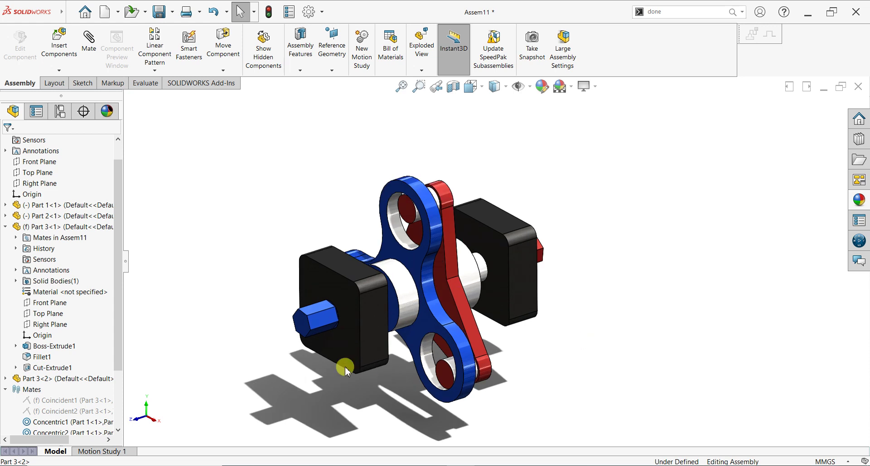
scroll(341, 363, down, 1)
scroll(717, 192, down, 1)
key(ctrl+Left)
key(ctrl+Down)
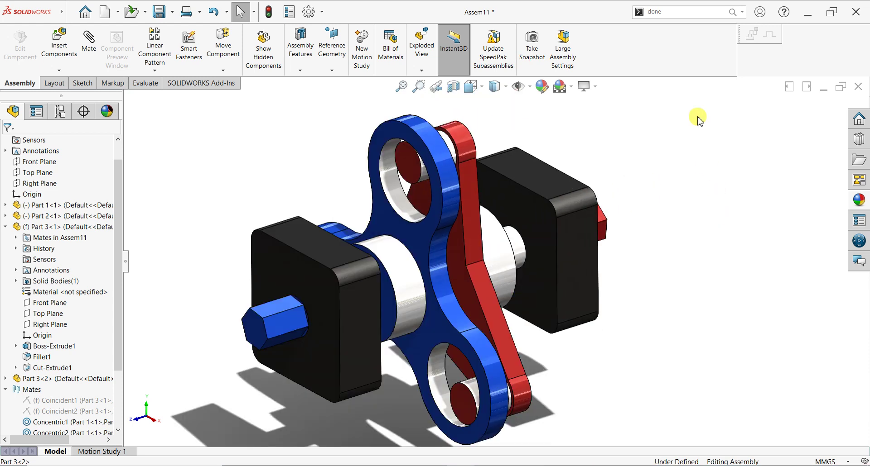
Add a rotary motor at constant 10 RPM to the blue plate's hub face in Motion Study 1
click(112, 451)
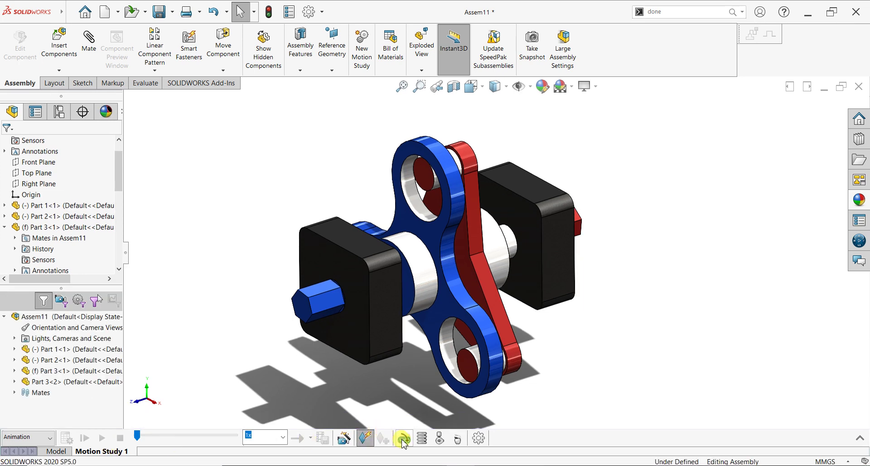
click(414, 267)
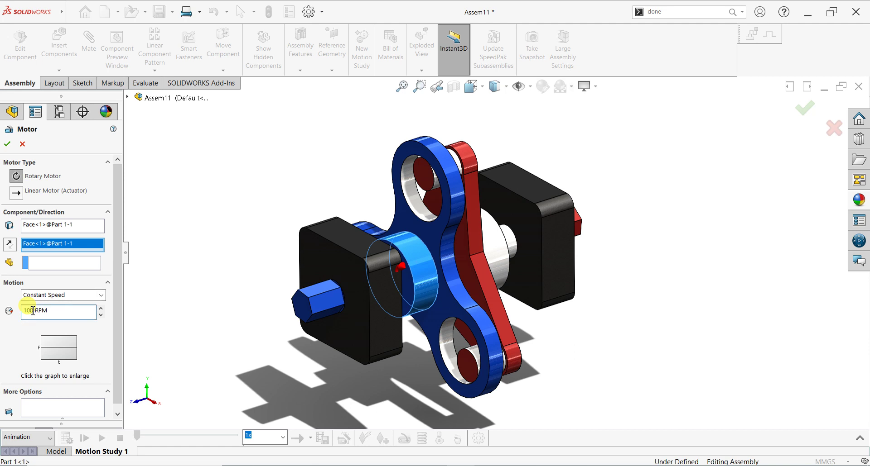
click(8, 145)
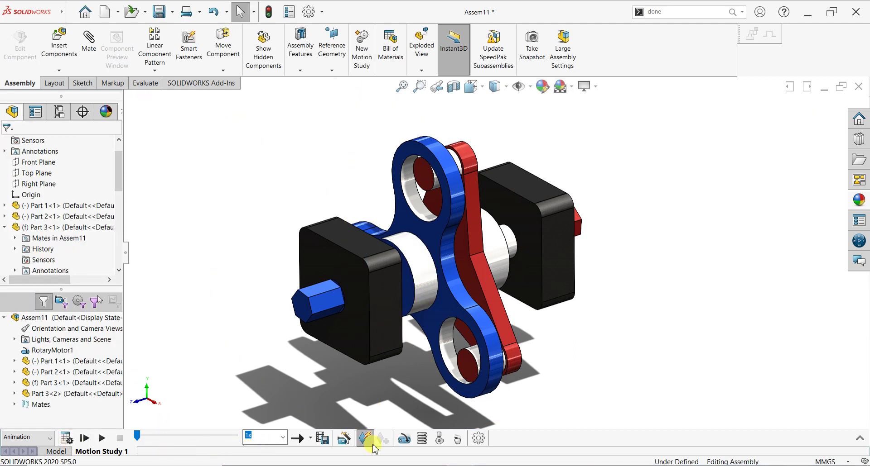
Extend the motion study end time to 14 seconds and calculate the spinning animation
click(859, 440)
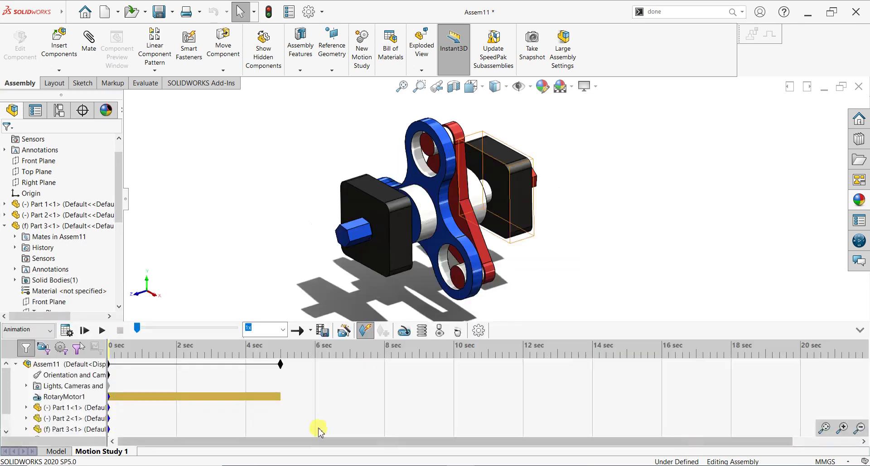
drag(575, 366, 591, 366)
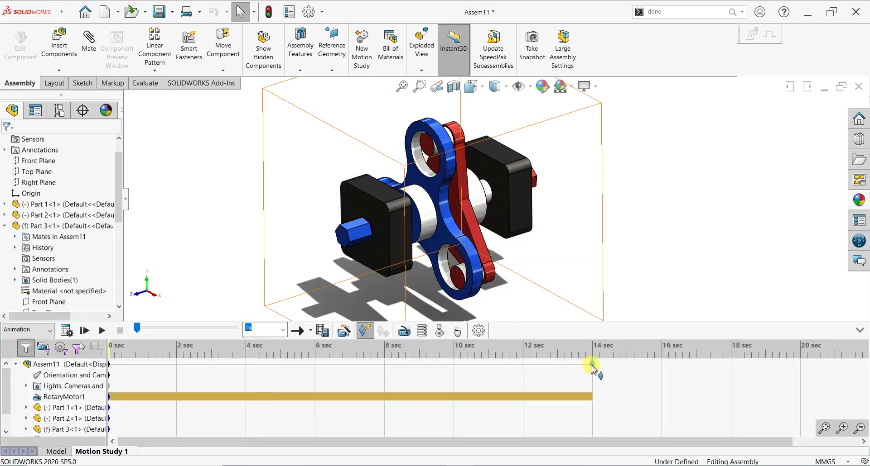
click(859, 331)
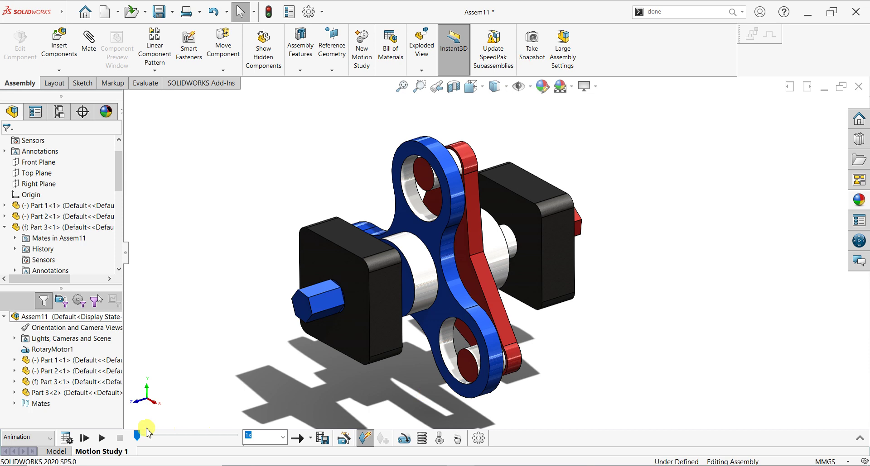
click(66, 439)
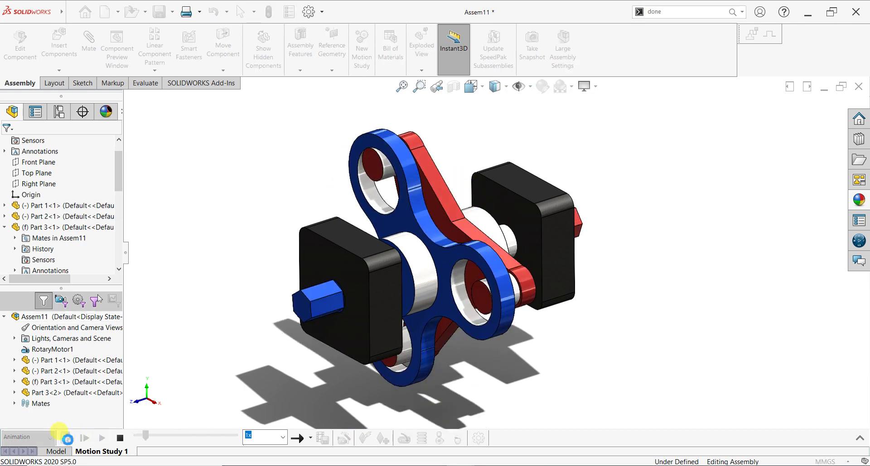